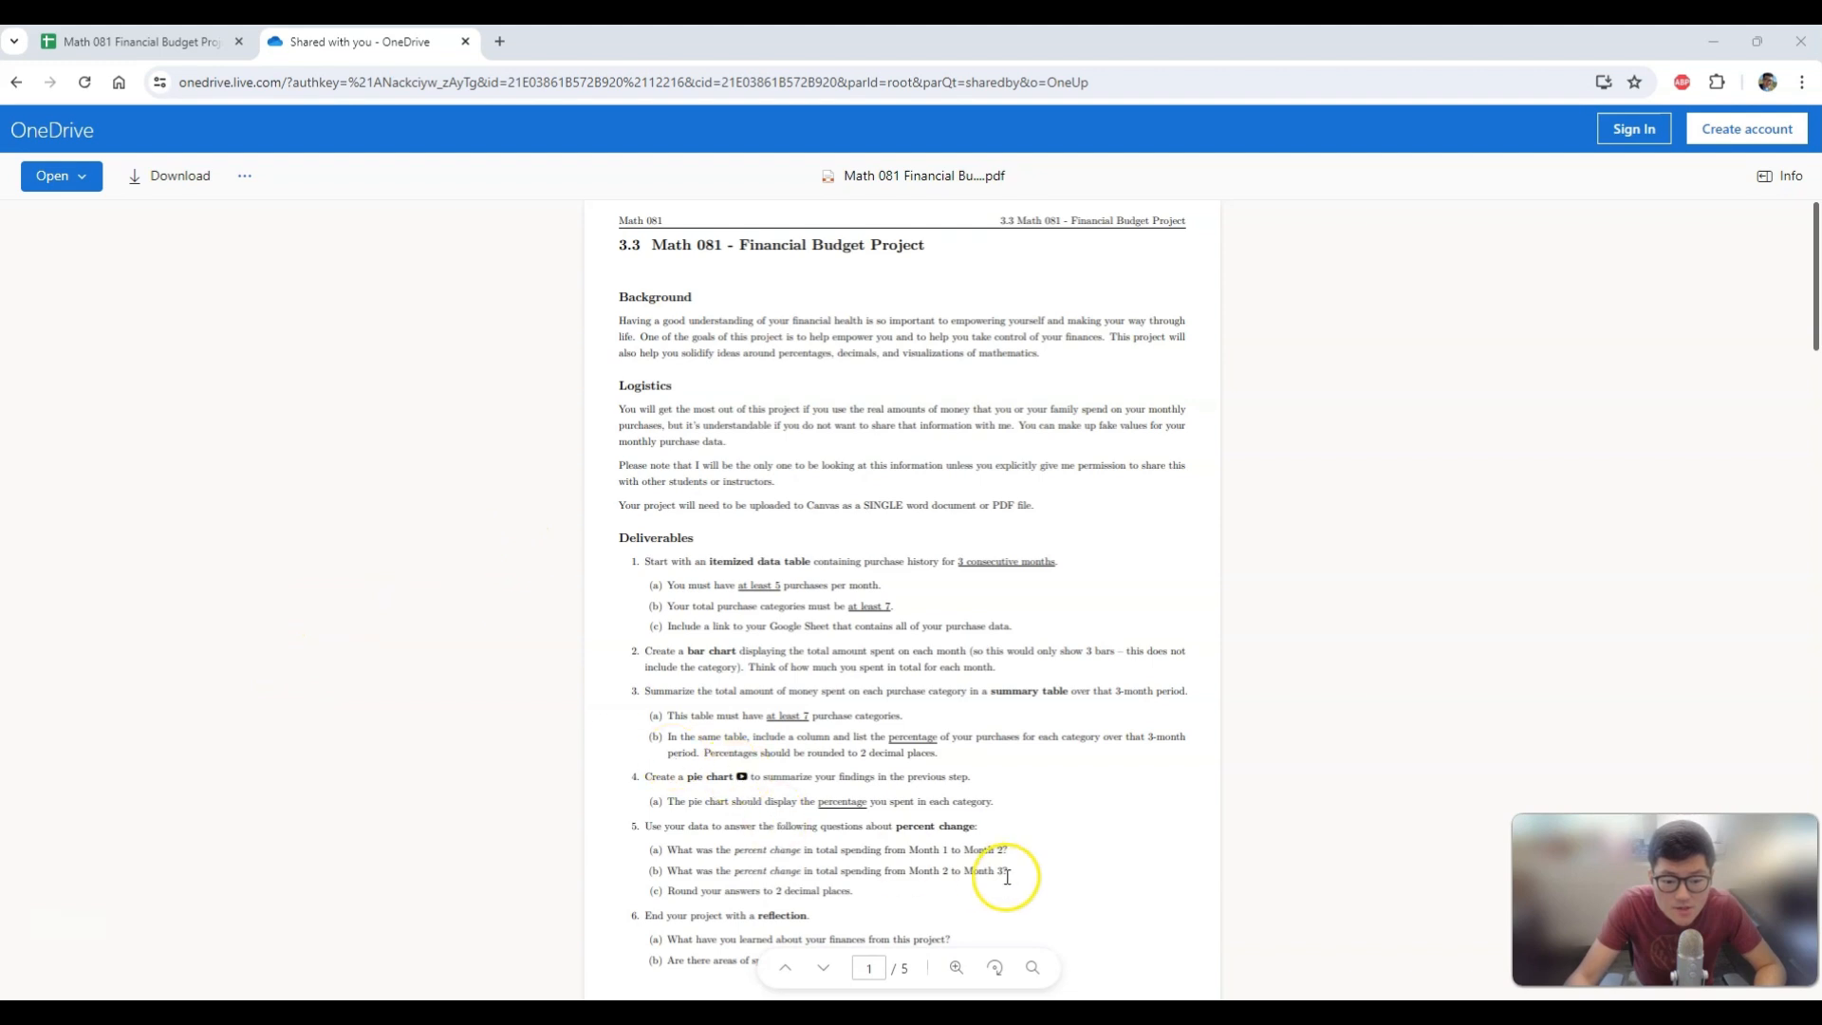
# Read the budget project's background, logistics, deliverables and grading rubric in the assignment PDF.
pyautogui.click(956, 967)
pyautogui.click(1004, 776)
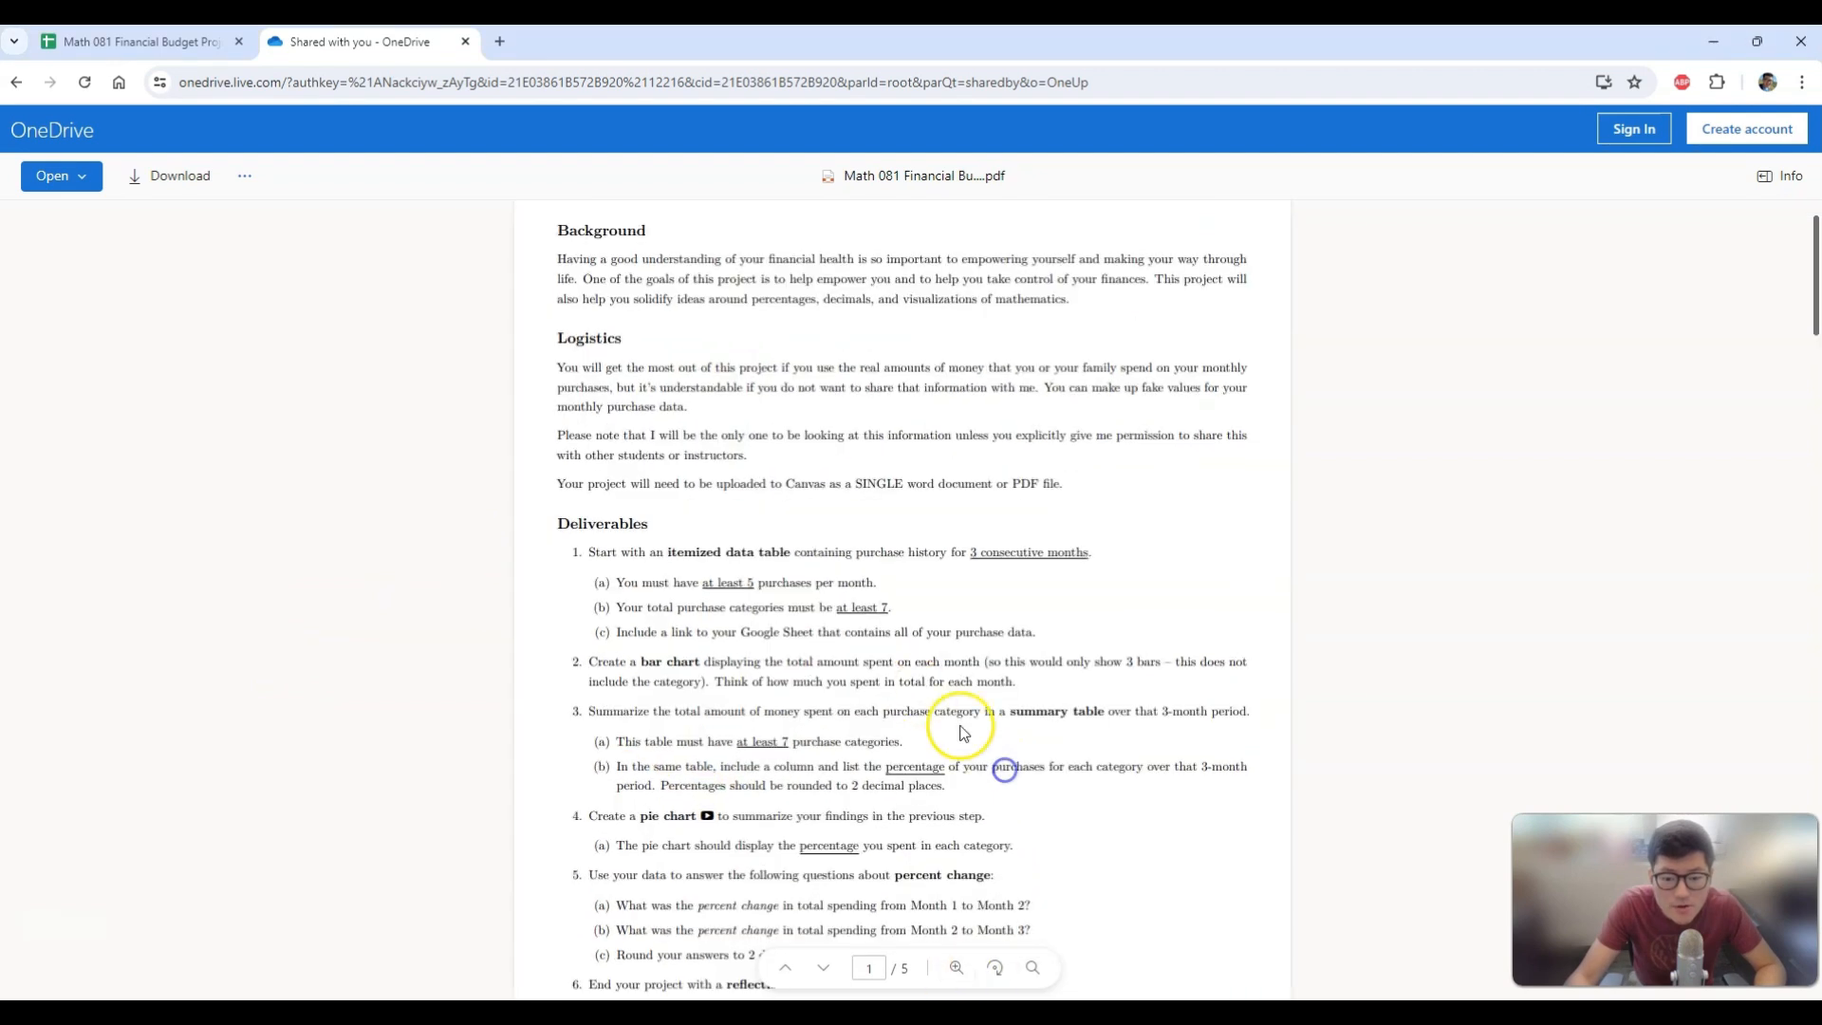
pyautogui.scroll(1, 811, 631)
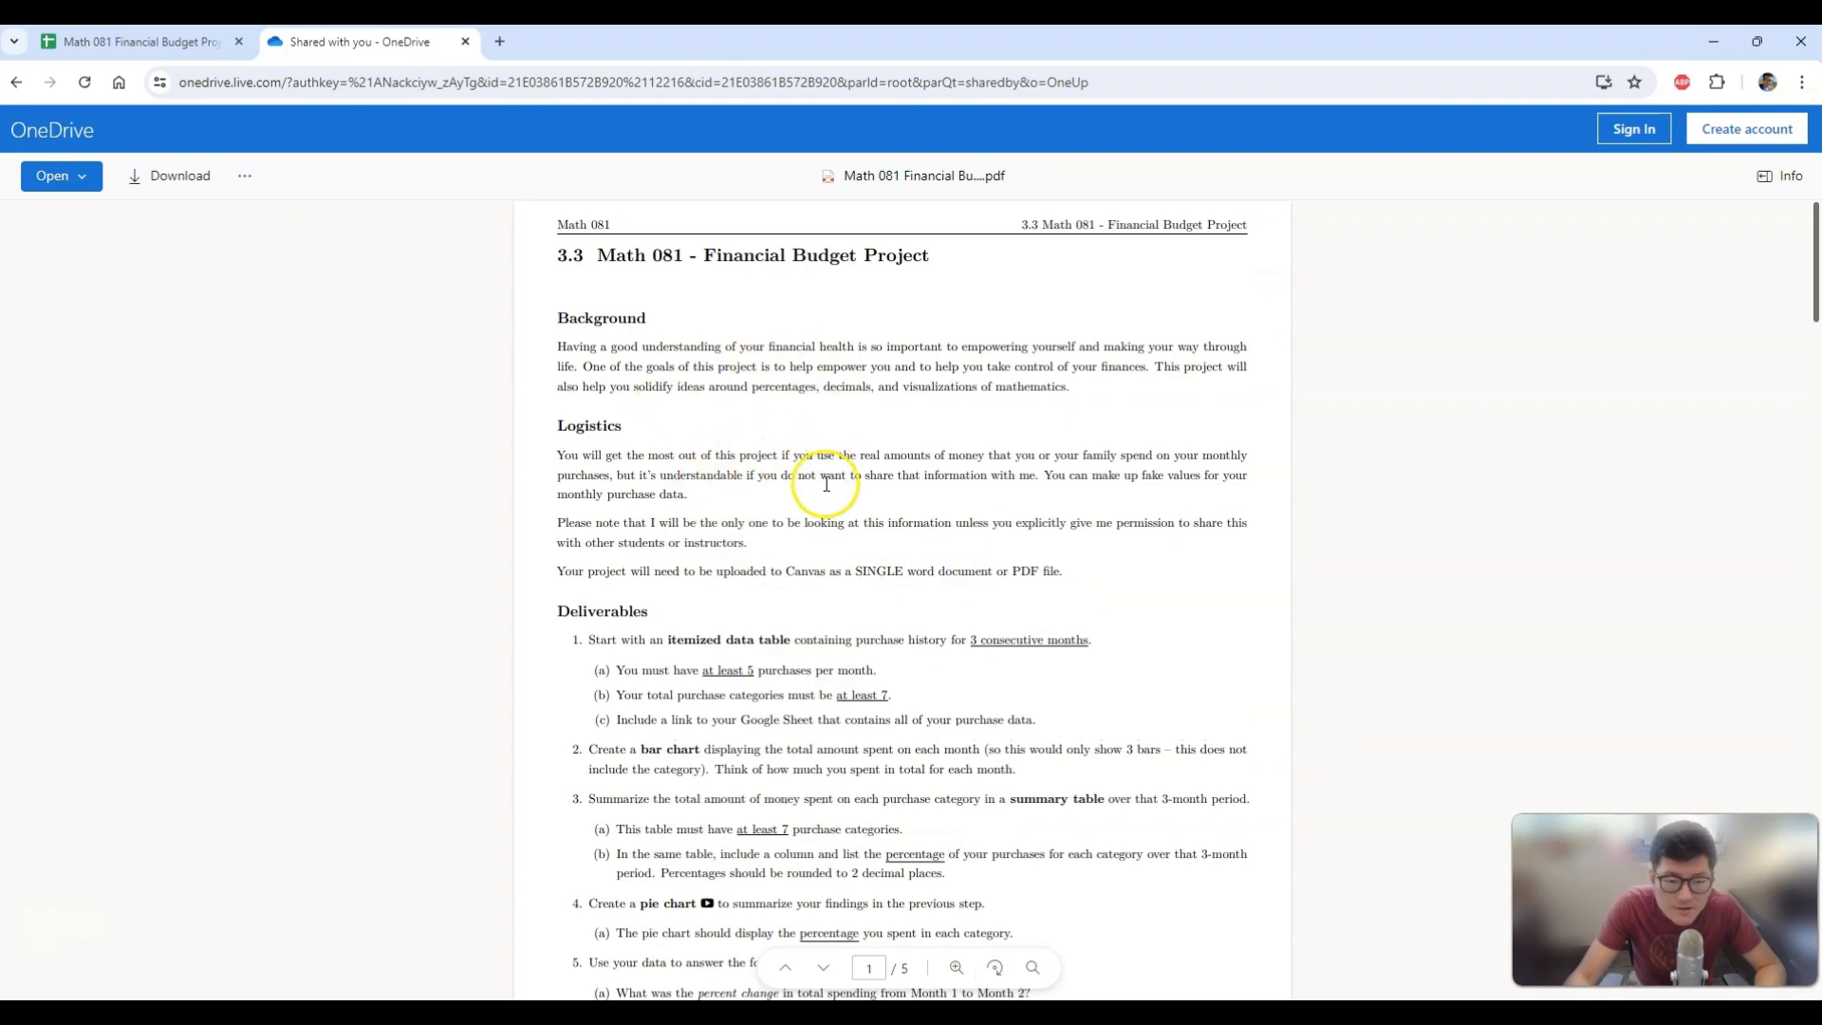
pyautogui.scroll(-2, 790, 546)
pyautogui.scroll(-8, 774, 572)
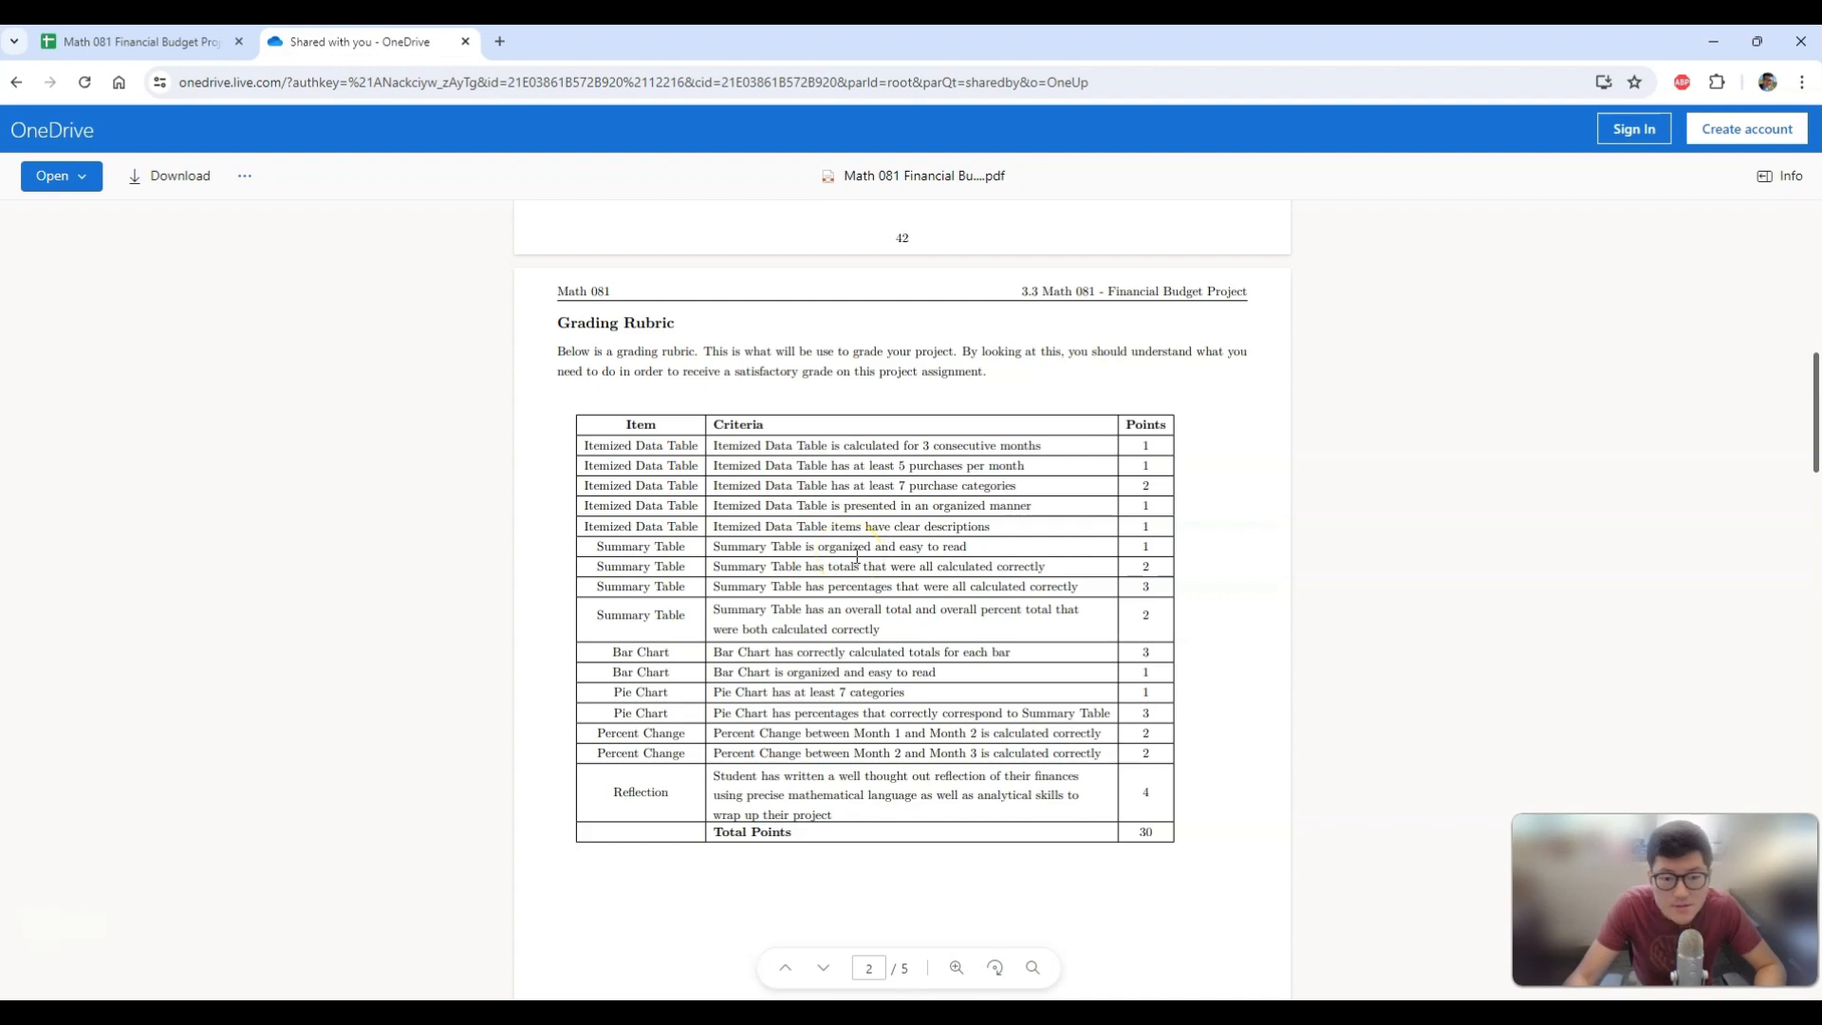
# Examine the example project's itemized data table and the Google Sheet link beneath it.
pyautogui.scroll(-10, 853, 551)
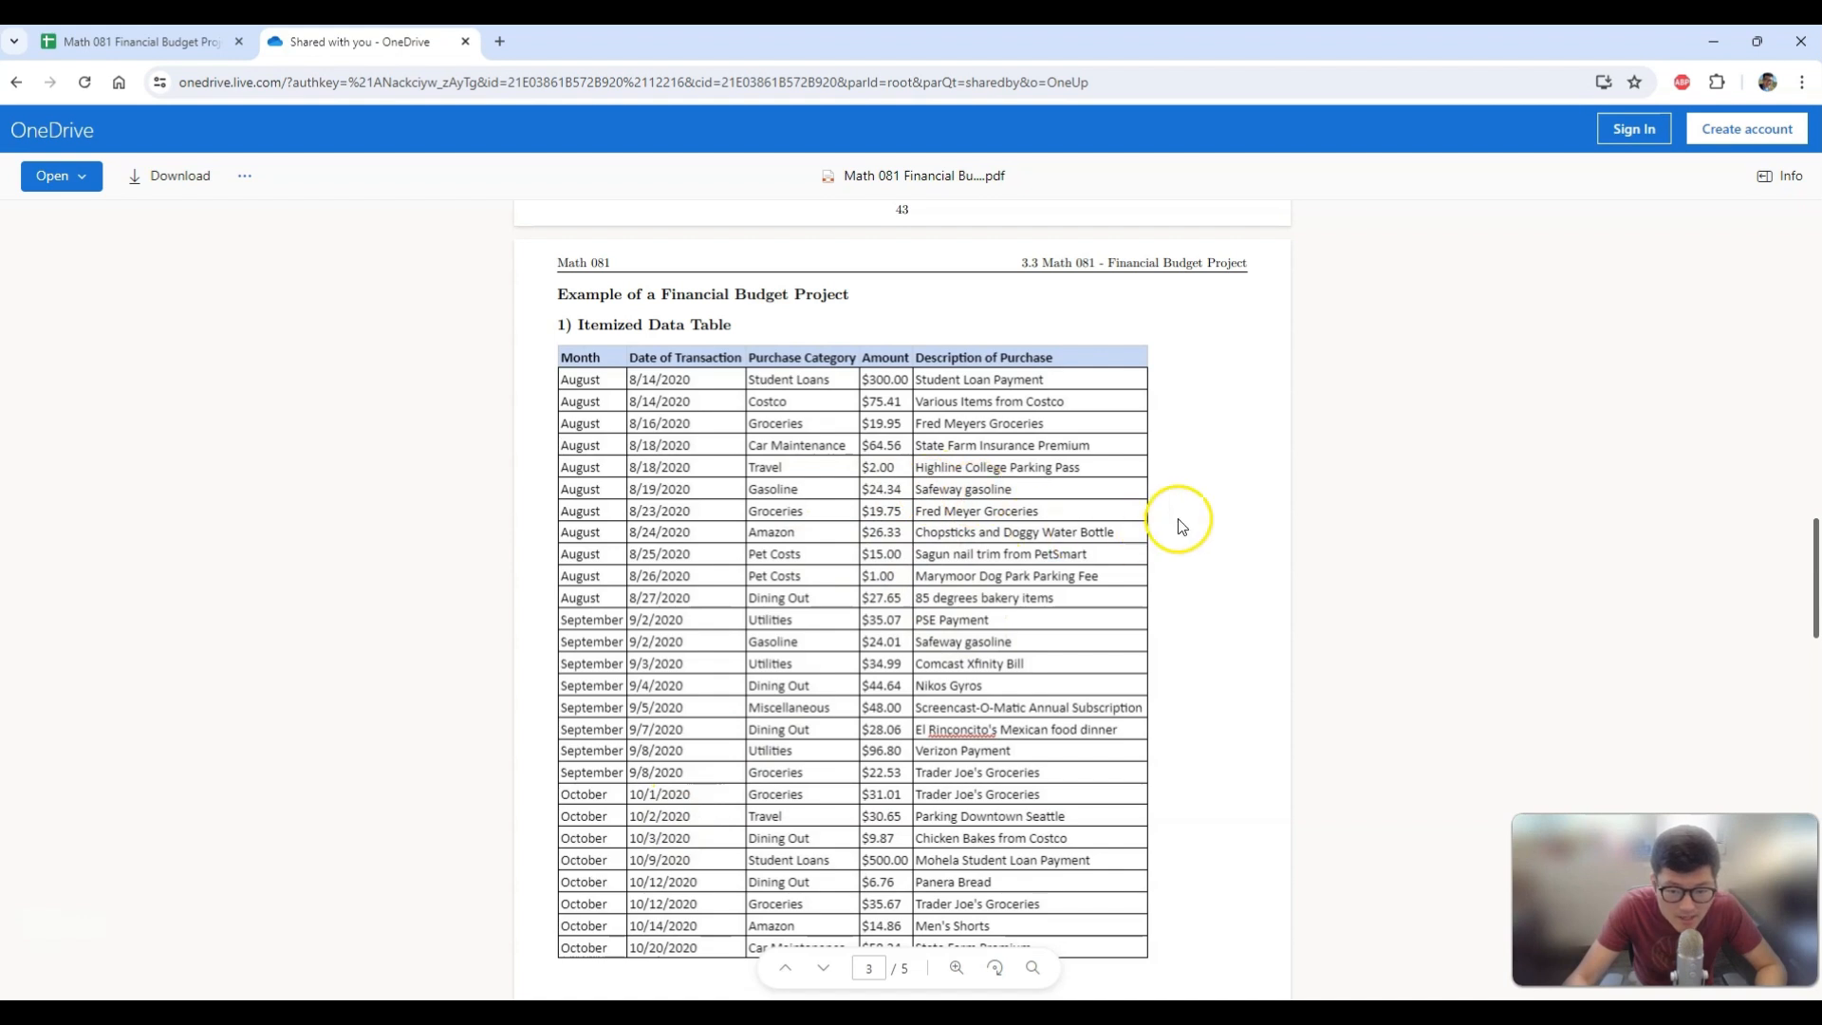
pyautogui.scroll(-1, 1203, 480)
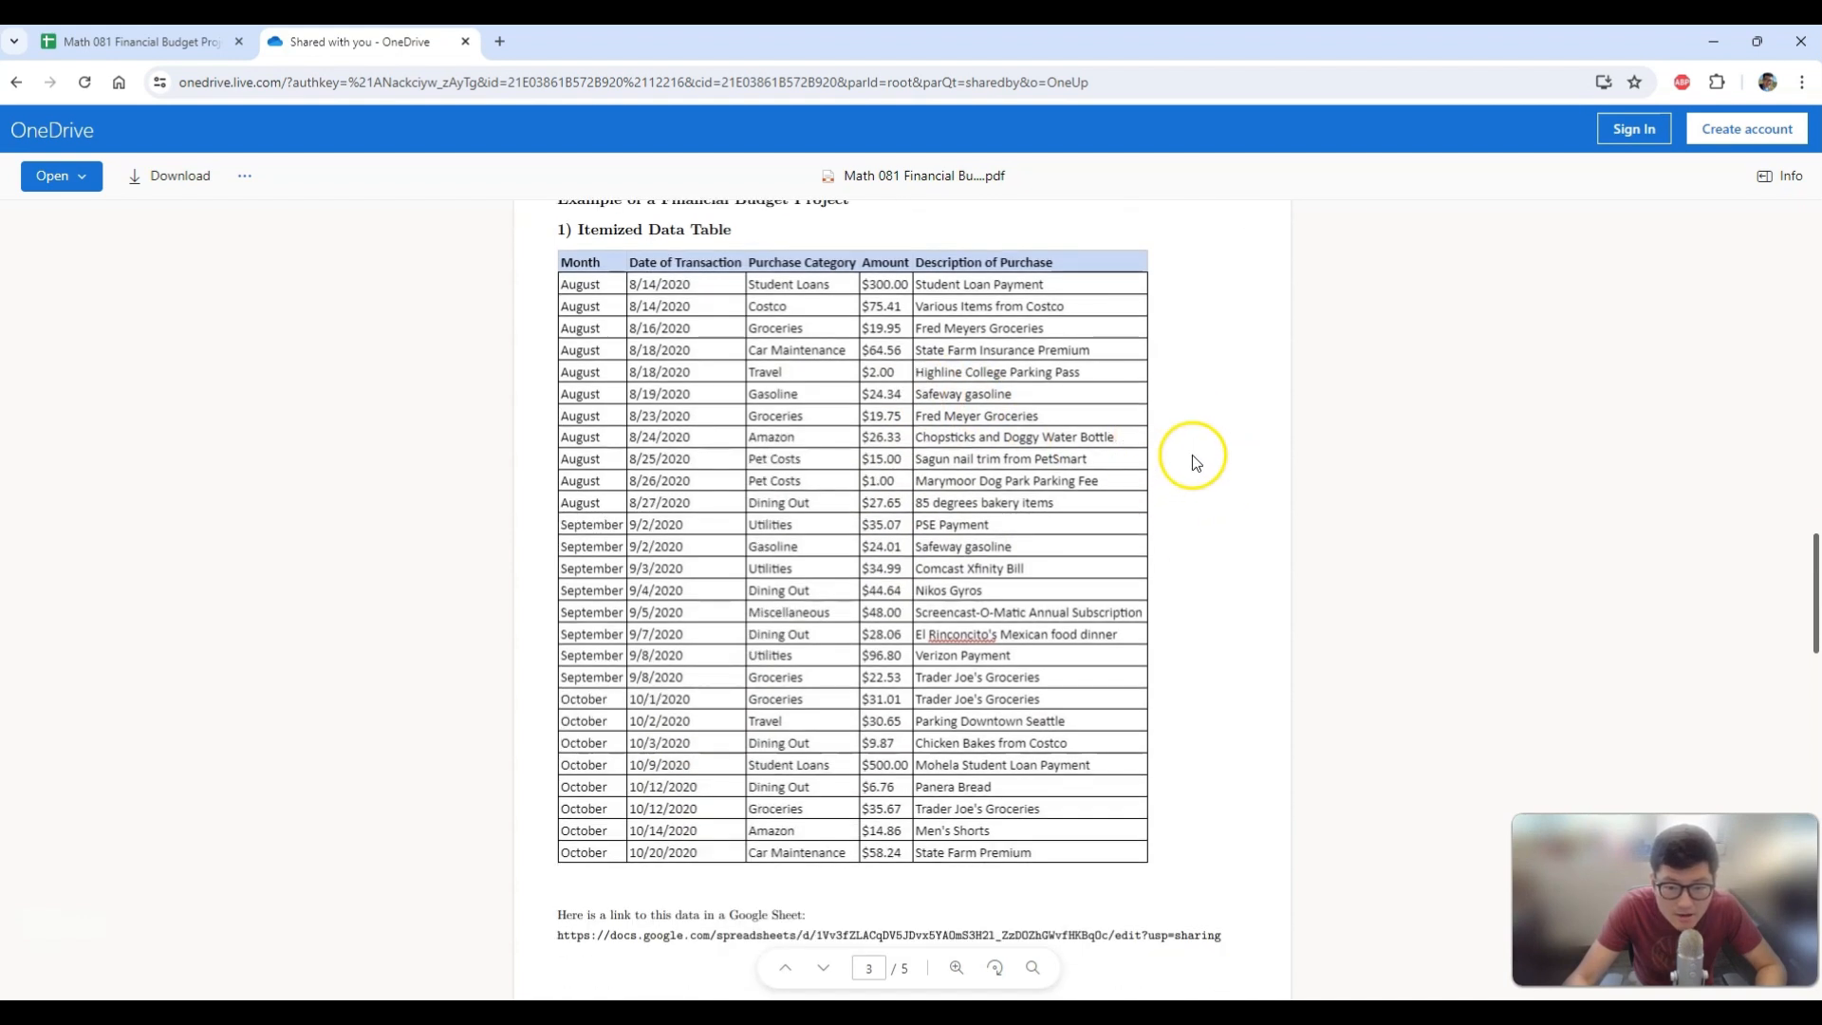
pyautogui.scroll(-1, 1192, 458)
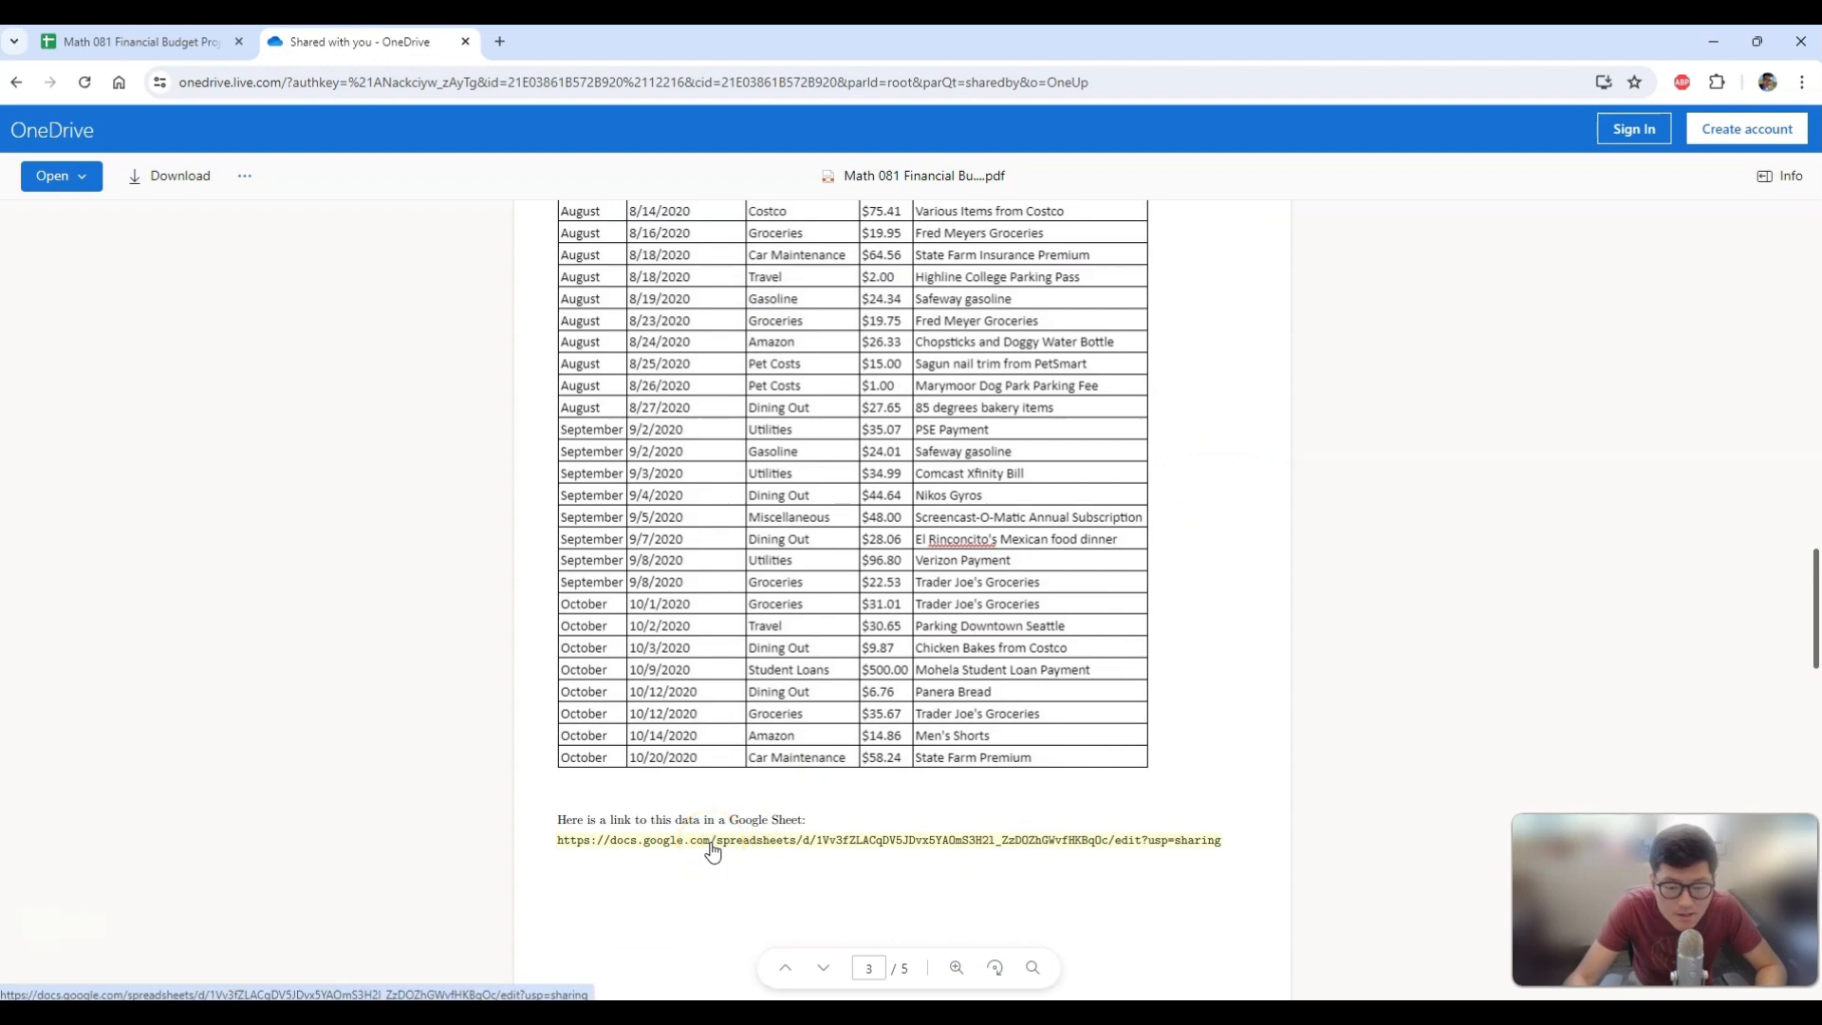
pyautogui.scroll(2, 1035, 664)
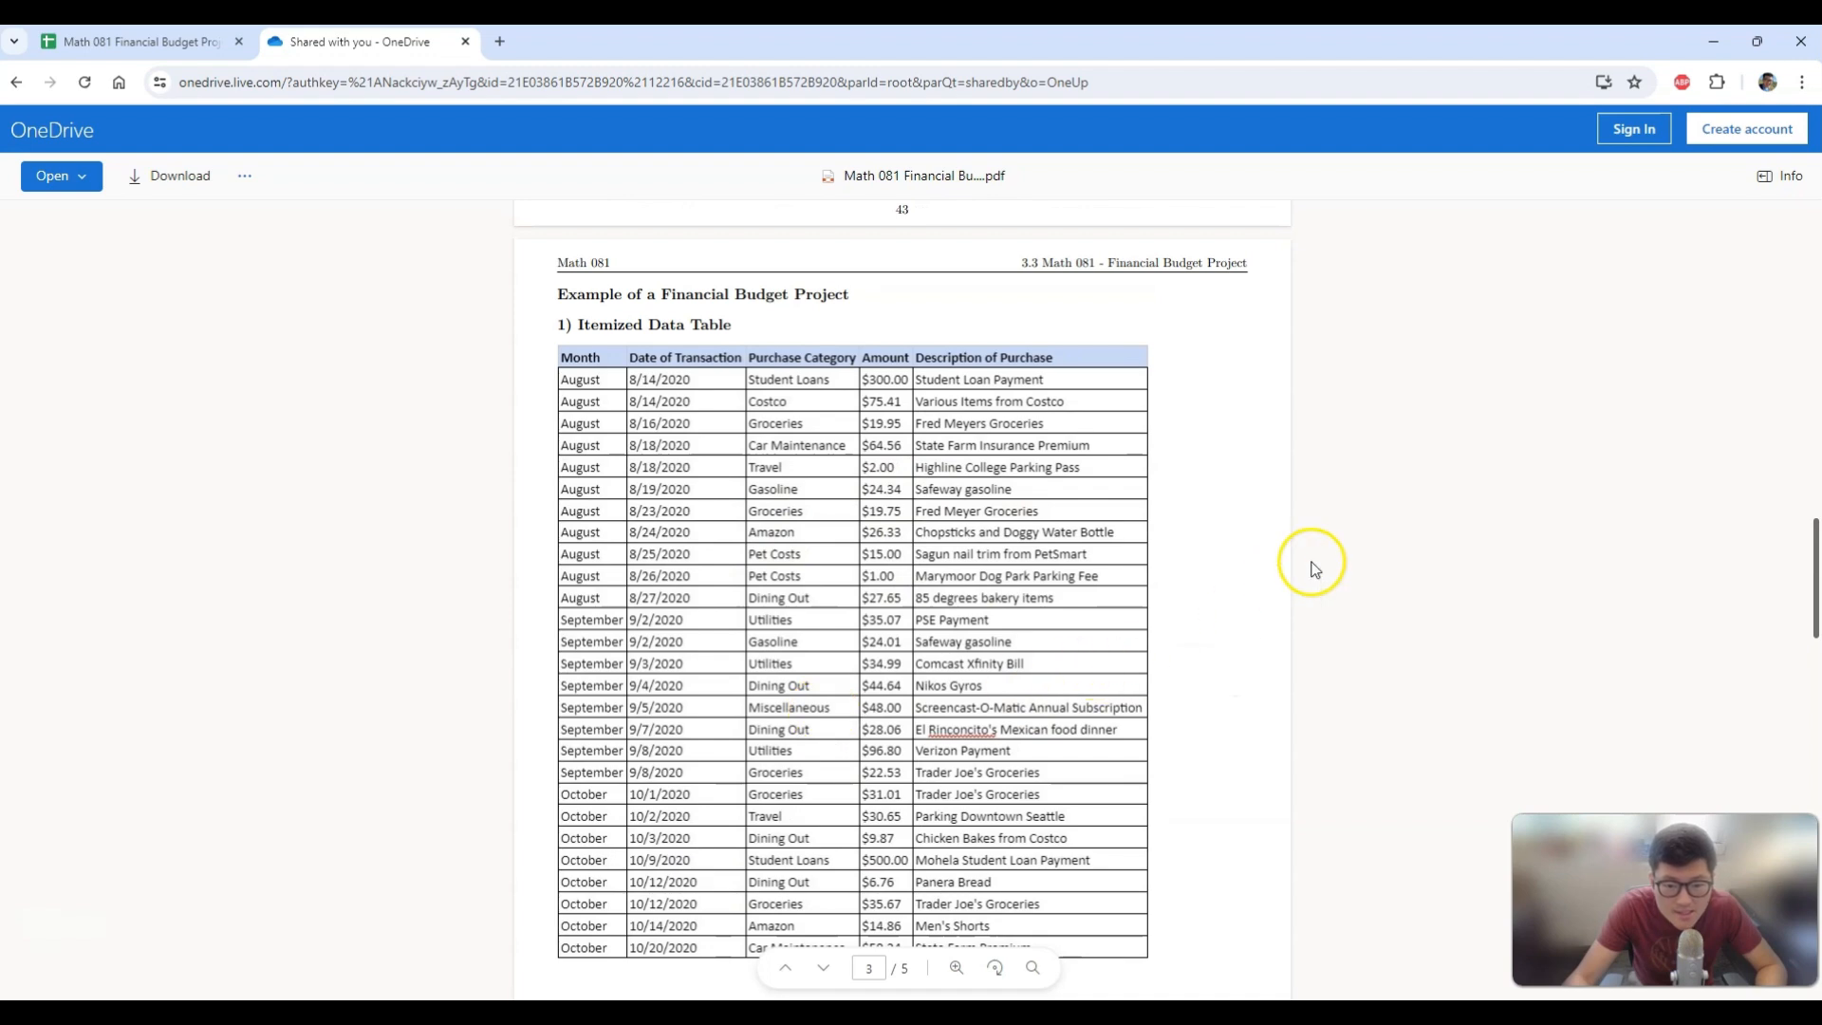
# Examine the example project's bar chart of monthly spending and its summary table of purchase categories.
pyautogui.scroll(-5, 1313, 566)
pyautogui.scroll(-2, 1312, 567)
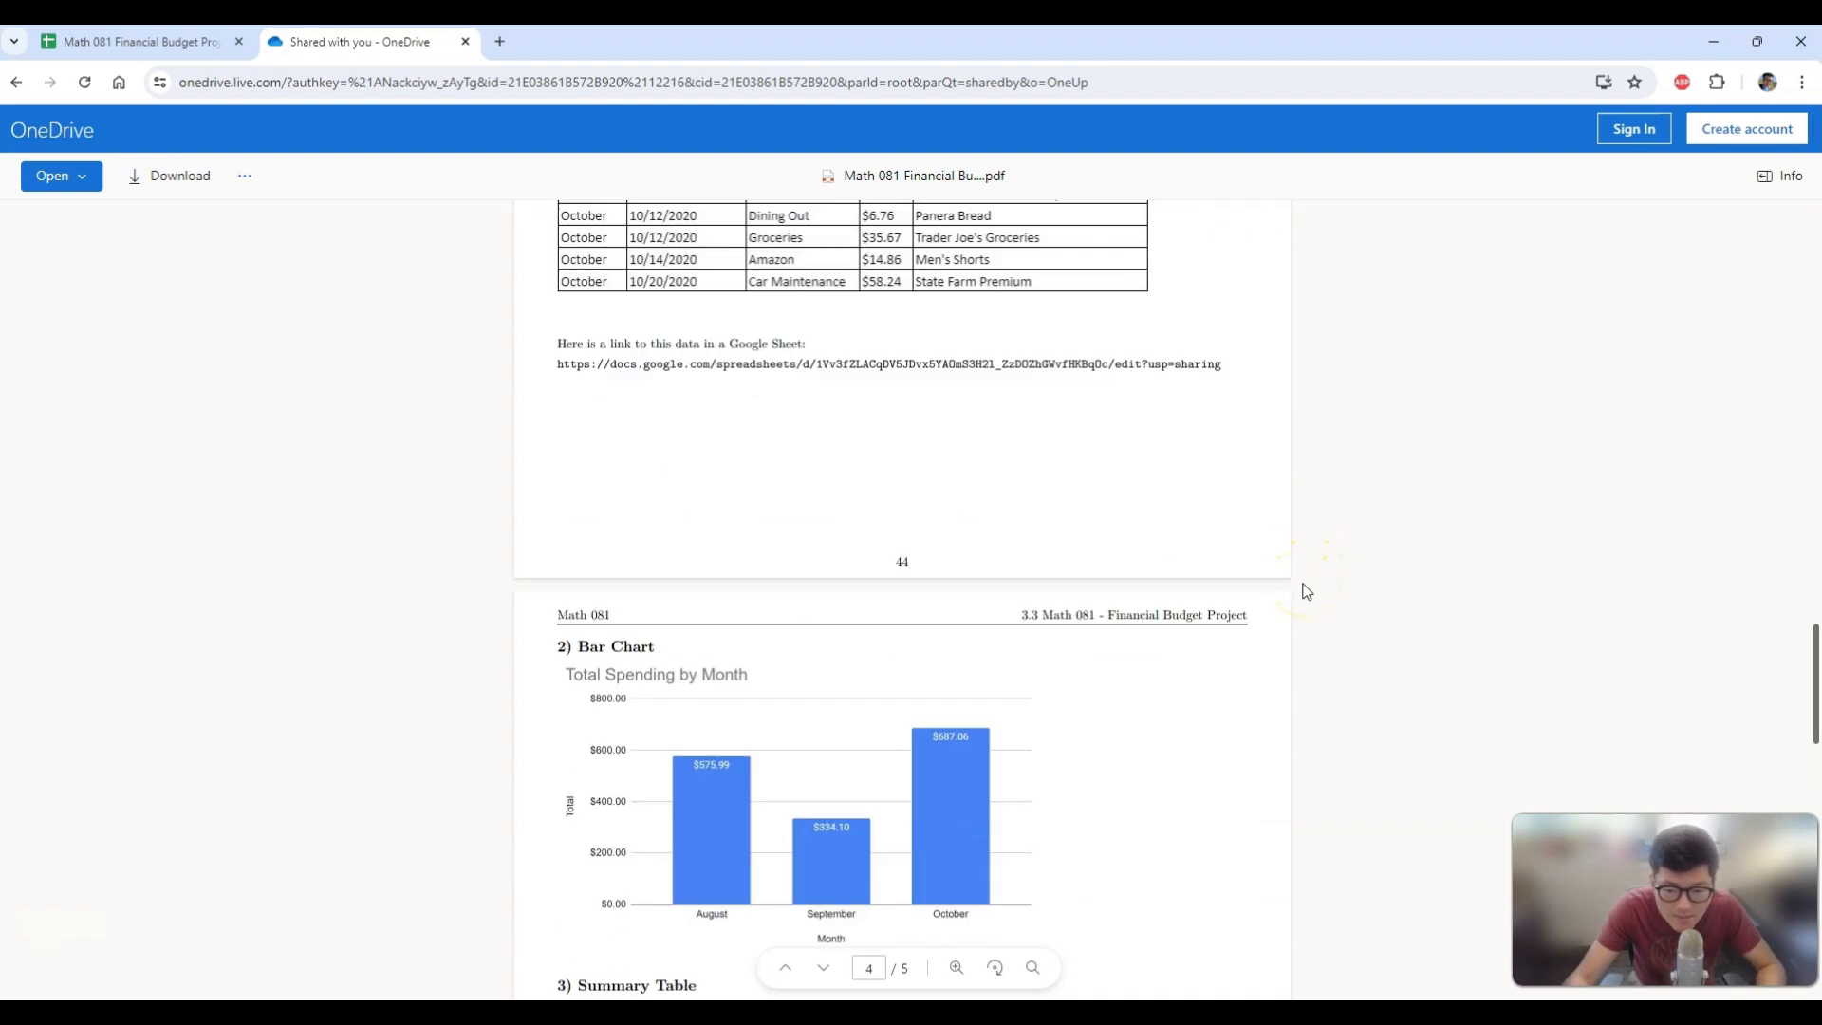
pyautogui.click(1319, 593)
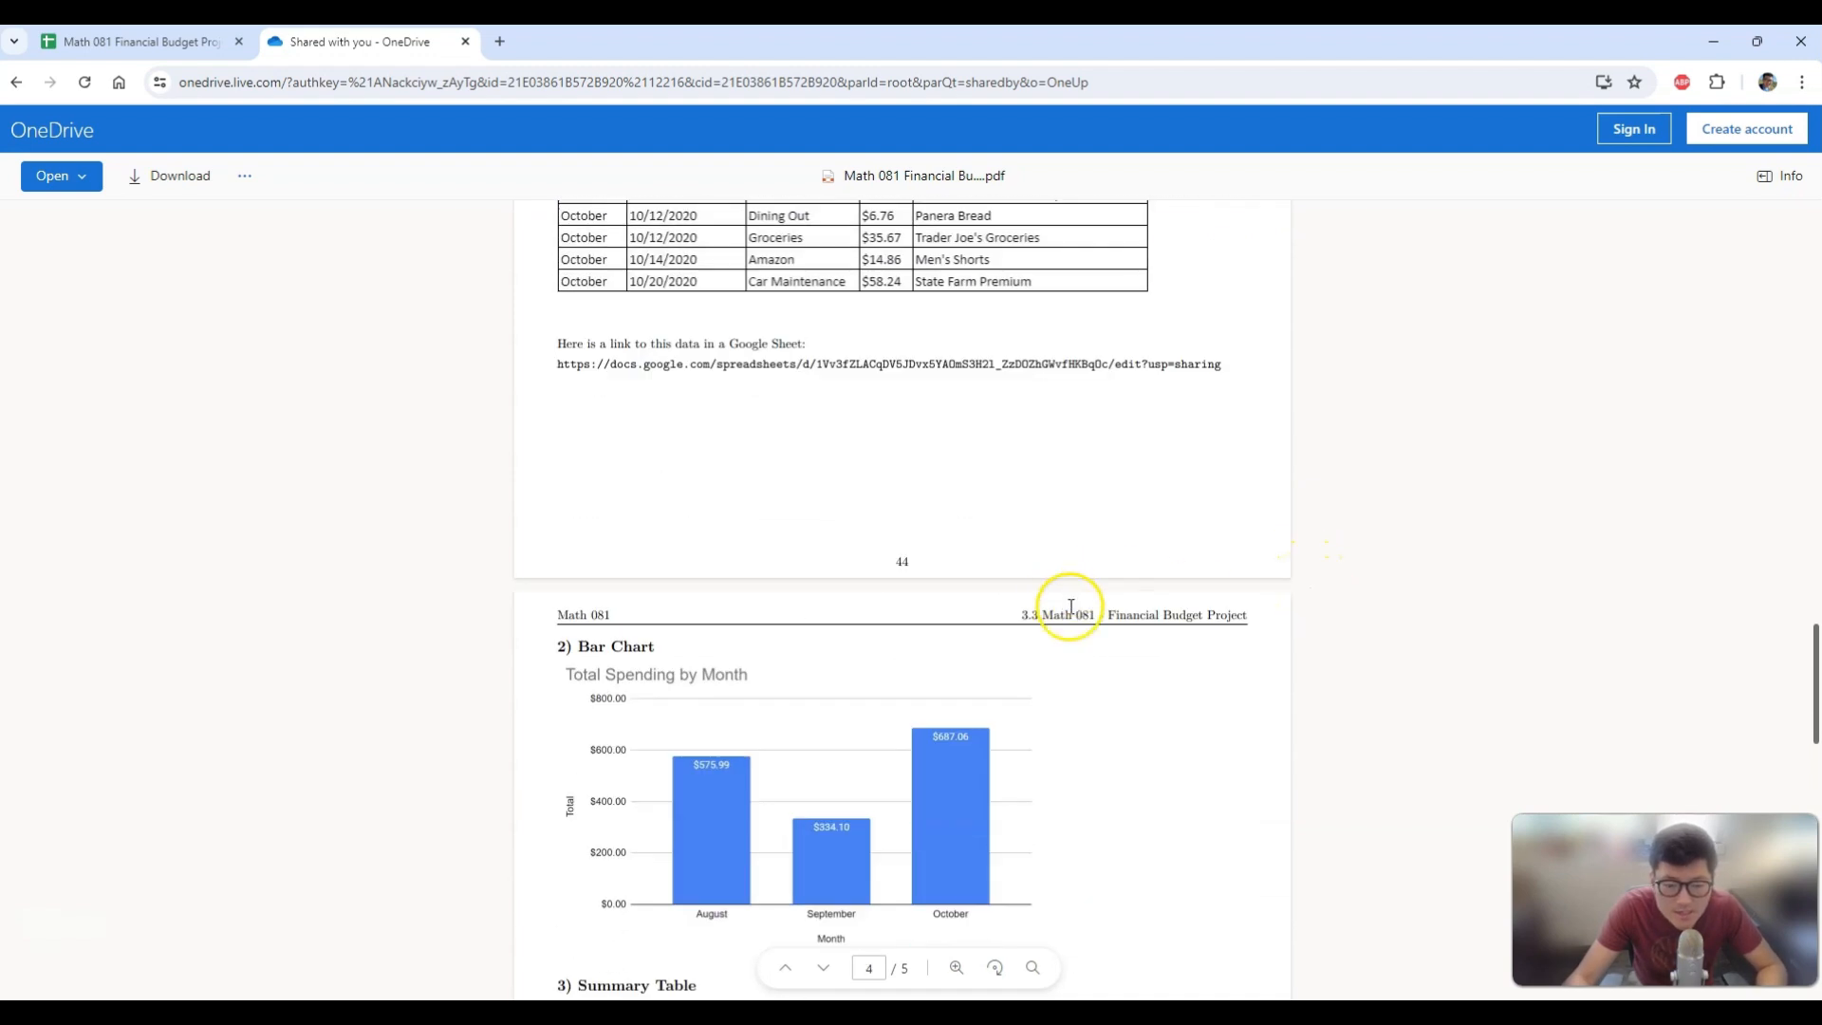
pyautogui.scroll(-1, 867, 610)
pyautogui.scroll(-2, 996, 616)
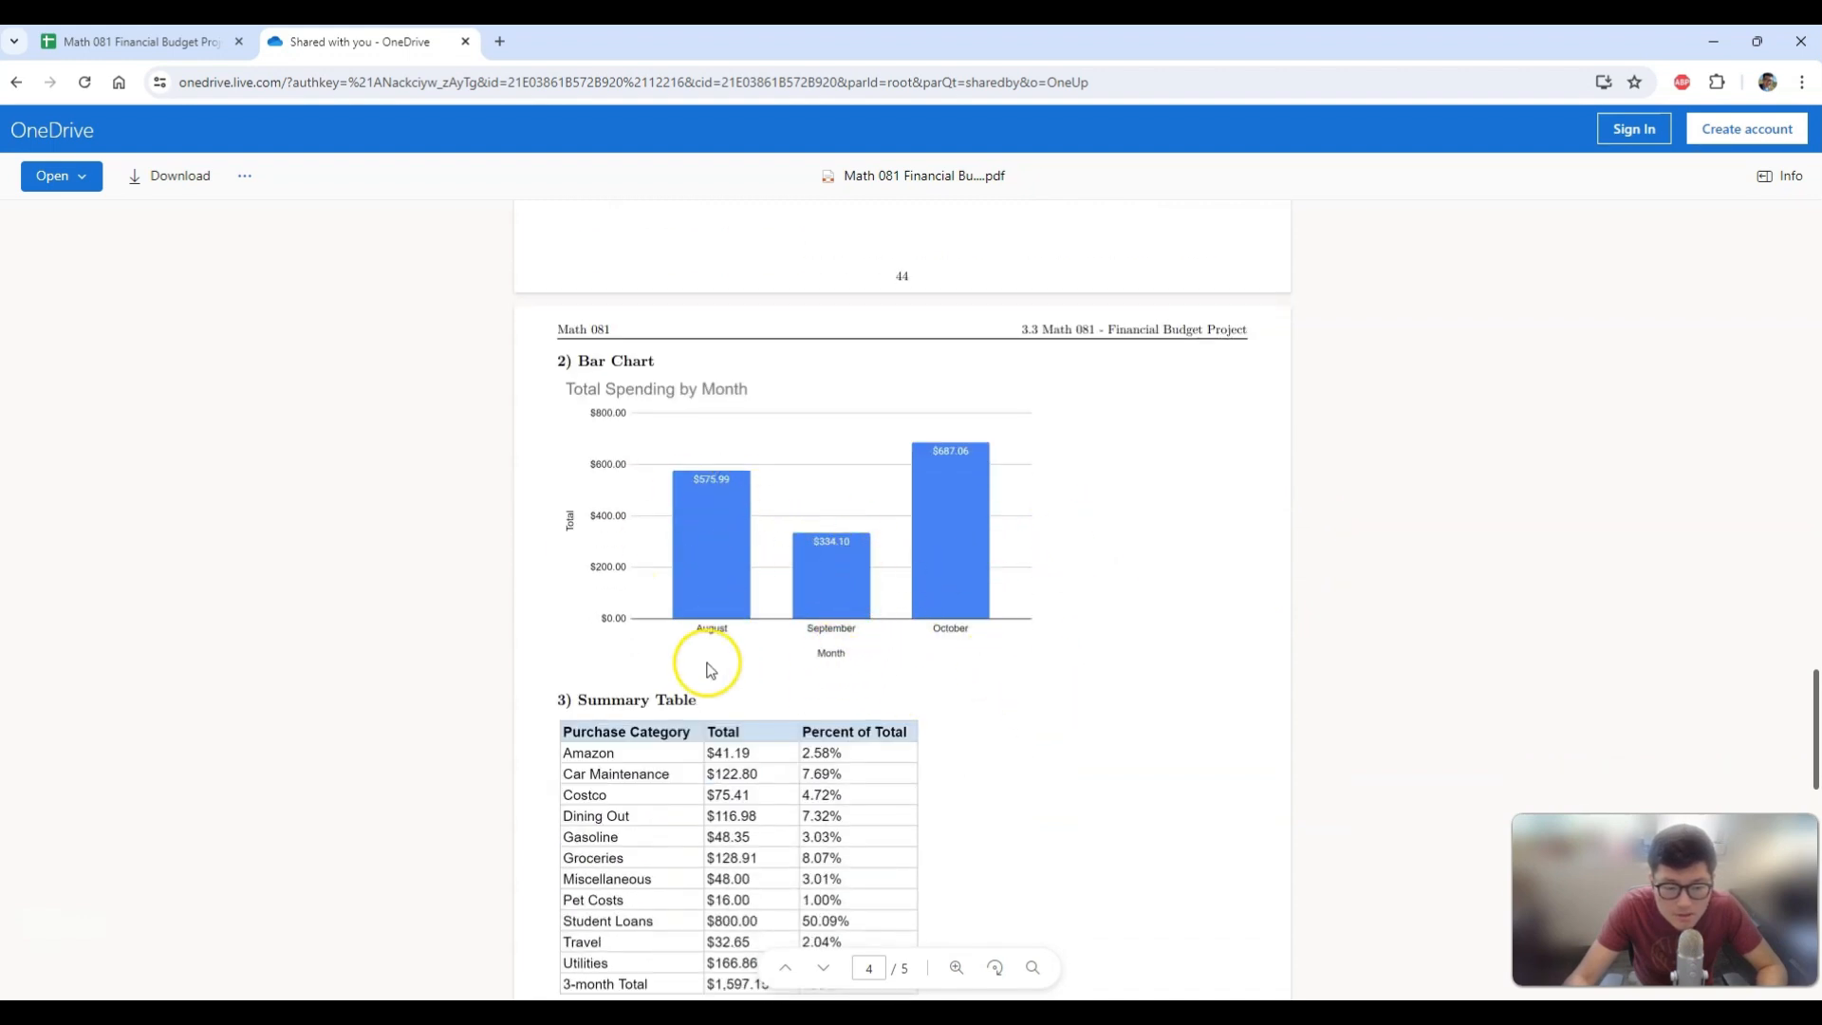
pyautogui.scroll(-3, 672, 700)
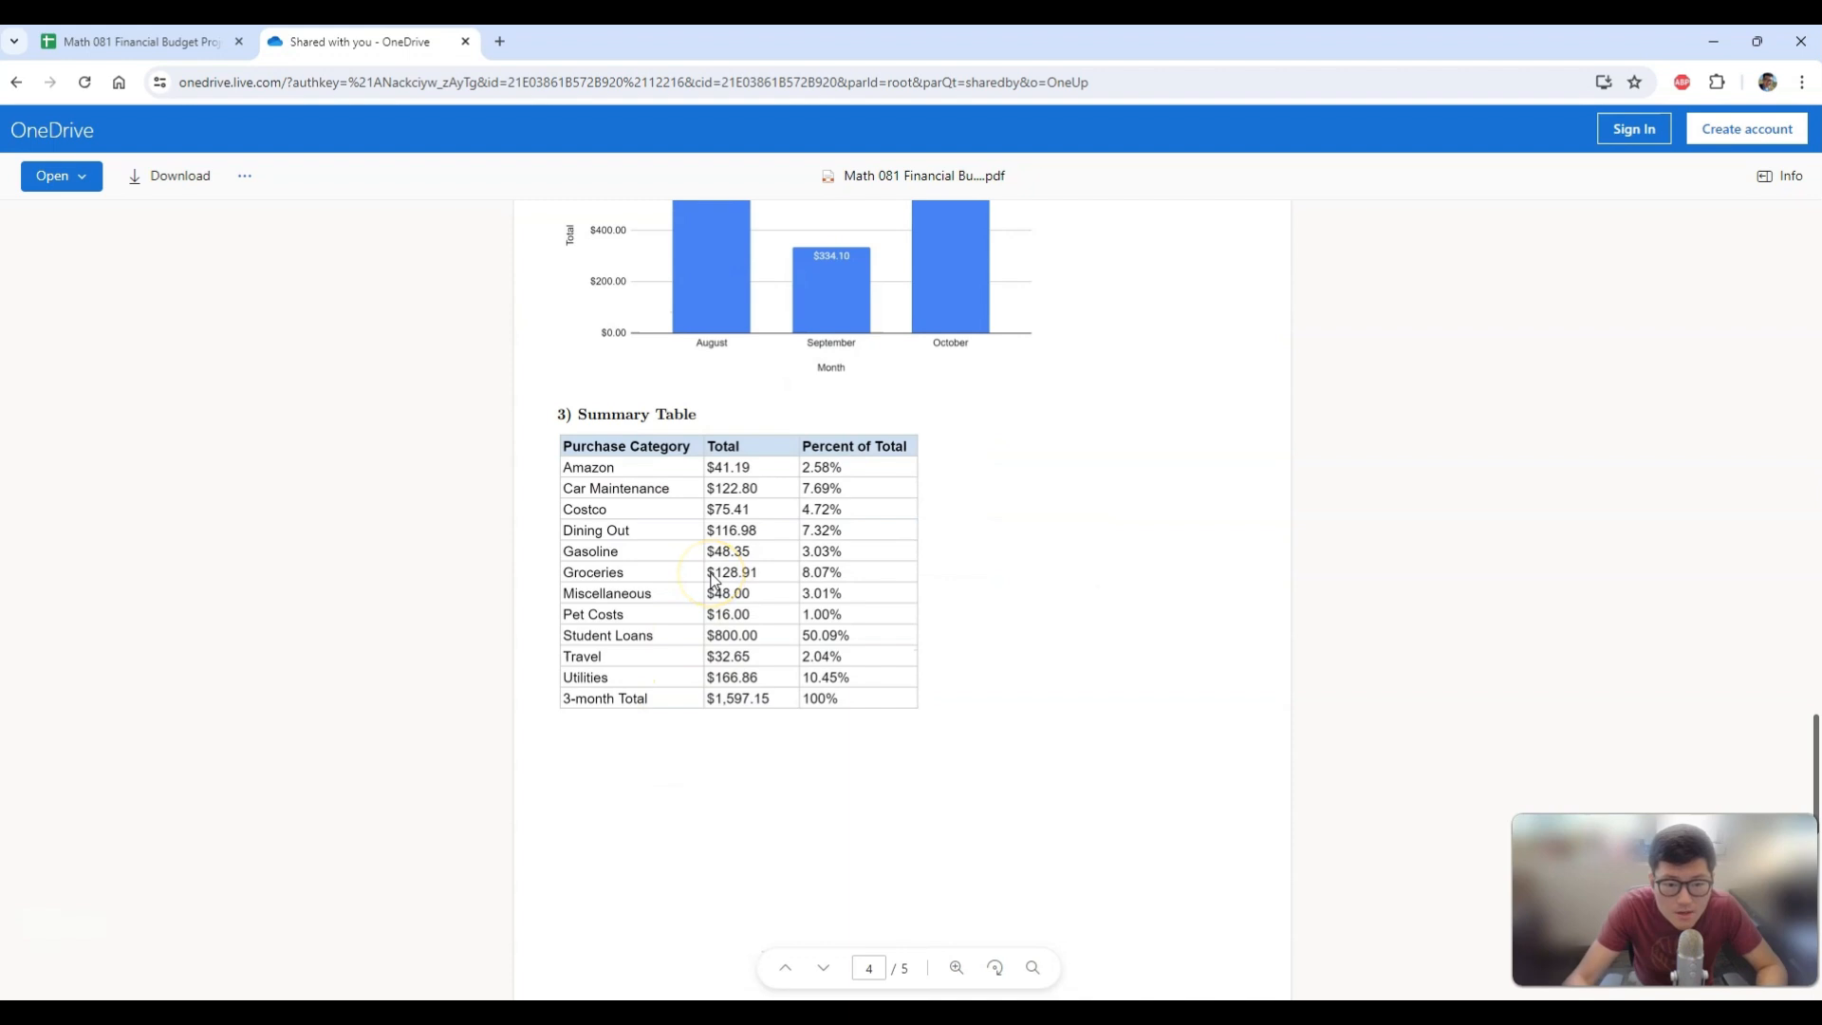
pyautogui.scroll(1, 714, 581)
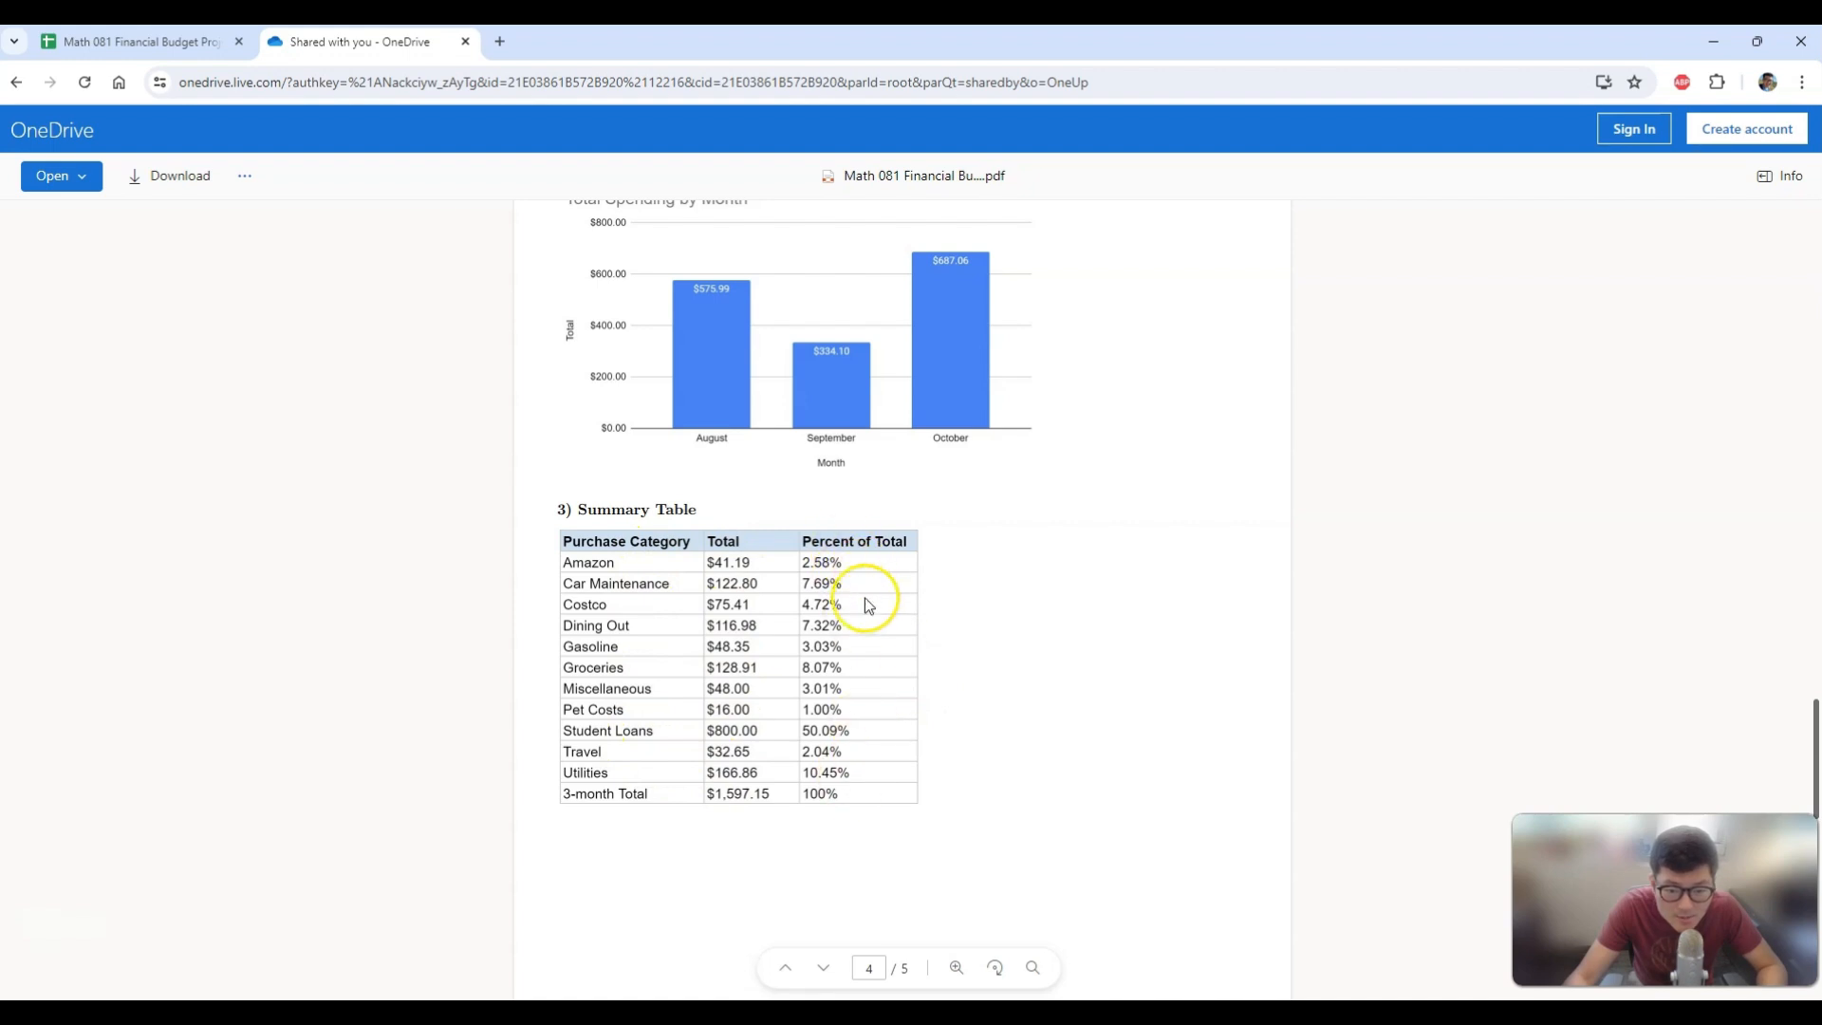
pyautogui.scroll(3, 1044, 645)
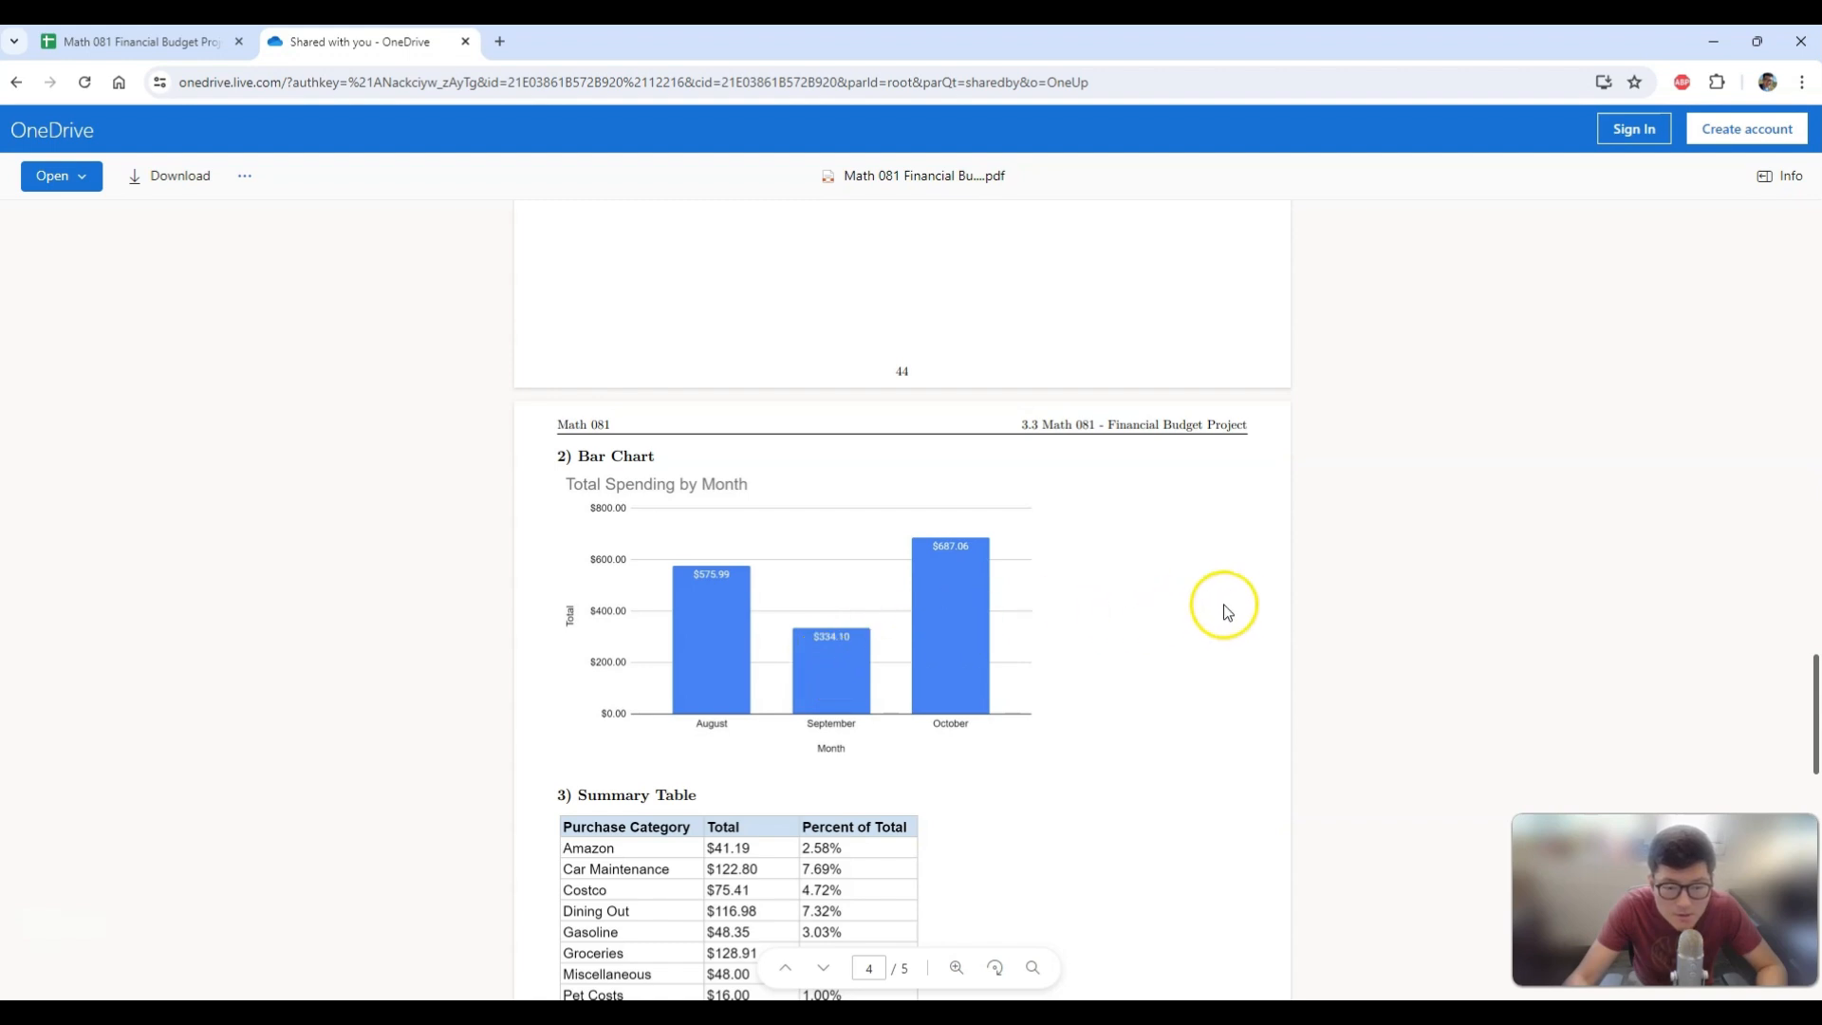
# Review the example project's pie chart, percent change calculations and closing reflection.
pyautogui.scroll(-10, 1232, 612)
pyautogui.scroll(-1, 1231, 611)
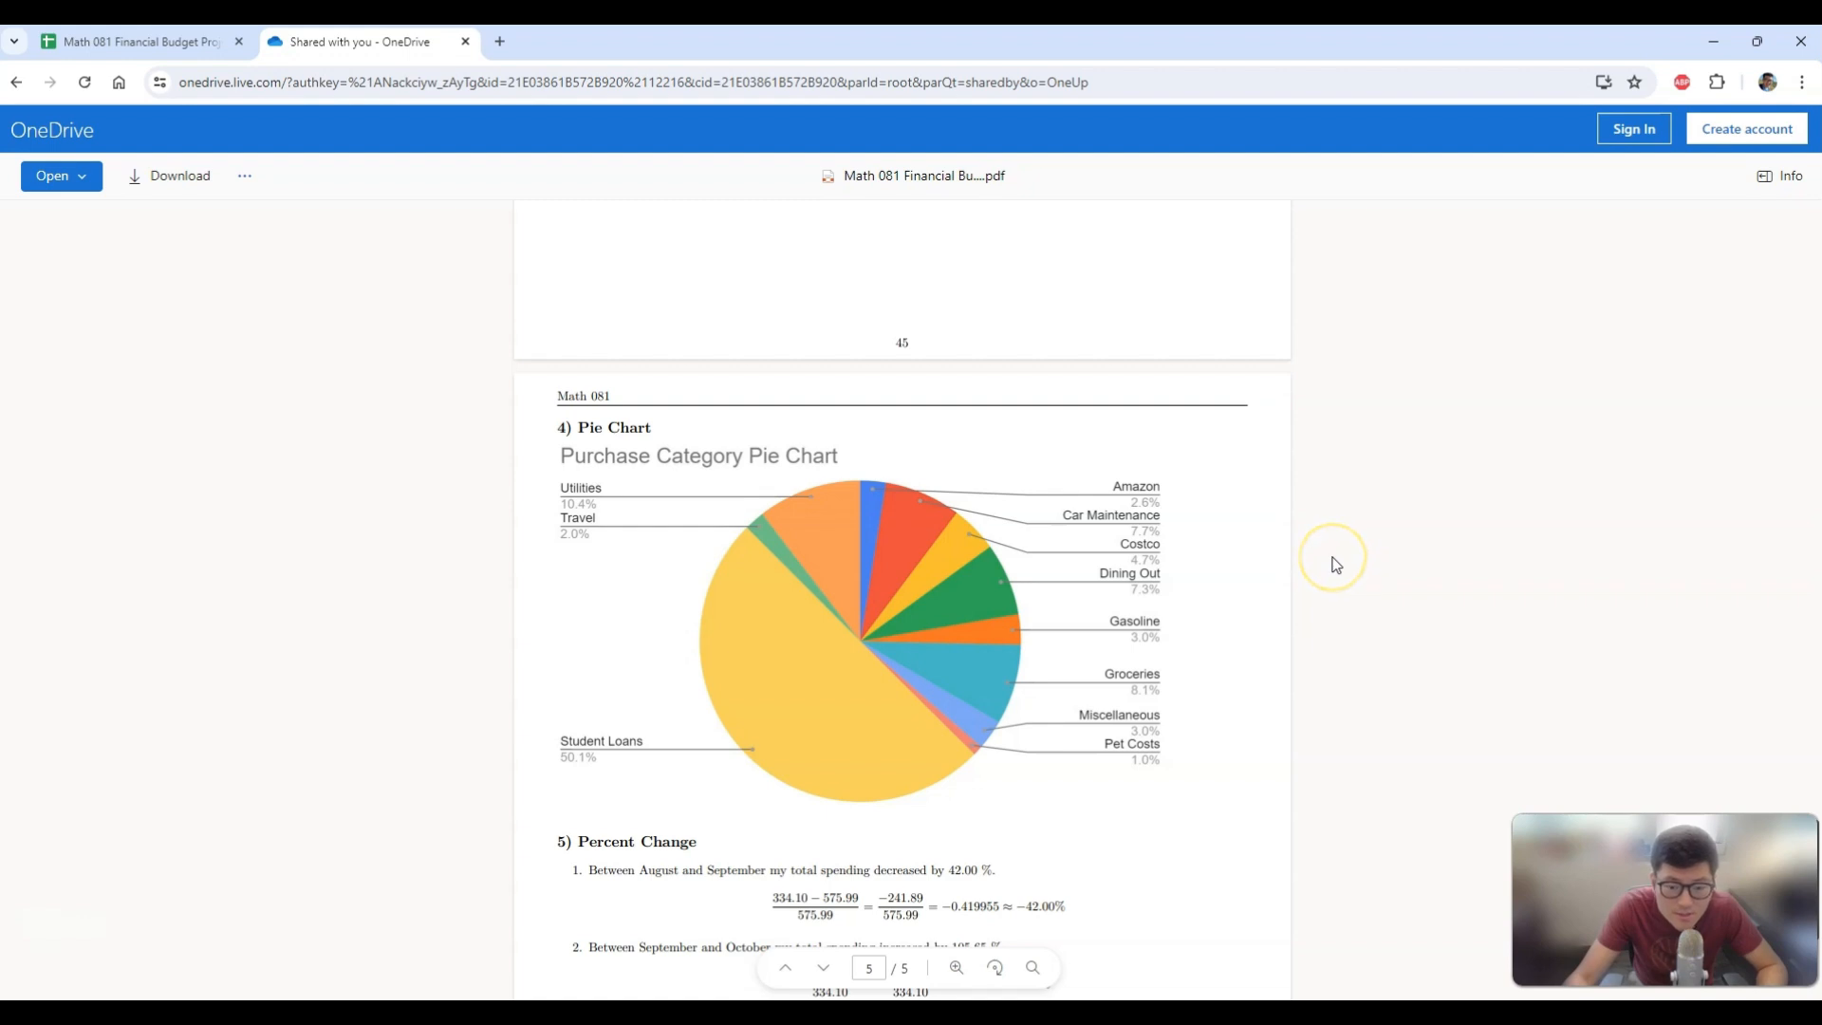
pyautogui.scroll(-1, 1336, 565)
pyautogui.scroll(-2, 1335, 564)
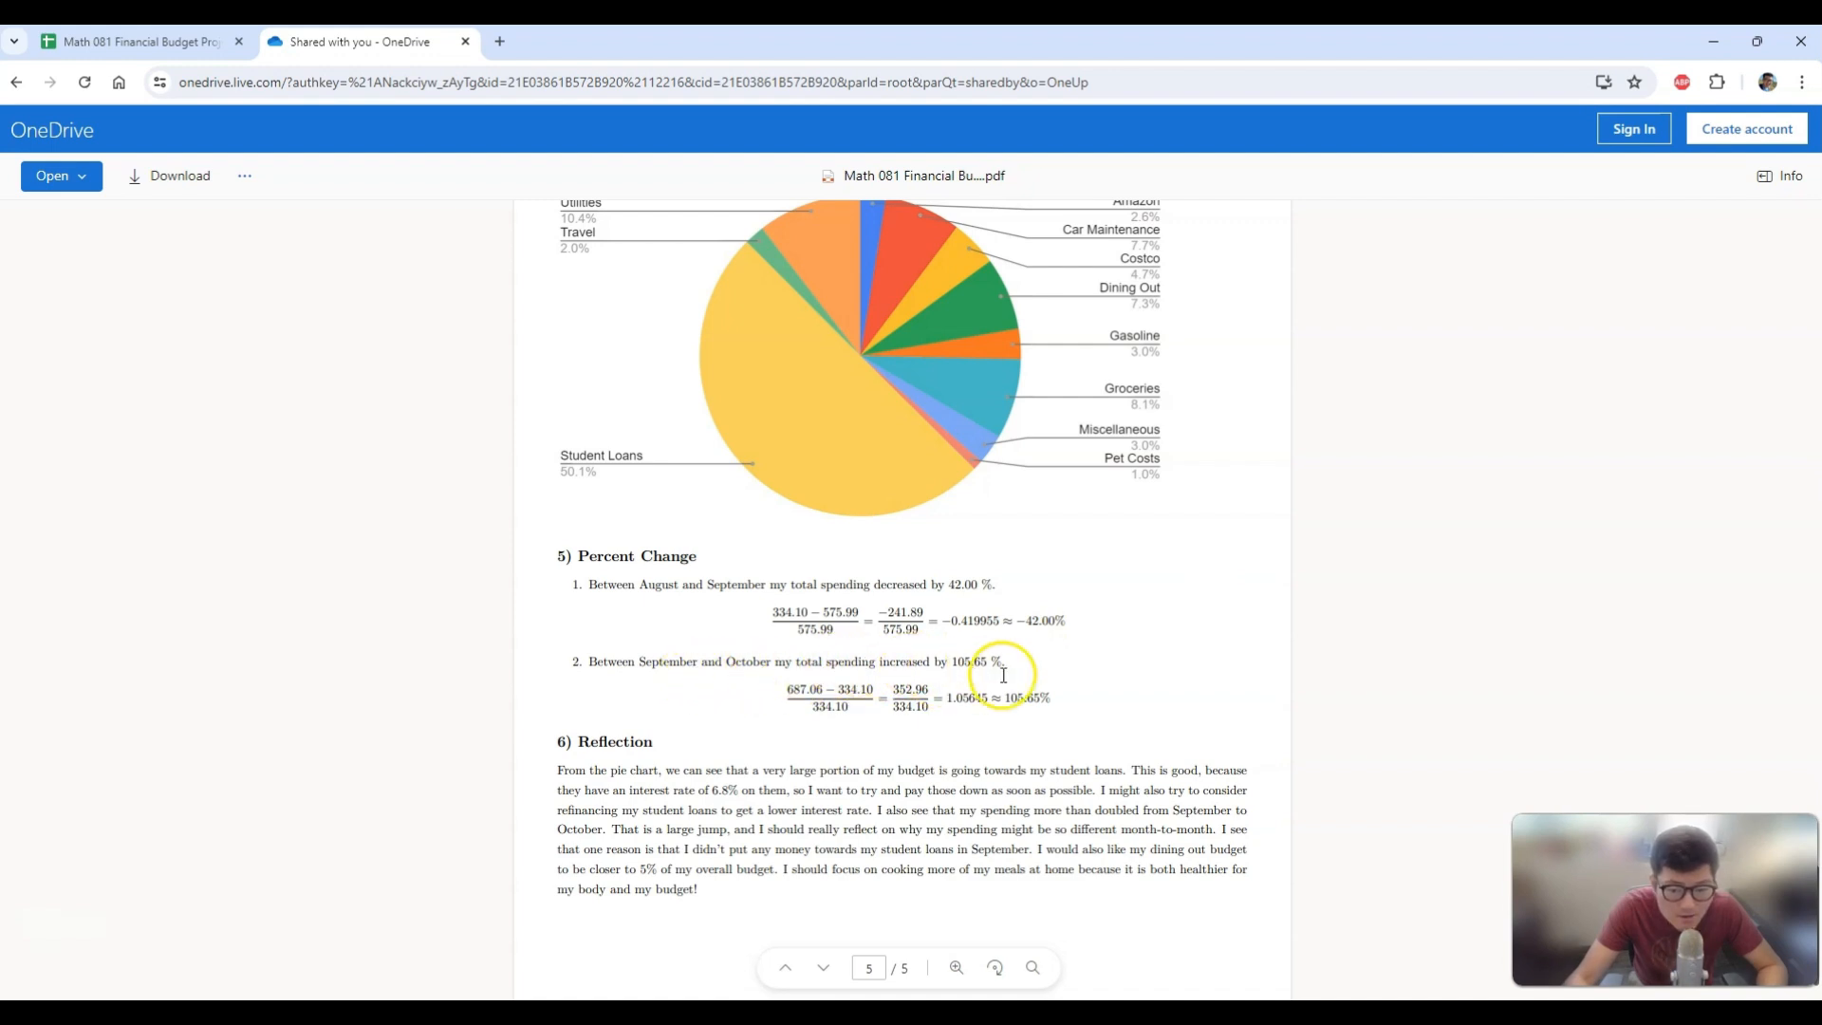
pyautogui.scroll(-1, 1035, 678)
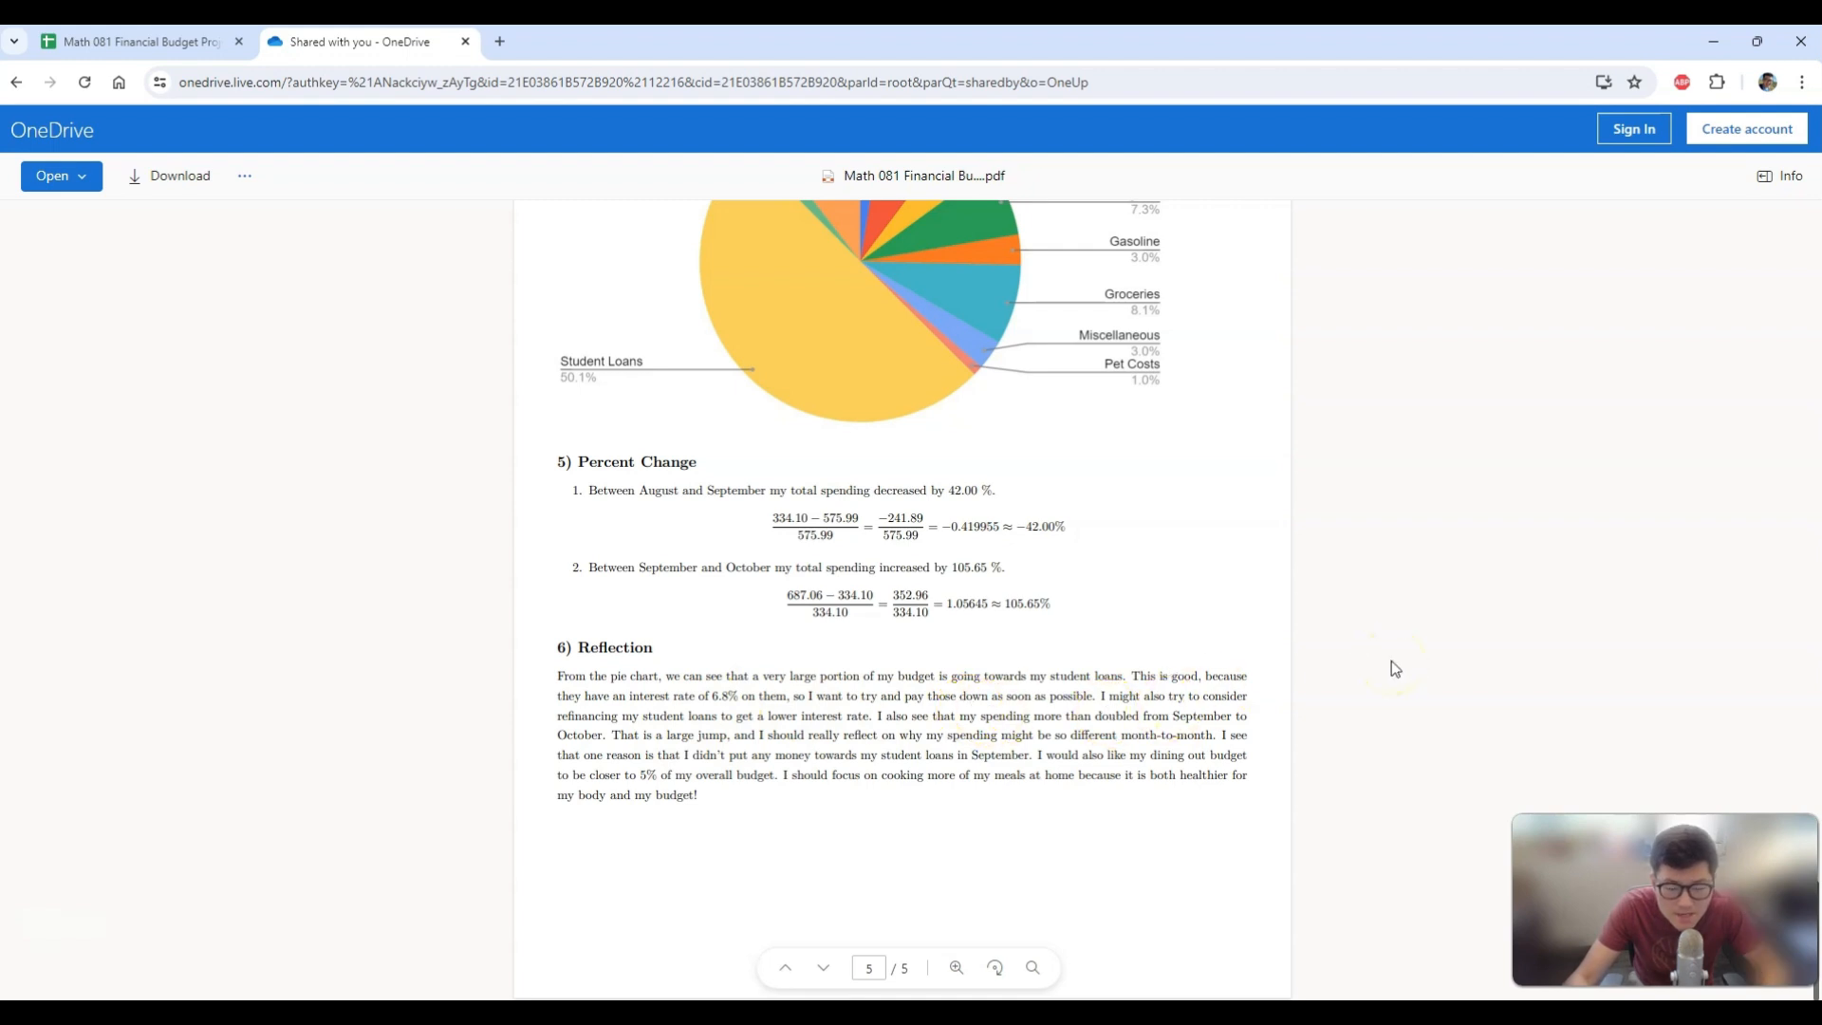
# Open the Google Sheet linked below the example's itemized data table.
pyautogui.scroll(10, 822, 721)
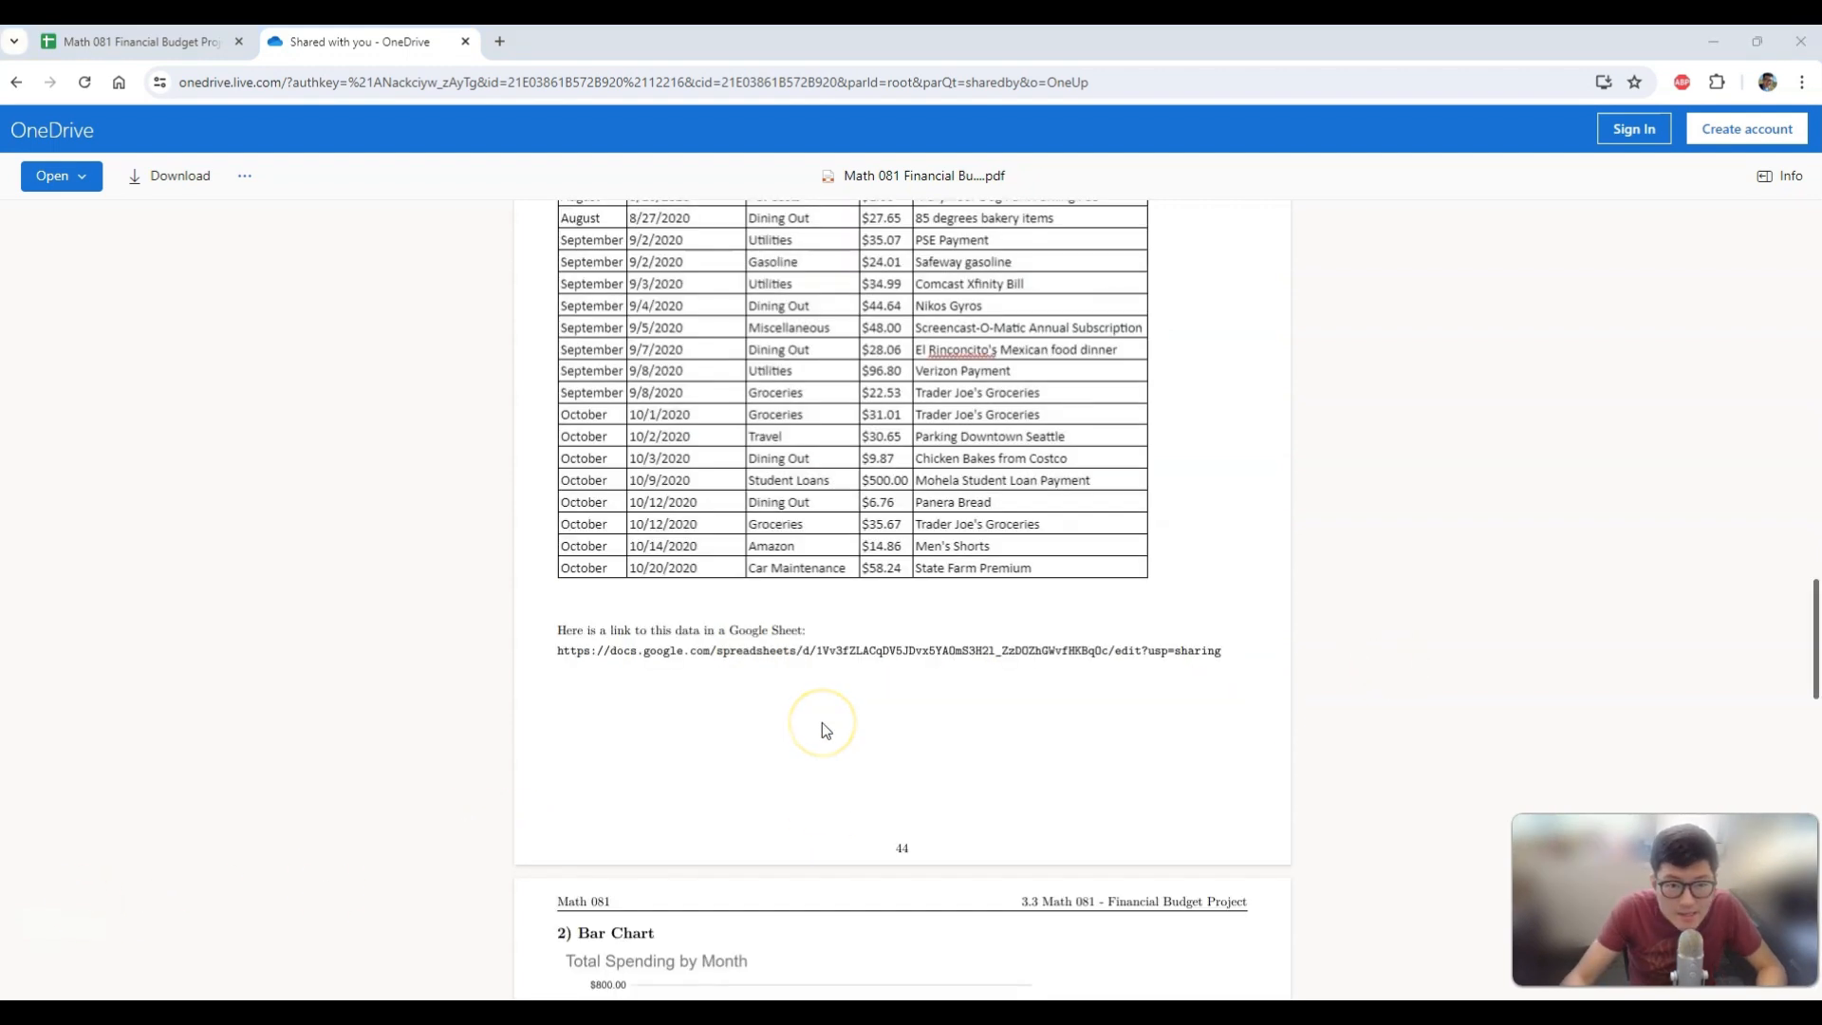
pyautogui.click(762, 659)
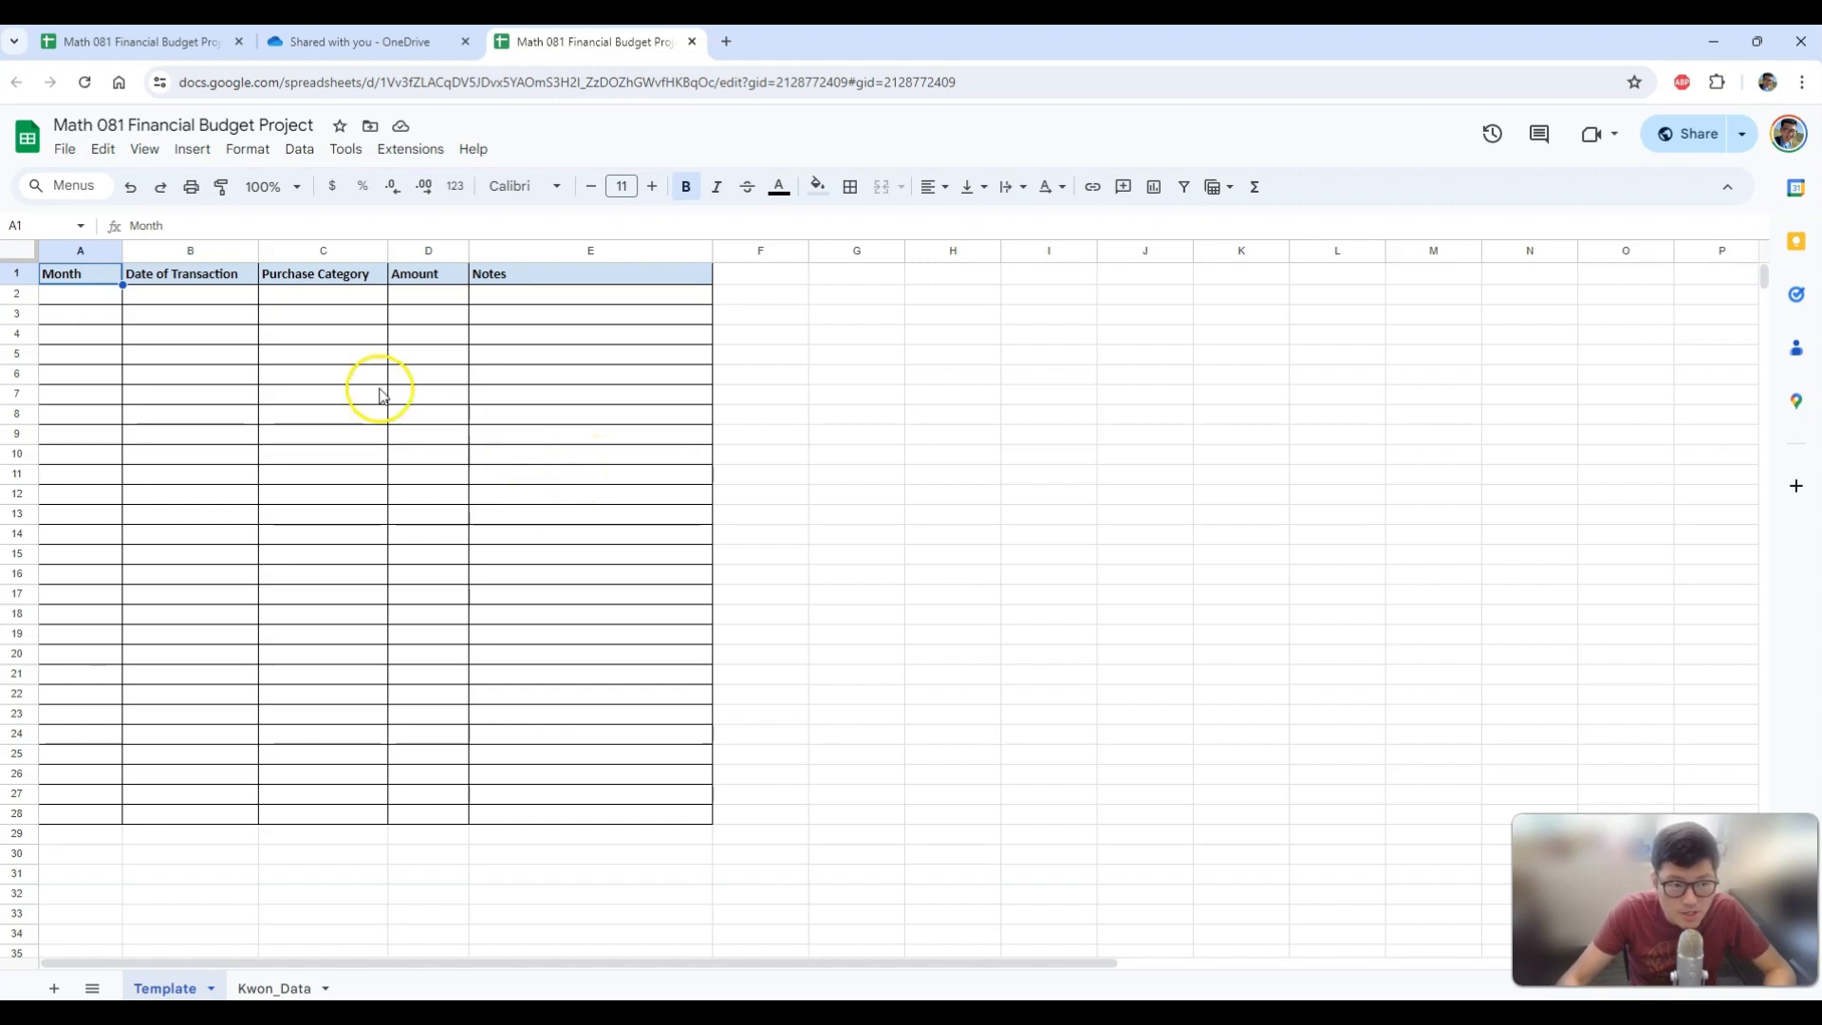
pyautogui.click(64, 154)
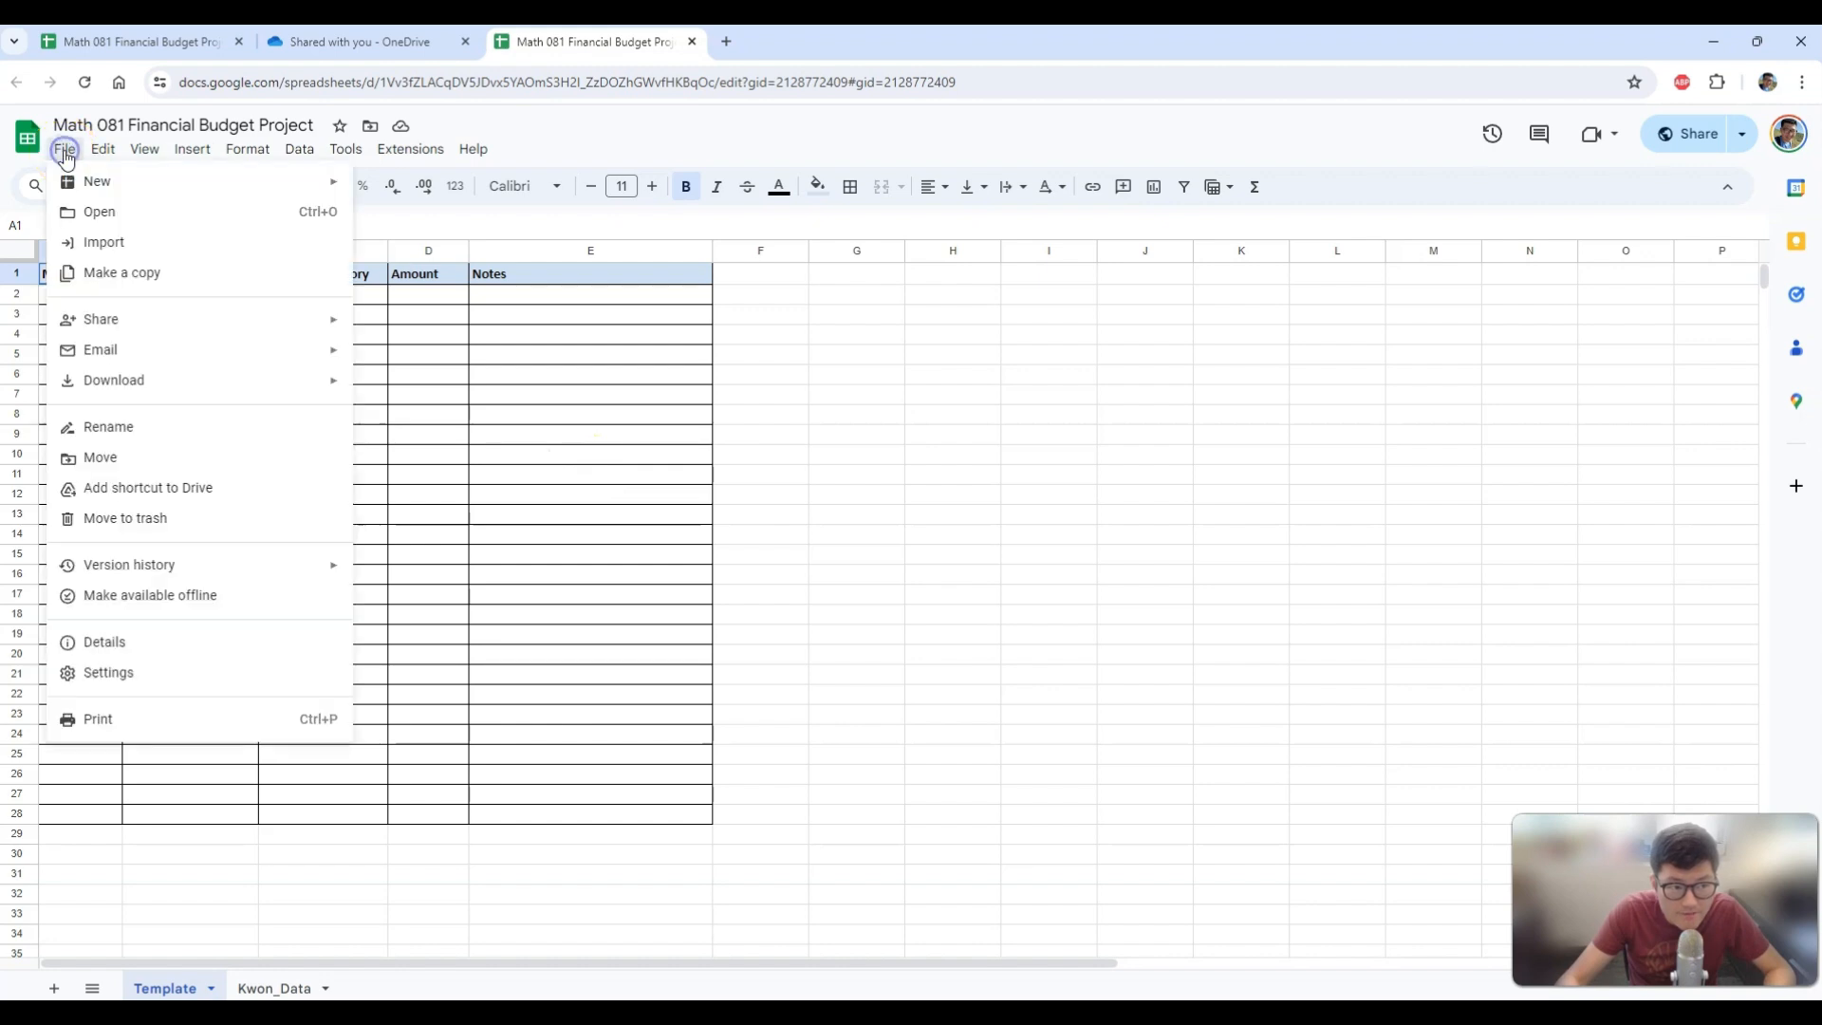
pyautogui.click(134, 281)
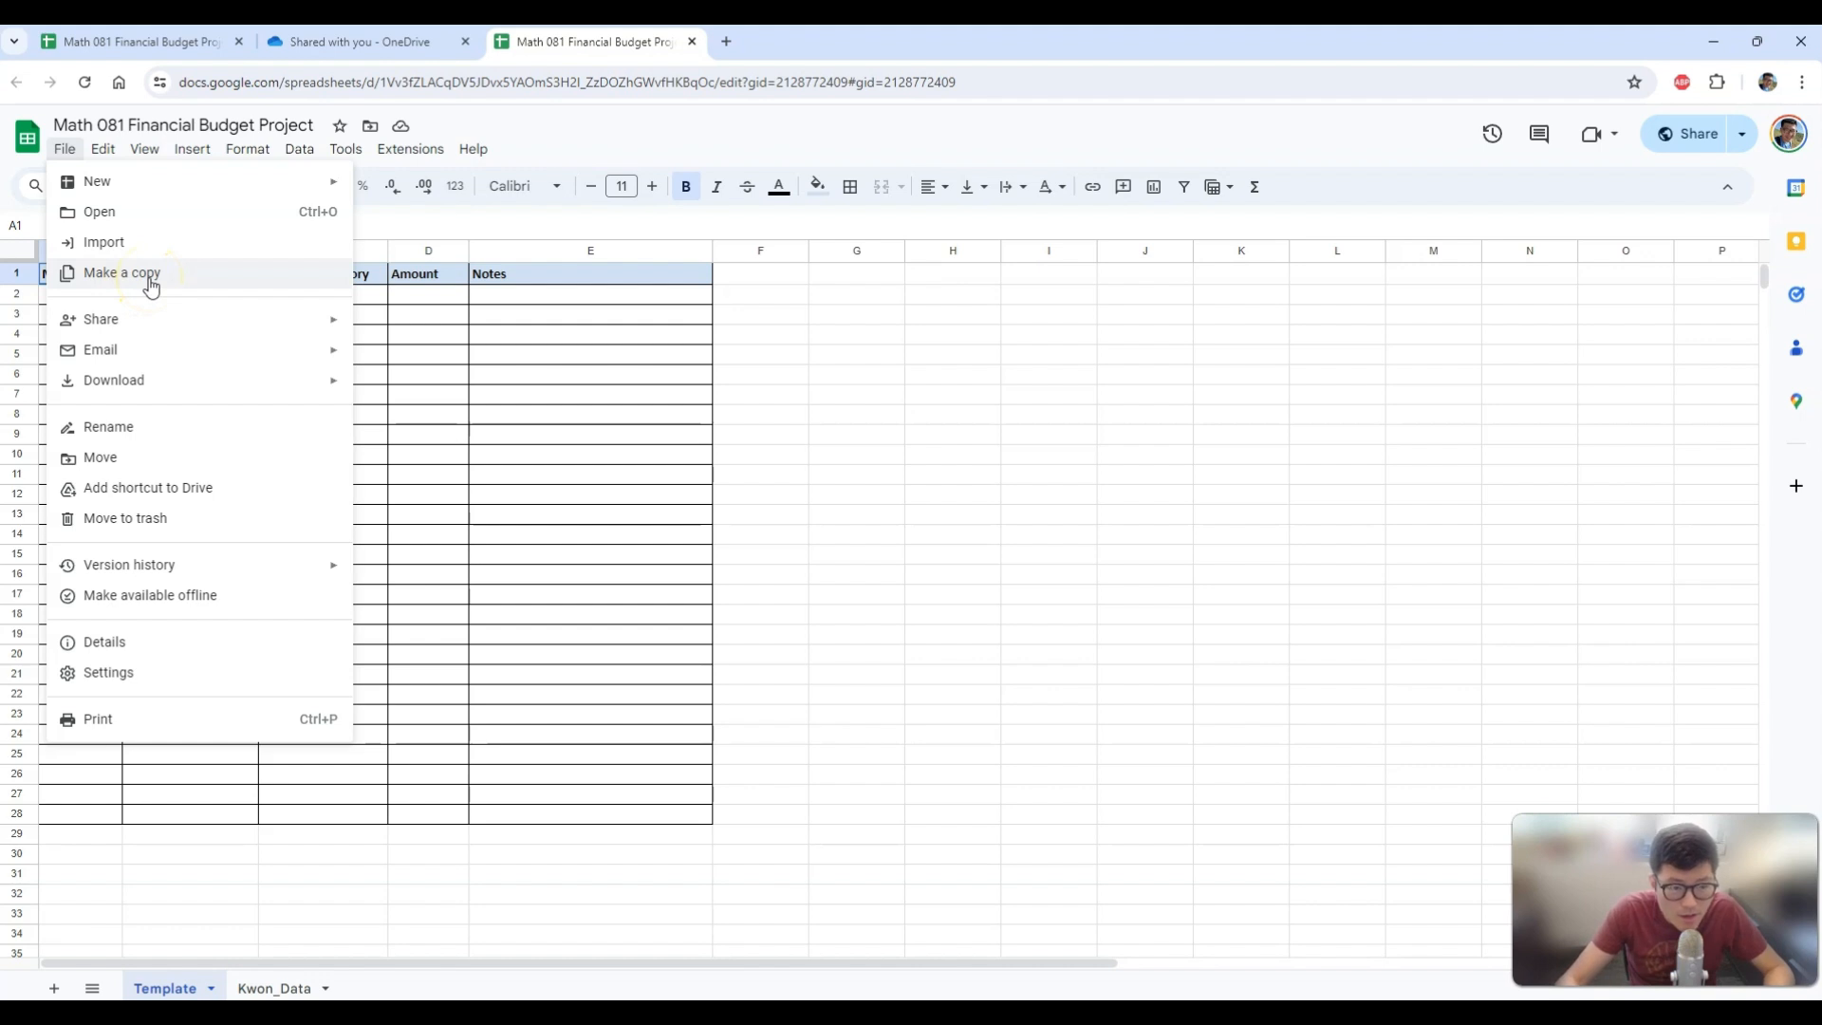
pyautogui.click(153, 285)
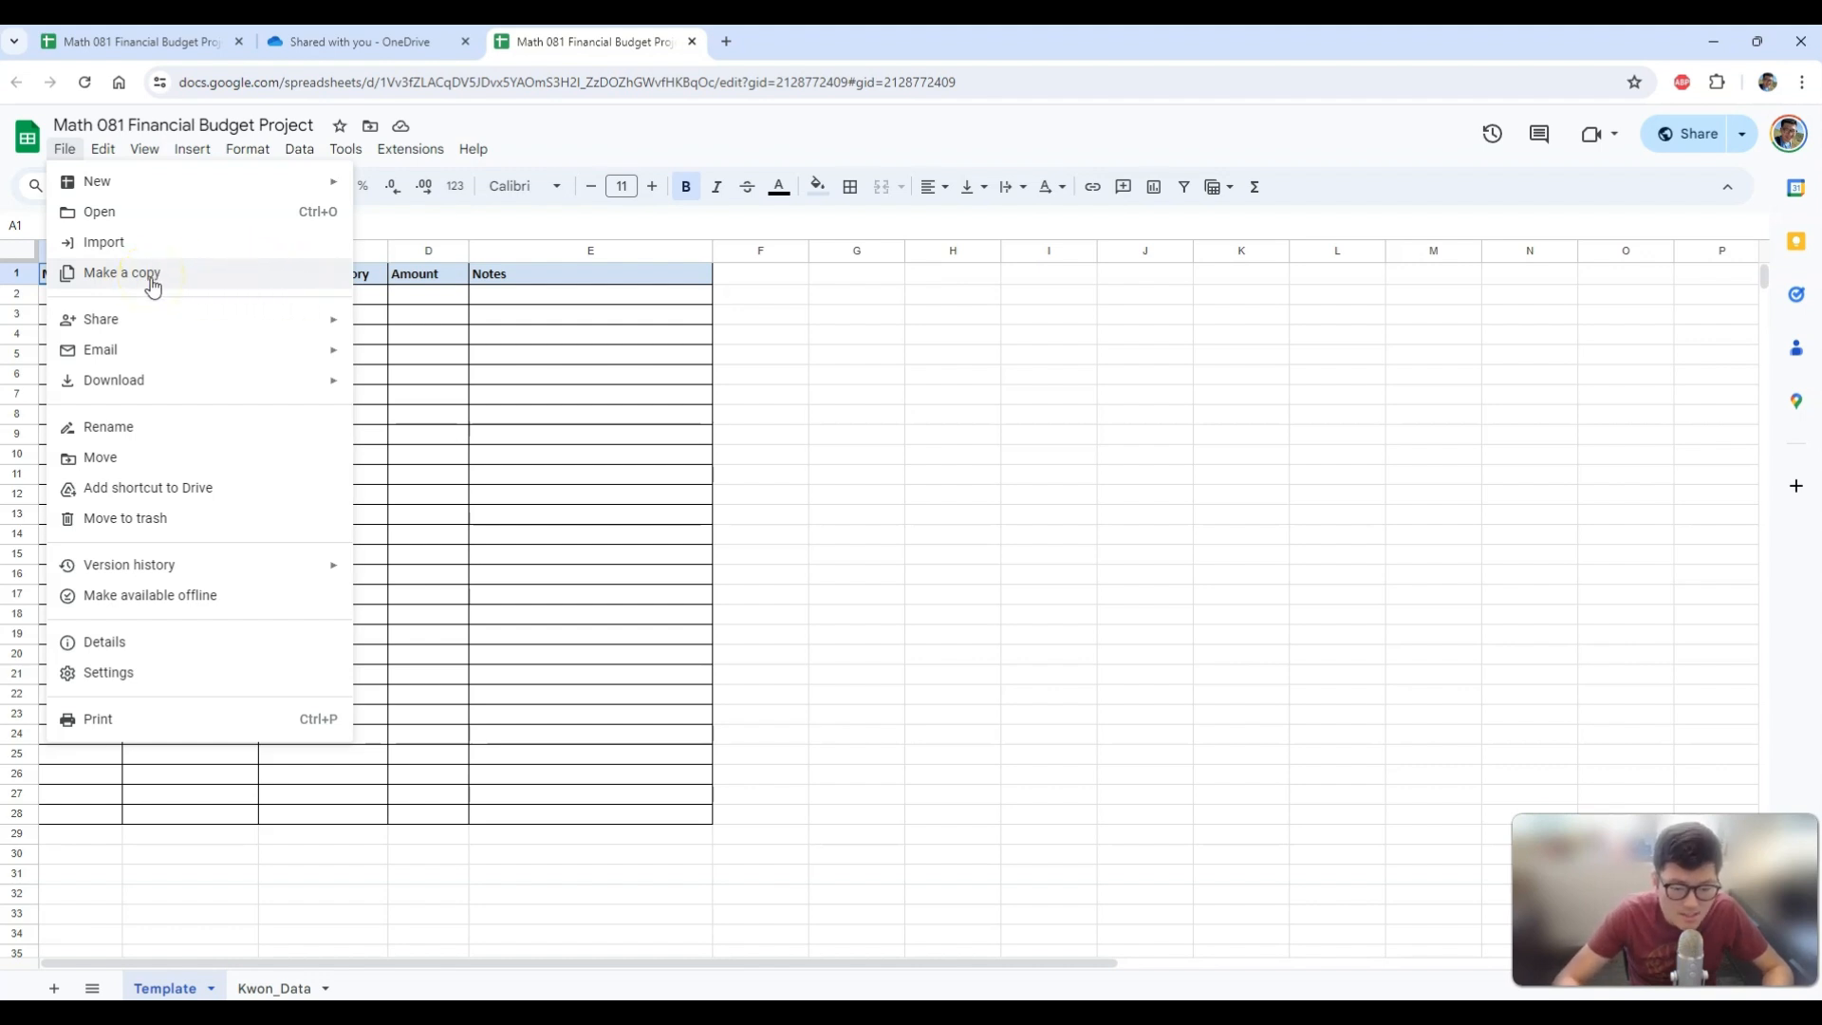
pyautogui.click(153, 285)
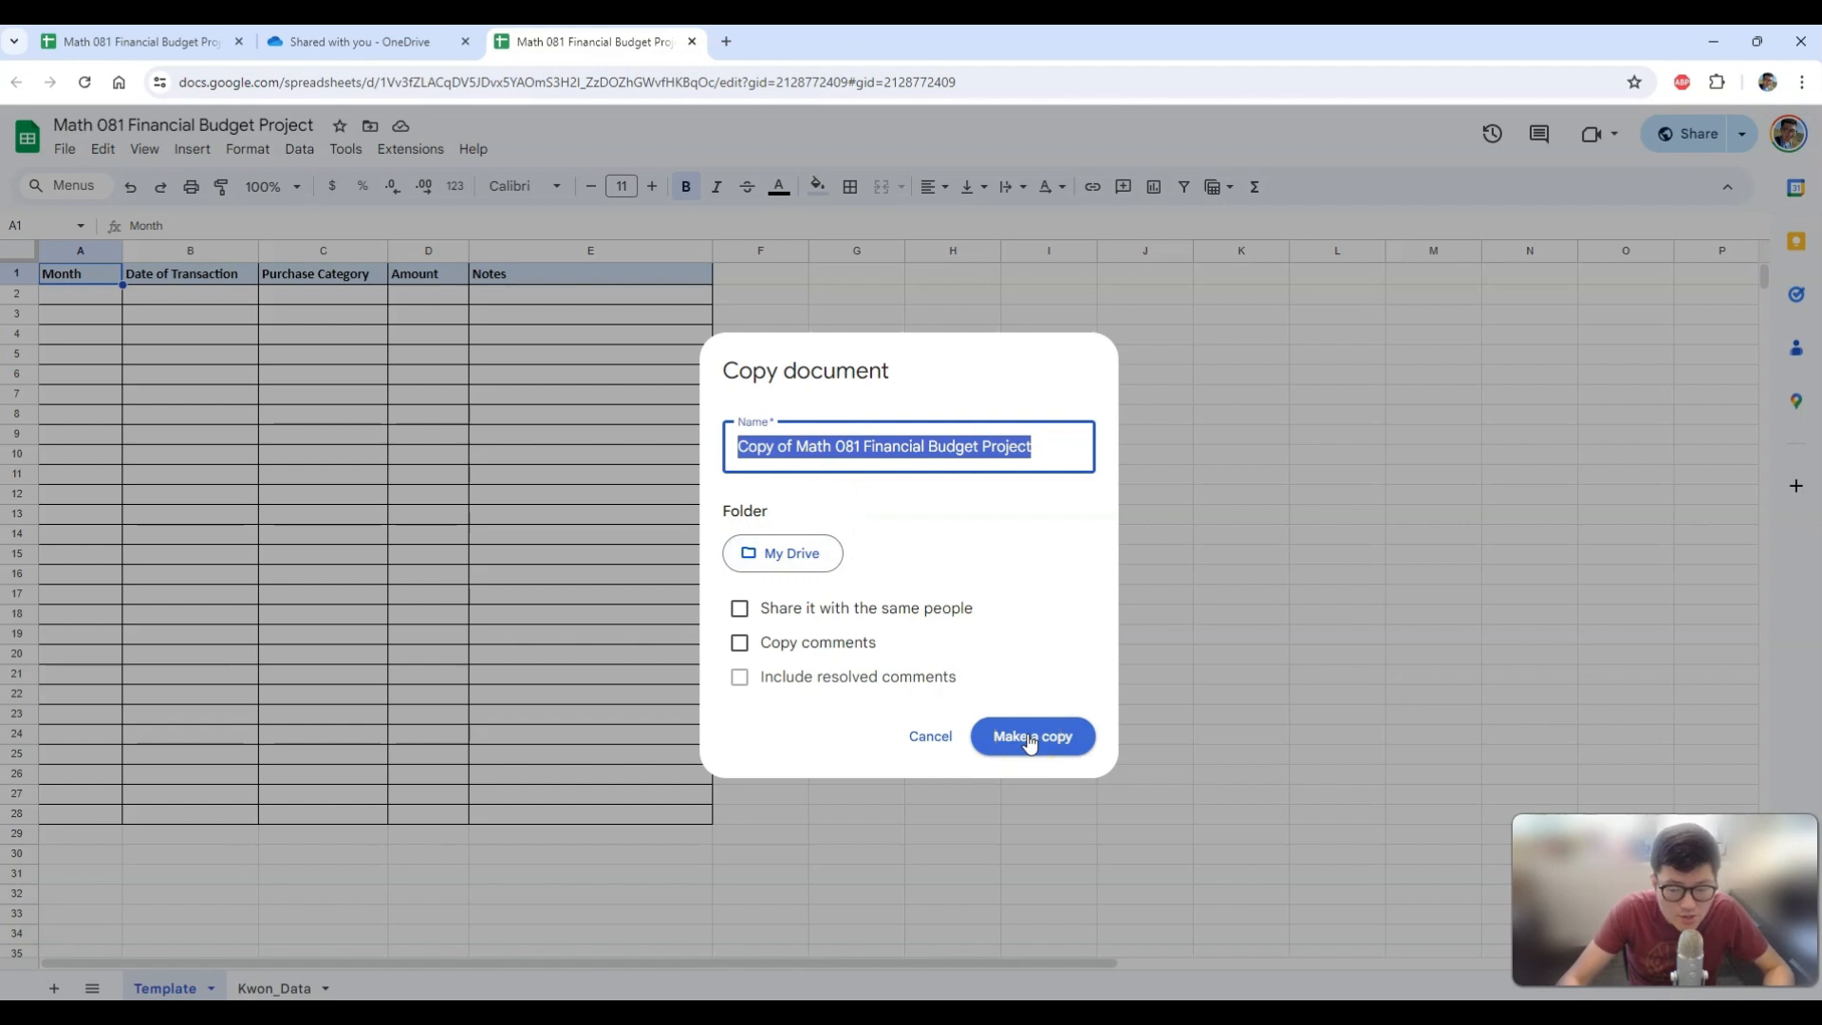
pyautogui.click(920, 745)
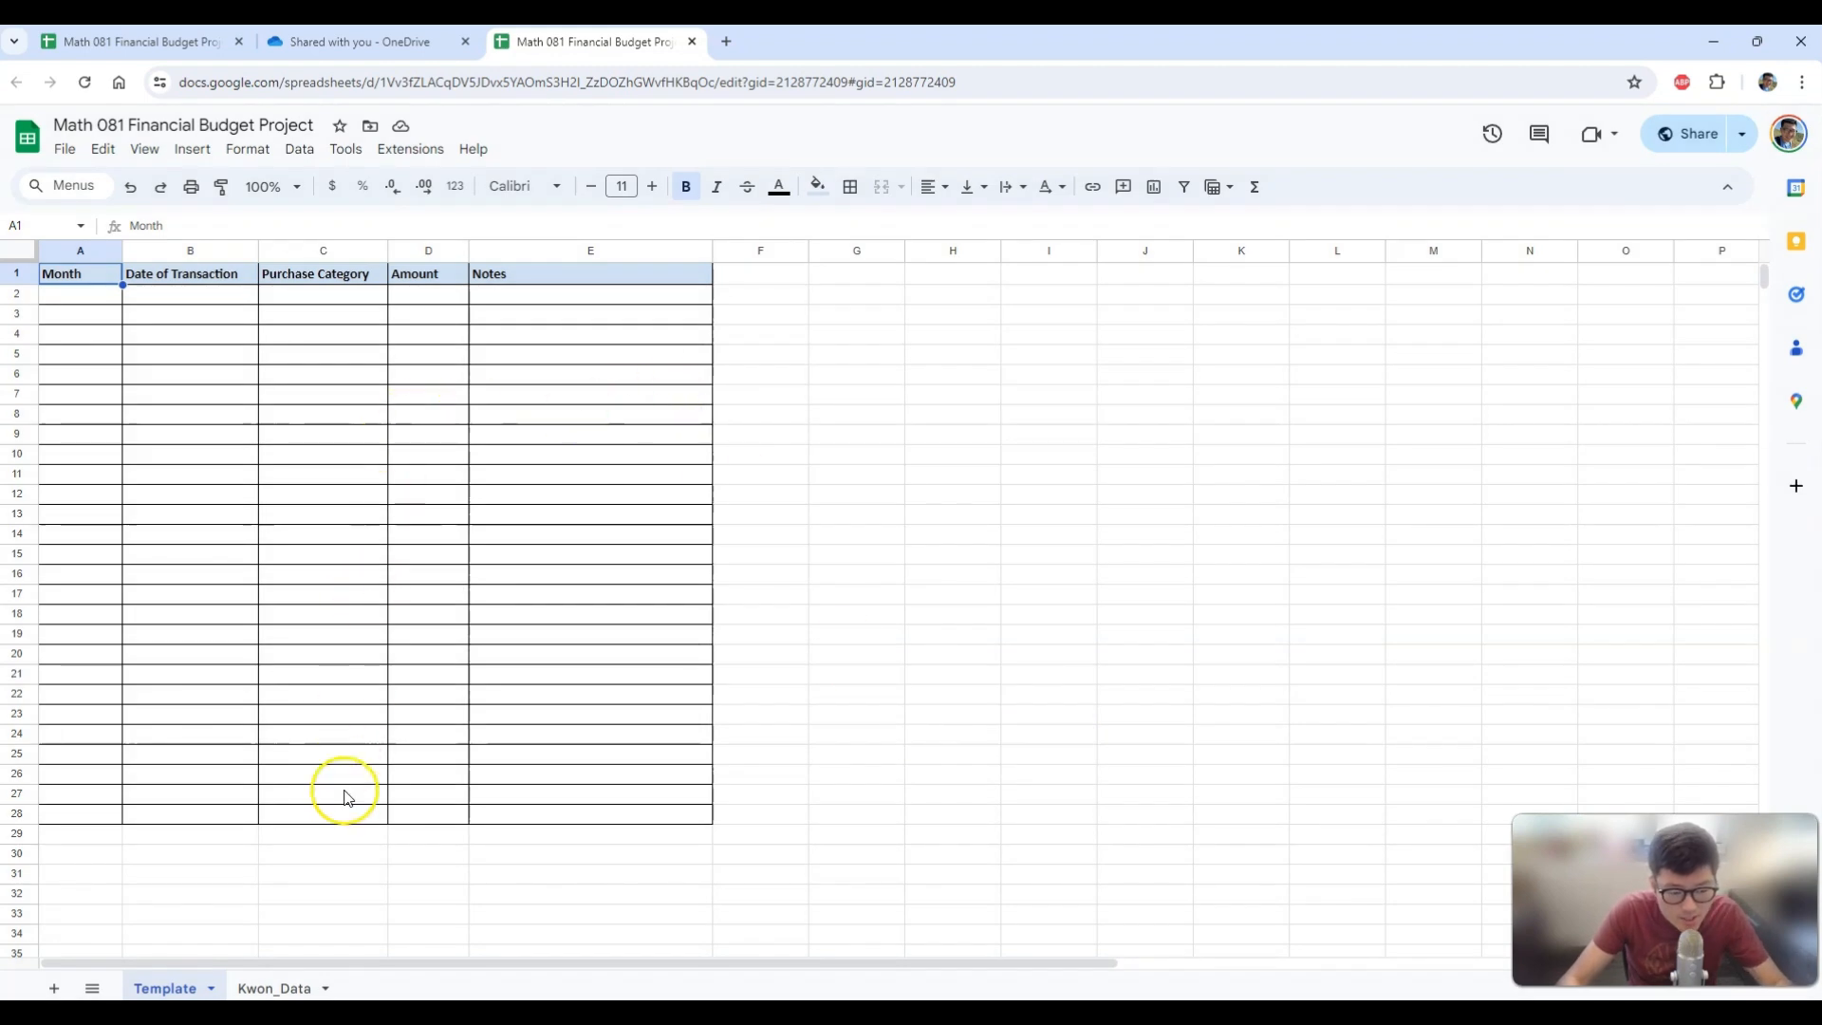
# Look over the filled-in example data sheet and return to the first blank row of the Template sheet.
pyautogui.click(267, 990)
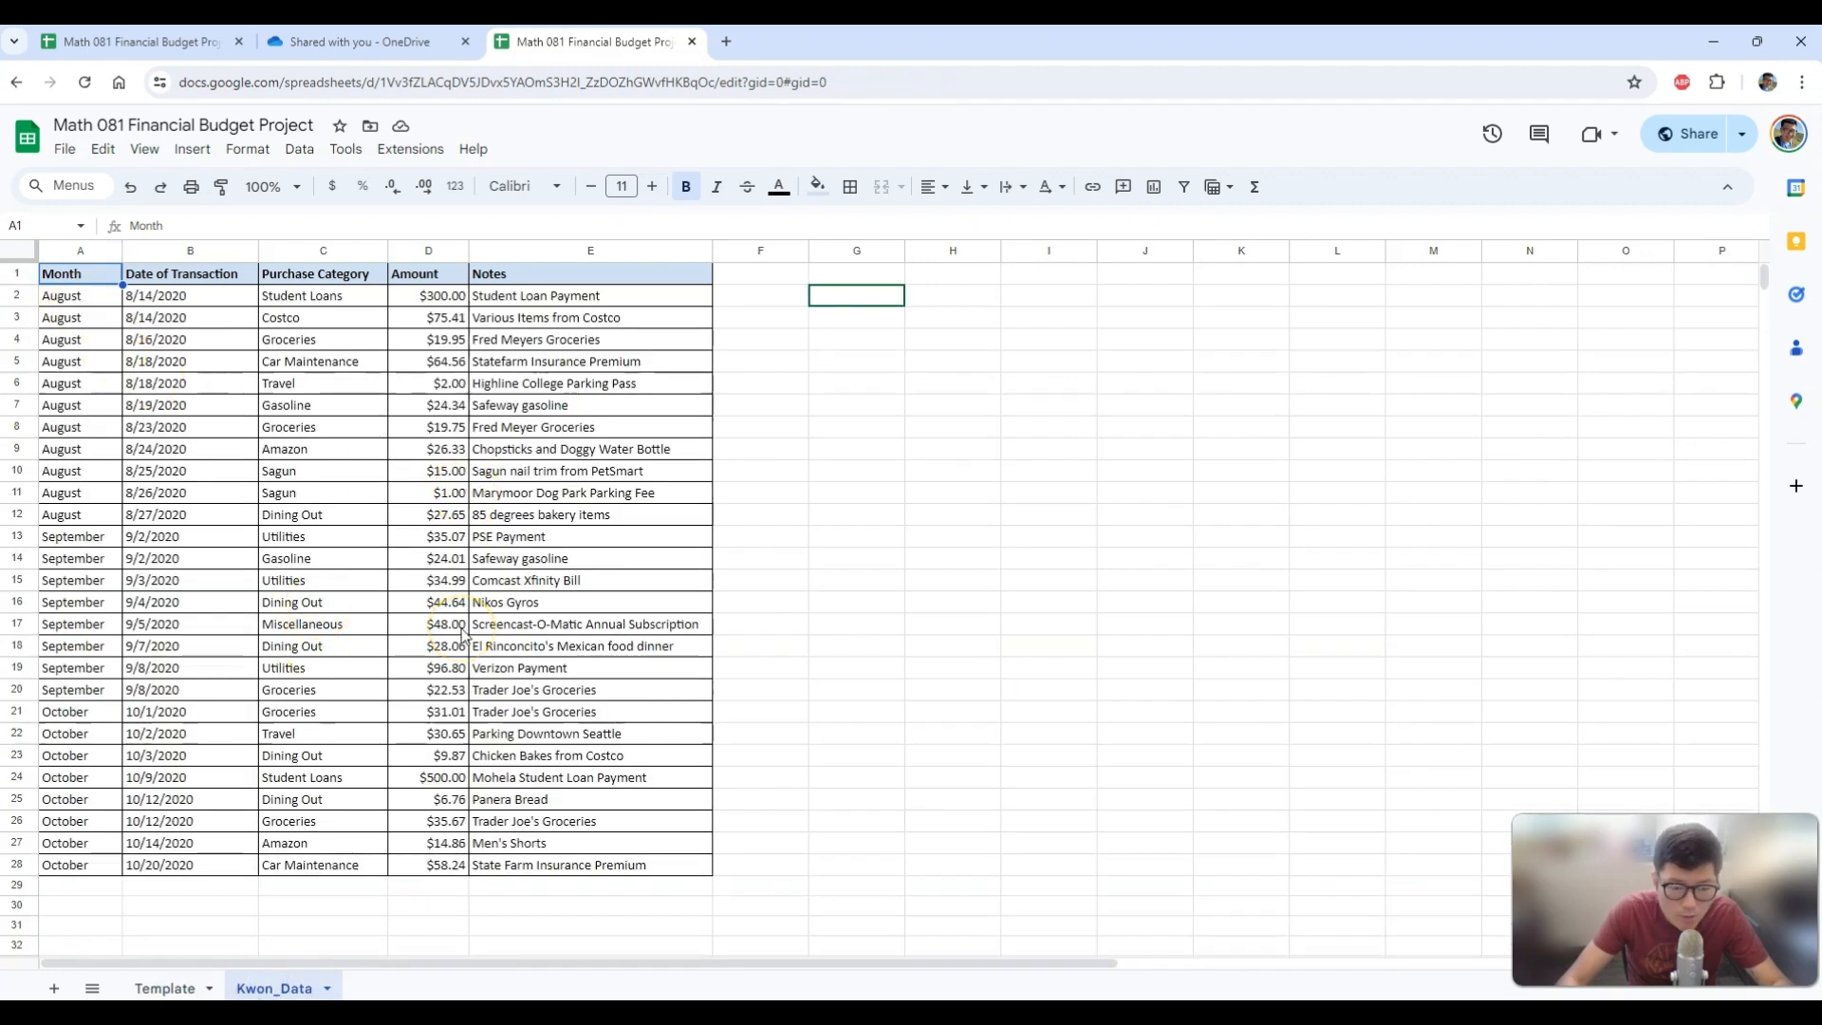
pyautogui.click(169, 989)
pyautogui.click(77, 295)
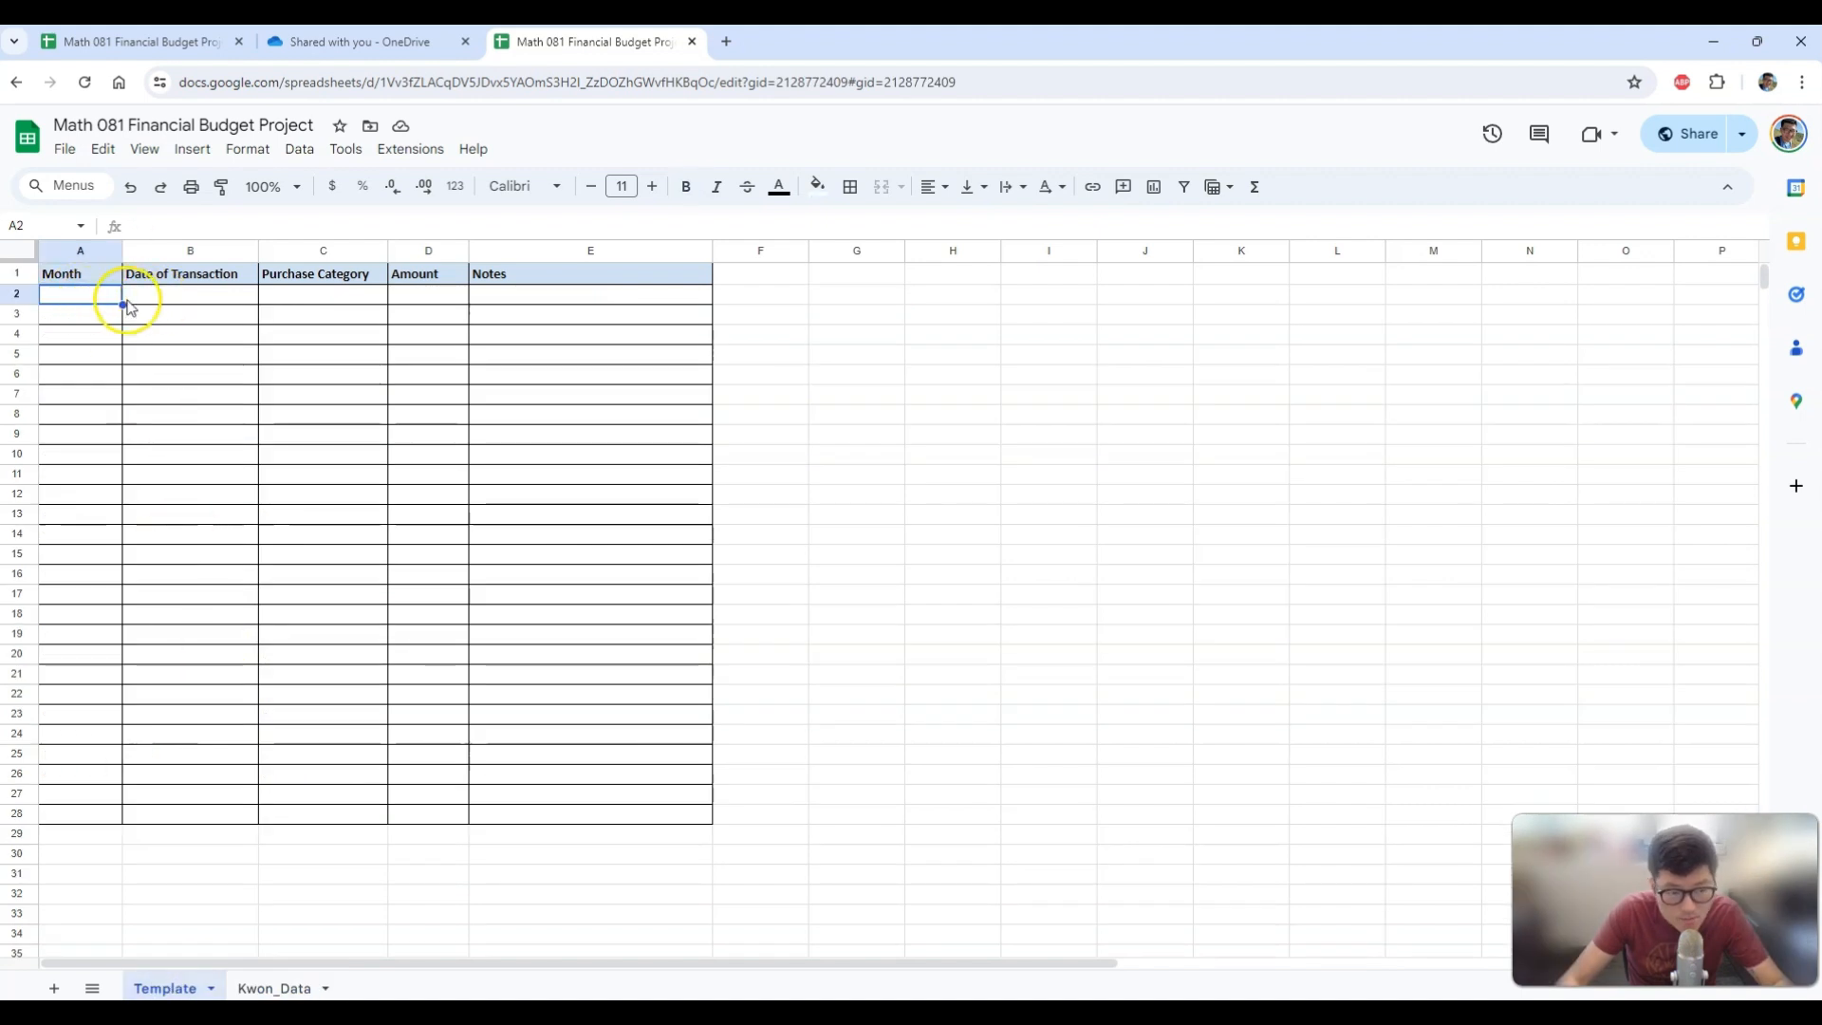
# Extend the Template sheet's table by applying all borders to the empty rows A29:E37.
pyautogui.moveTo(96, 298); pyautogui.dragTo(528, 691)
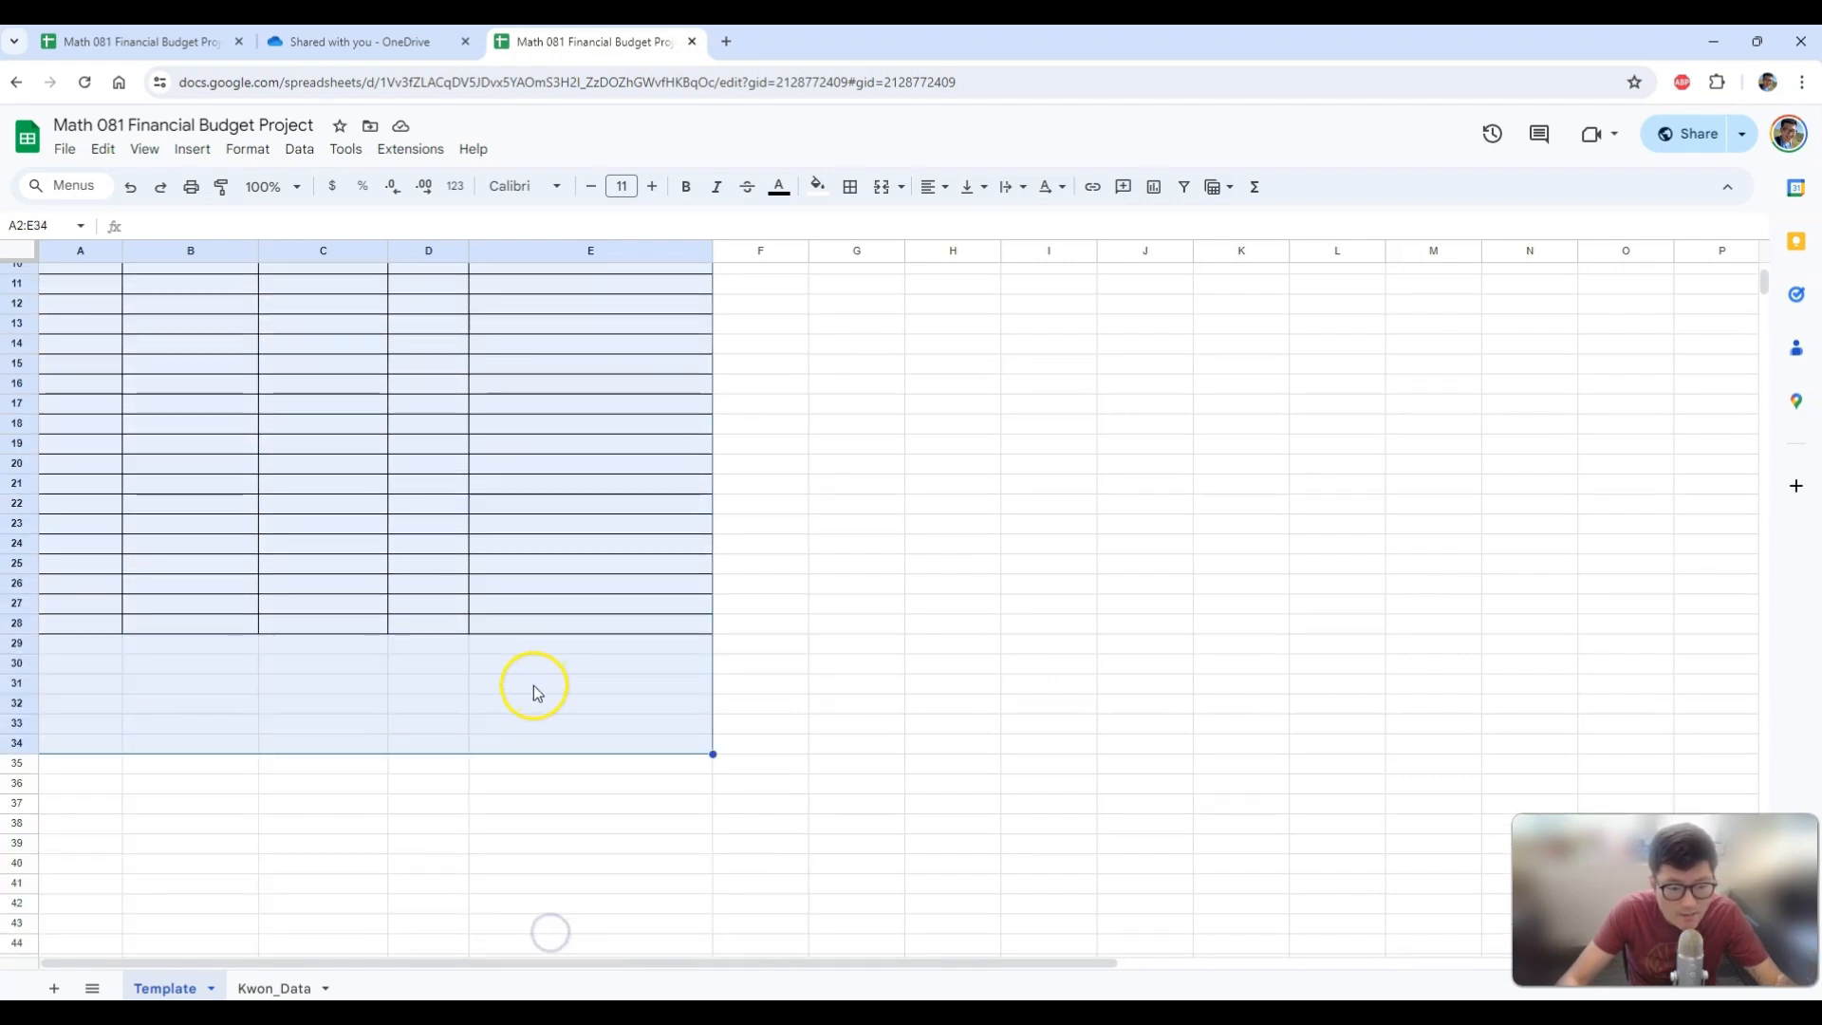
pyautogui.click(517, 707)
pyautogui.moveTo(89, 643); pyautogui.dragTo(608, 813)
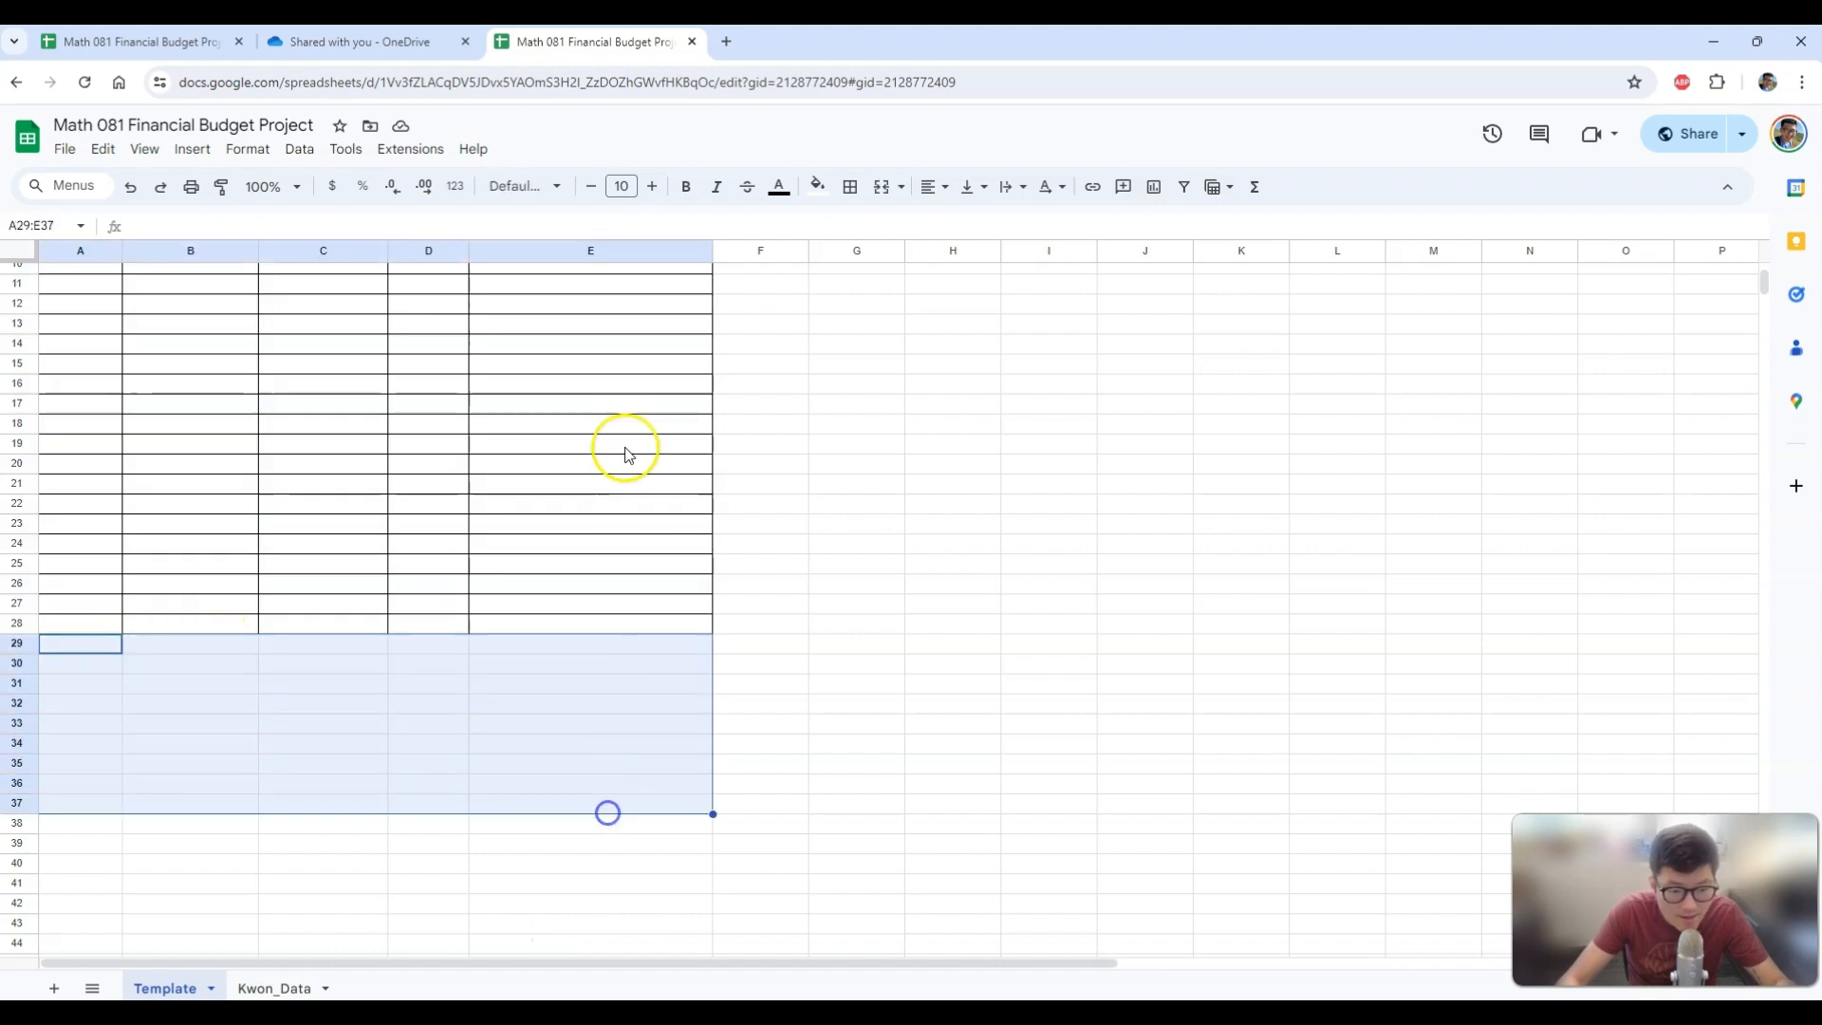
pyautogui.click(850, 188)
pyautogui.click(860, 227)
pyautogui.scroll(3, 428, 622)
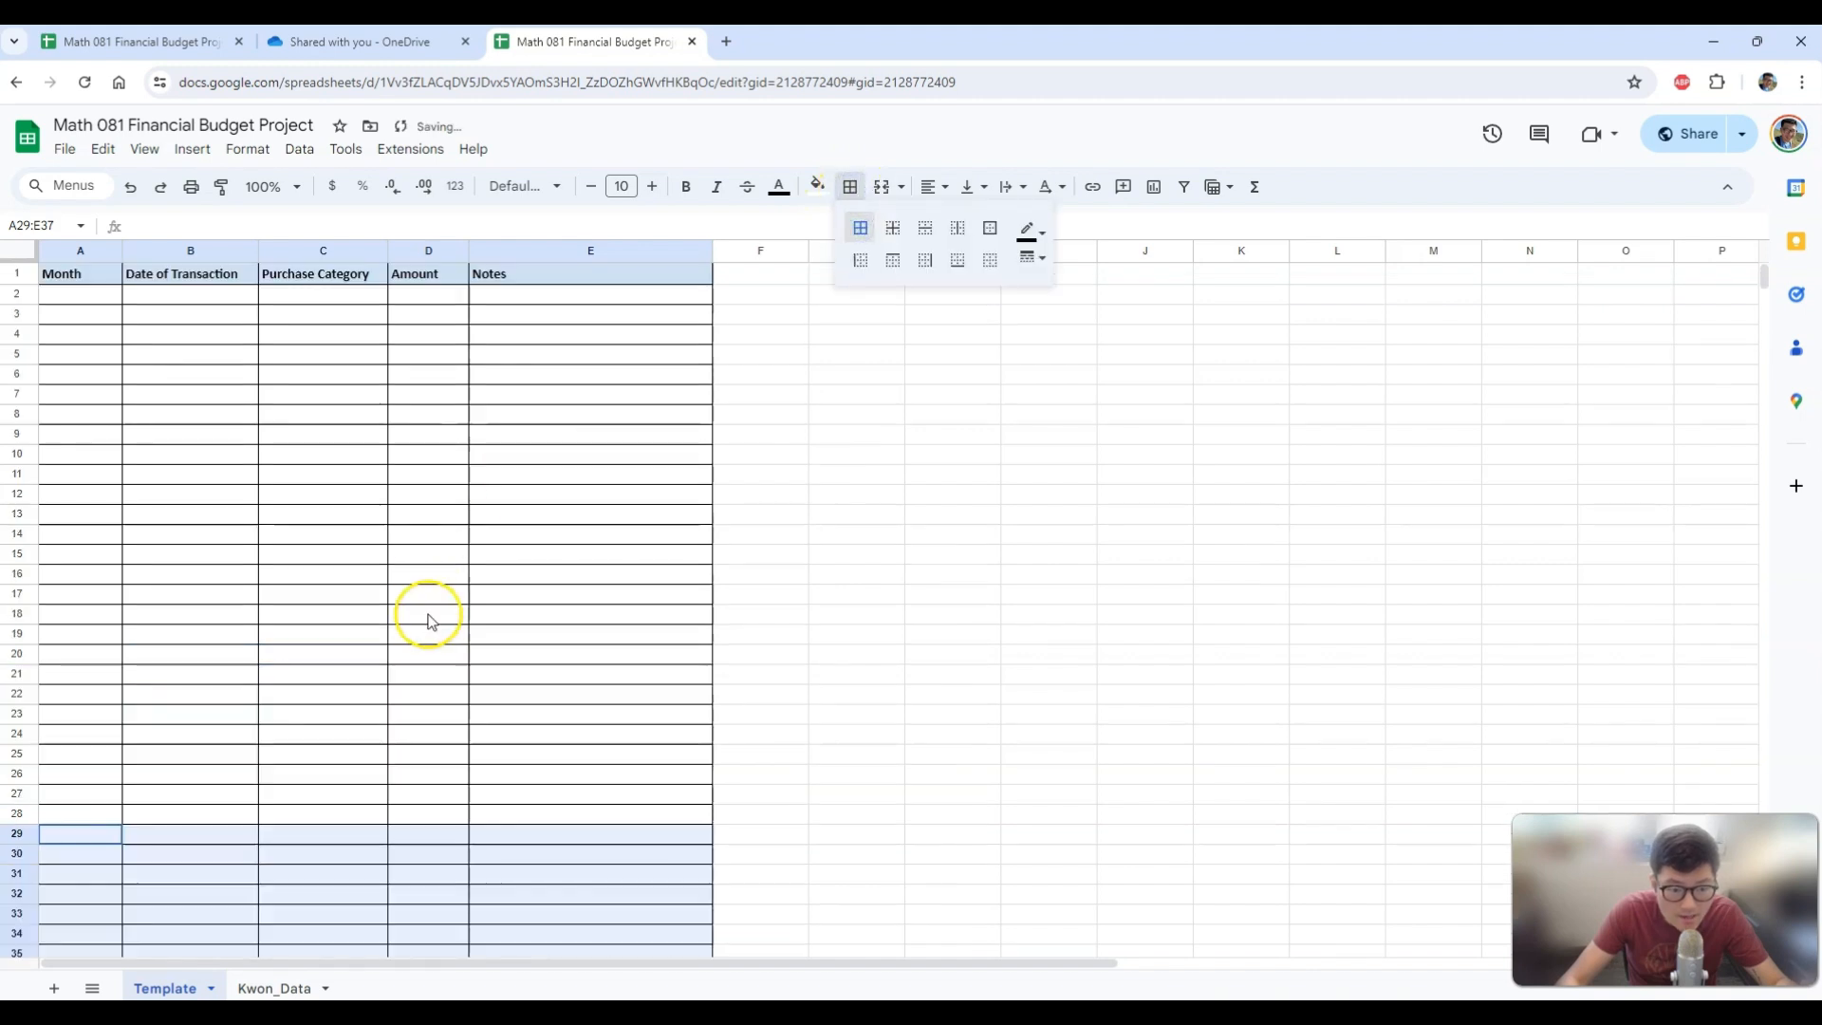
pyautogui.click(362, 500)
pyautogui.click(78, 298)
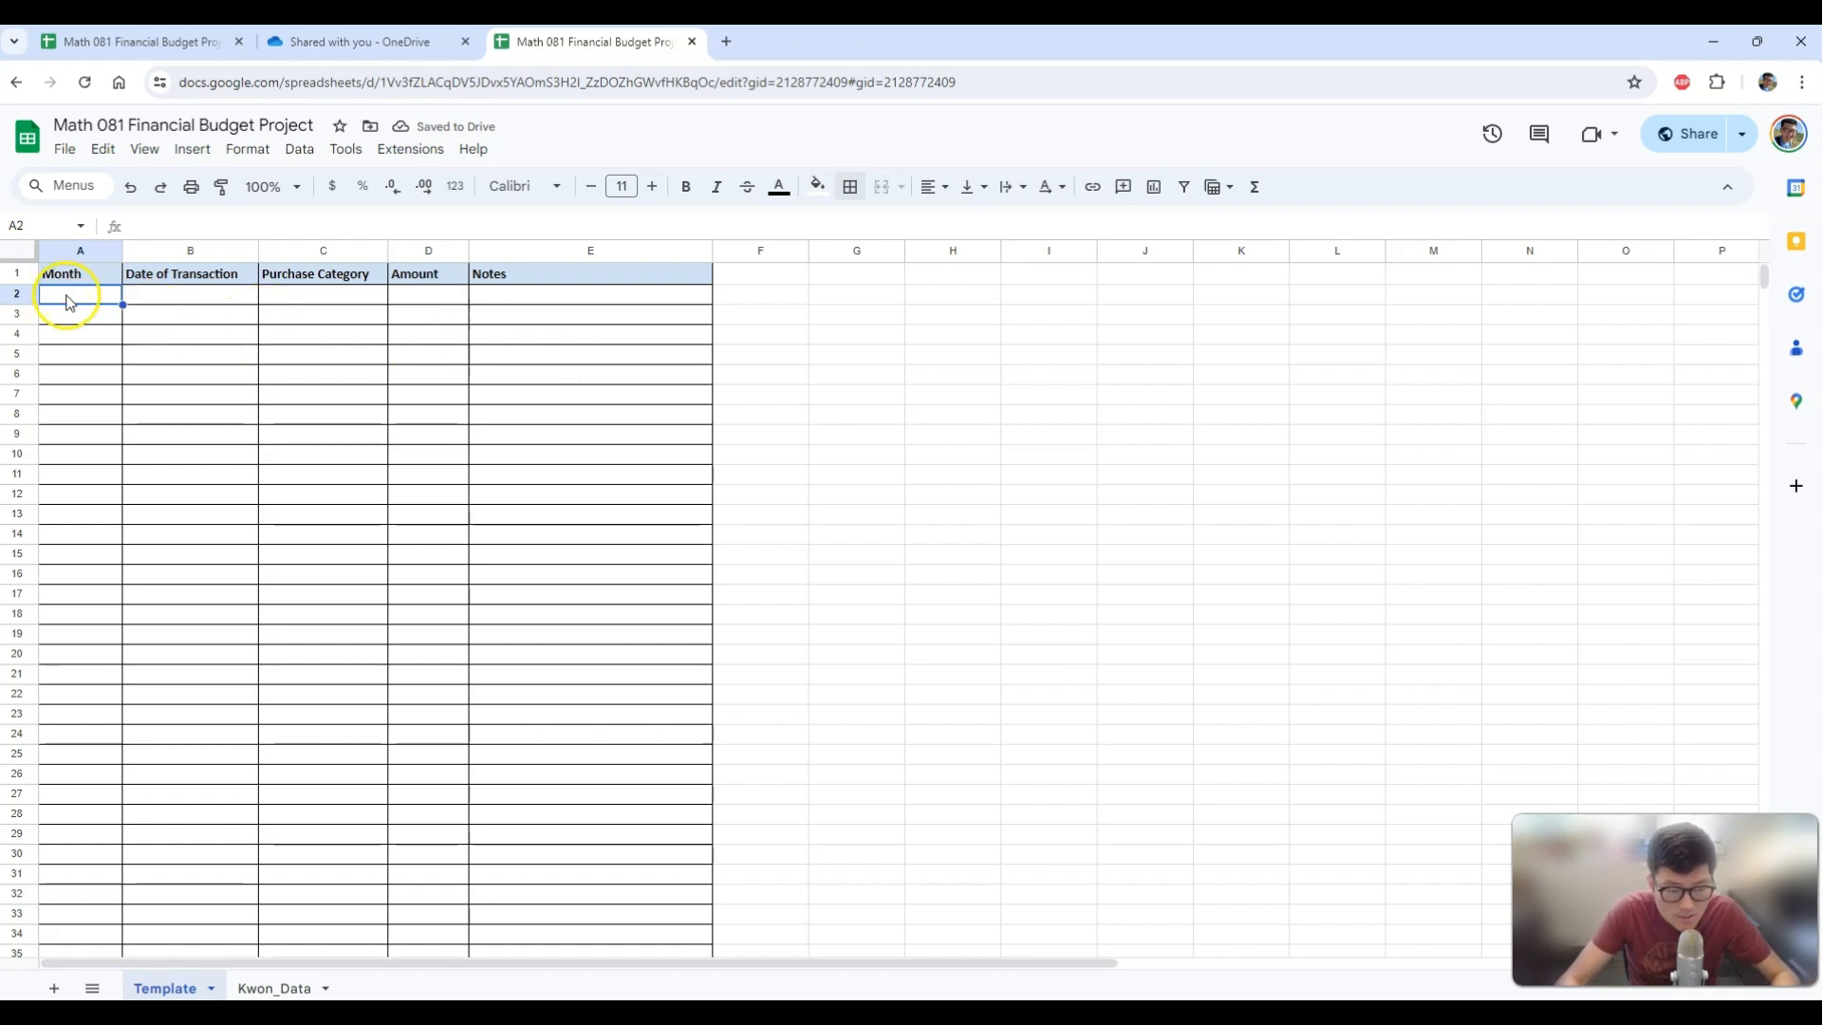
# Enter the heading "Total Spending by Month" in cell G1 of the filled-in example data sheet.
pyautogui.click(273, 987)
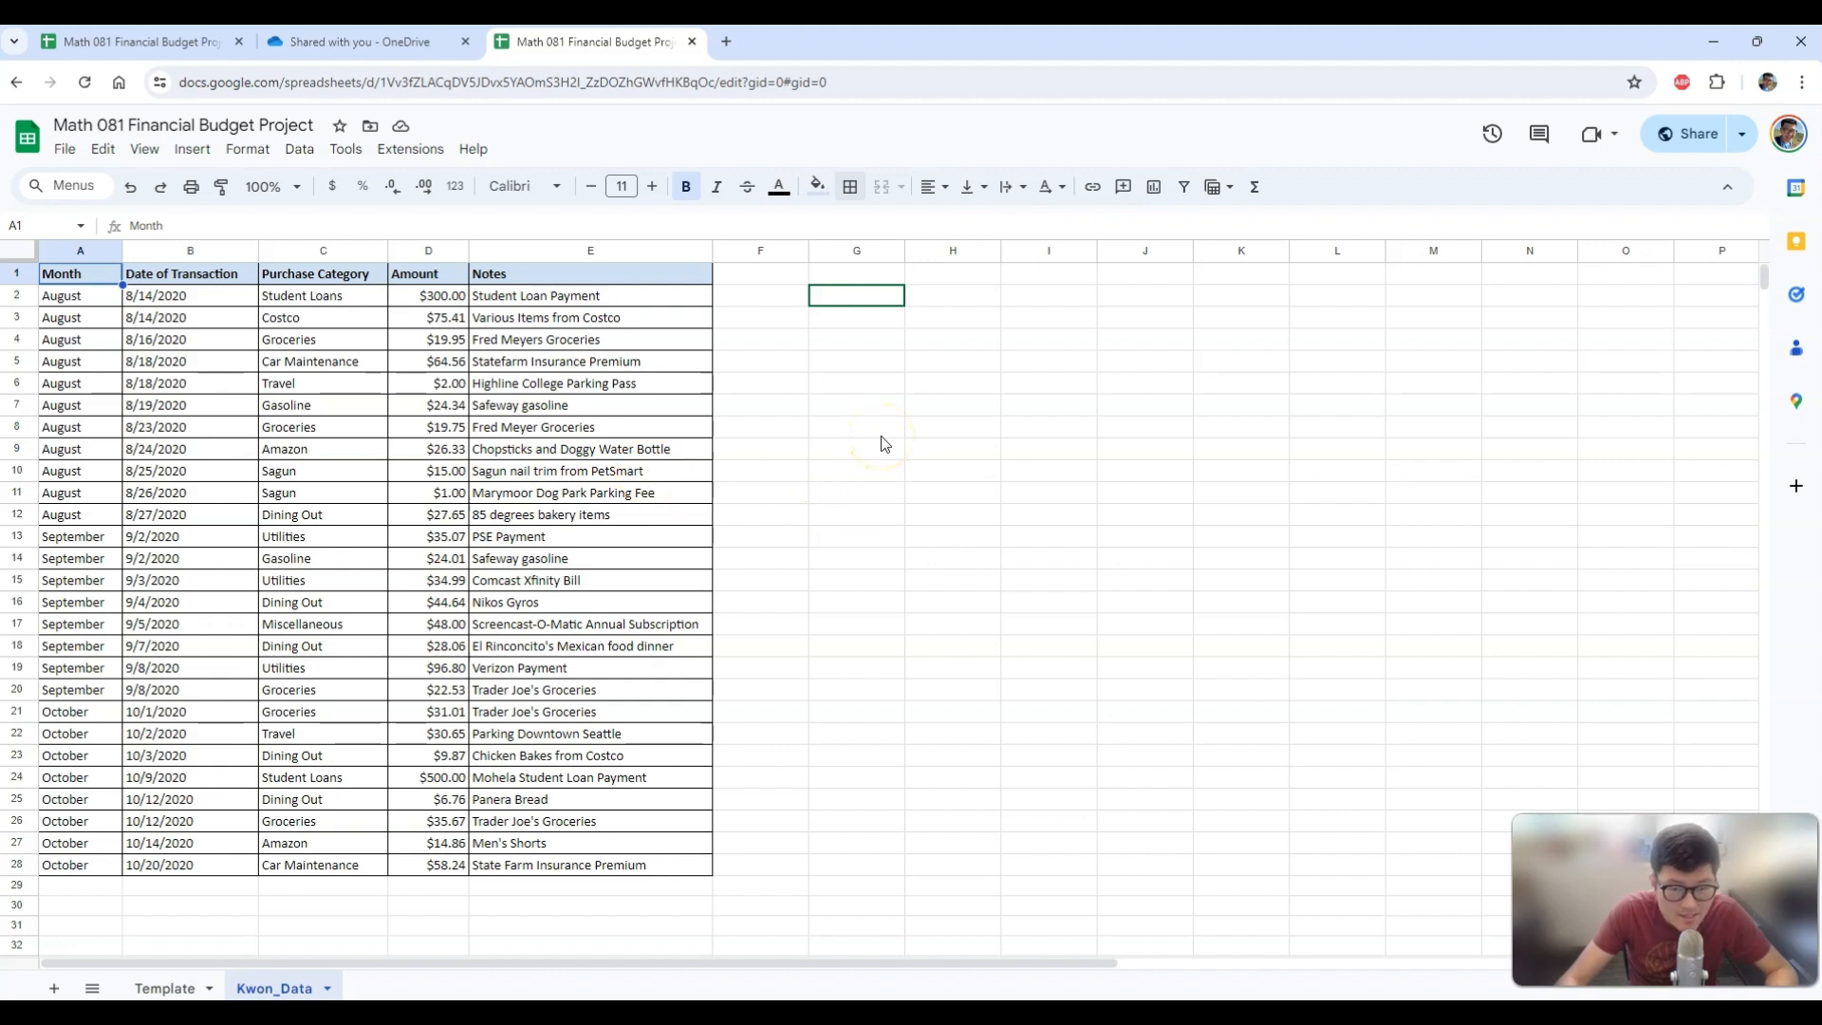
pyautogui.click(854, 274)
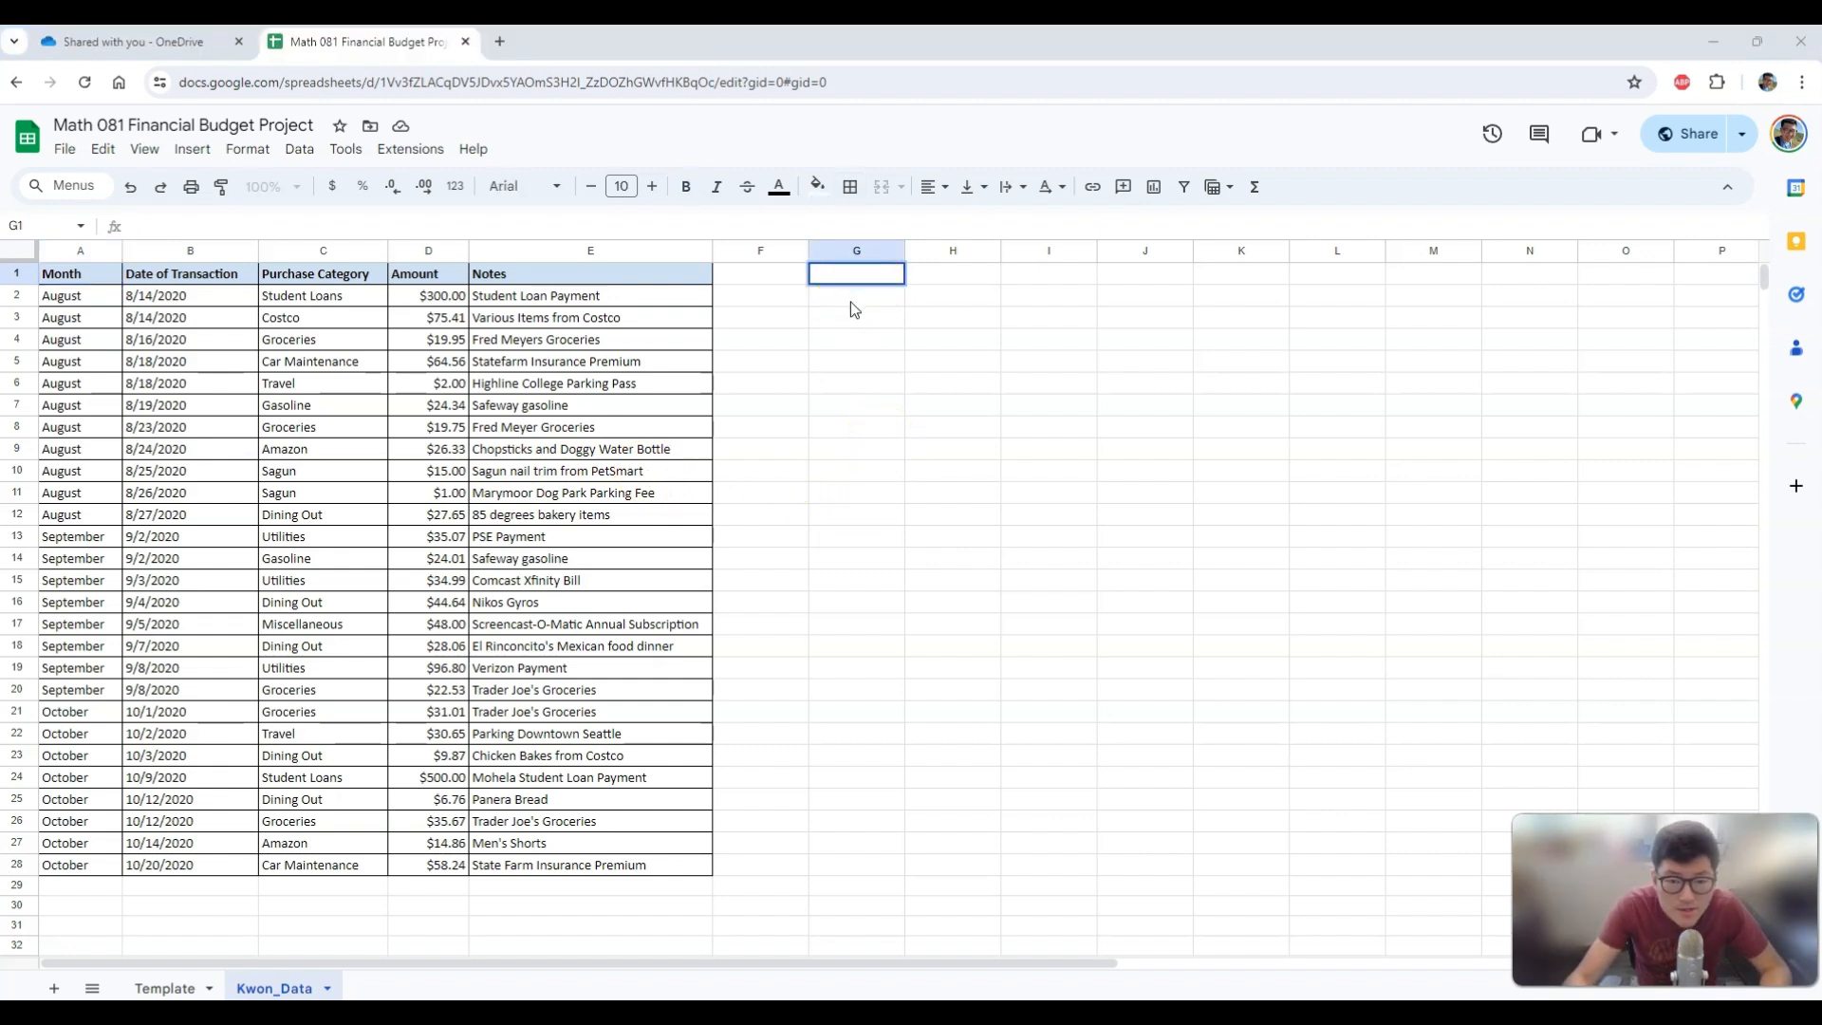
pyautogui.click(852, 276)
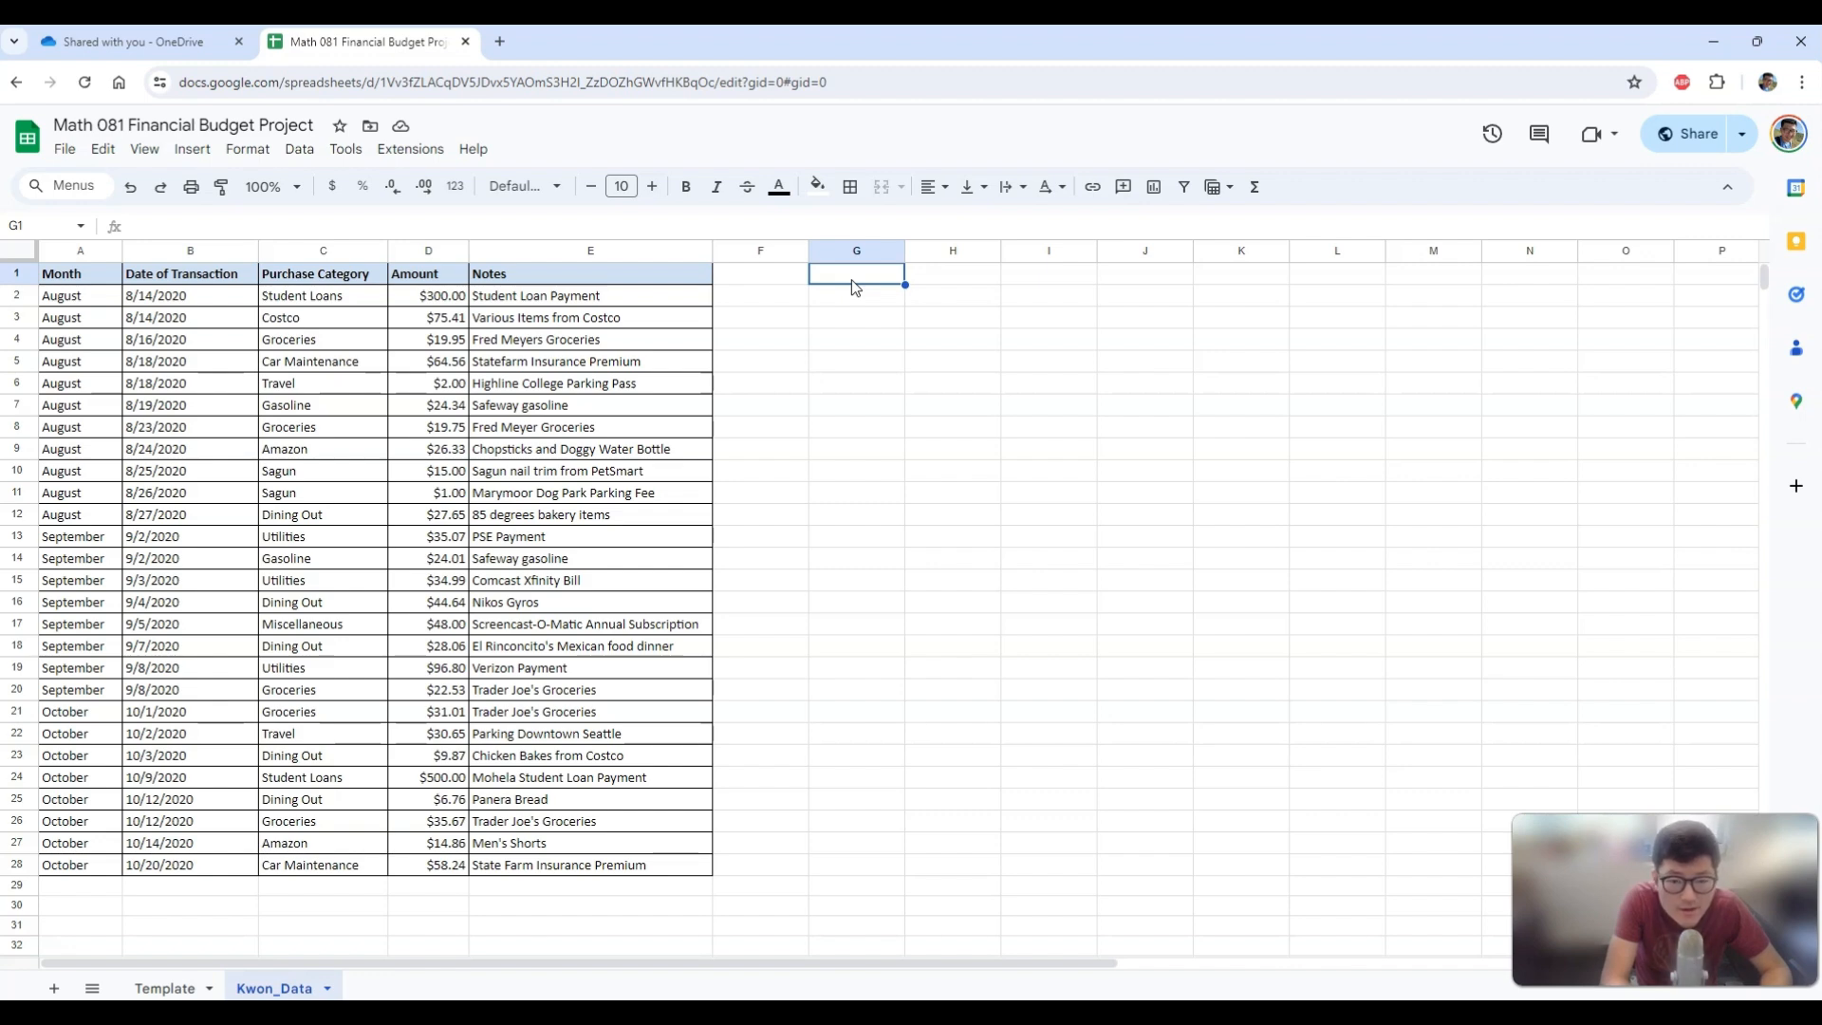
pyautogui.write('Total')
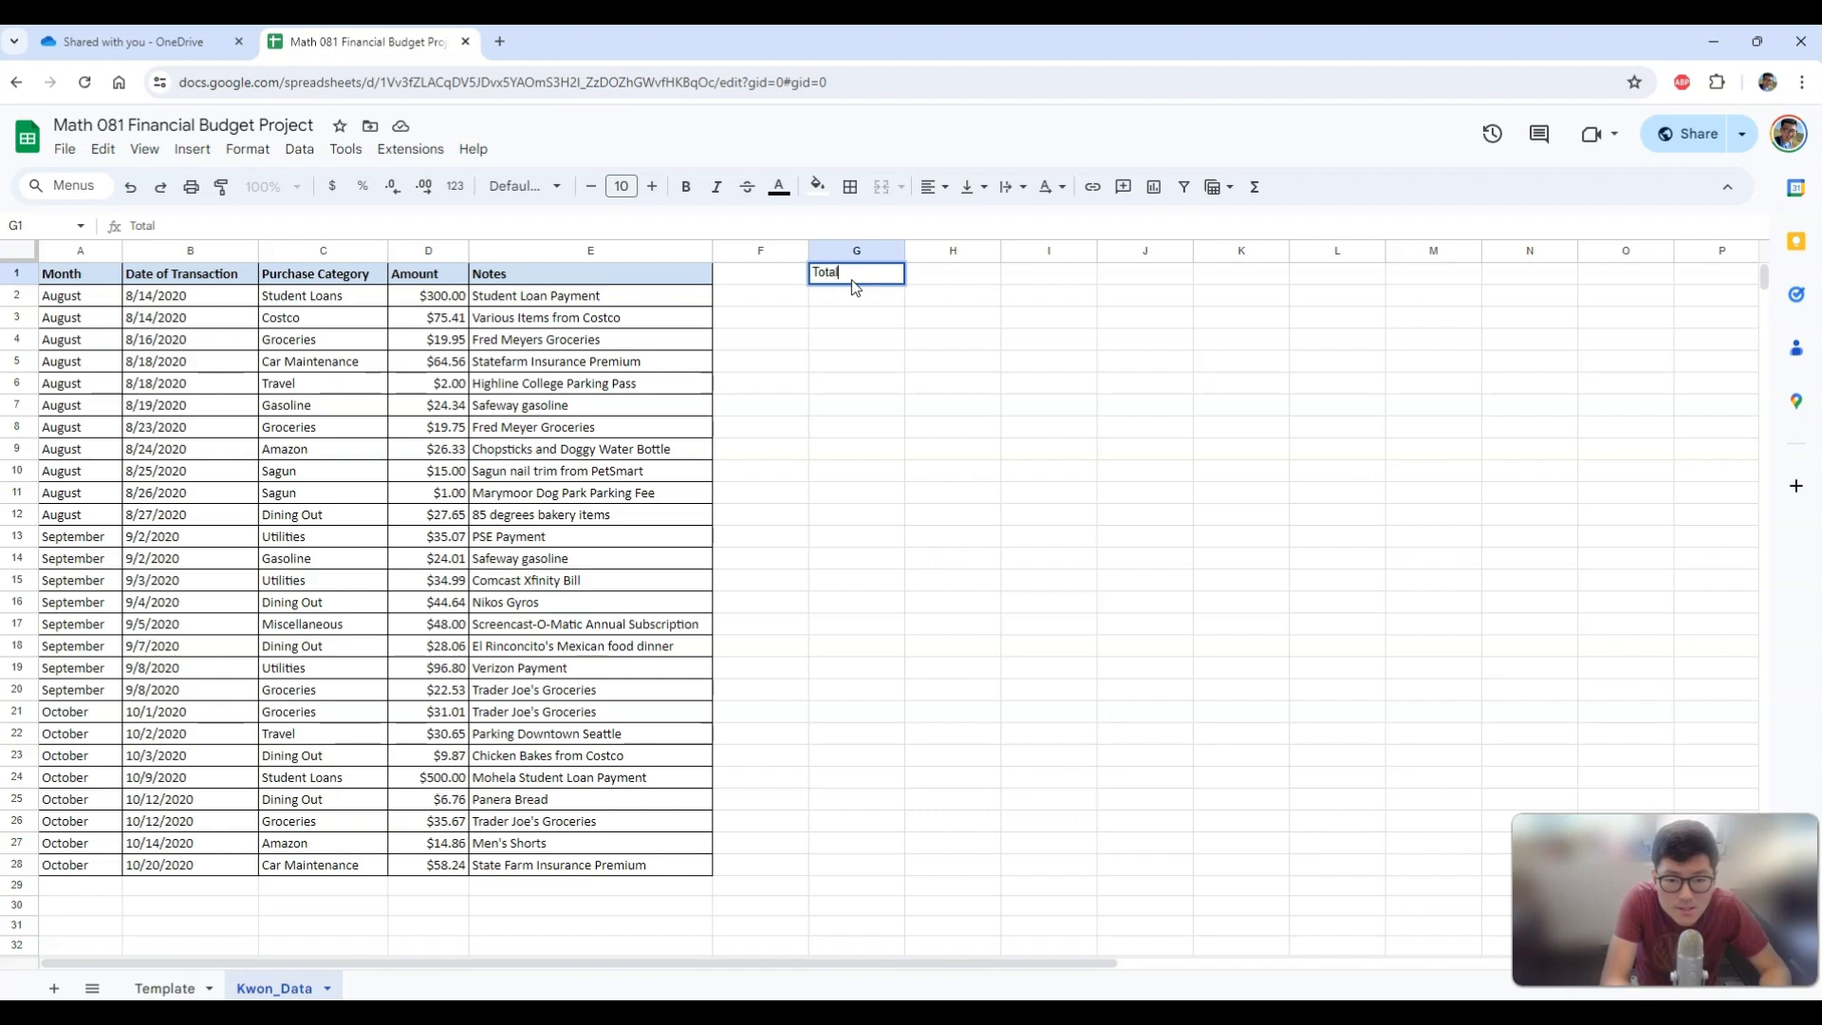
pyautogui.write(' Sp[e')
pyautogui.write('ending by Month')
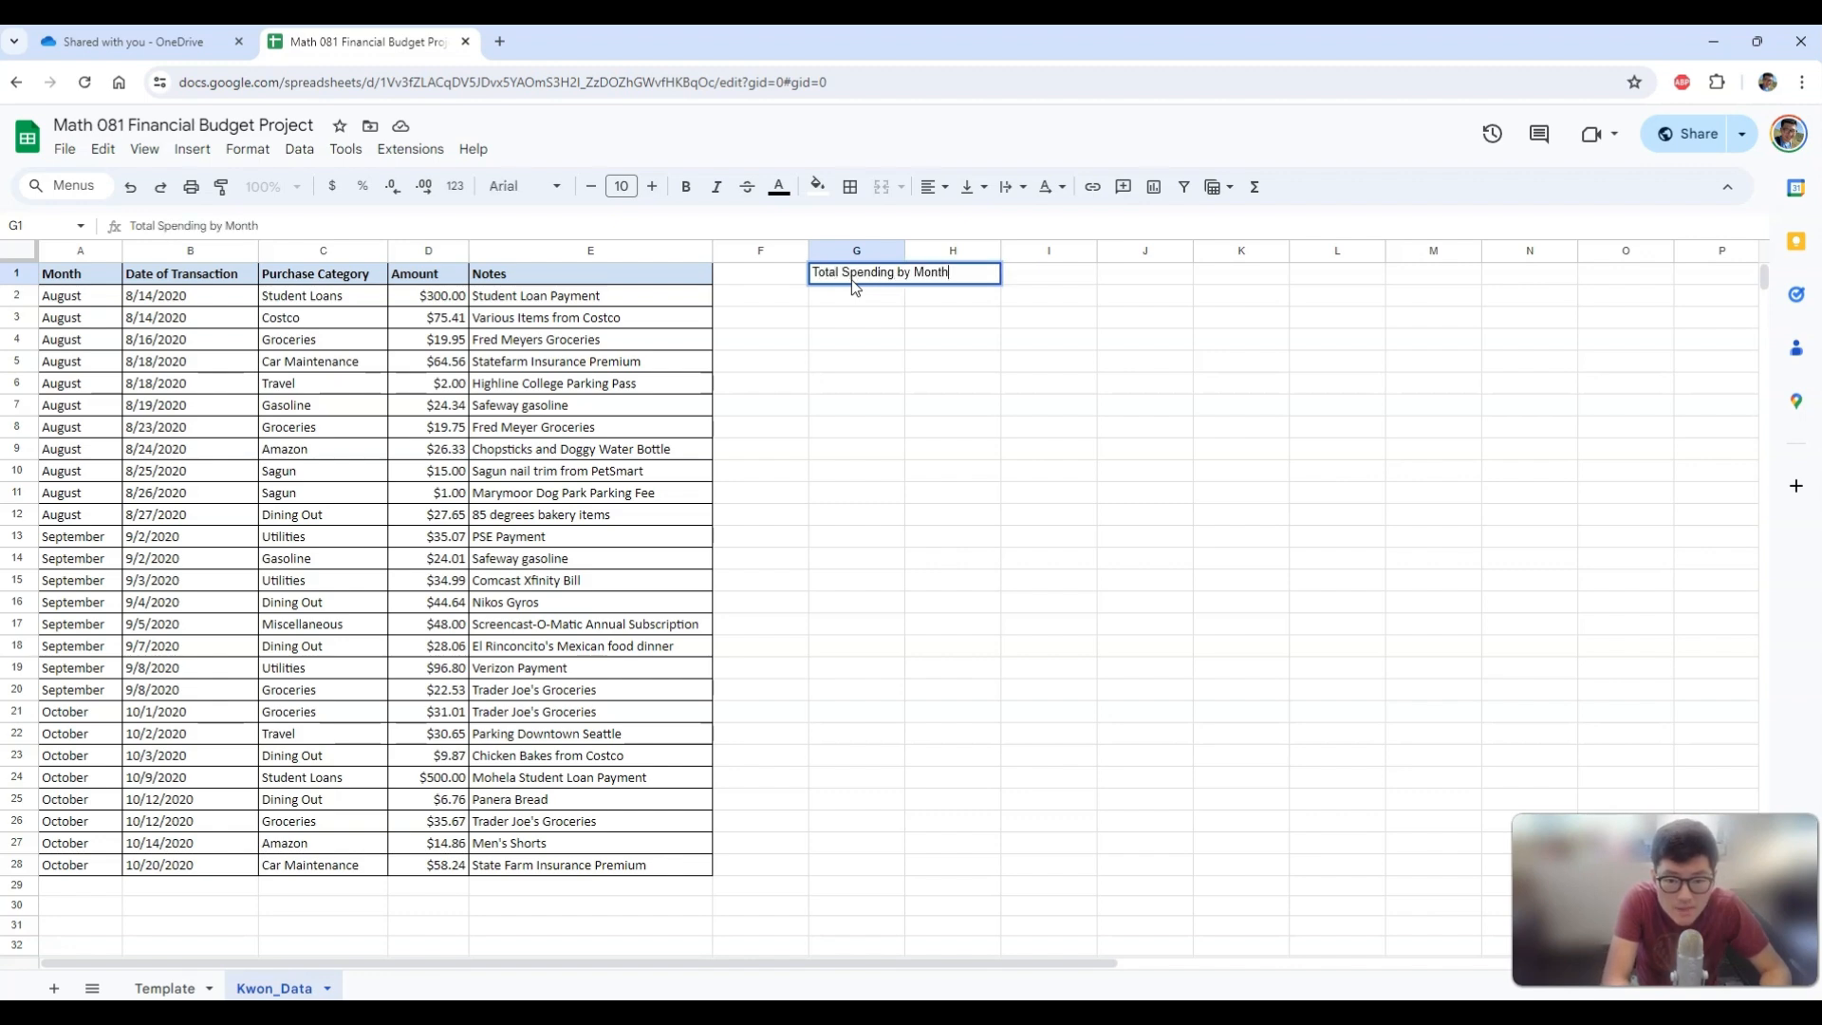
pyautogui.press('Return')
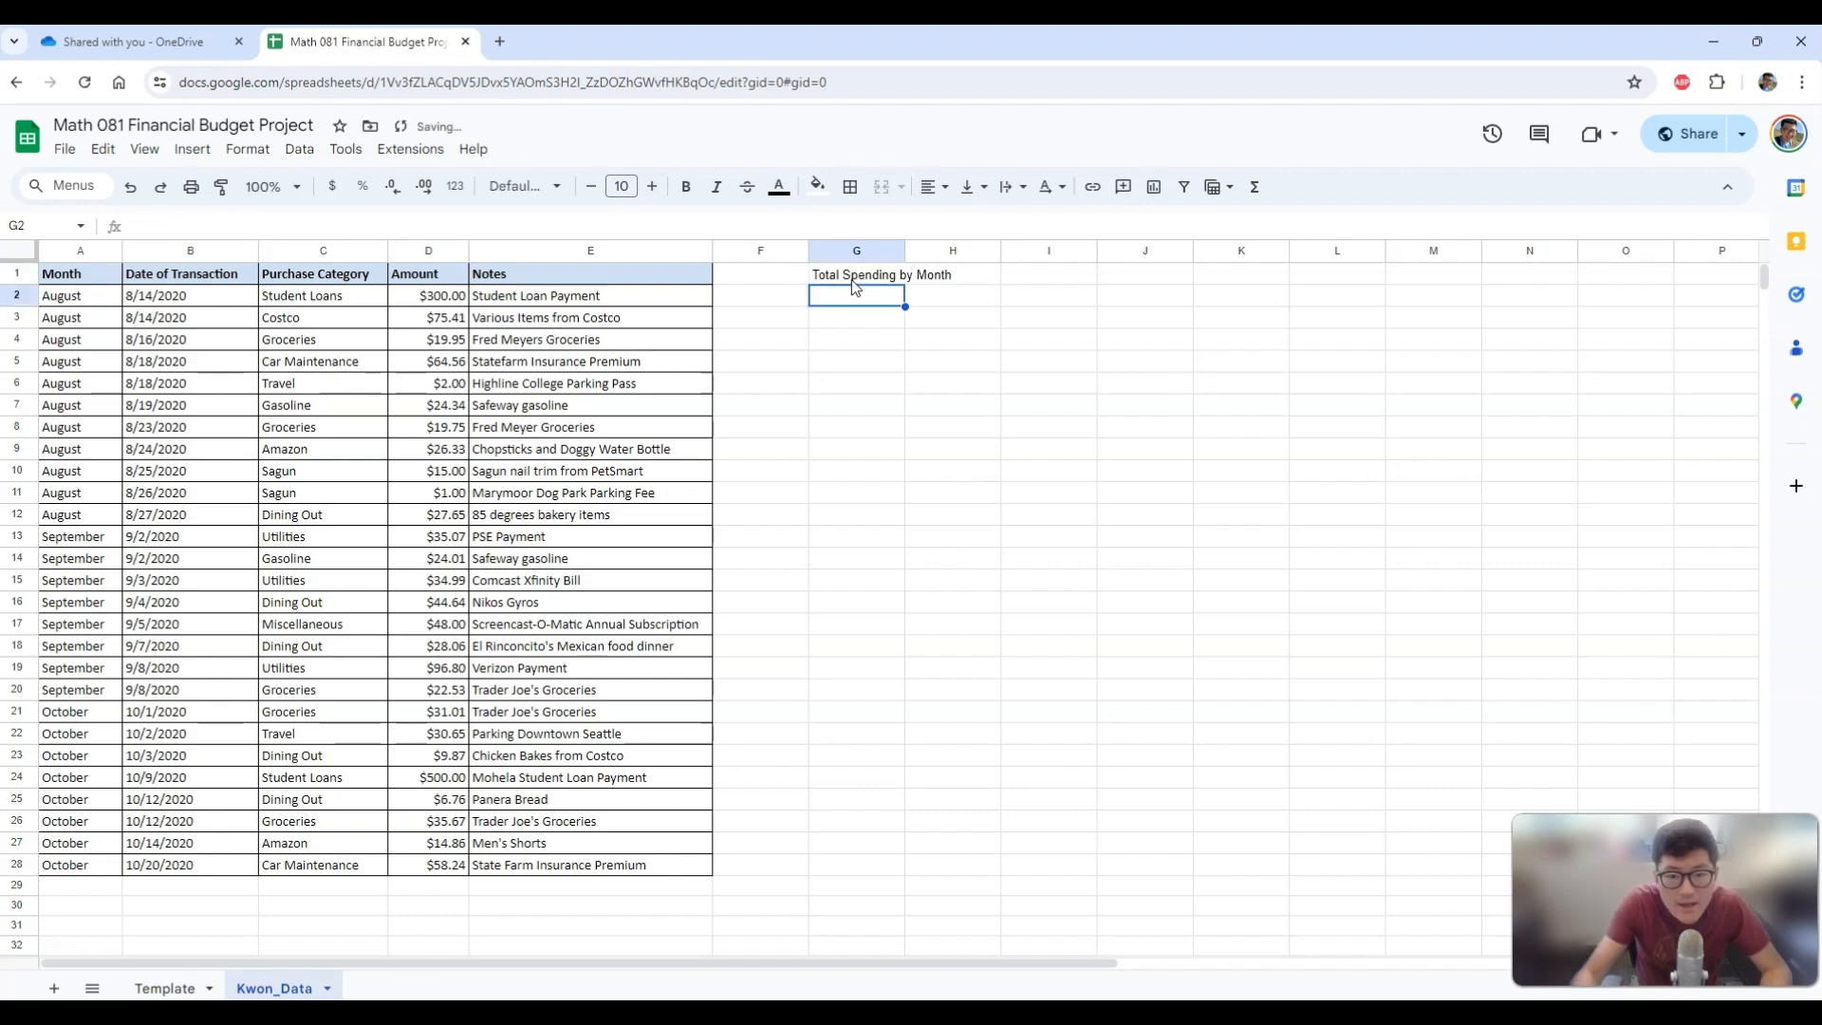
# Bold the "Total Spending by Month" heading and center it across merged cells G1:H1.
pyautogui.click(853, 276)
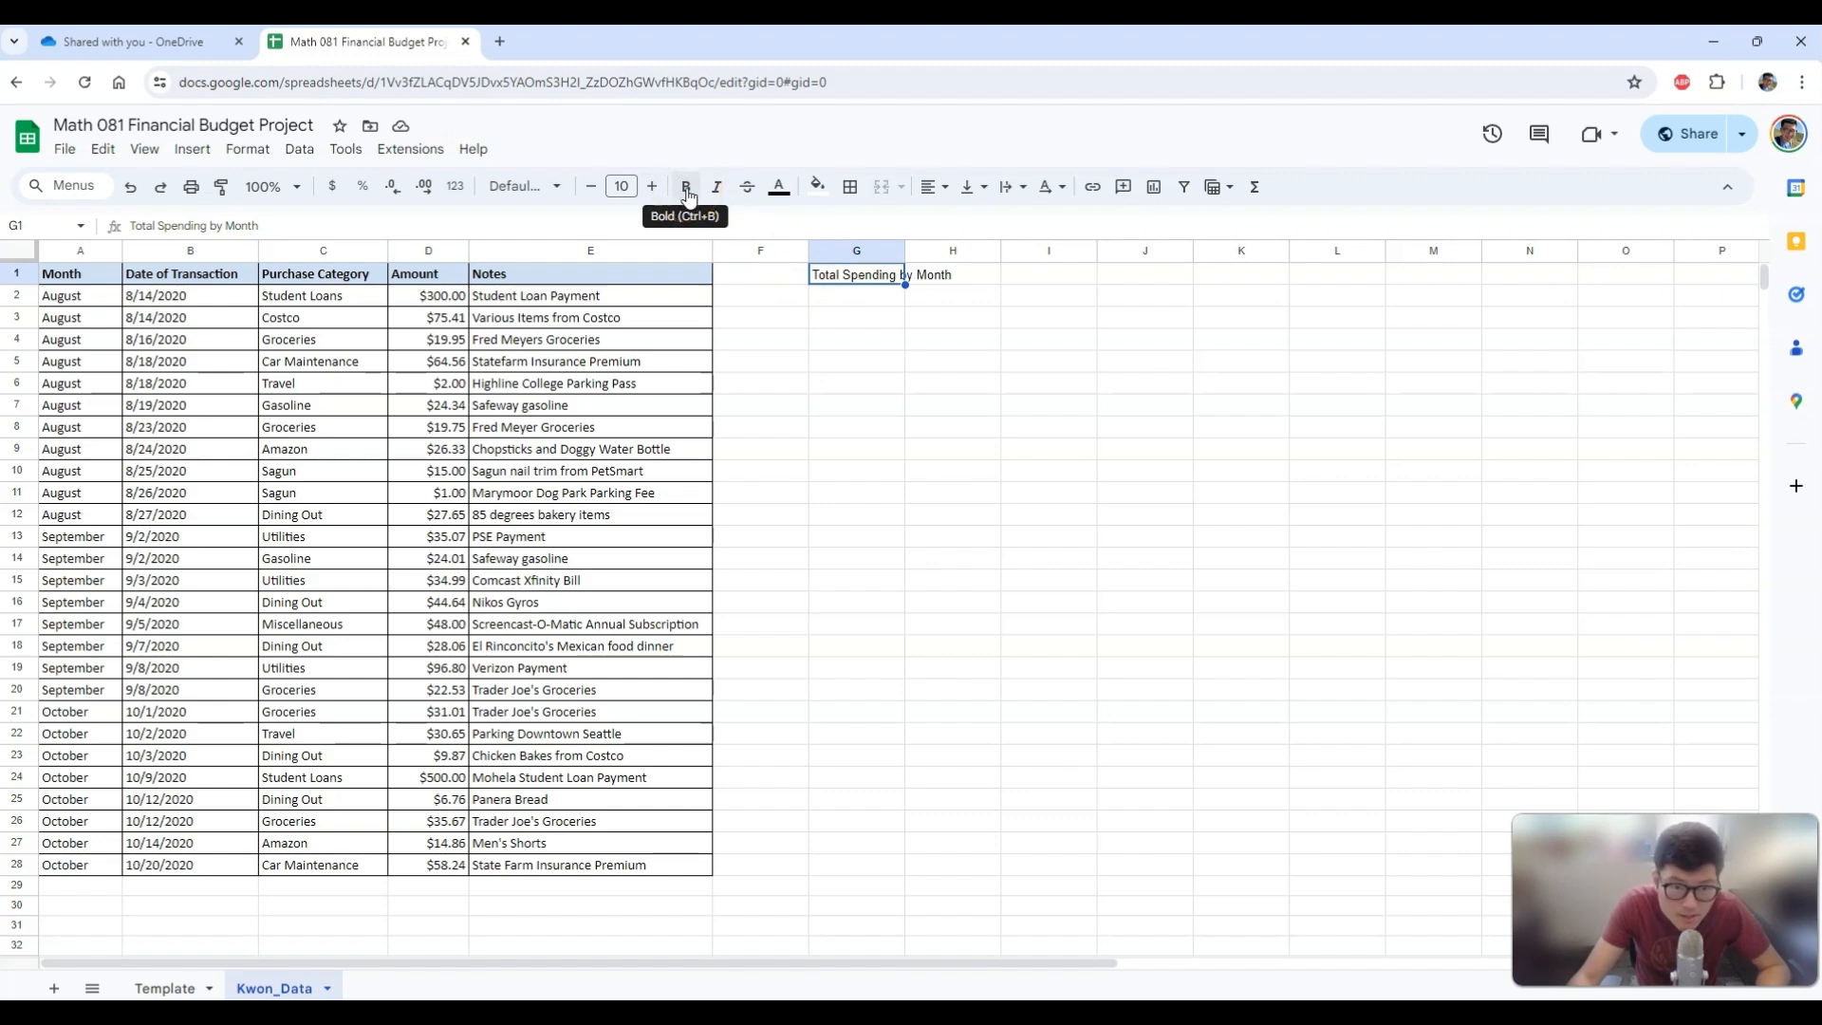
pyautogui.click(687, 193)
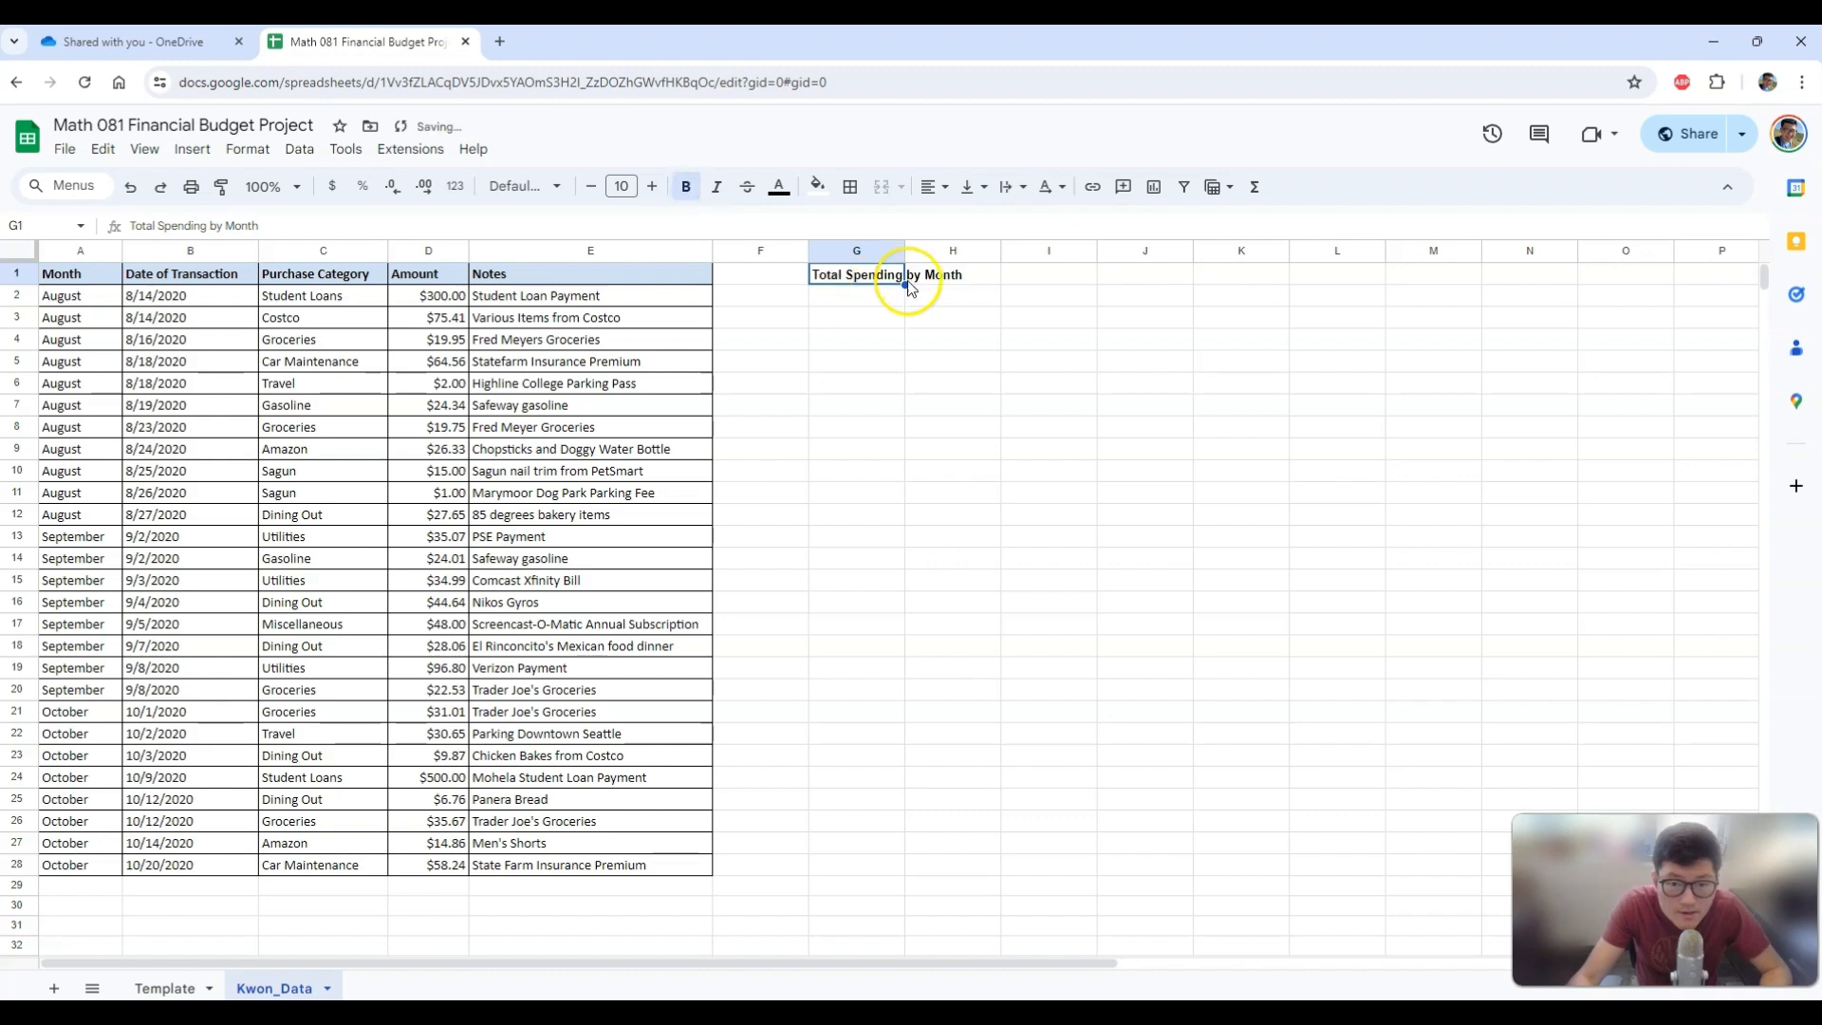
pyautogui.moveTo(939, 281); pyautogui.dragTo(871, 276)
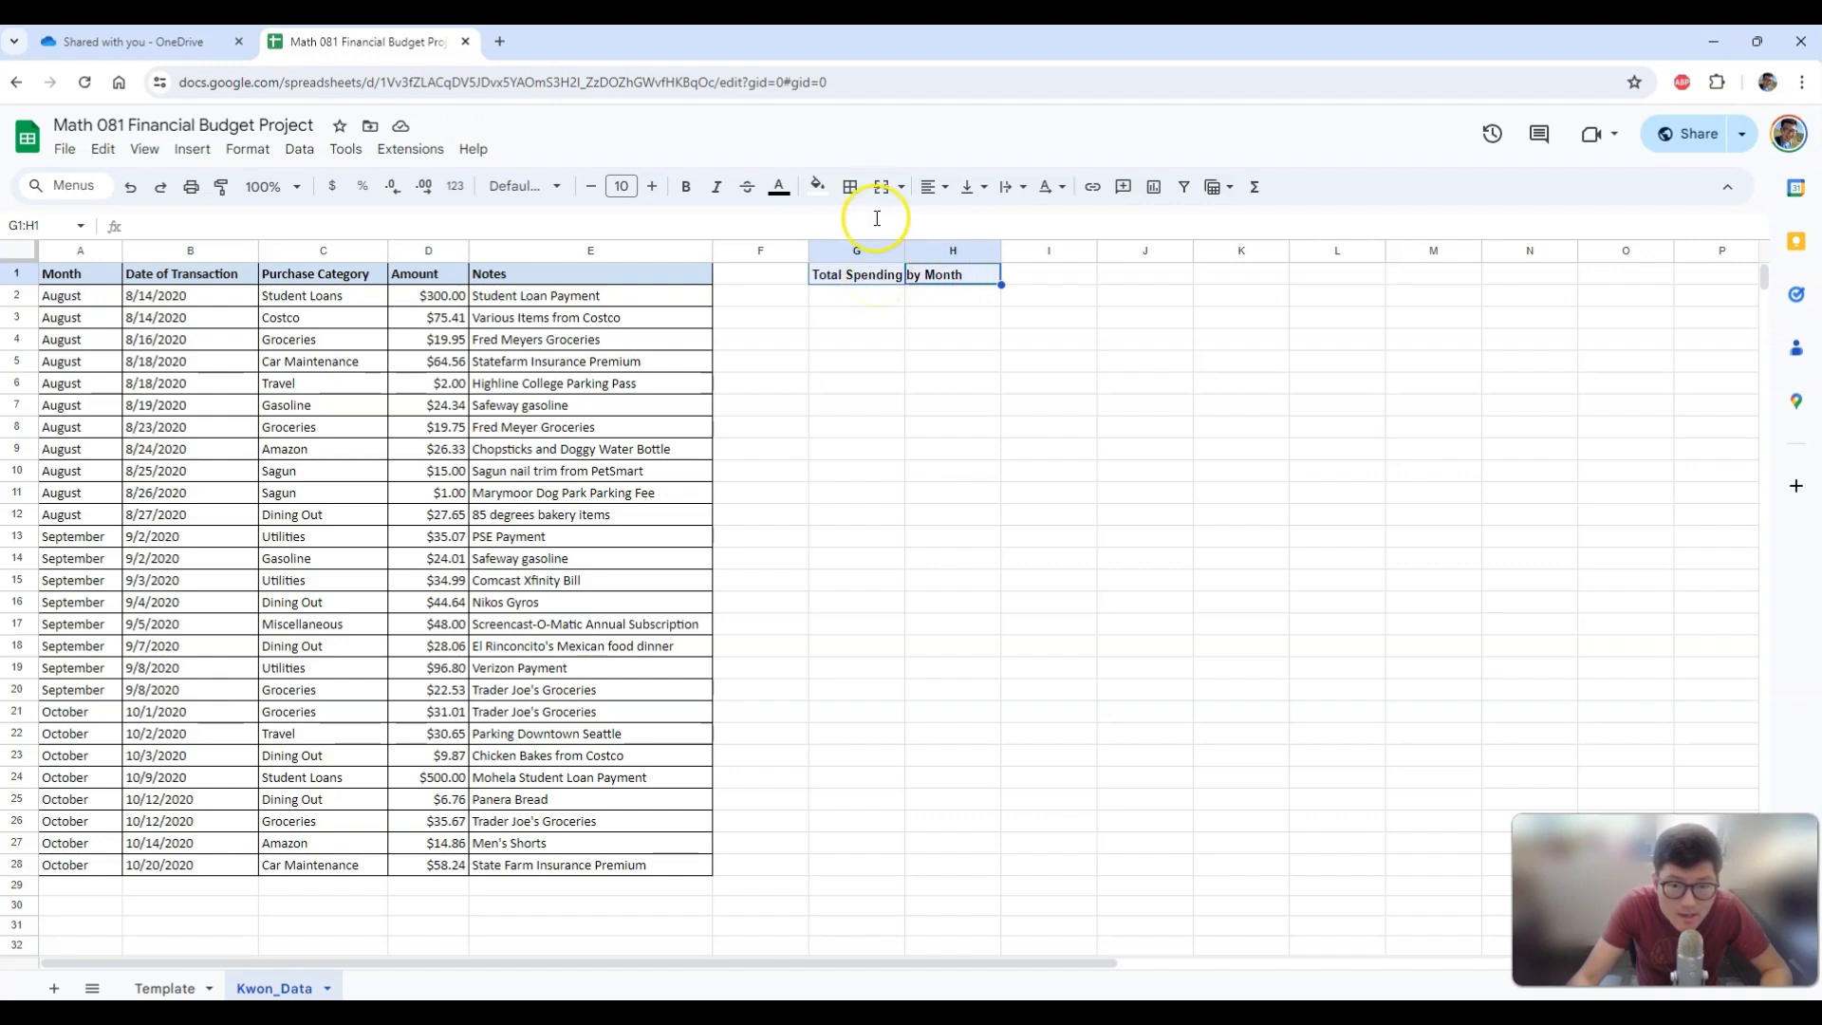
pyautogui.click(883, 190)
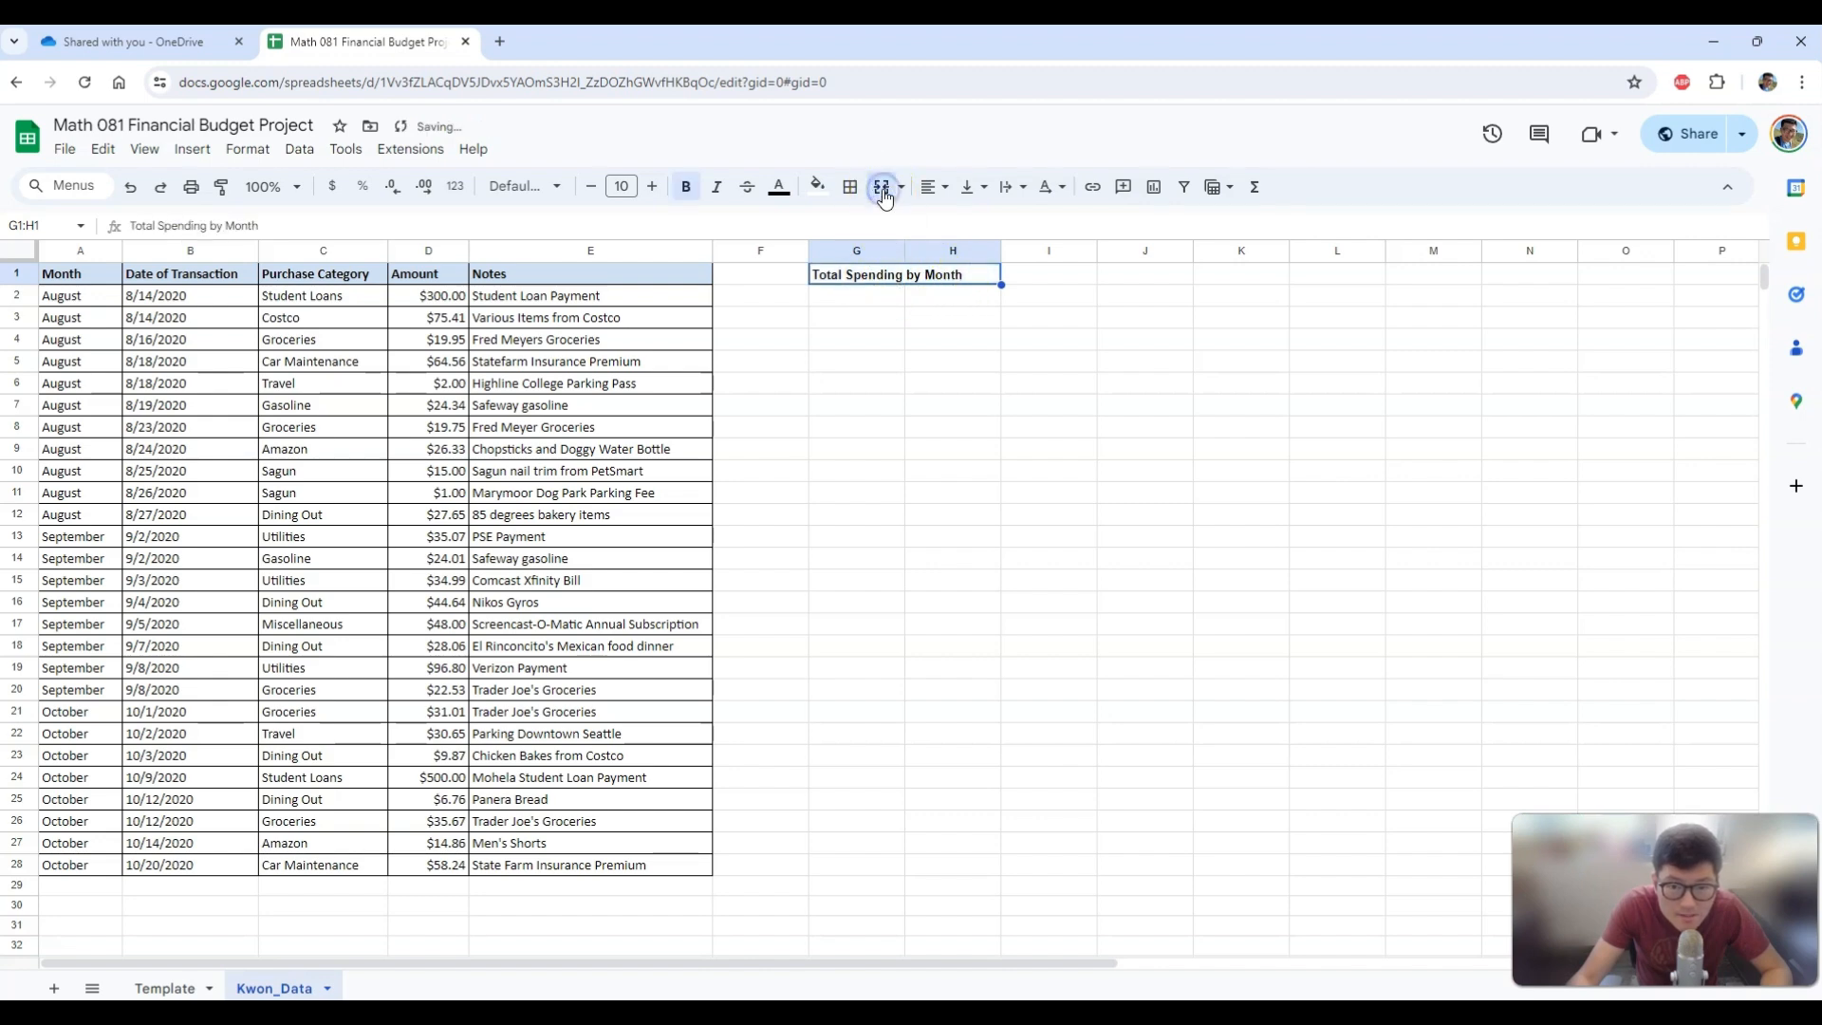
pyautogui.click(931, 196)
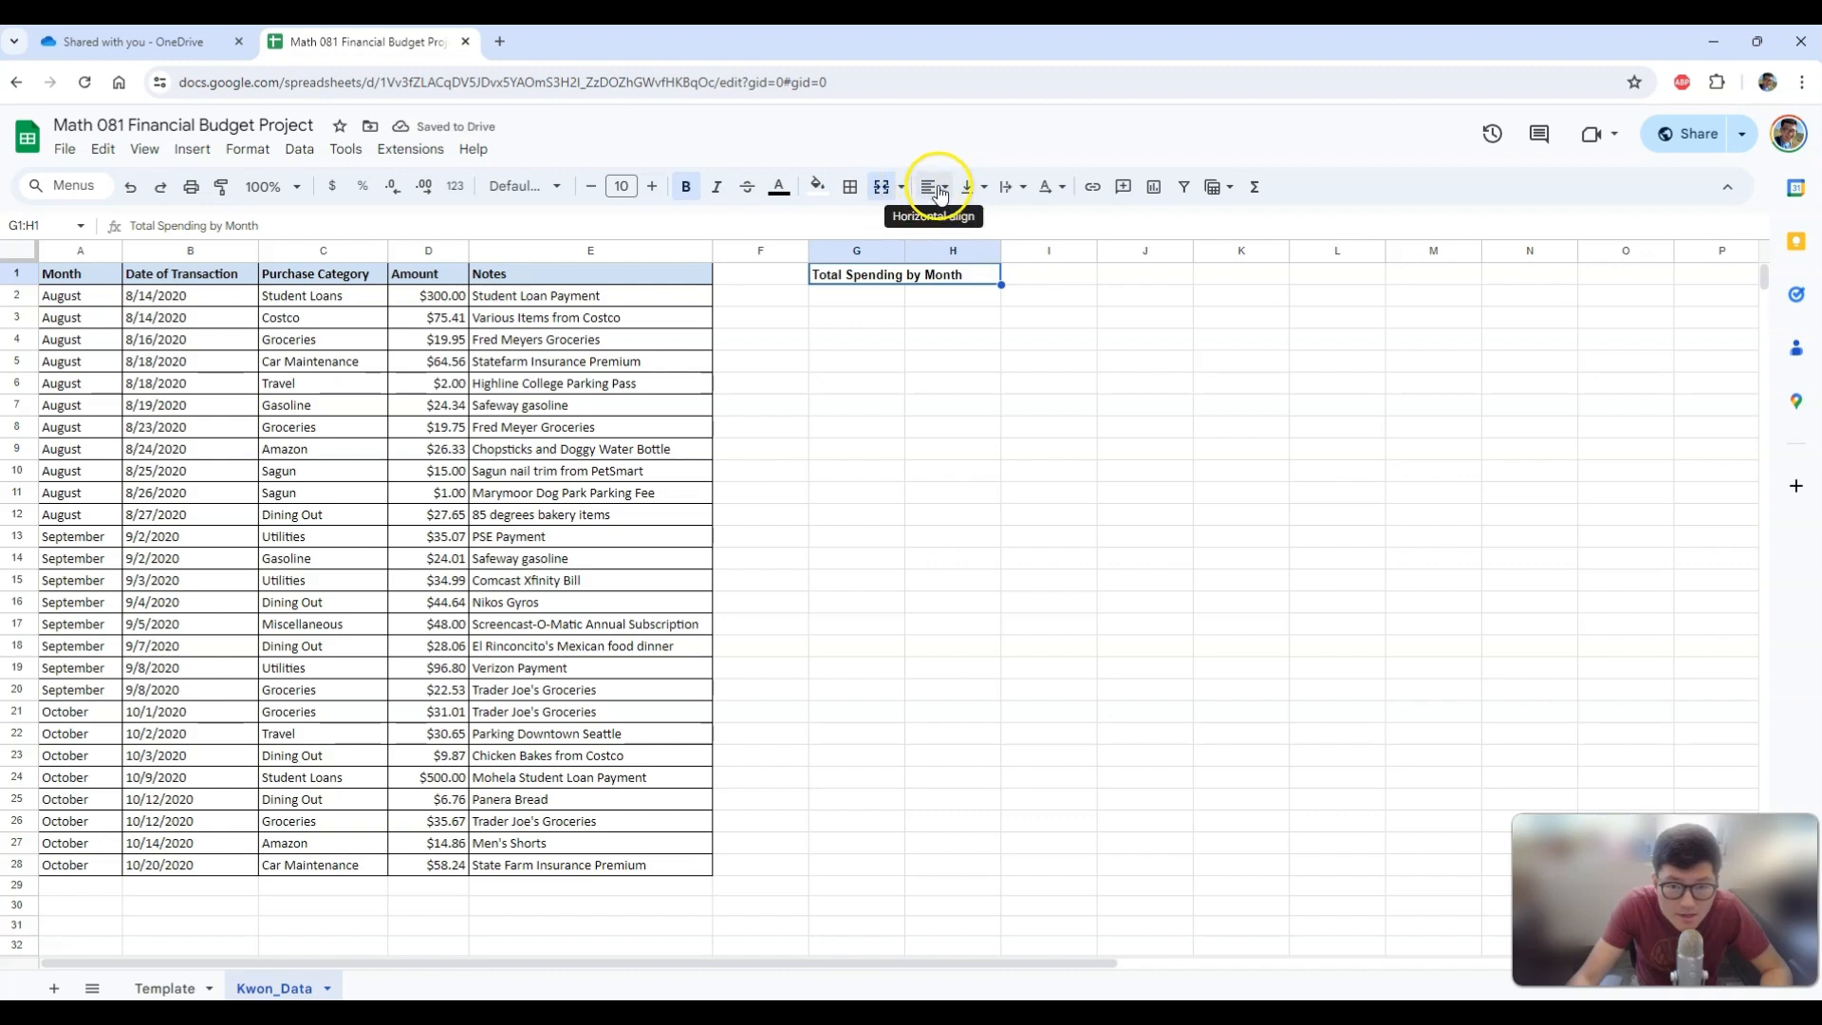
pyautogui.click(931, 189)
pyautogui.click(964, 224)
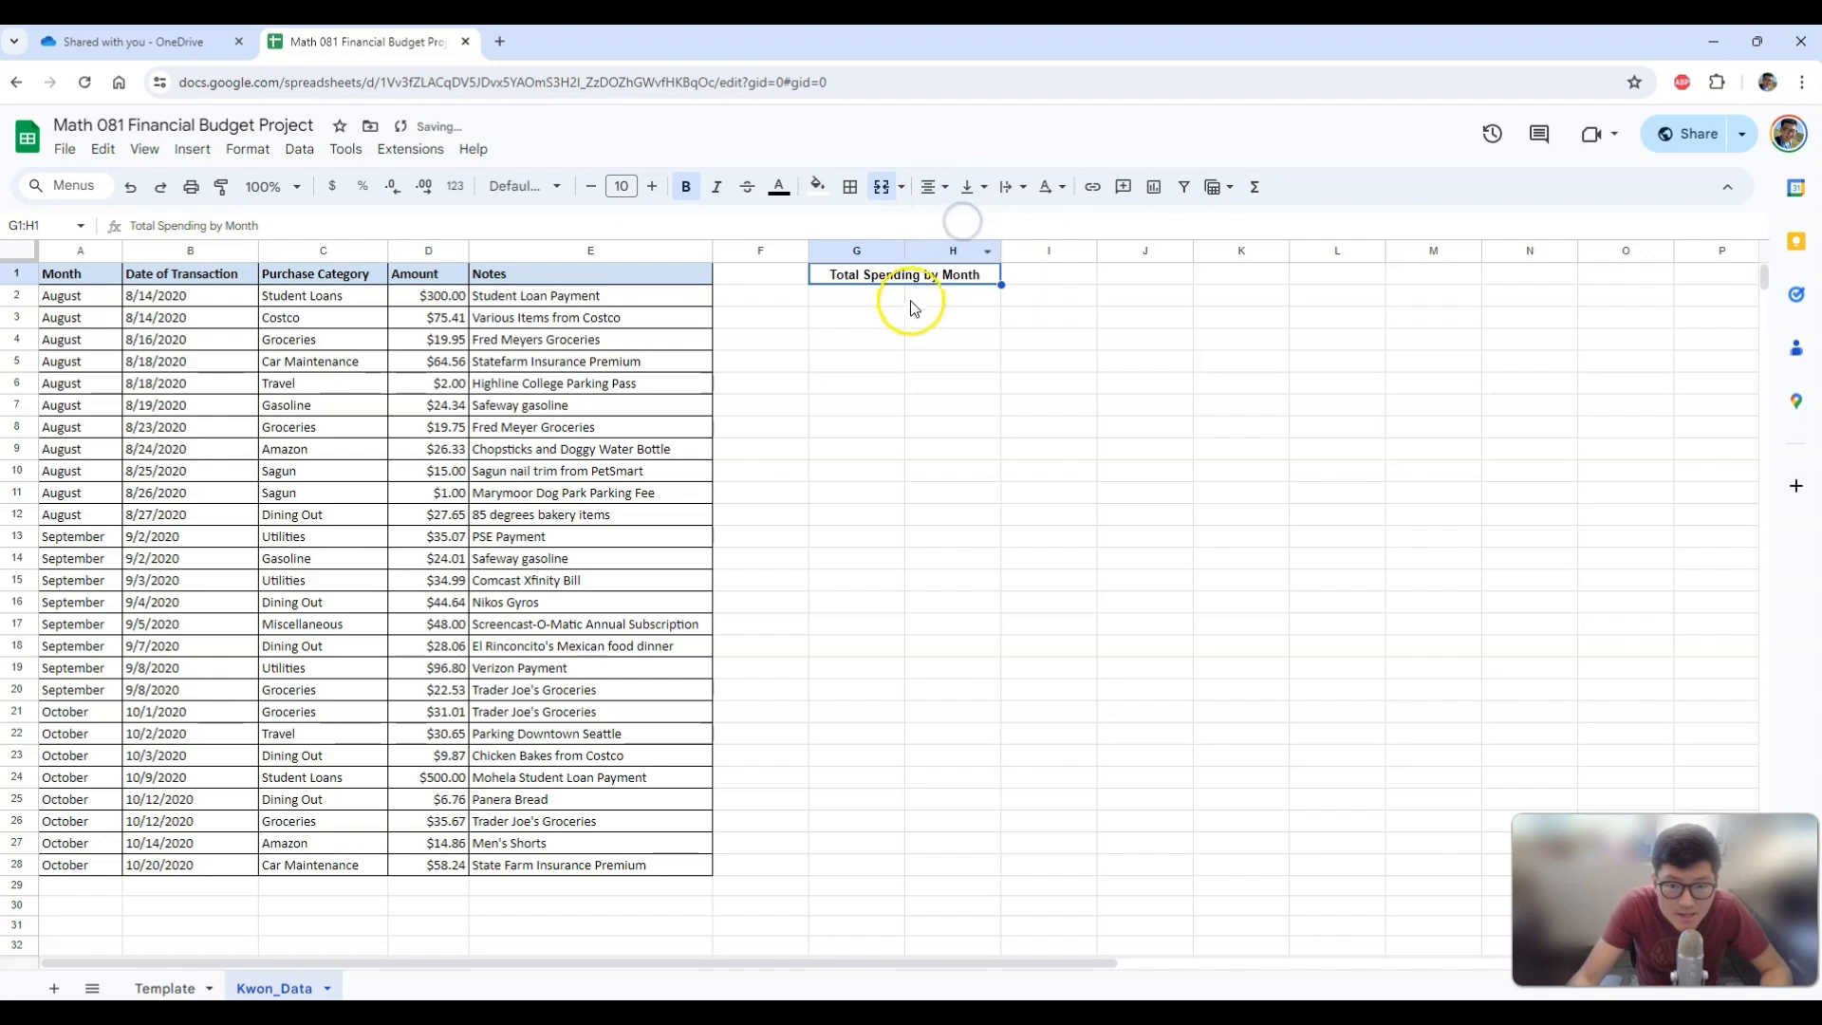
# Enter the month labels August, September and October in cells G2:G4 below the heading.
pyautogui.click(877, 297)
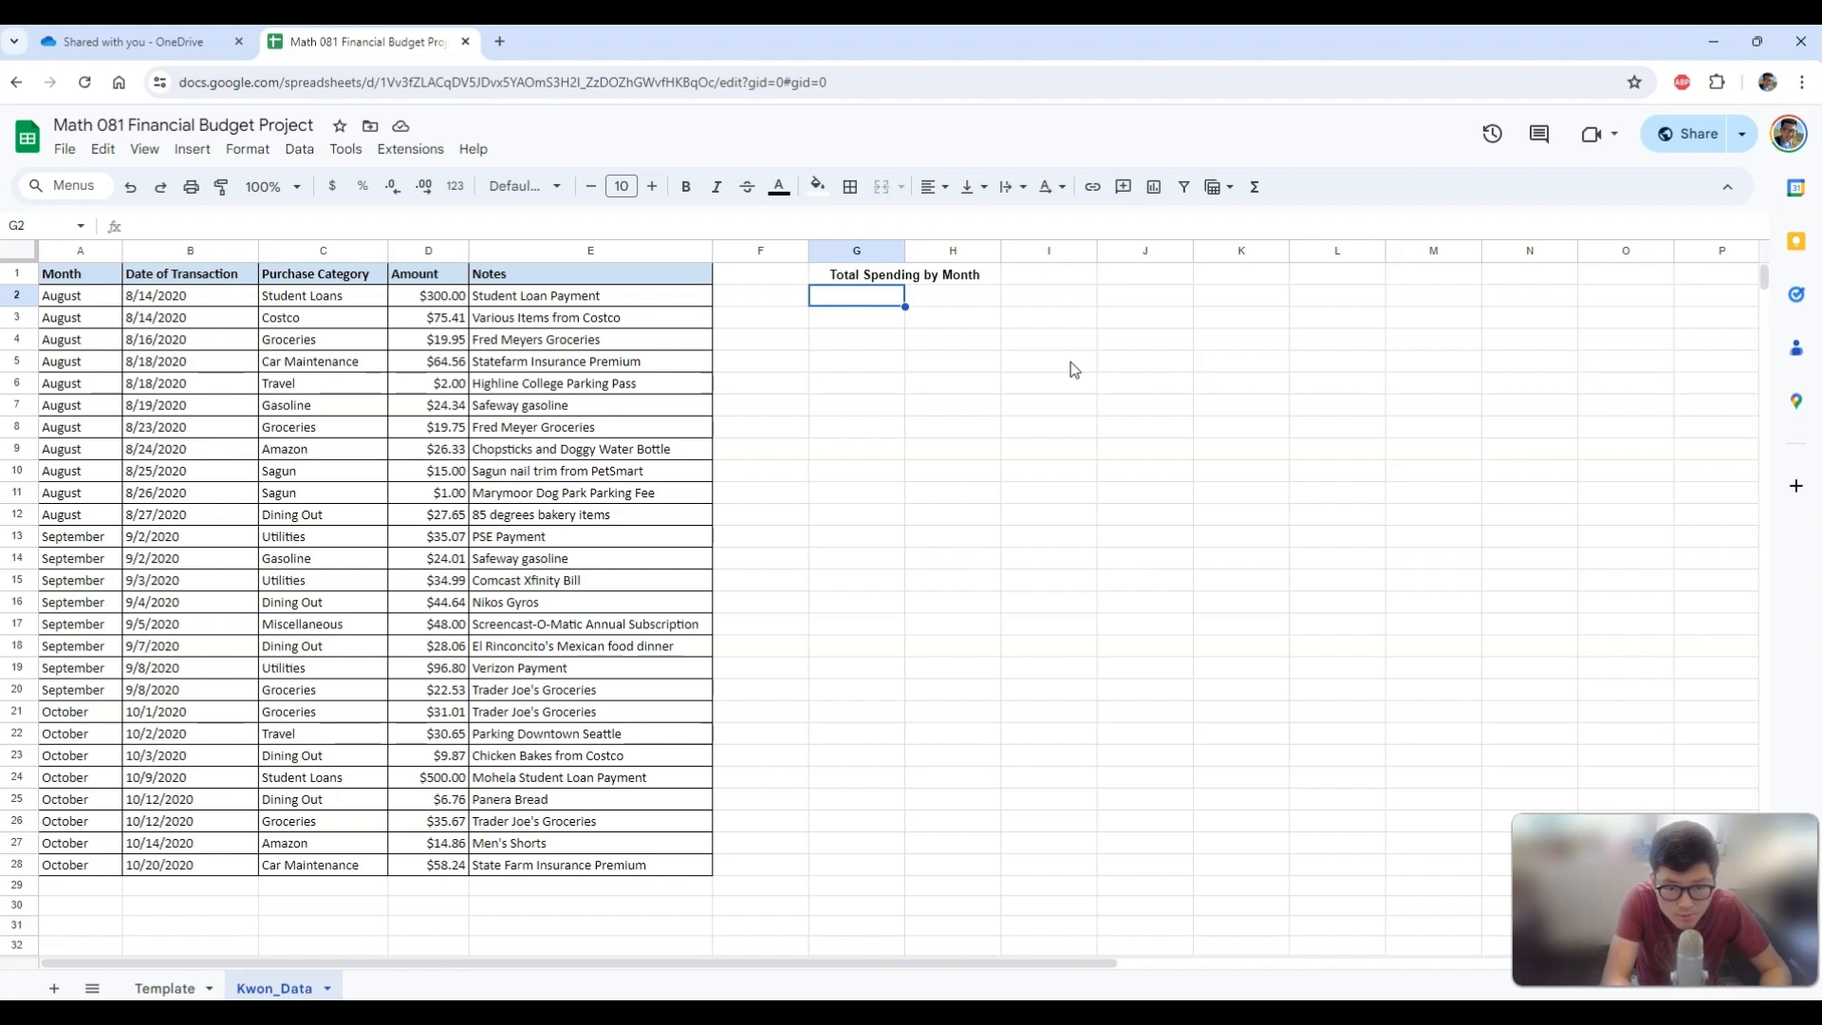
pyautogui.write('August')
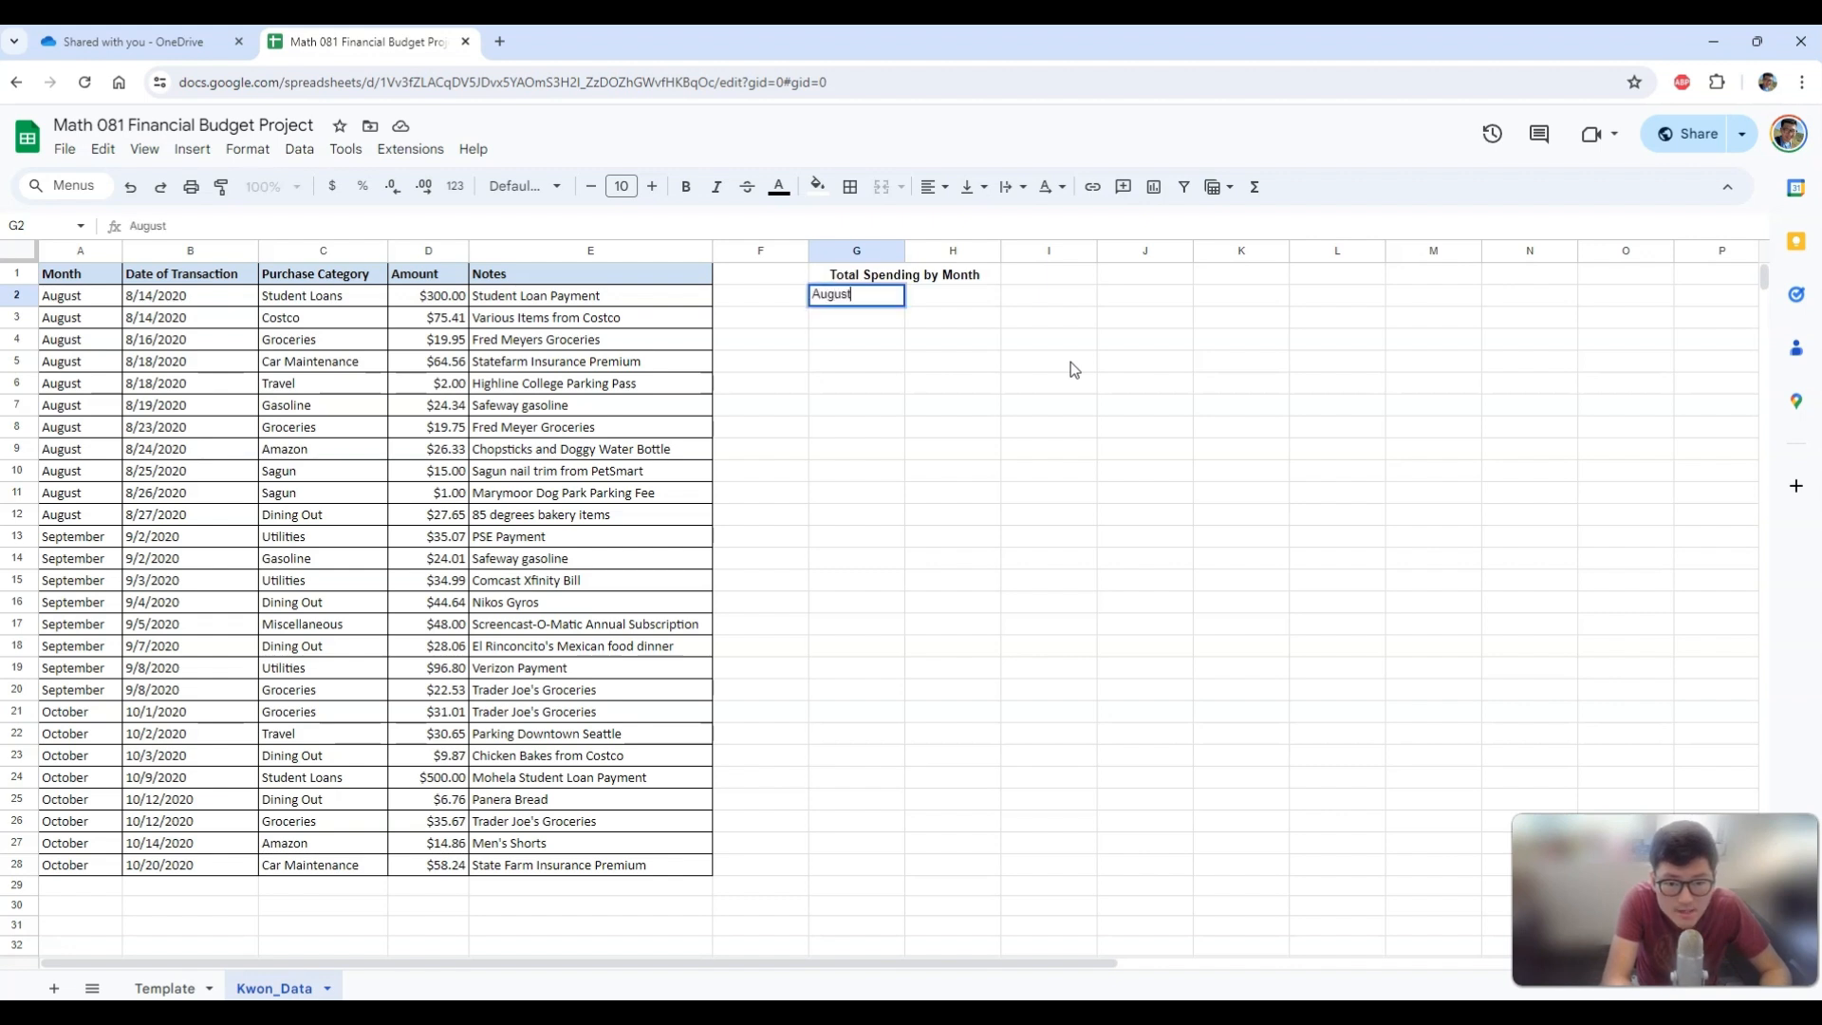
pyautogui.press('Return')
pyautogui.write('September')
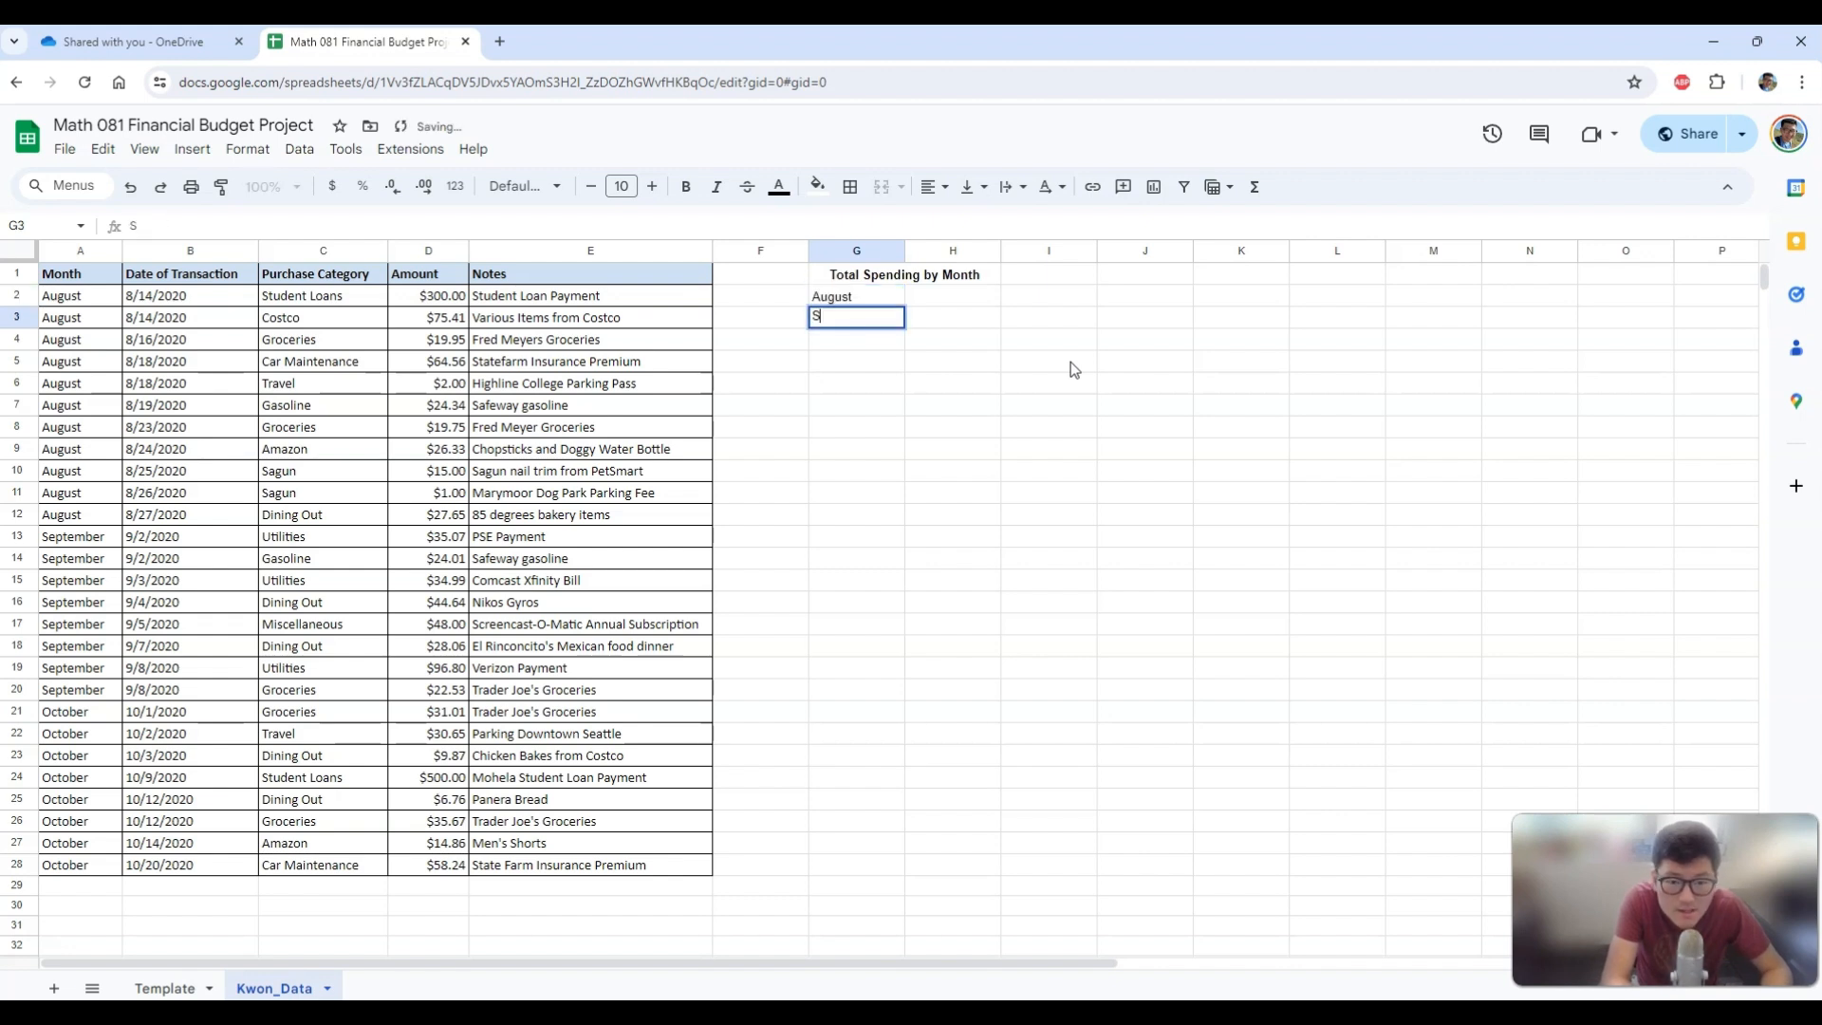
pyautogui.press('Return')
pyautogui.write('October')
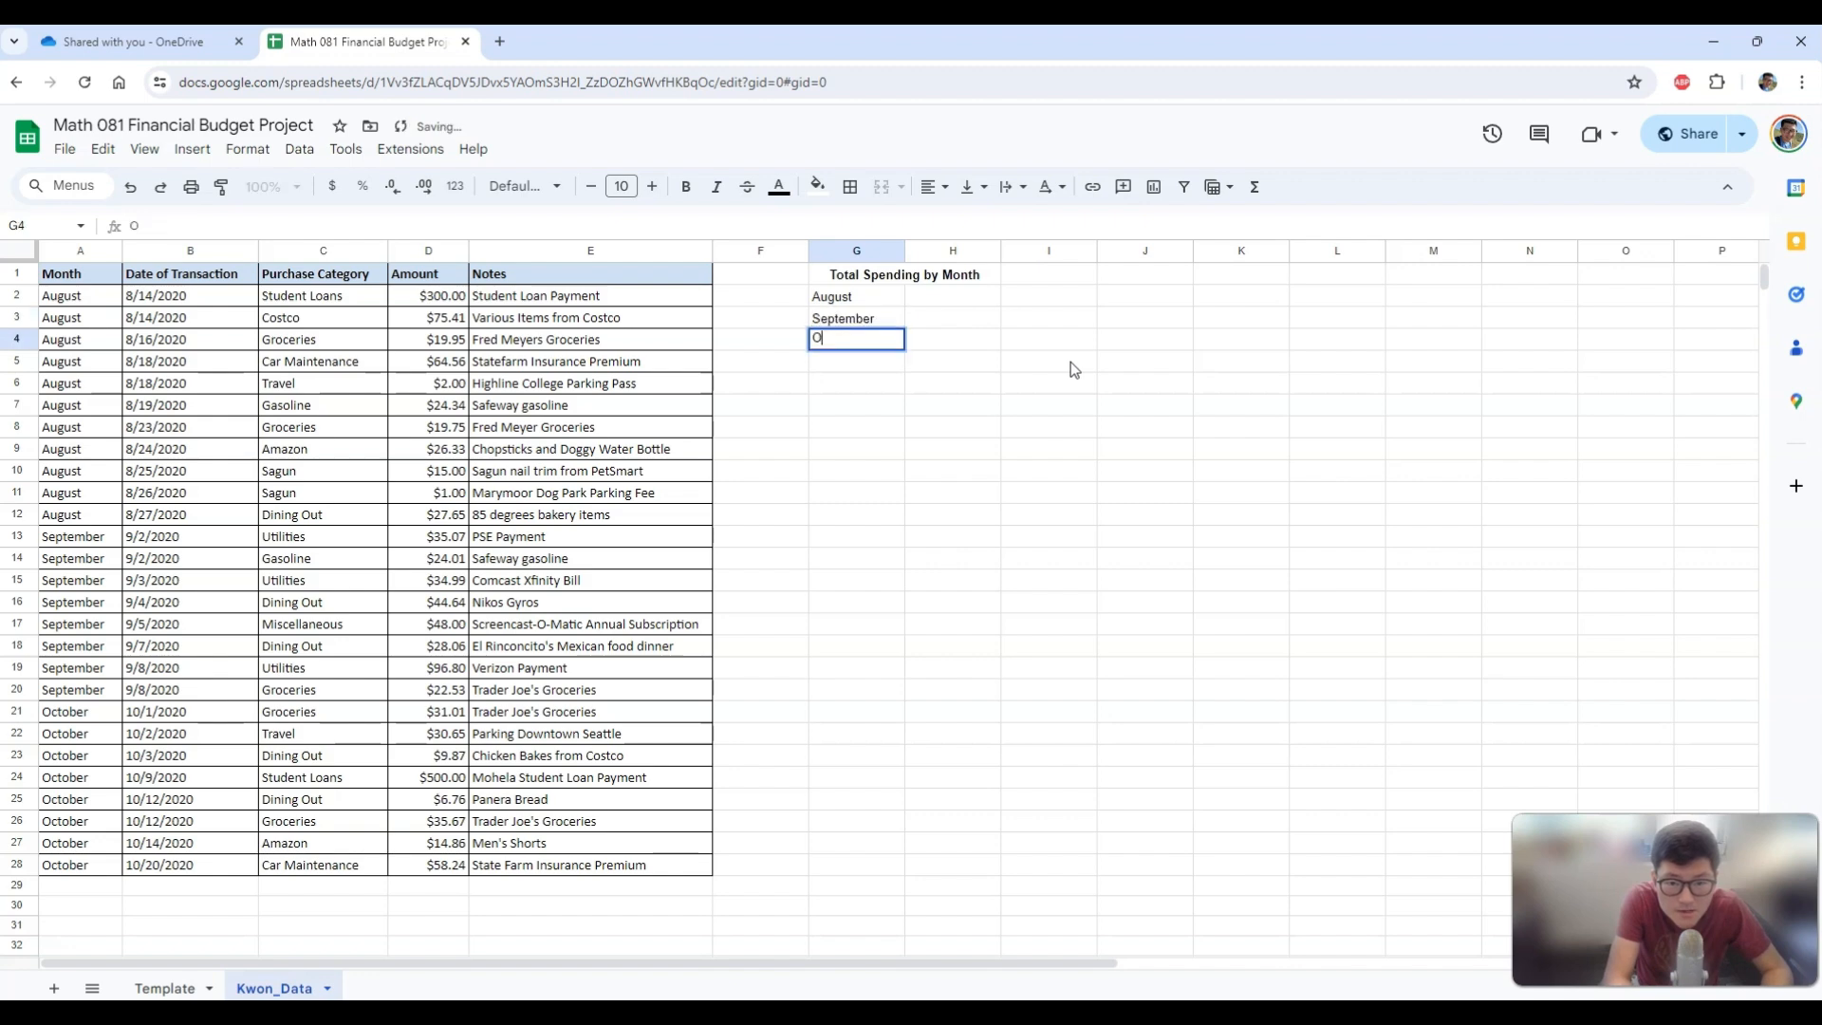
pyautogui.press('Return')
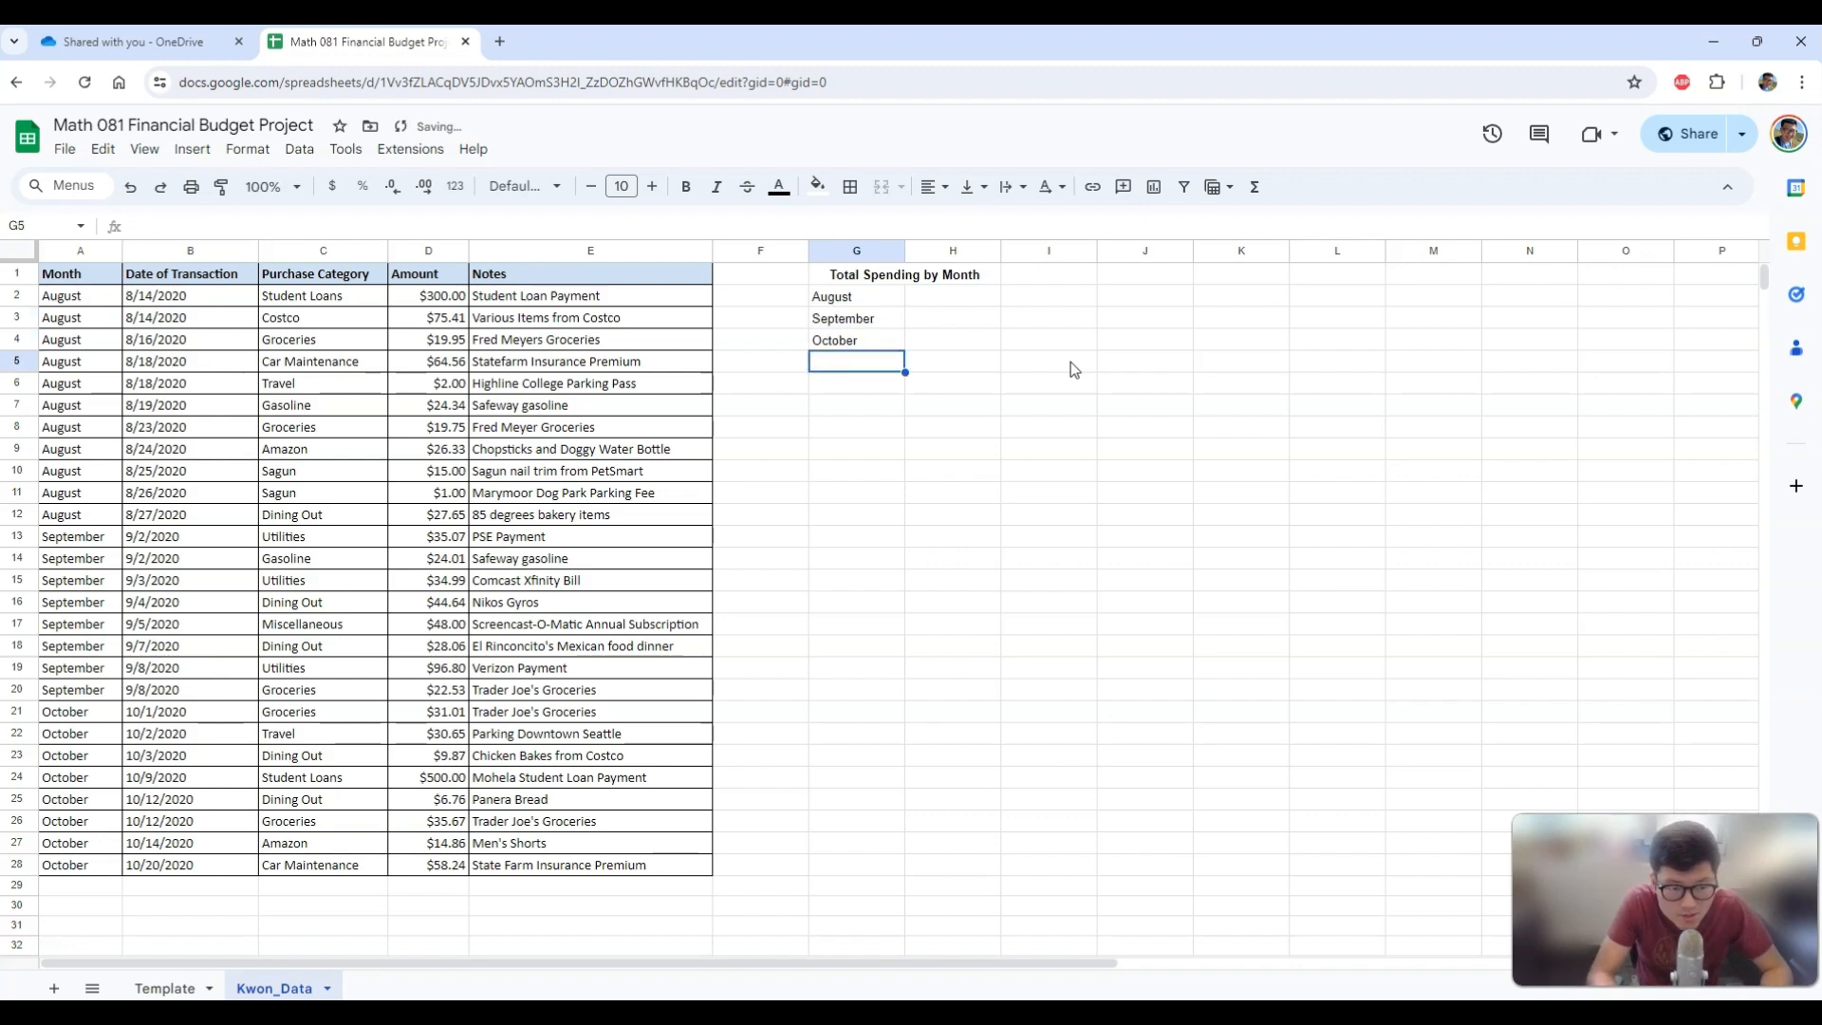
# Check the sum of the August amounts in D2:D12.
pyautogui.press('Up')
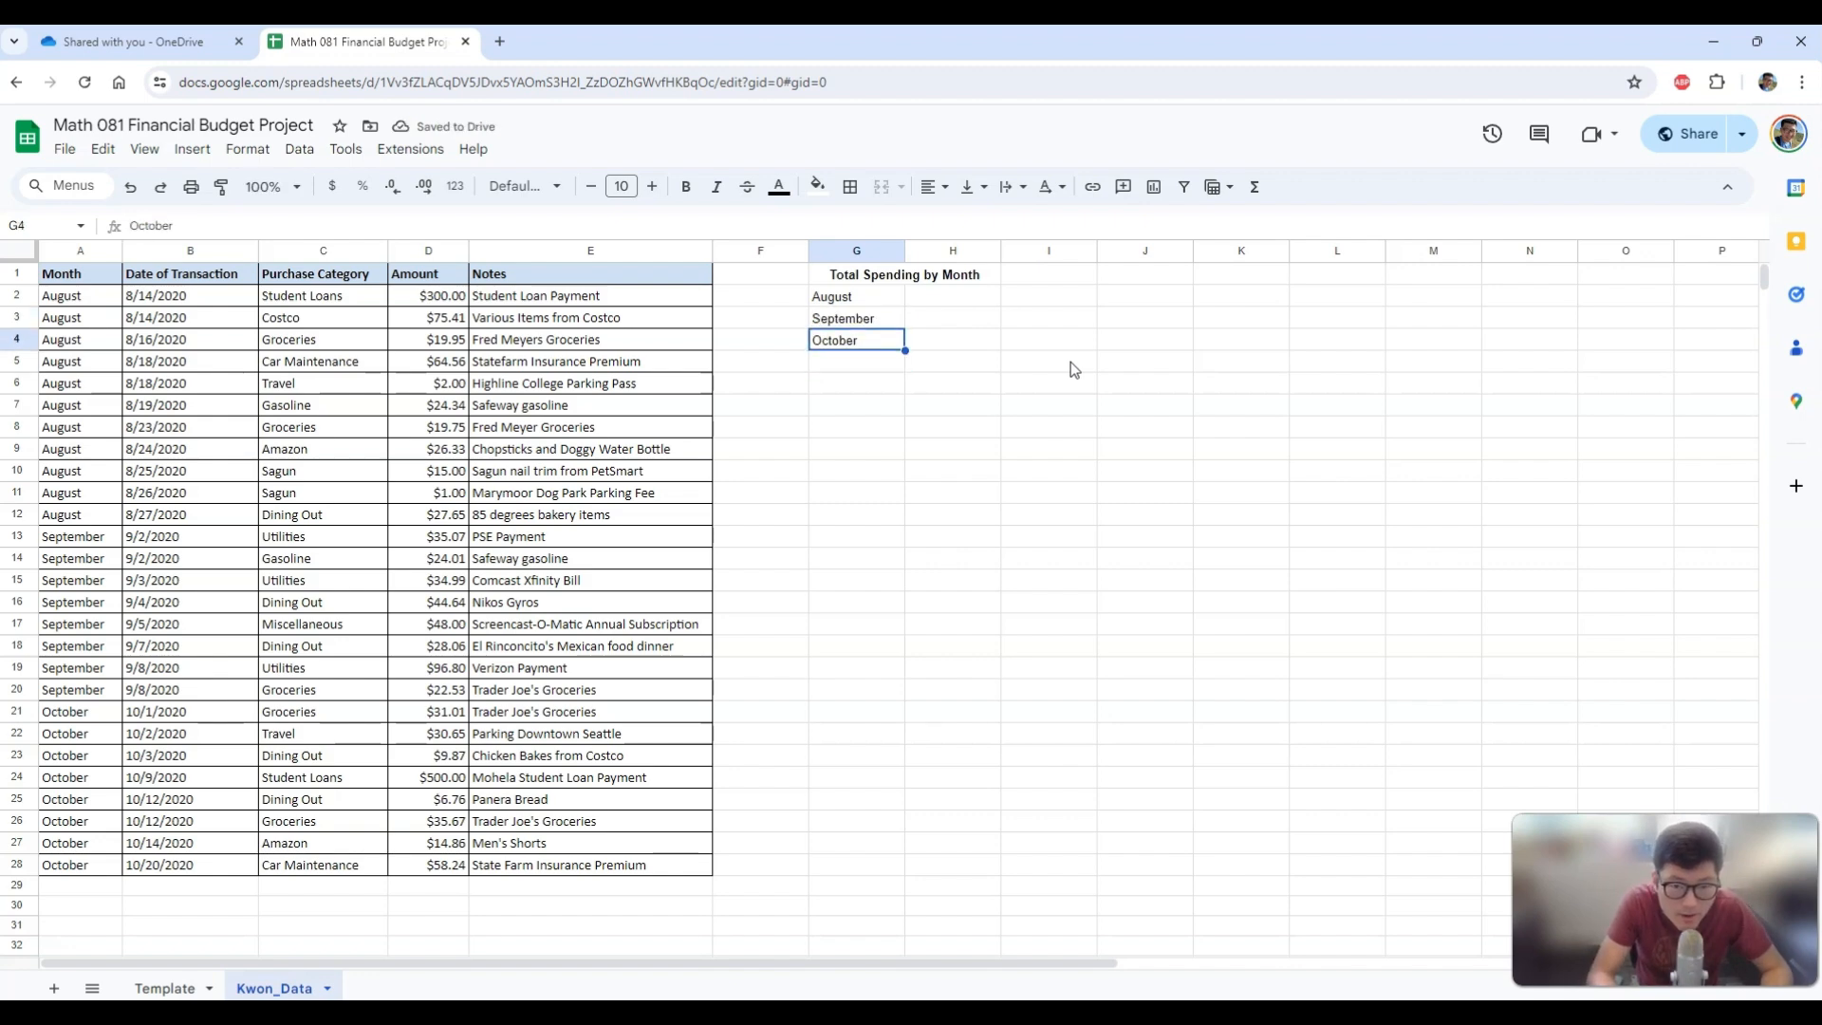
pyautogui.press('Up')
pyautogui.press('Up')
pyautogui.press('Right')
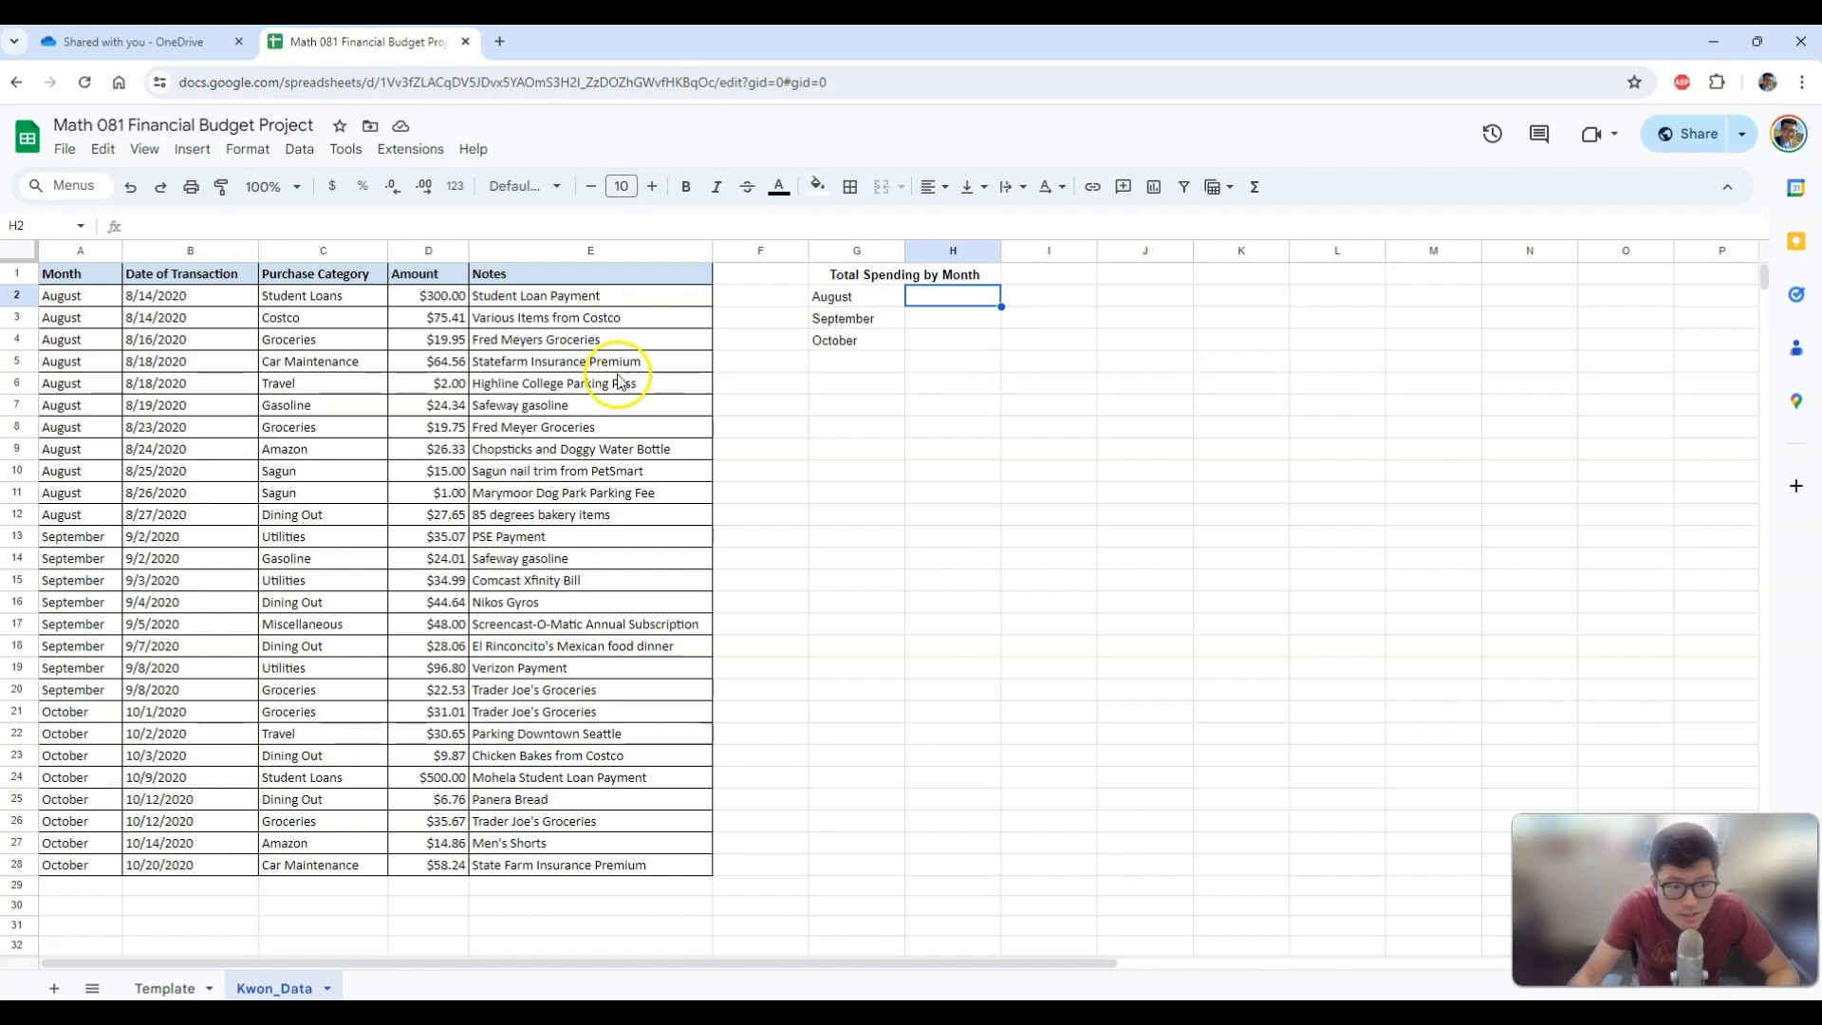
pyautogui.moveTo(437, 298); pyautogui.dragTo(420, 513)
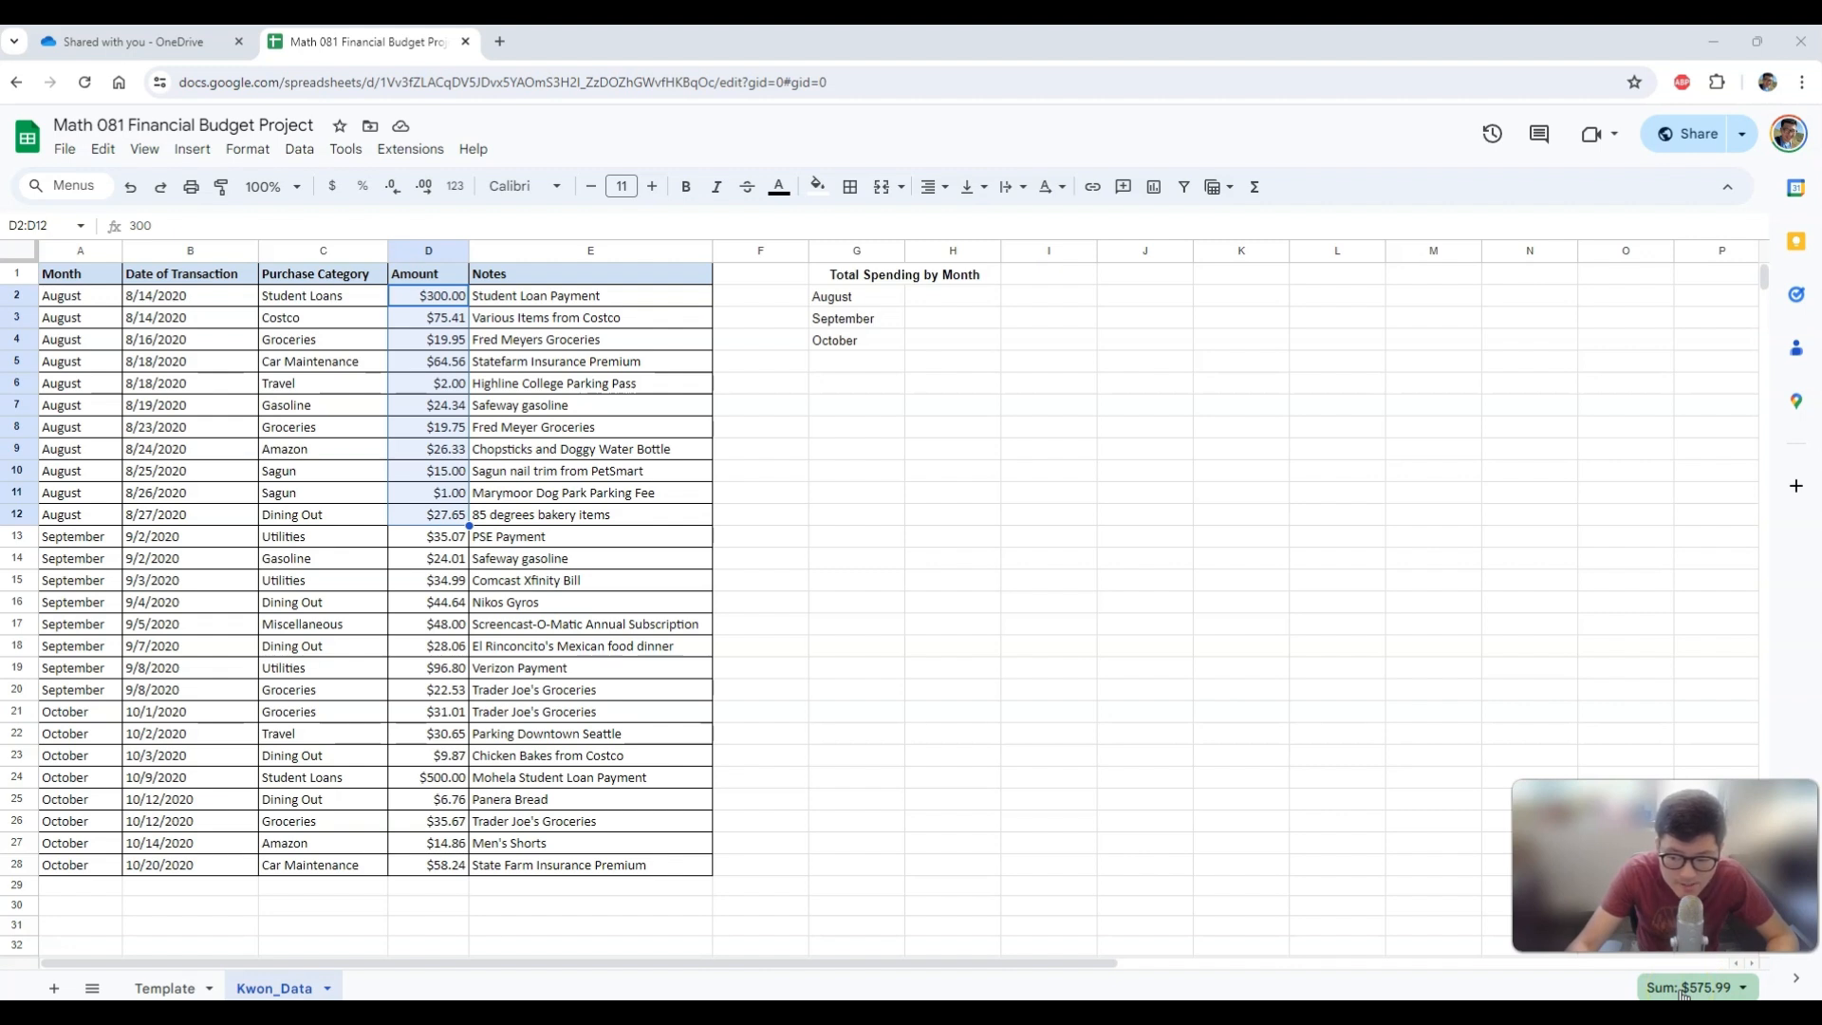
# Start a SUMIFS formula in H2 with the absolute range $D$2:$D$28 as its sum range.
pyautogui.click(937, 297)
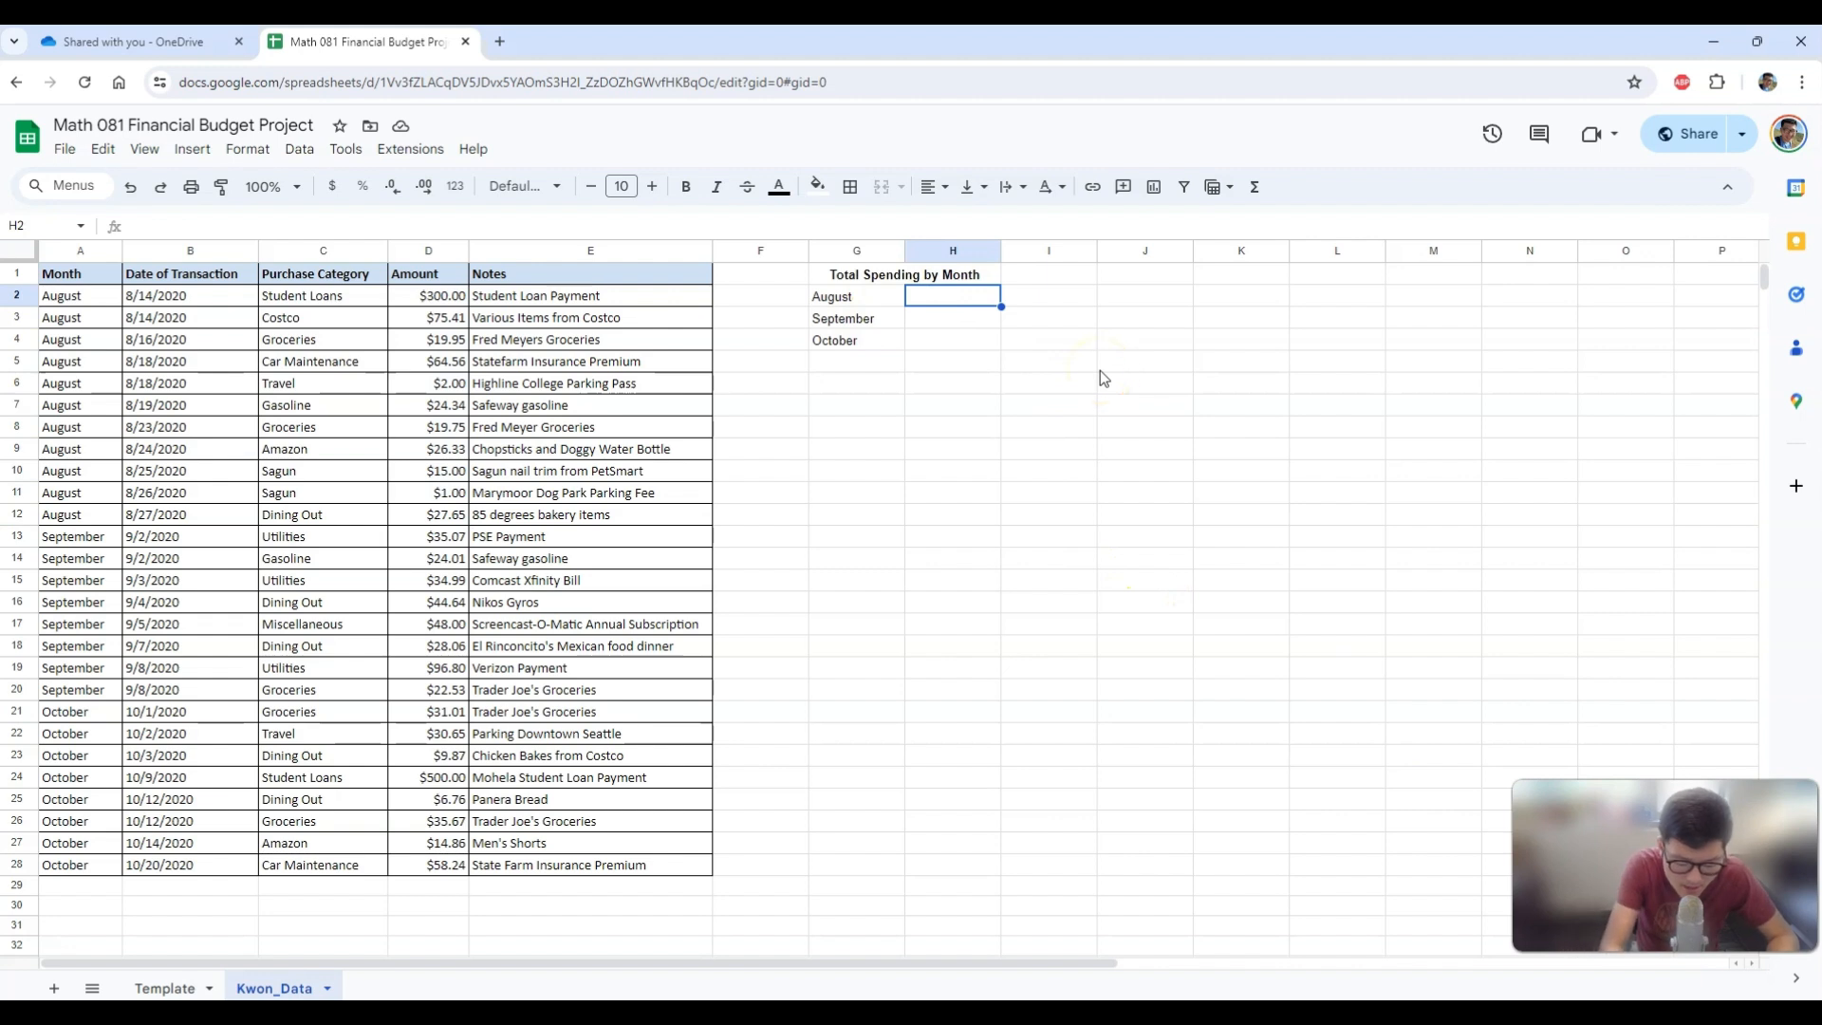
pyautogui.write('=')
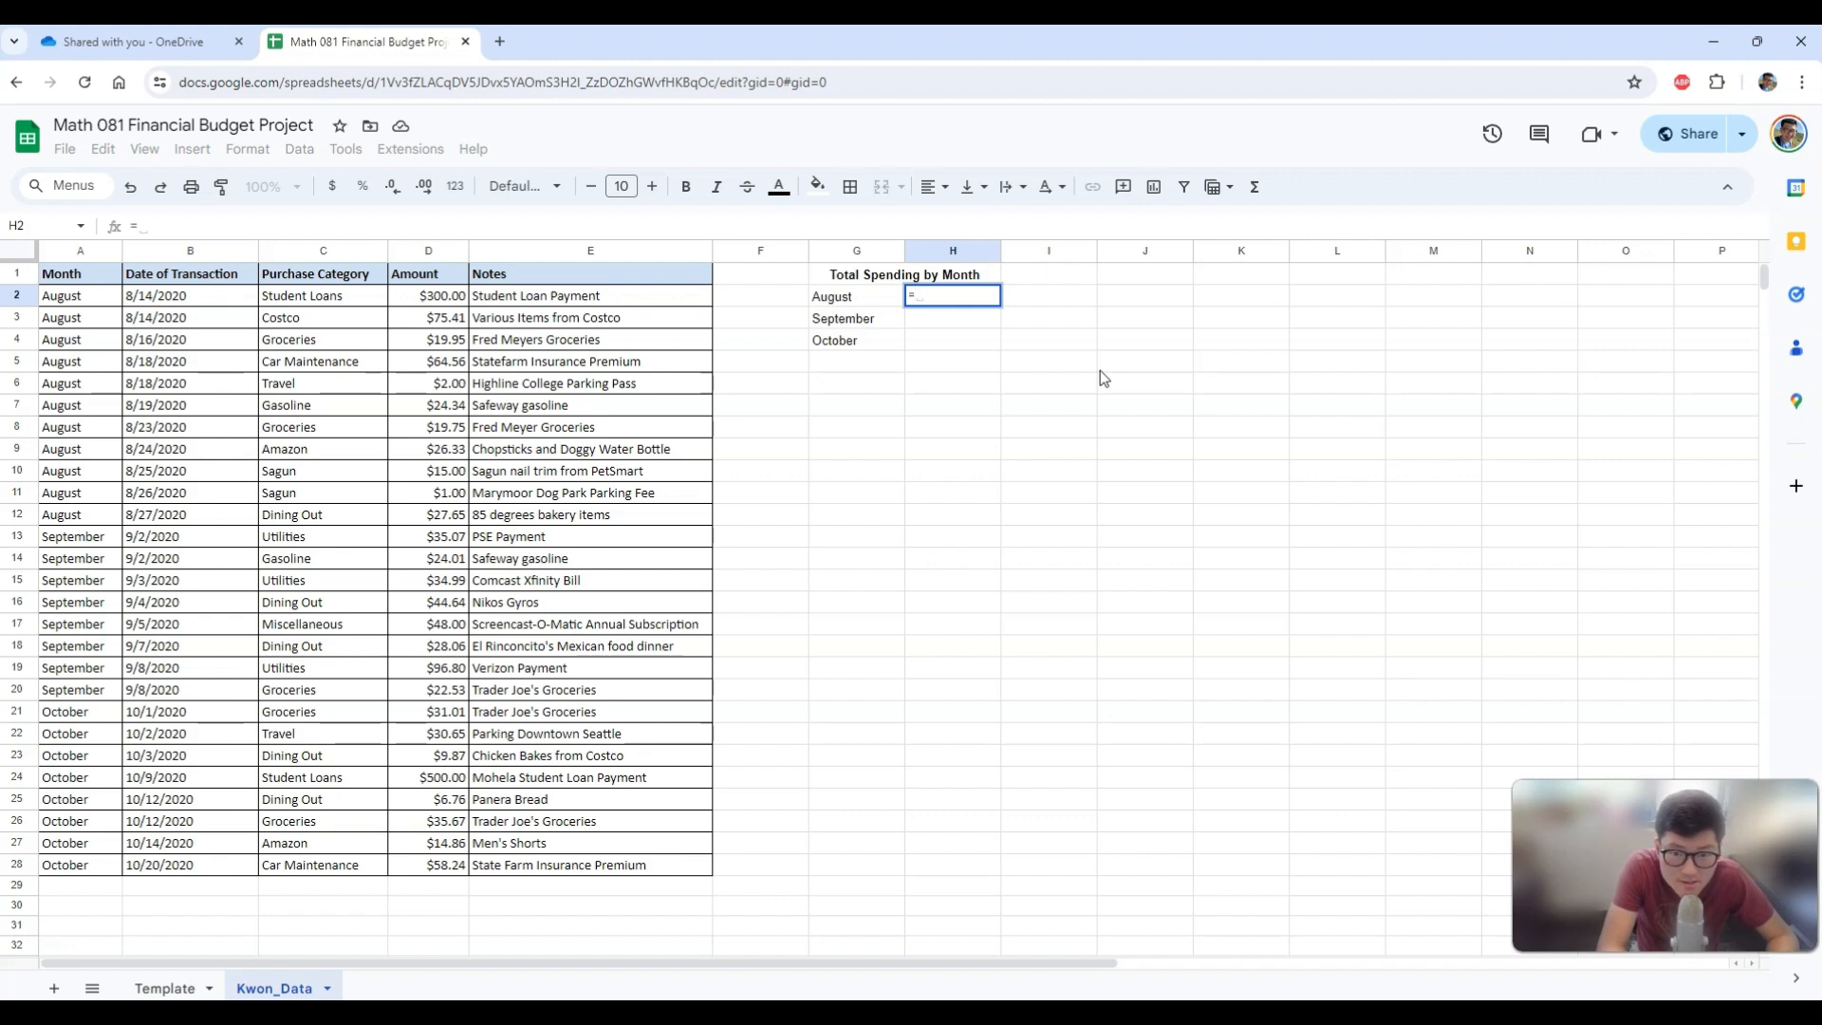
pyautogui.write('sum')
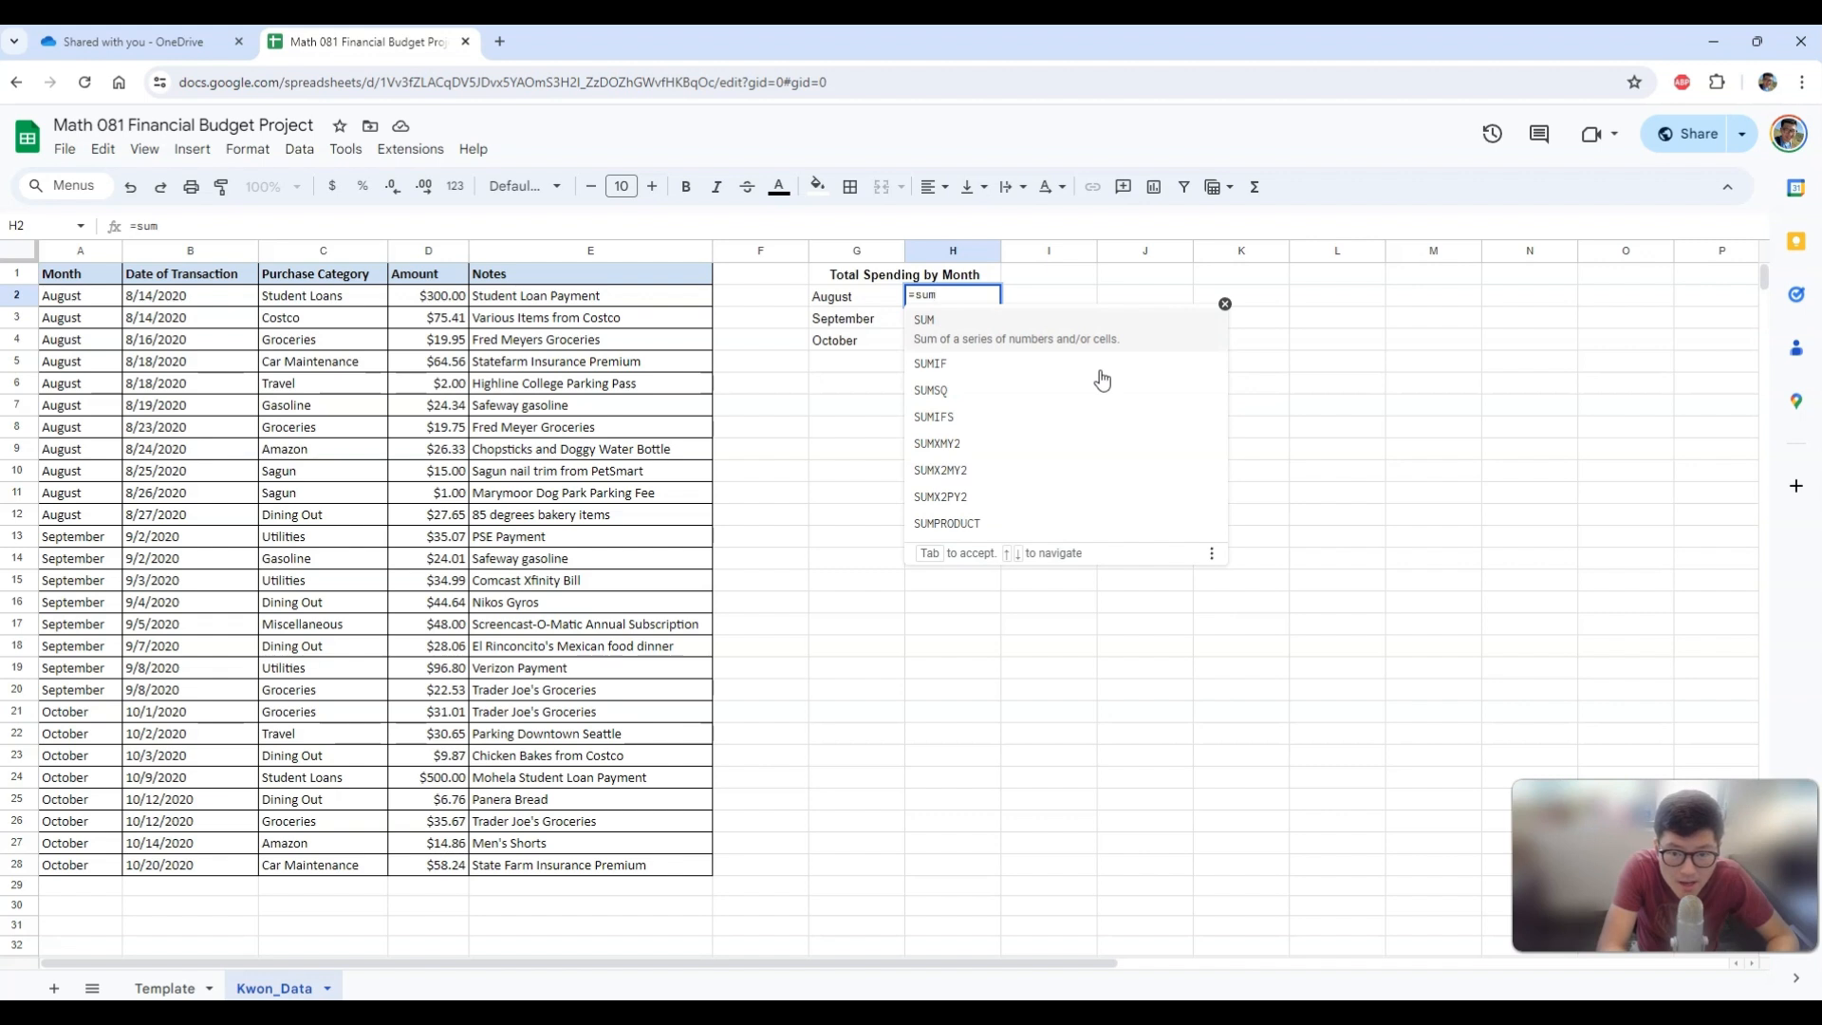
pyautogui.write('ifs')
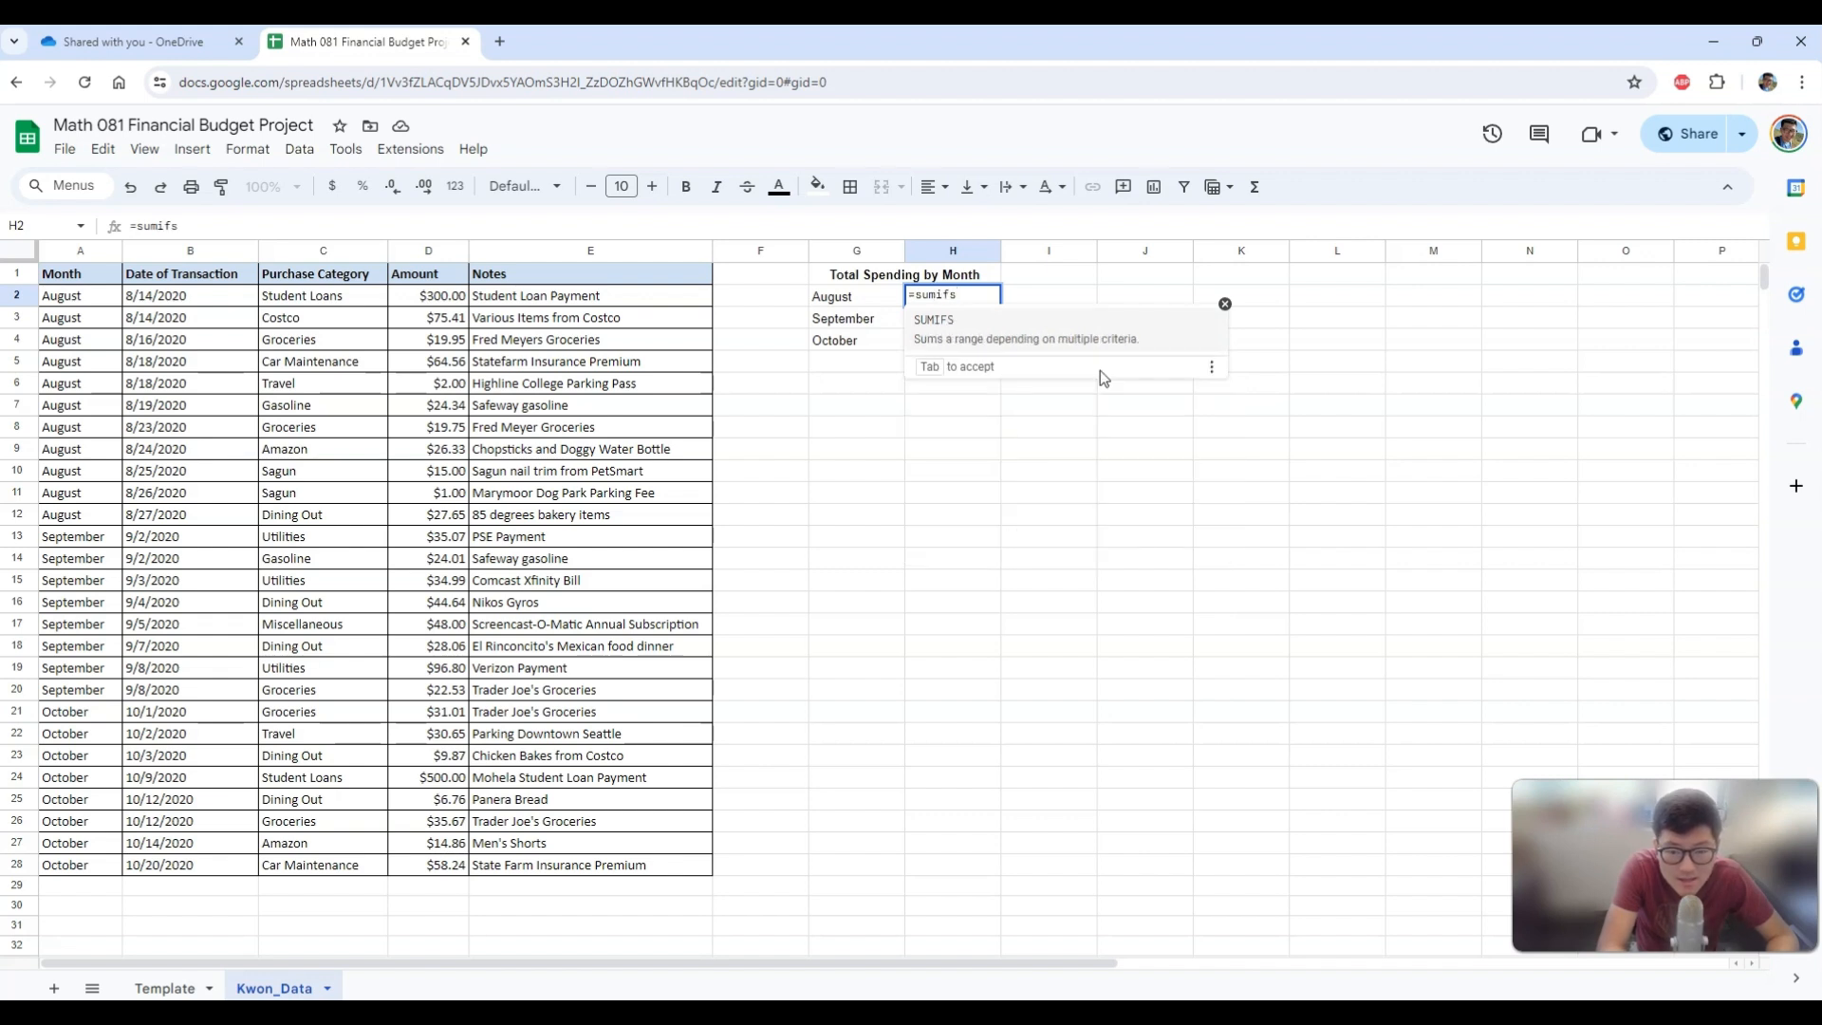
pyautogui.write('(')
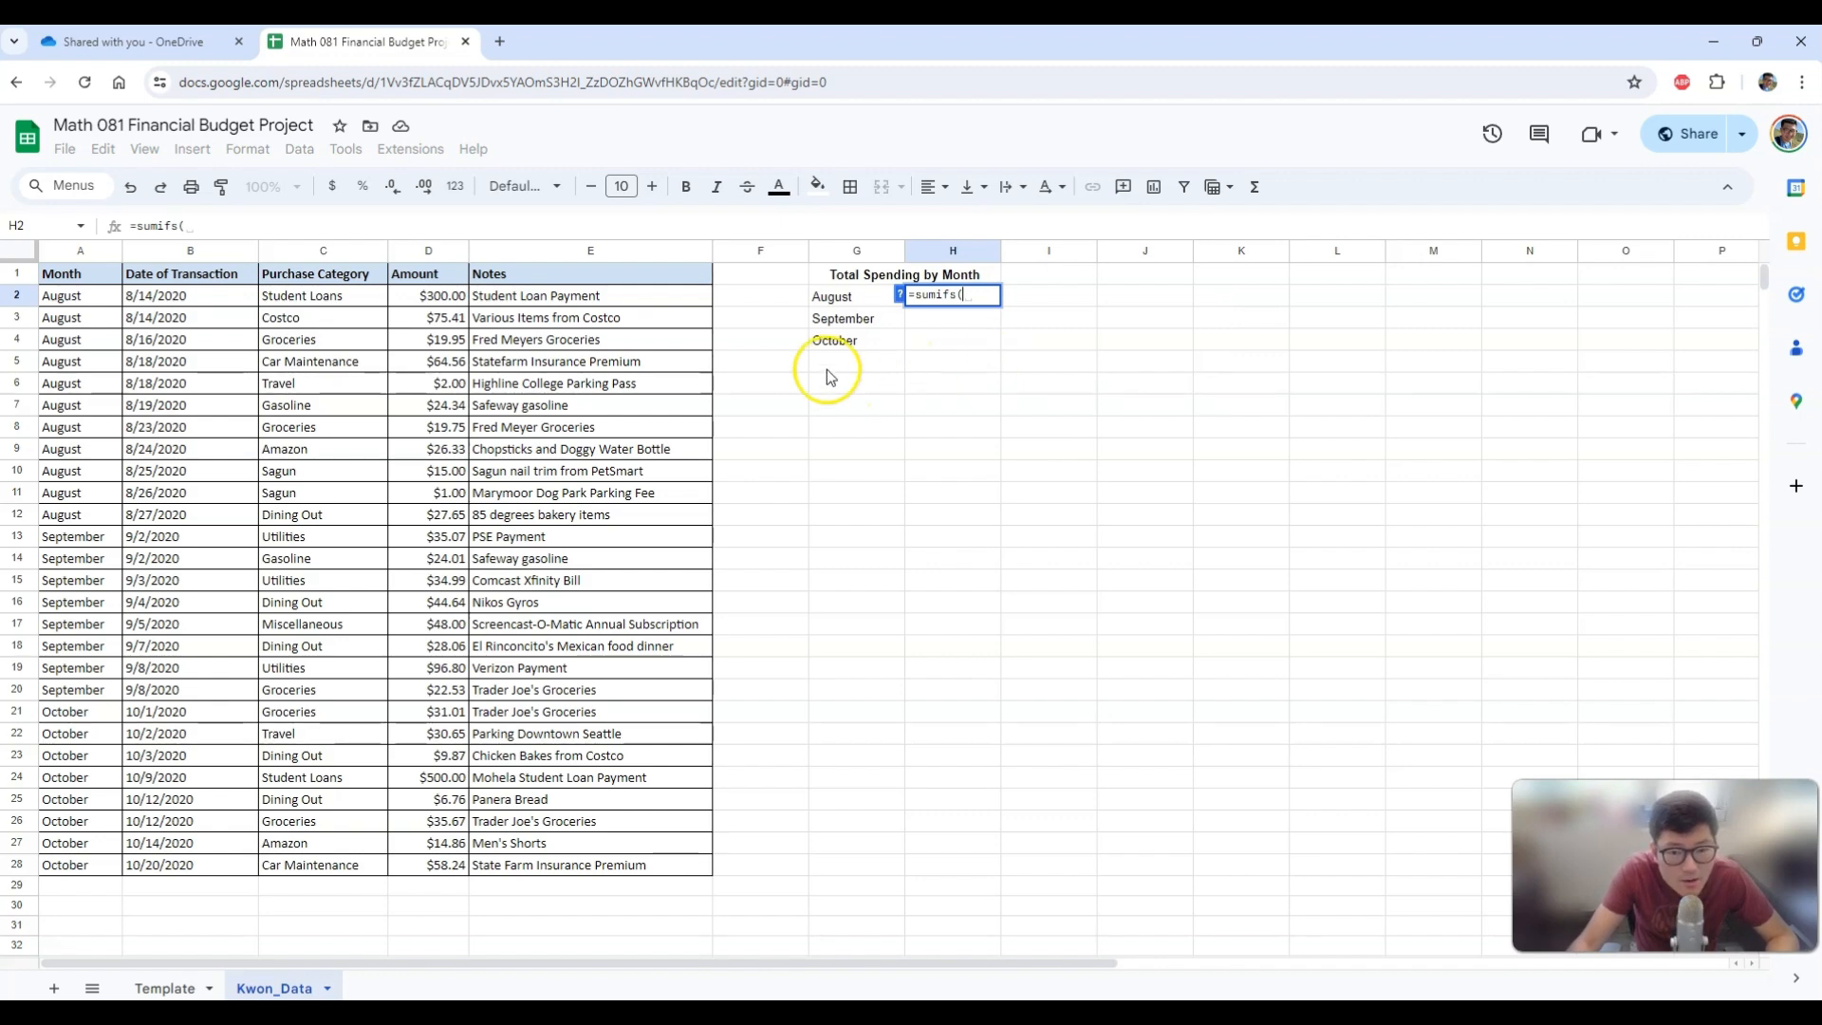
pyautogui.moveTo(442, 304); pyautogui.dragTo(428, 861)
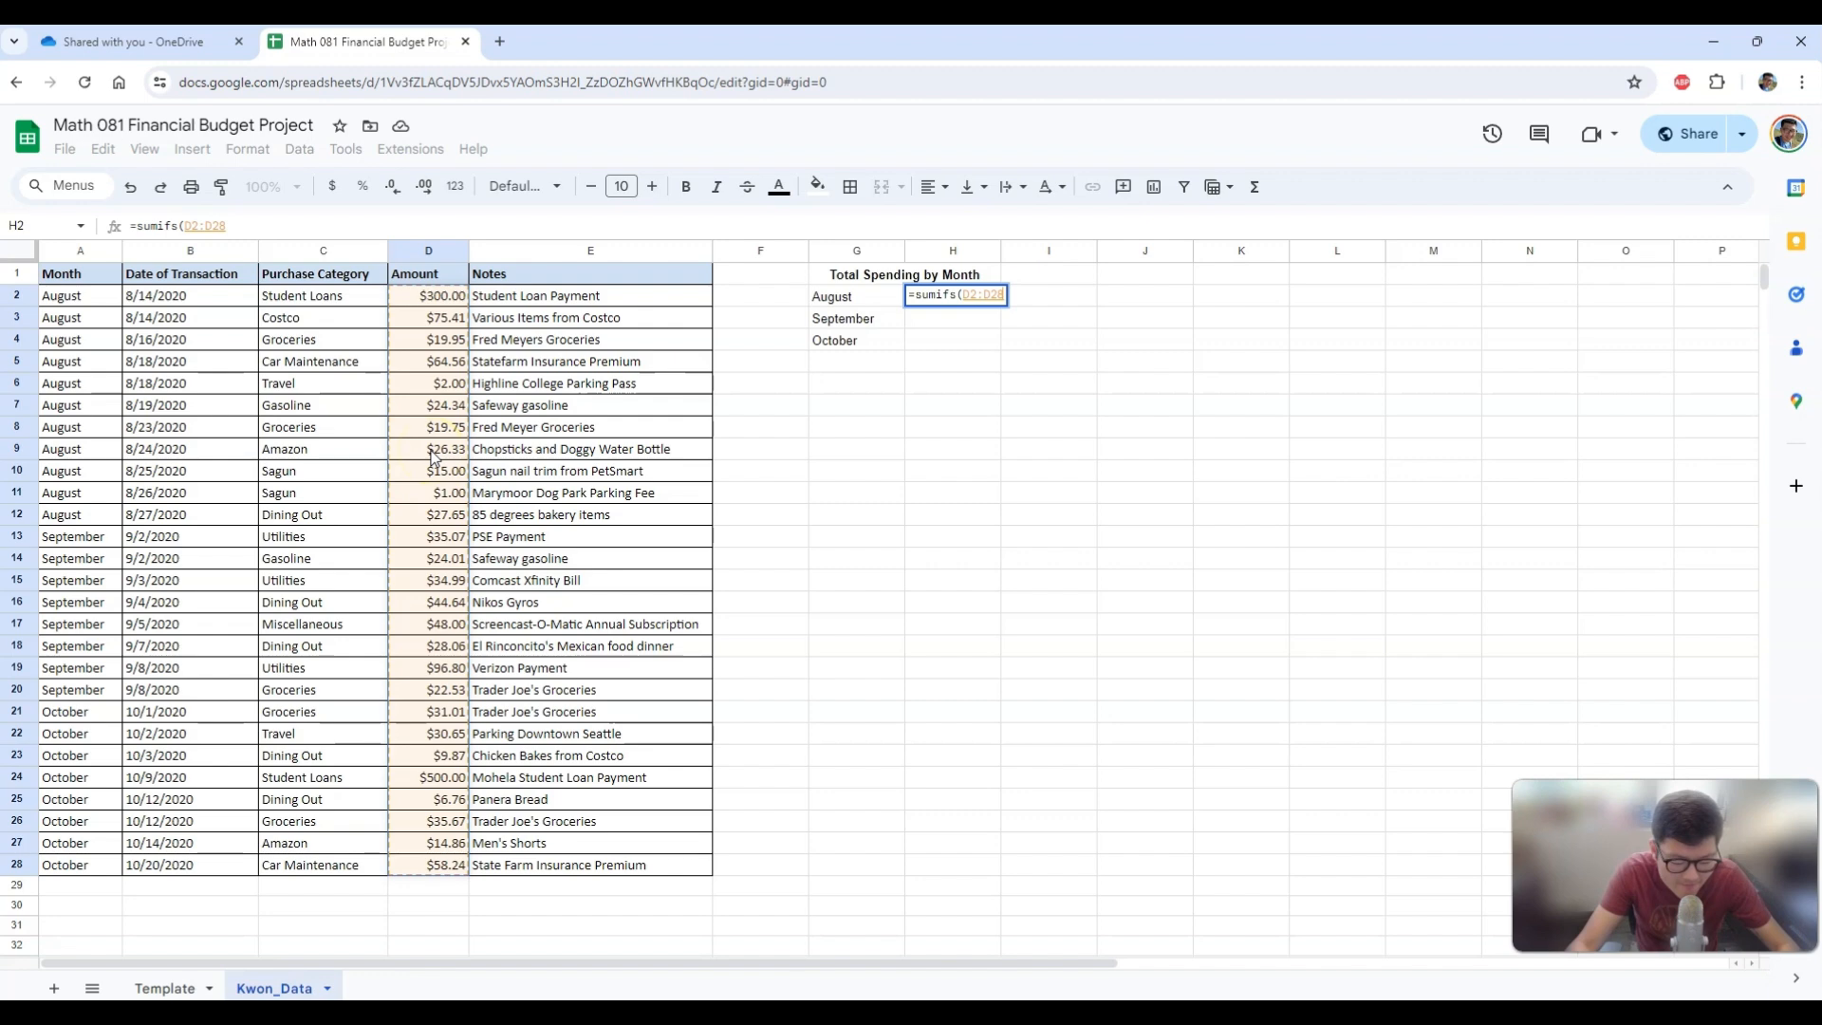
pyautogui.press('F4')
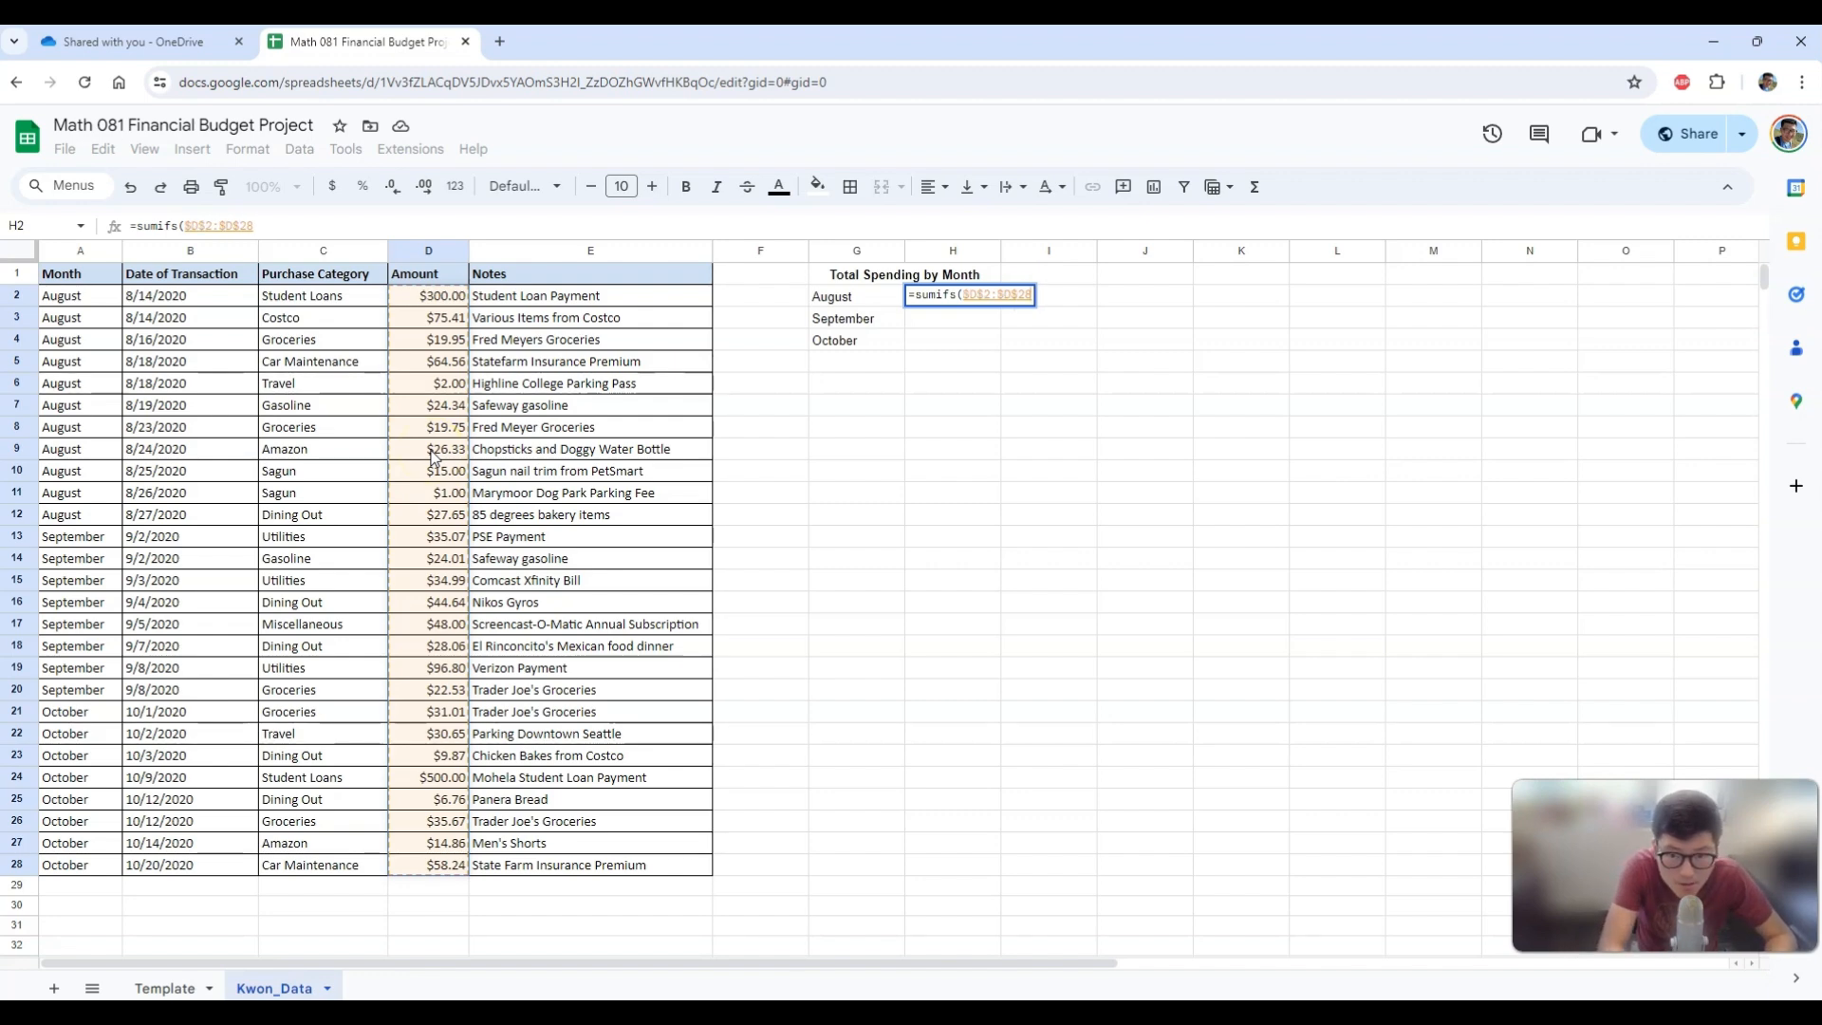
# Complete the H2 SUMIFS formula with criteria range $A$2:$A$28 and cell G2 as the criterion.
pyautogui.write(',')
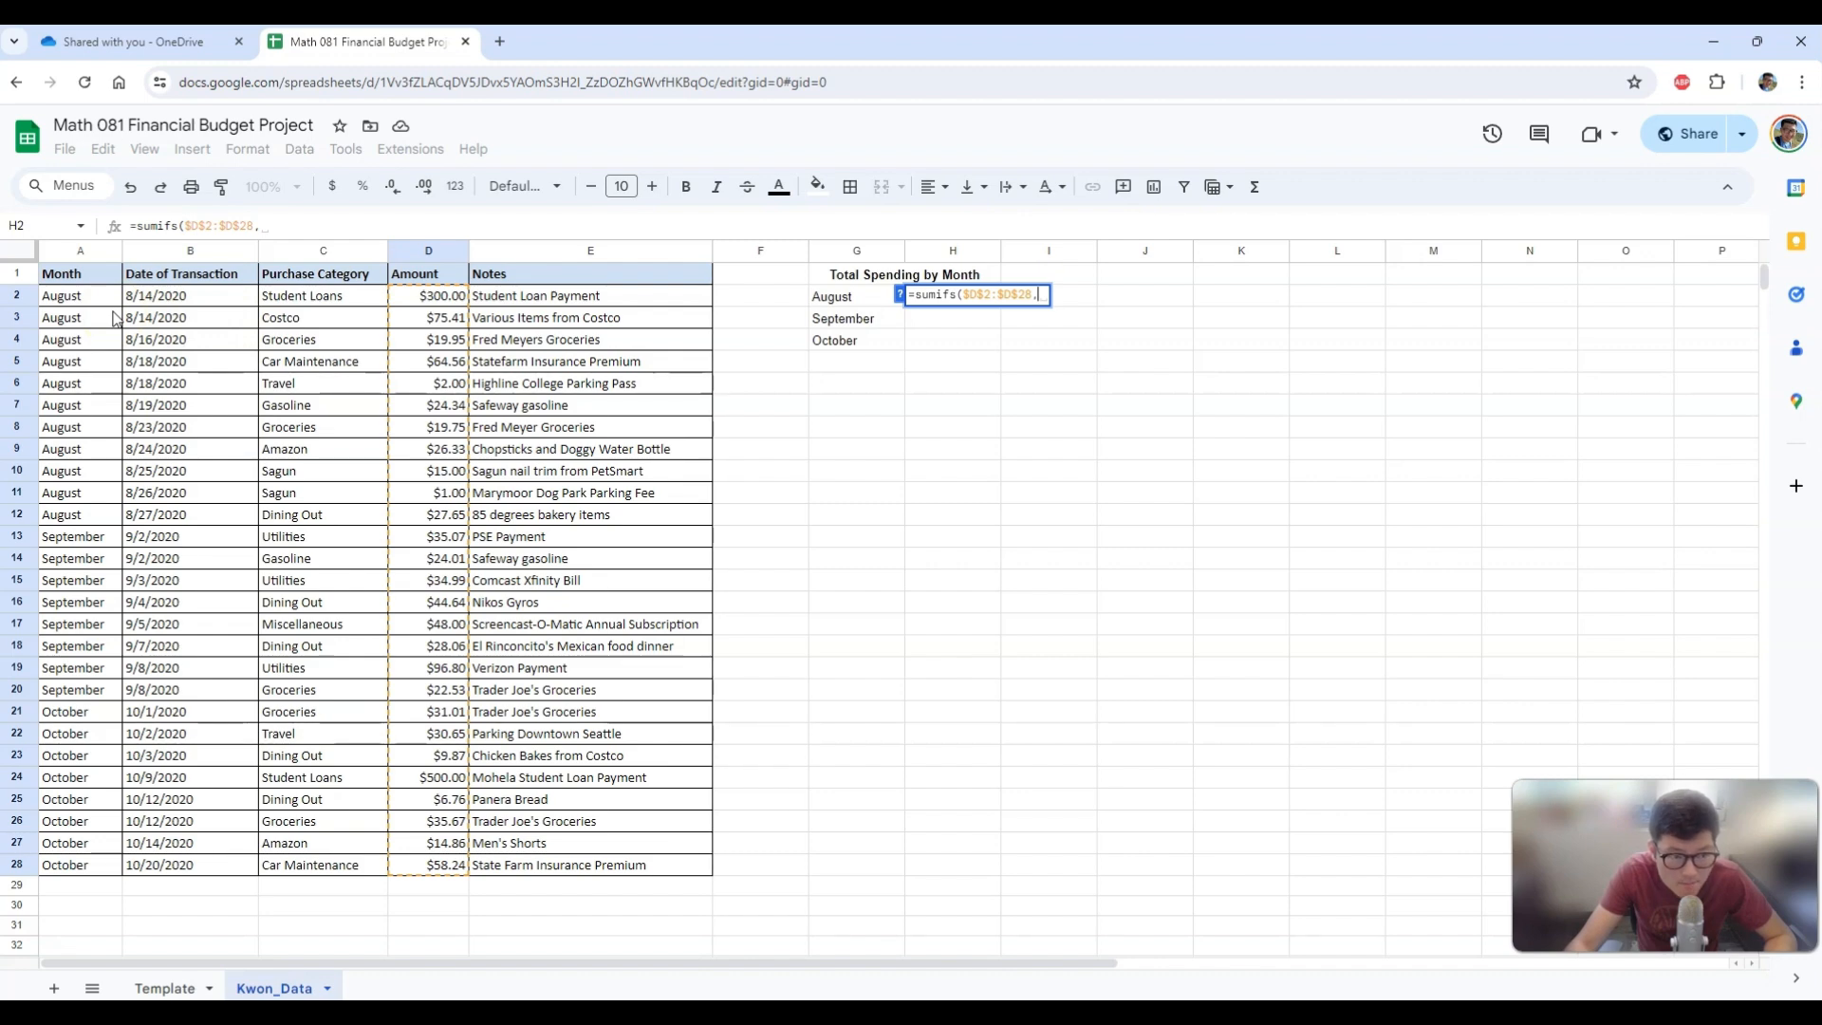
pyautogui.moveTo(86, 302); pyautogui.dragTo(84, 863)
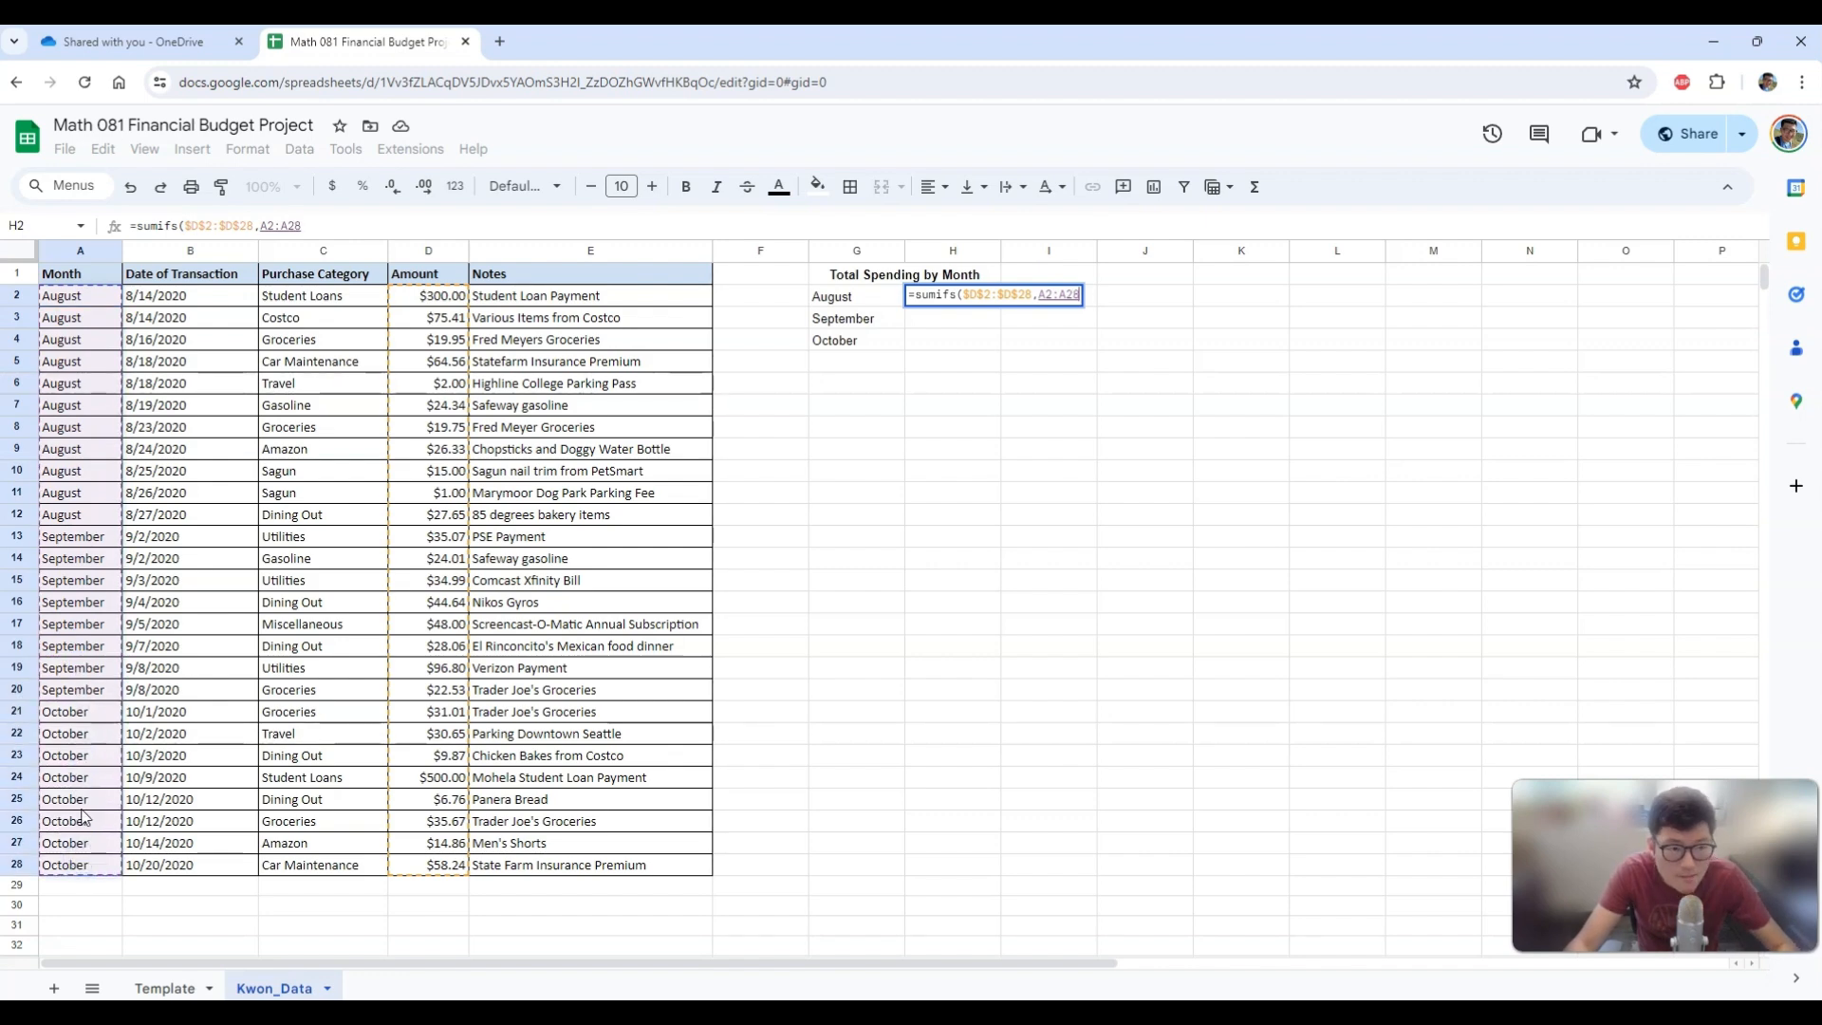
pyautogui.press('F4')
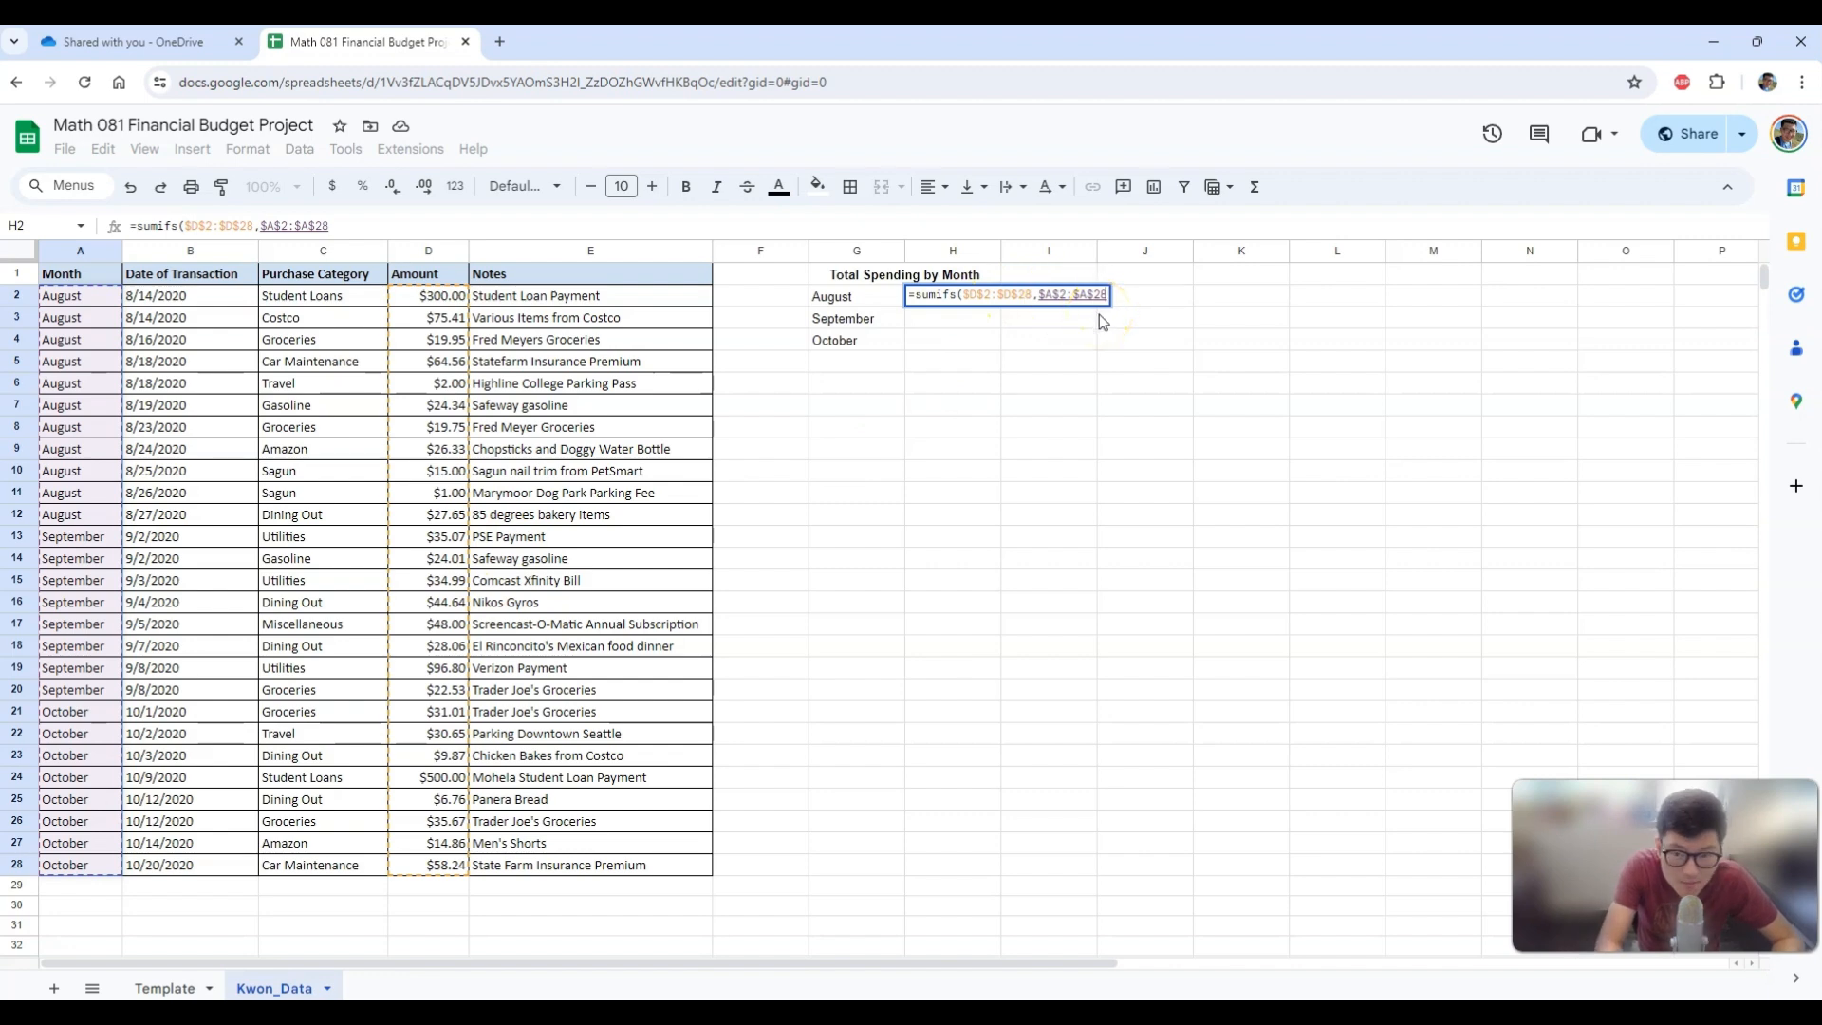
pyautogui.write(',')
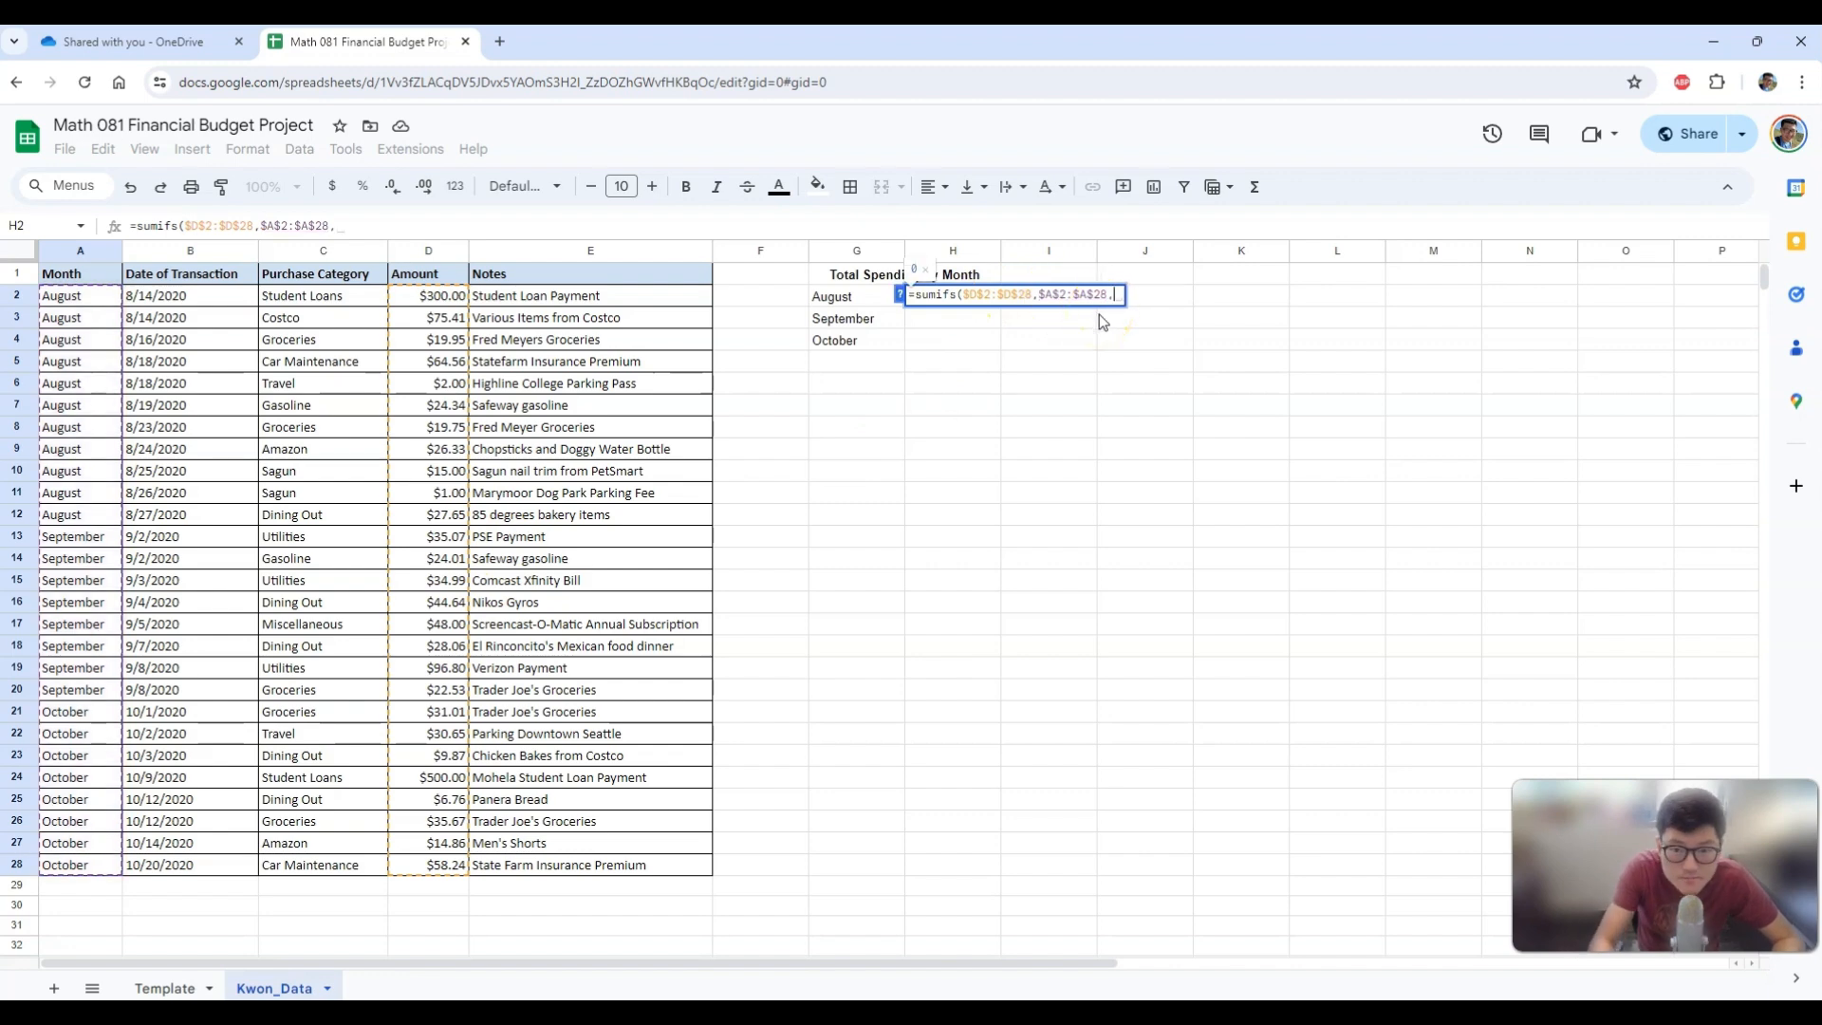
pyautogui.click(849, 299)
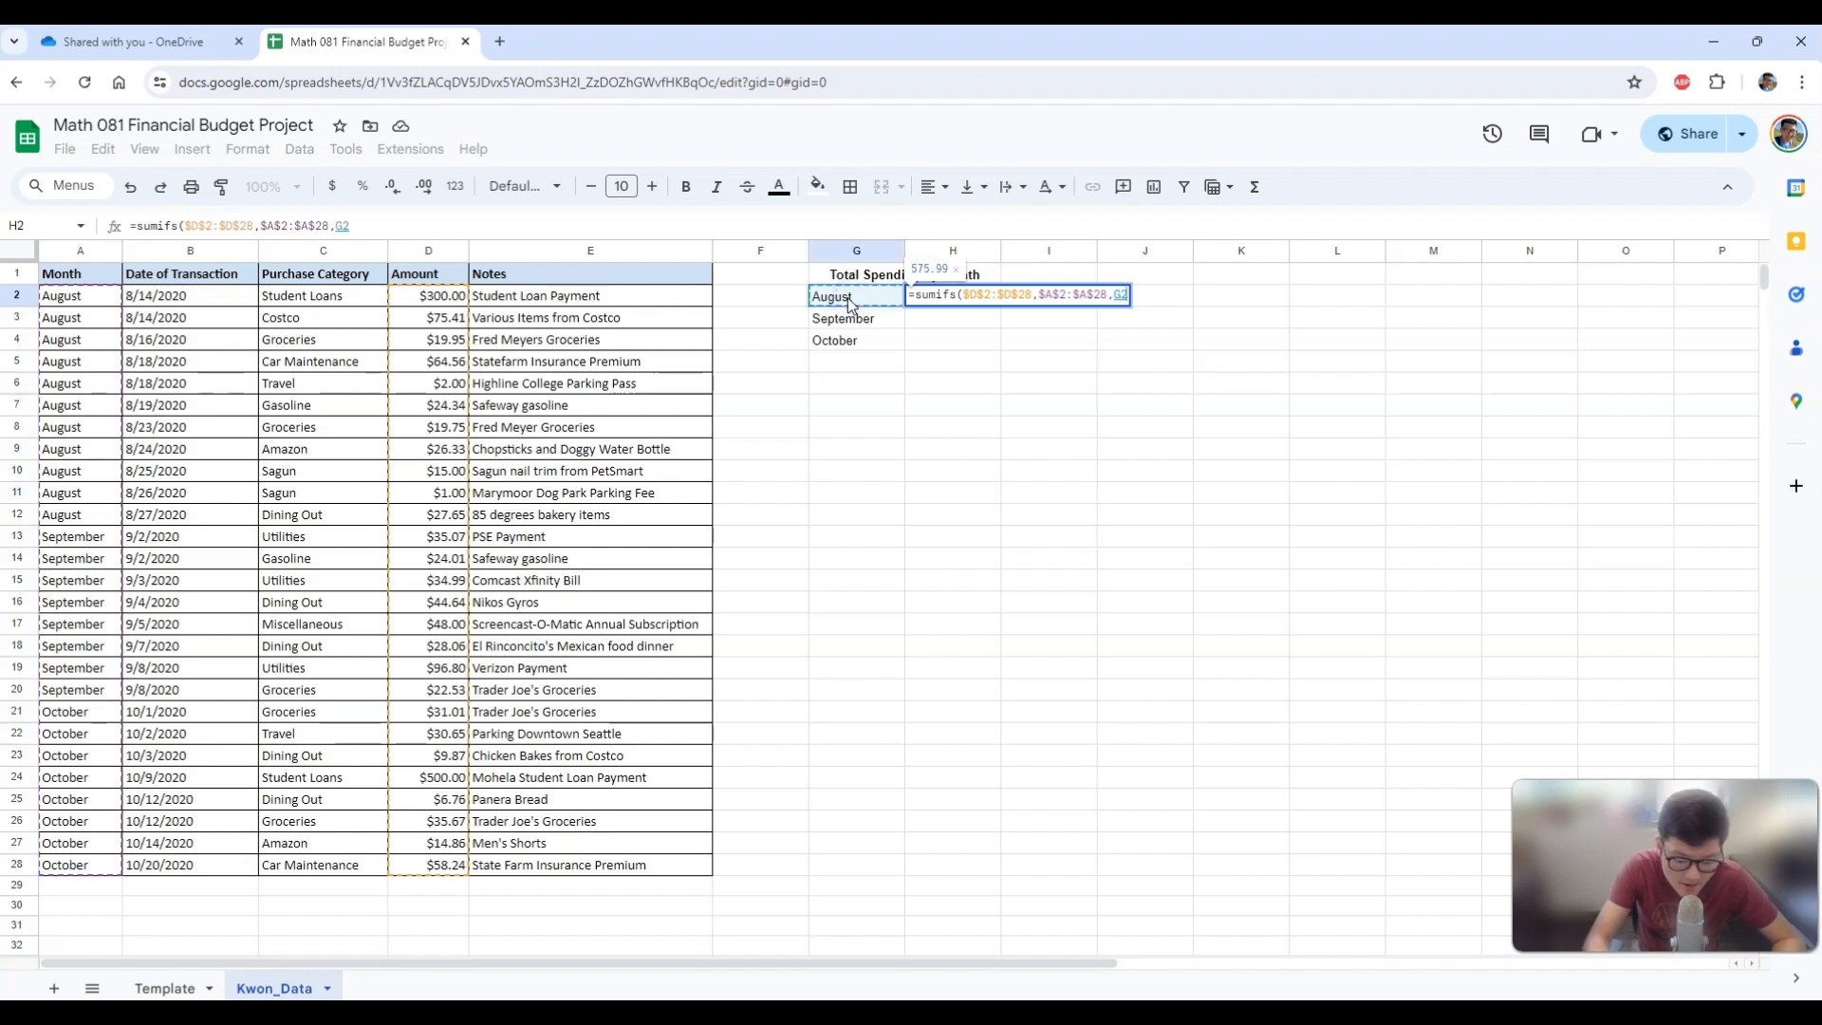
pyautogui.write(')')
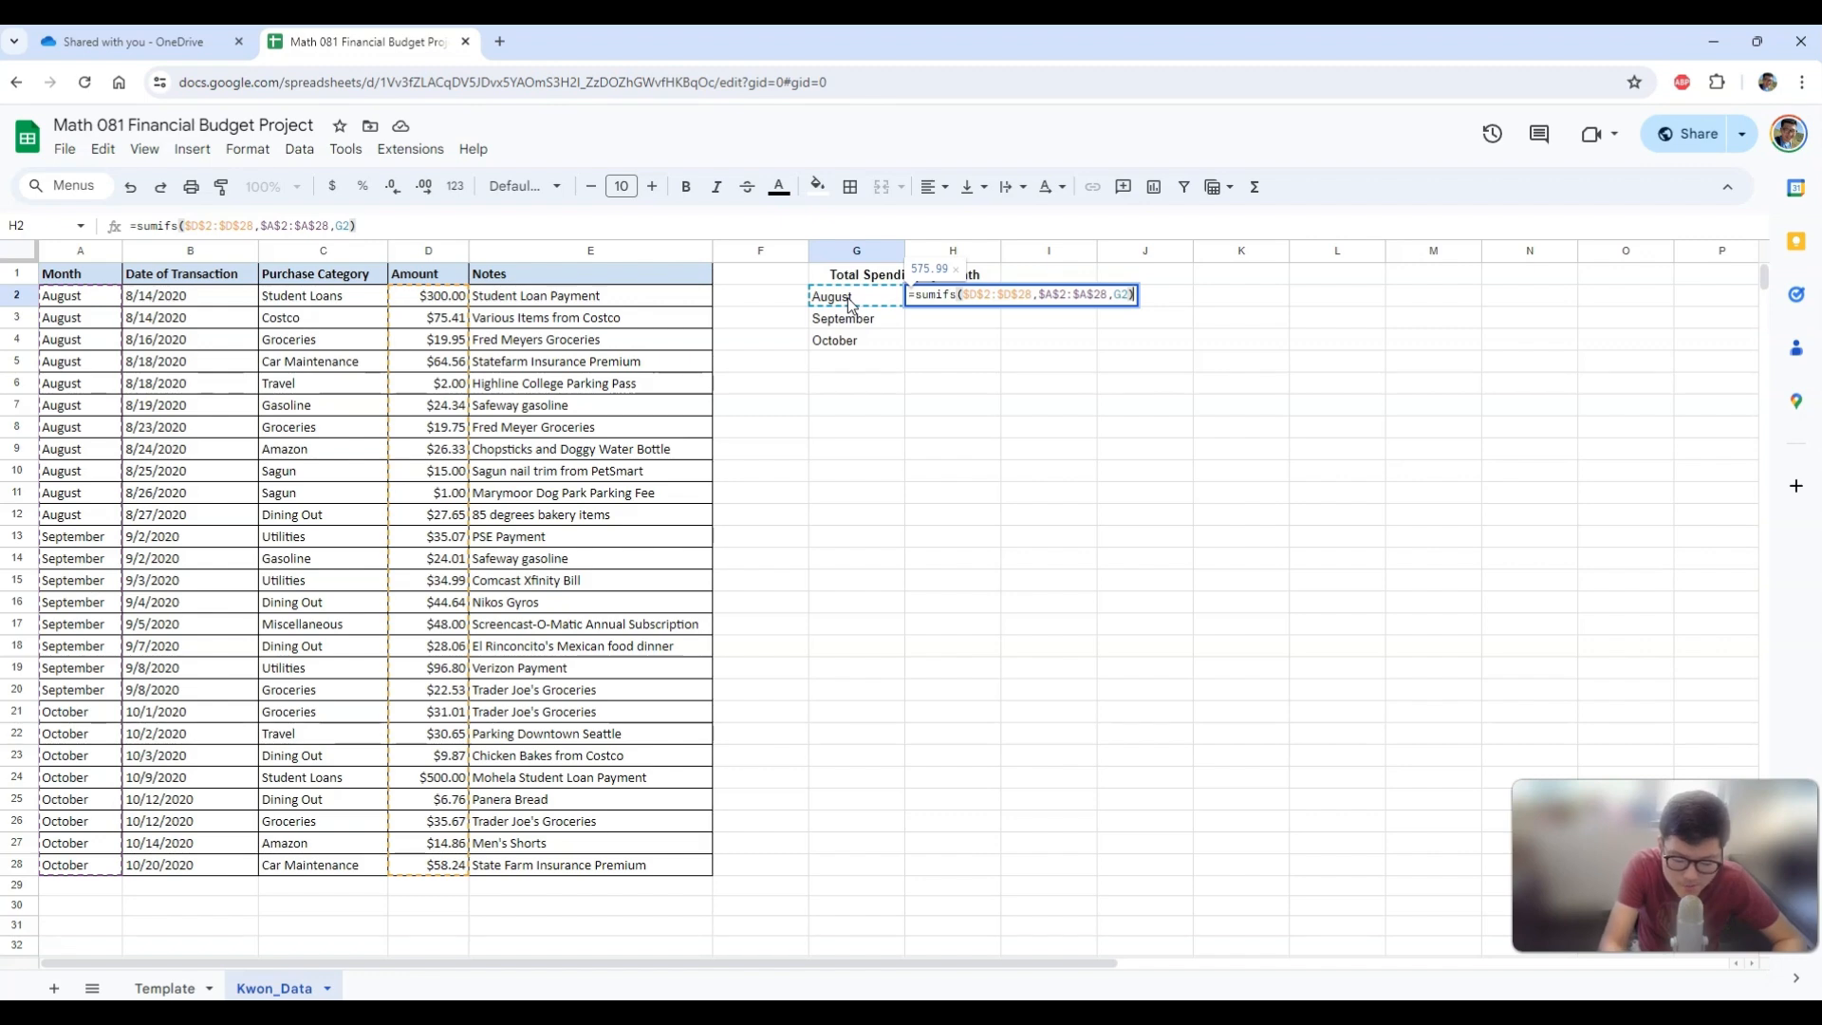
pyautogui.press('Return')
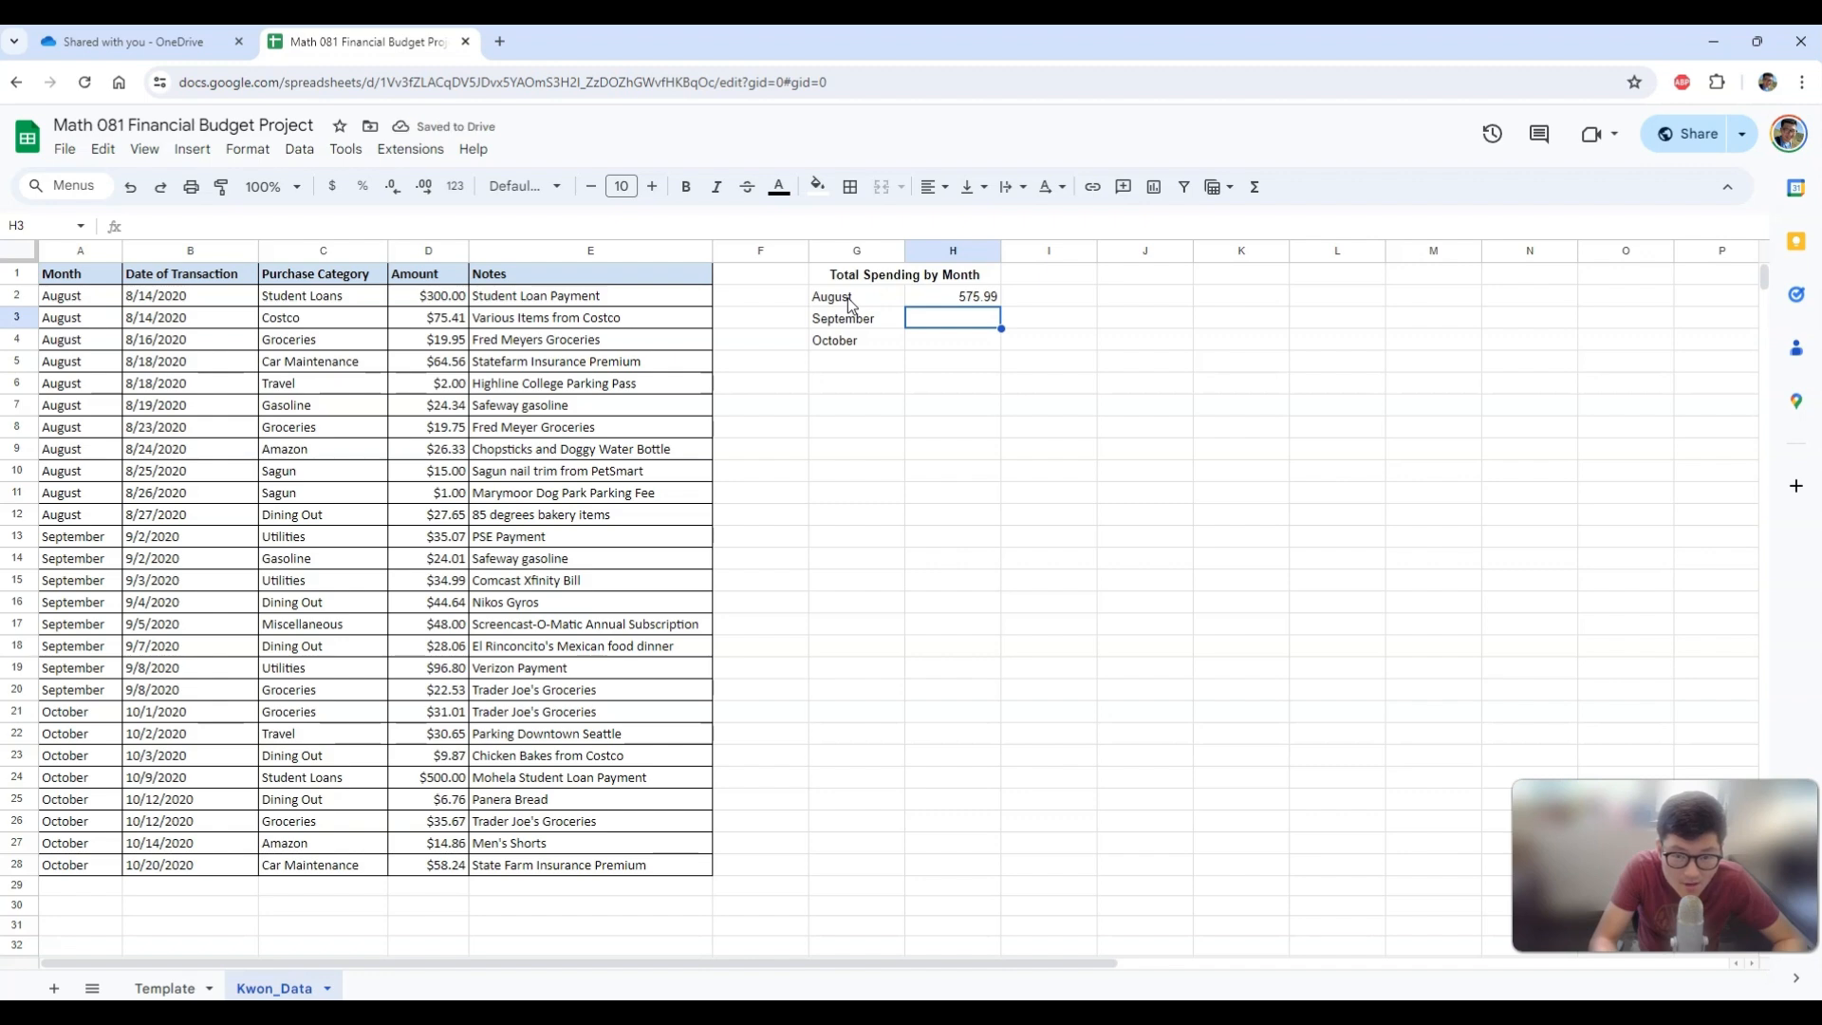
# Format the August total in H2 as currency and fill its formula down through H4.
pyautogui.click(968, 299)
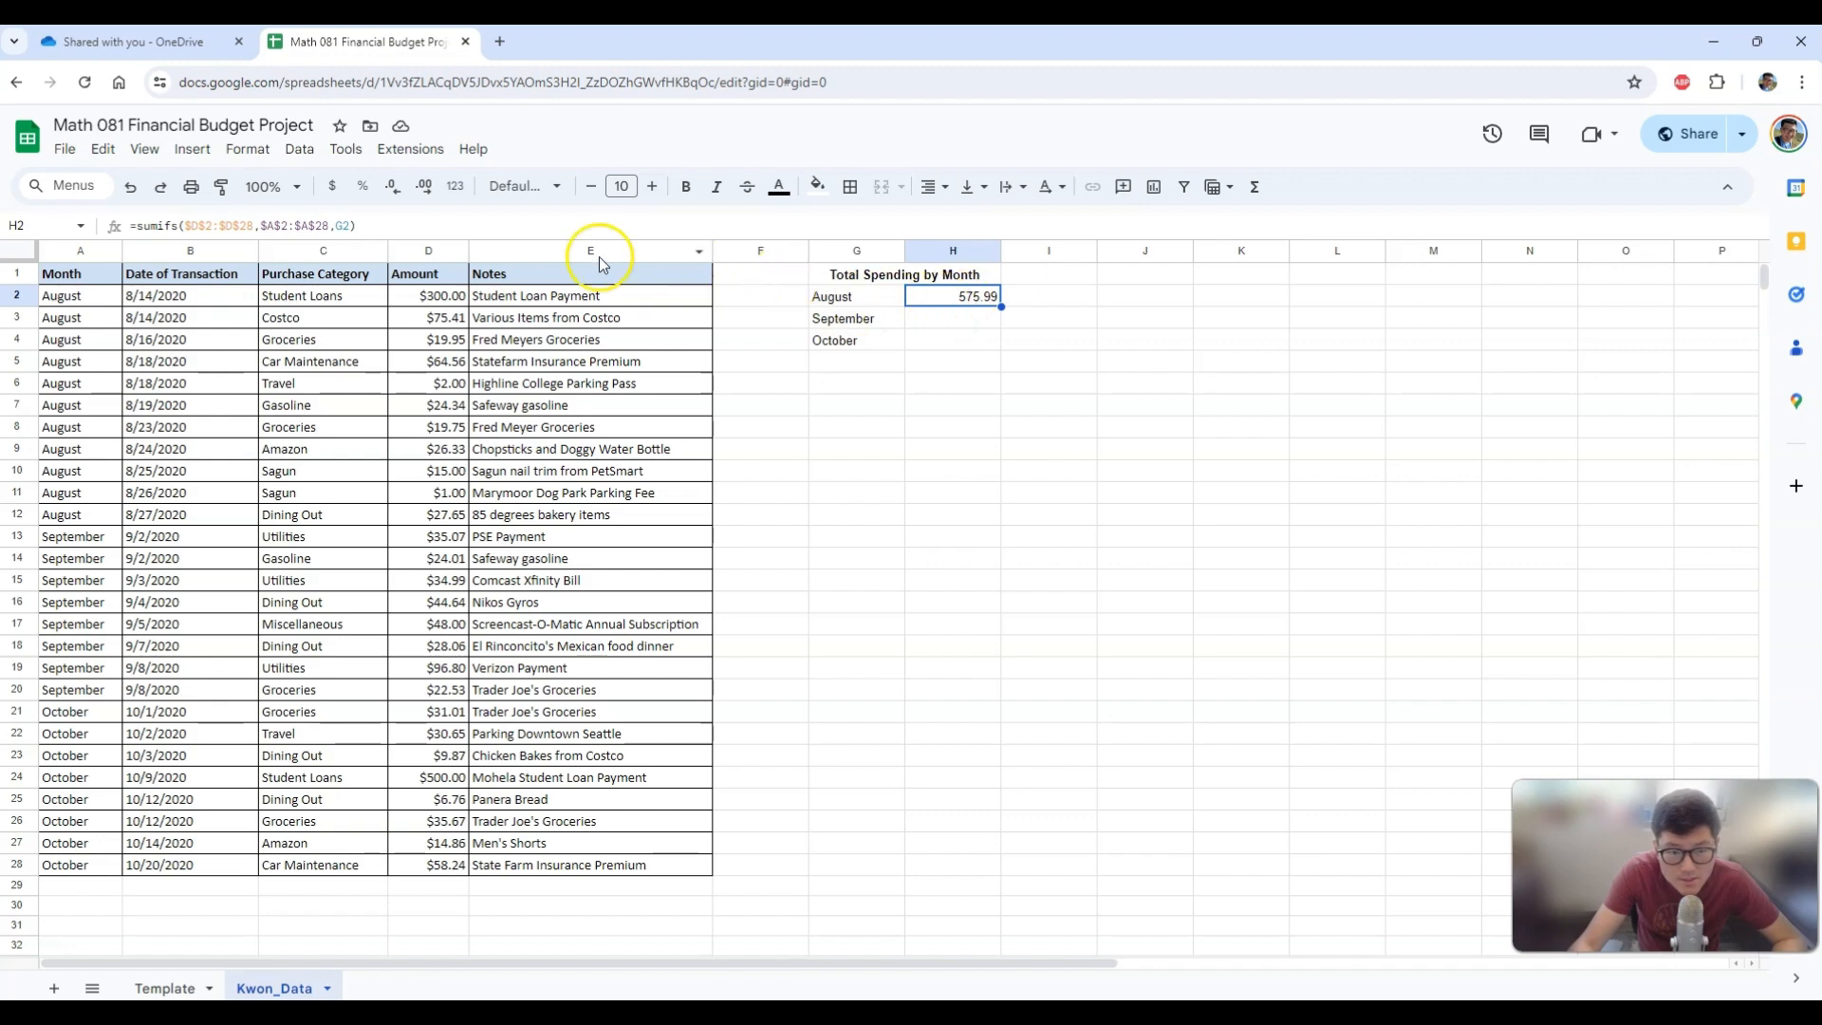
pyautogui.click(333, 194)
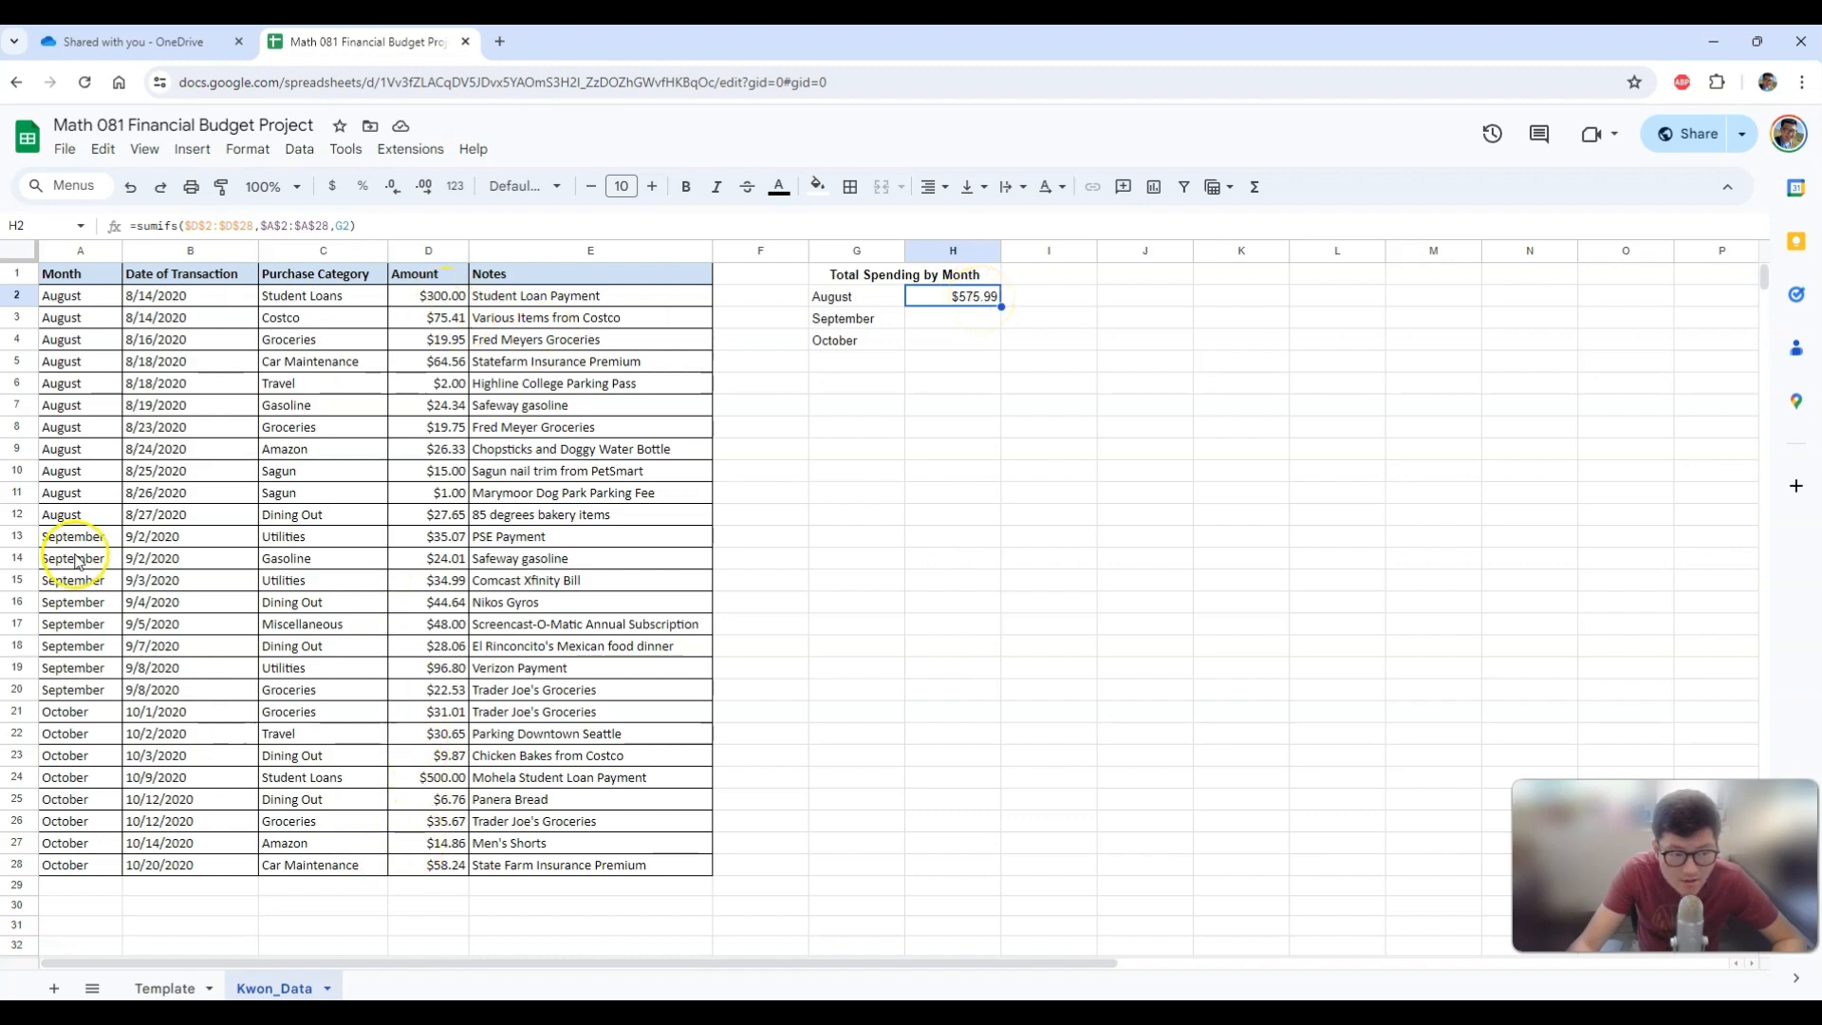
pyautogui.click(849, 301)
pyautogui.click(957, 300)
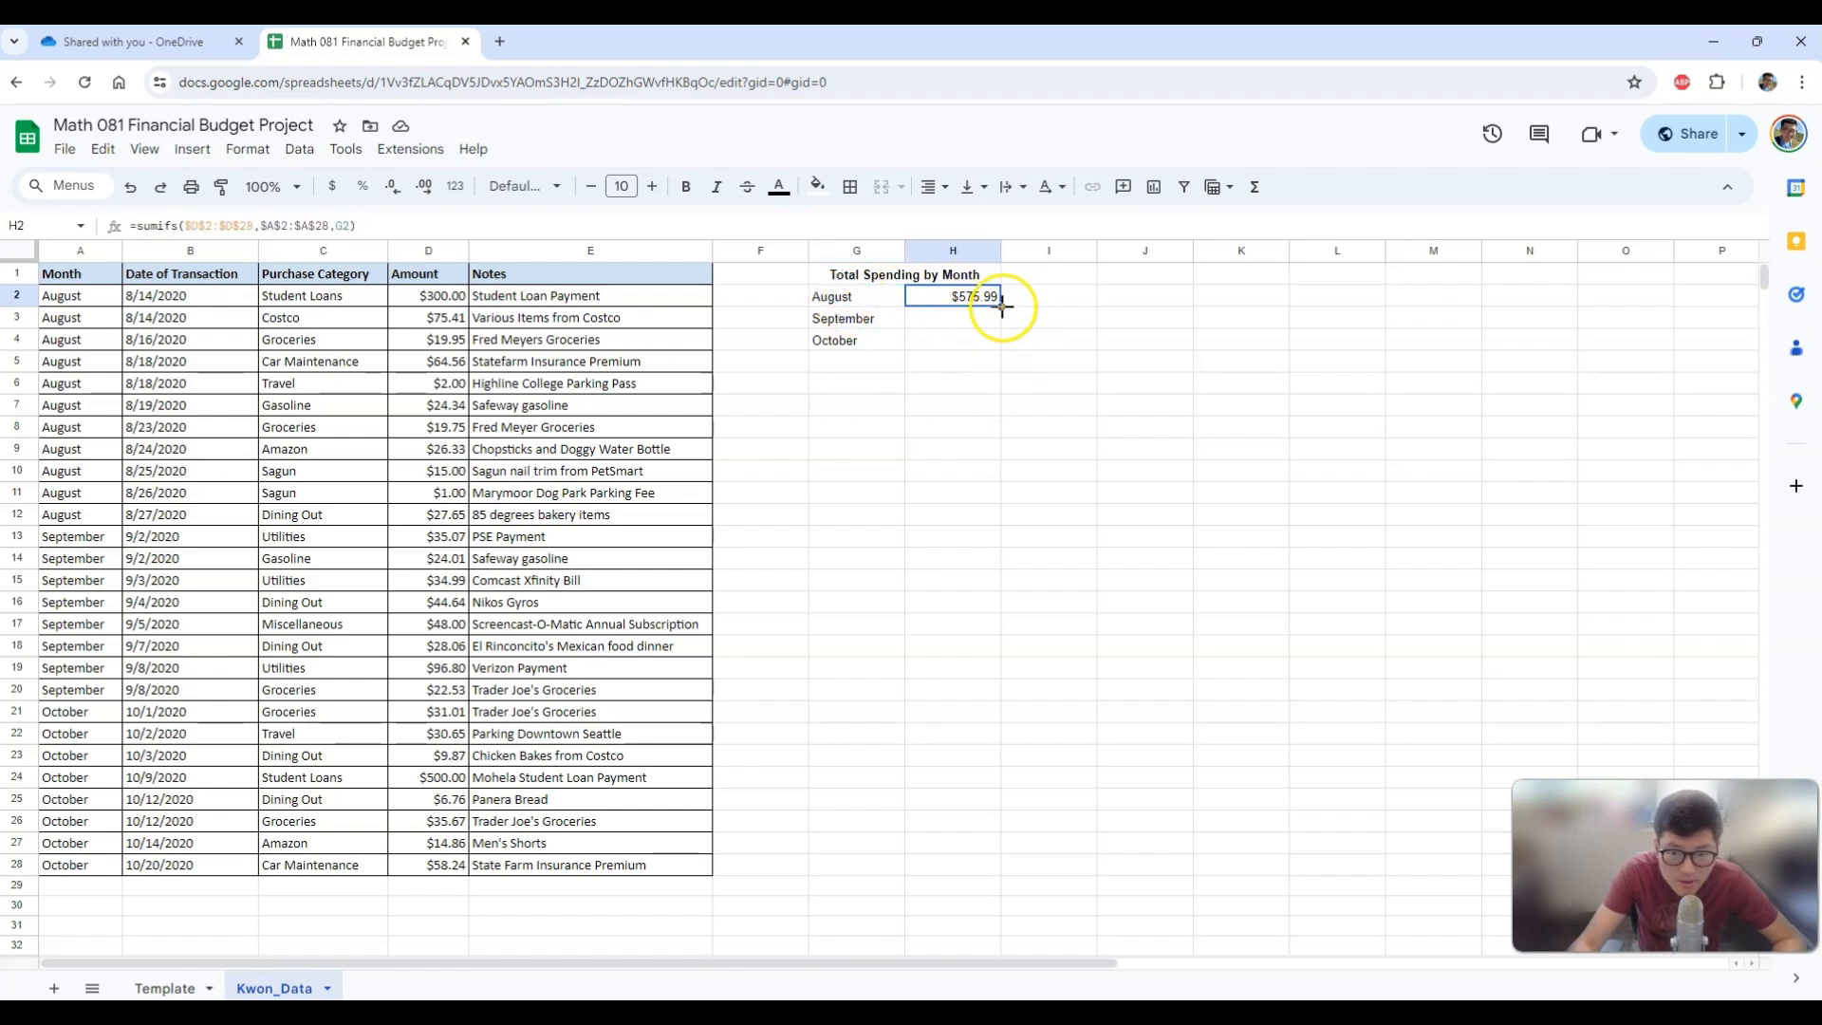
pyautogui.moveTo(996, 339); pyautogui.dragTo(996, 342)
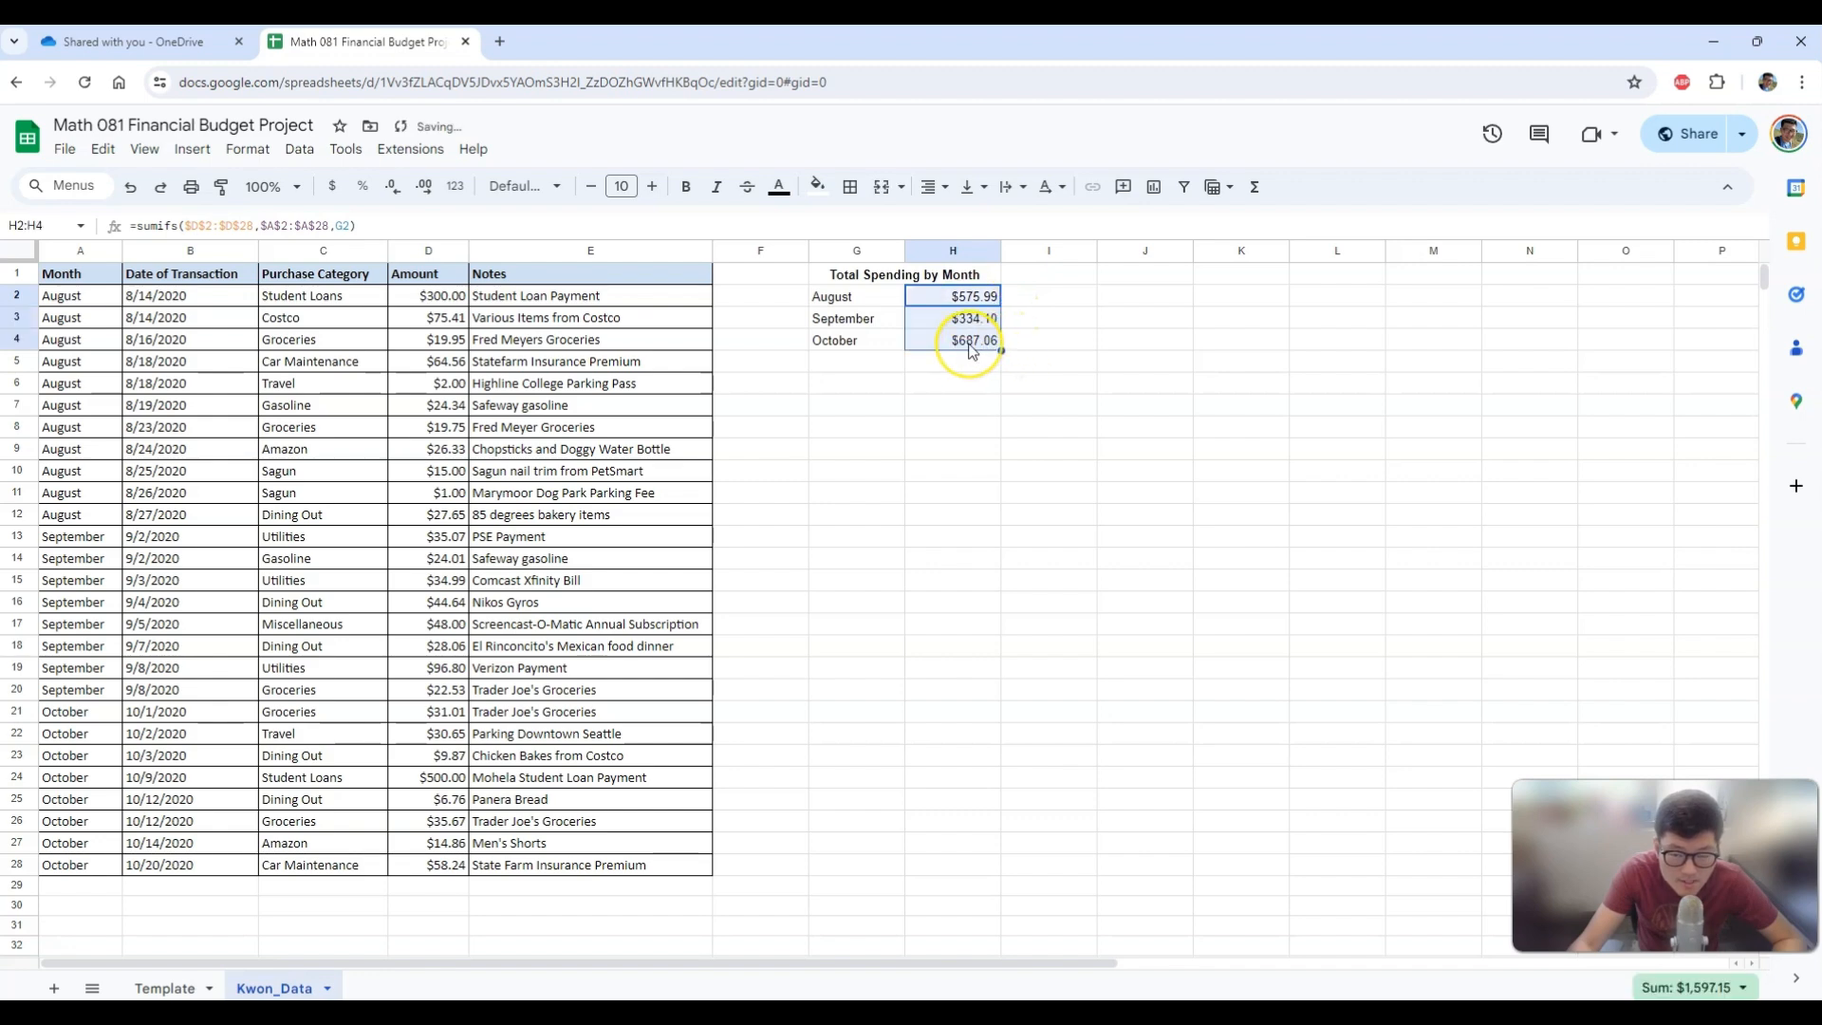
pyautogui.click(1103, 400)
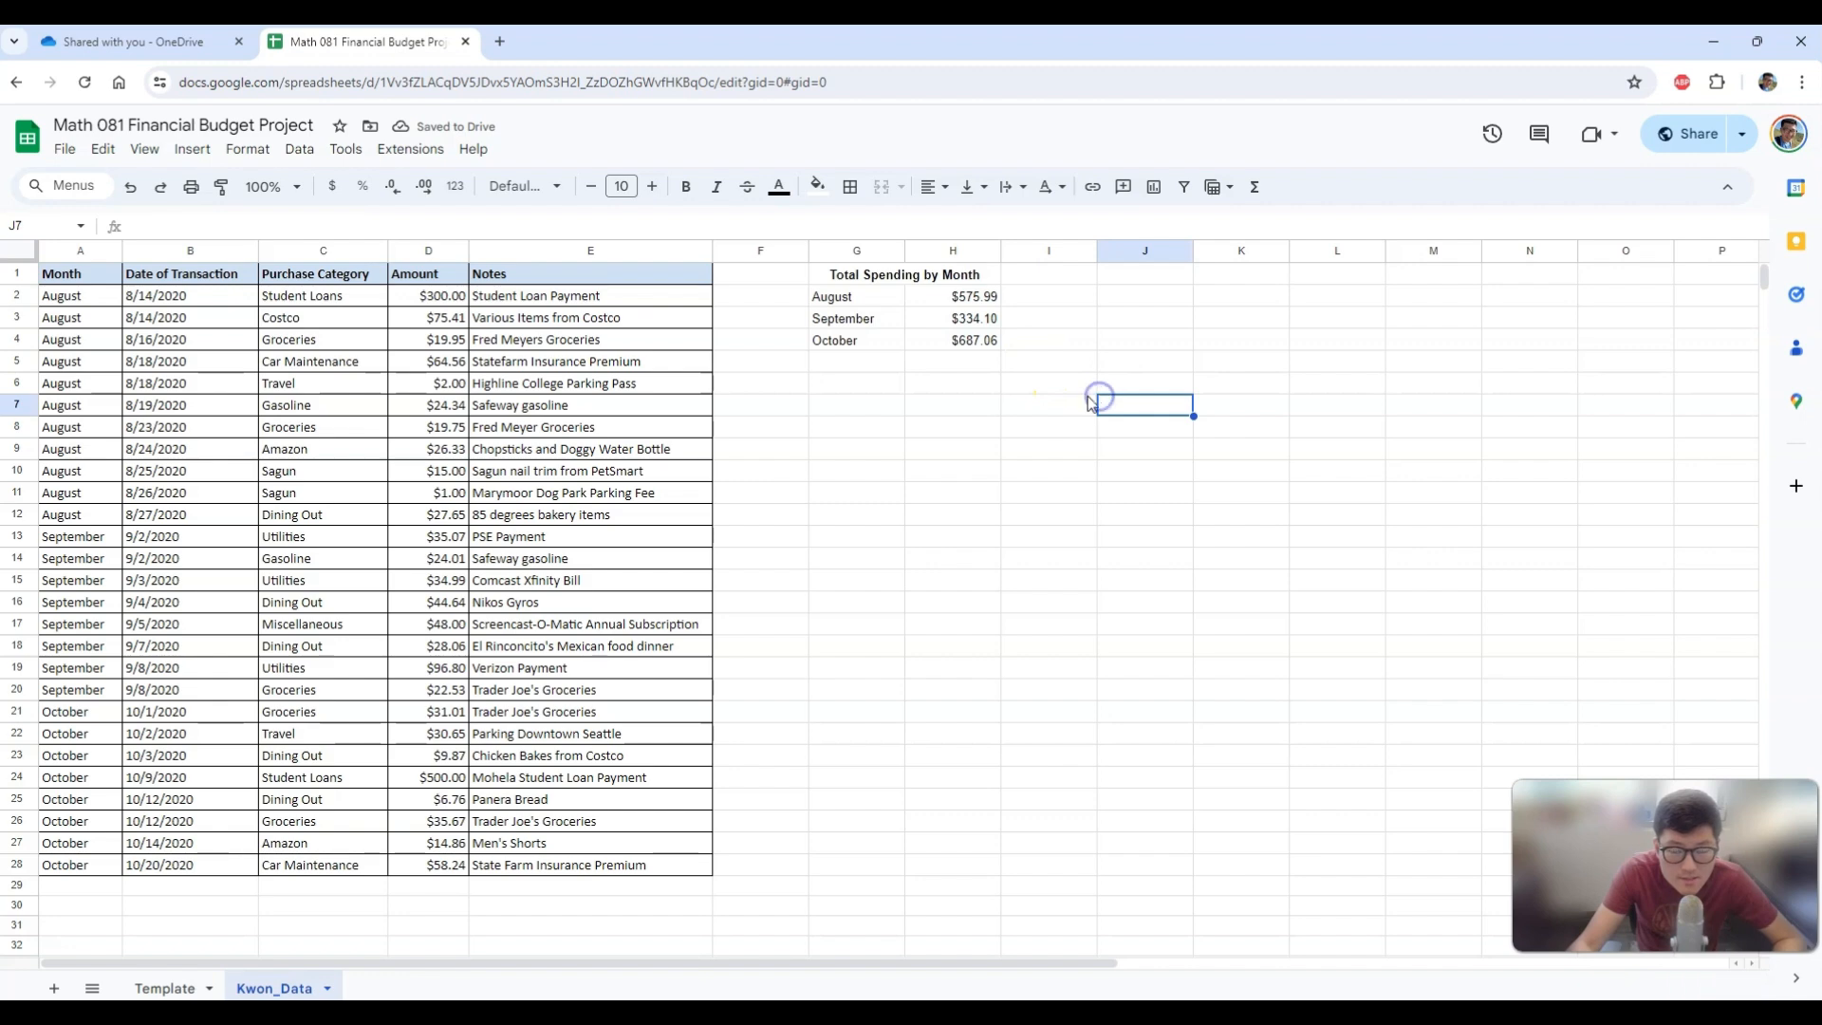
# Apply outer borders around the monthly spending table in G1:H4.
pyautogui.moveTo(878, 276); pyautogui.dragTo(888, 334)
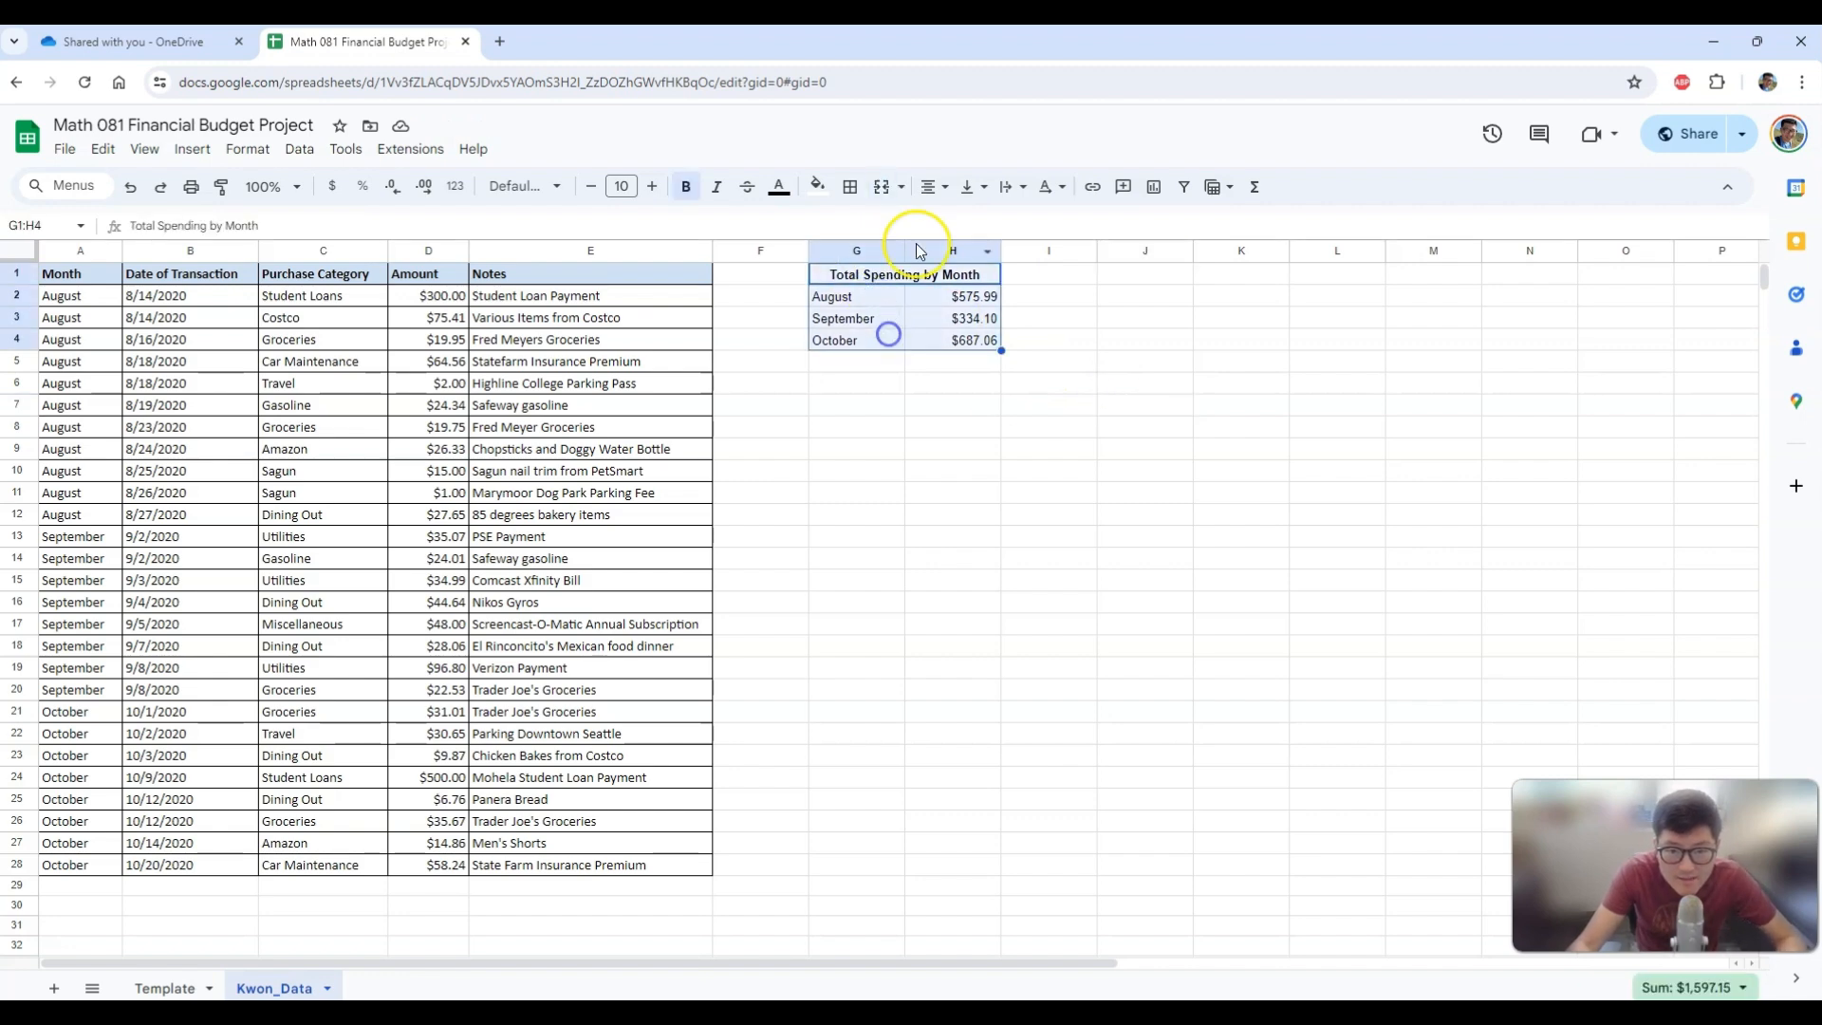
pyautogui.click(850, 186)
pyautogui.click(990, 230)
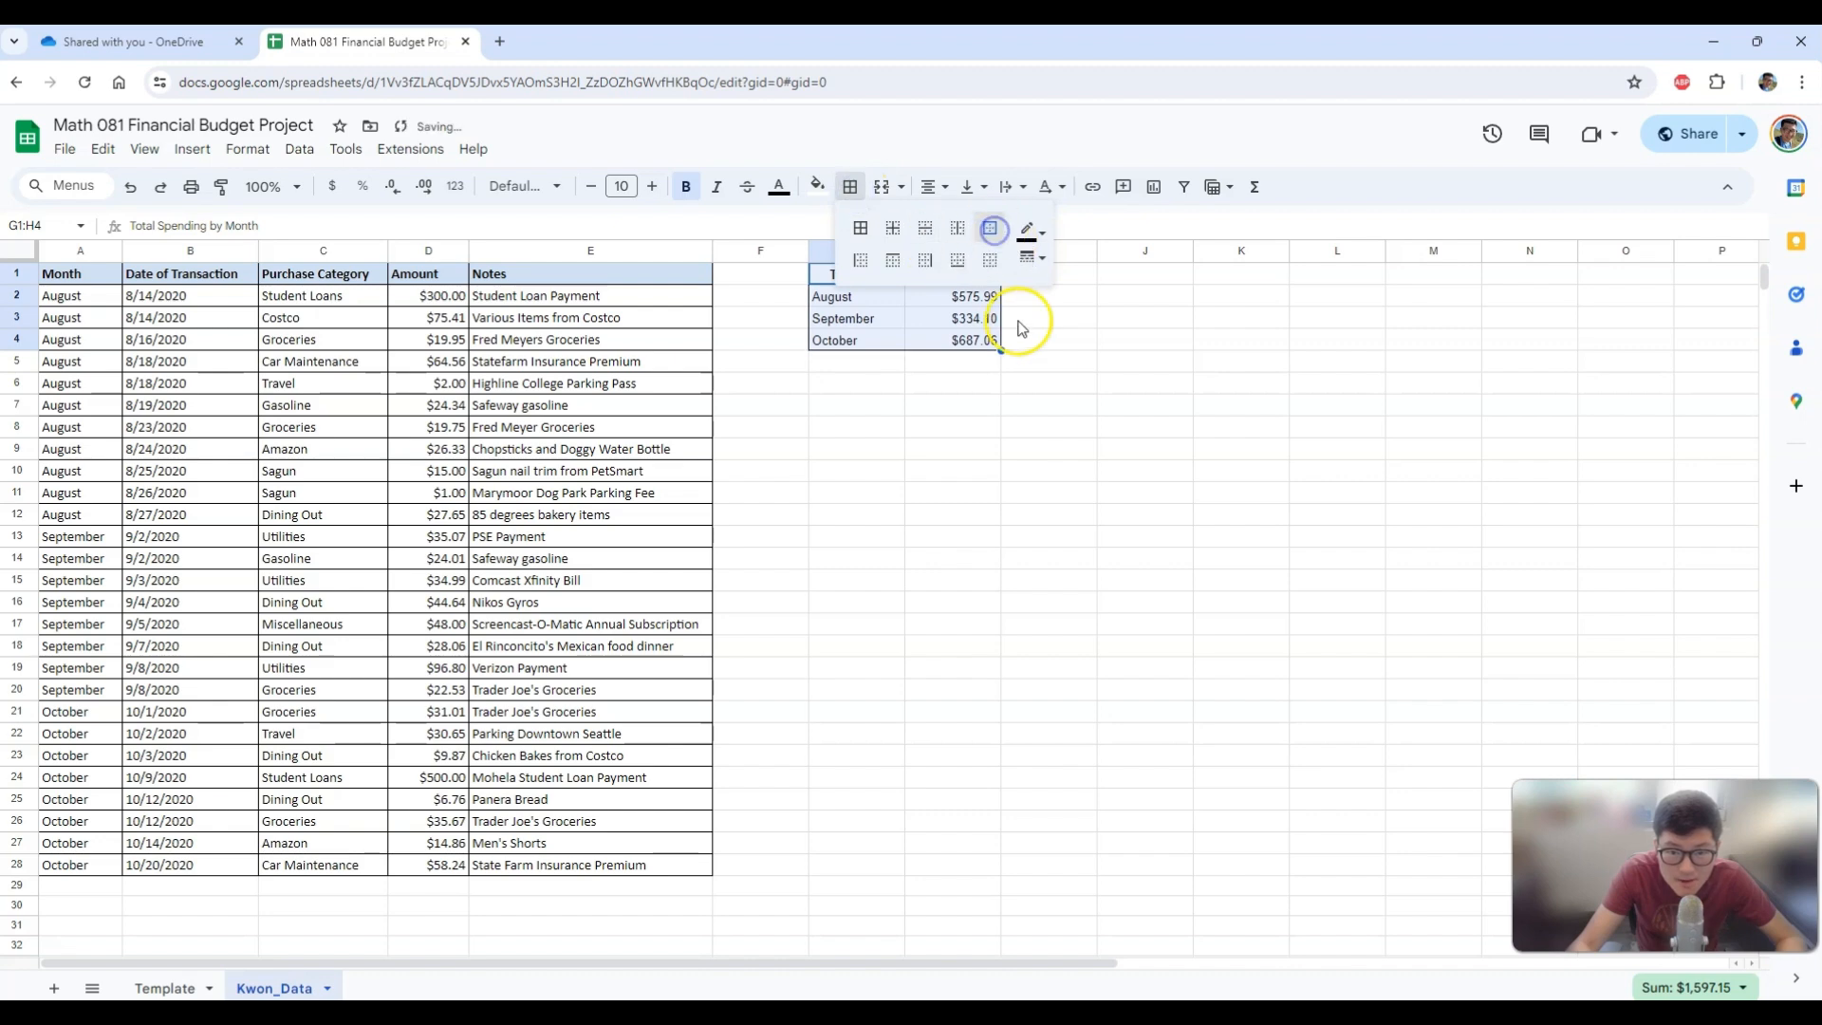
# Apply all borders to the monthly totals in G2:H4.
pyautogui.click(1060, 368)
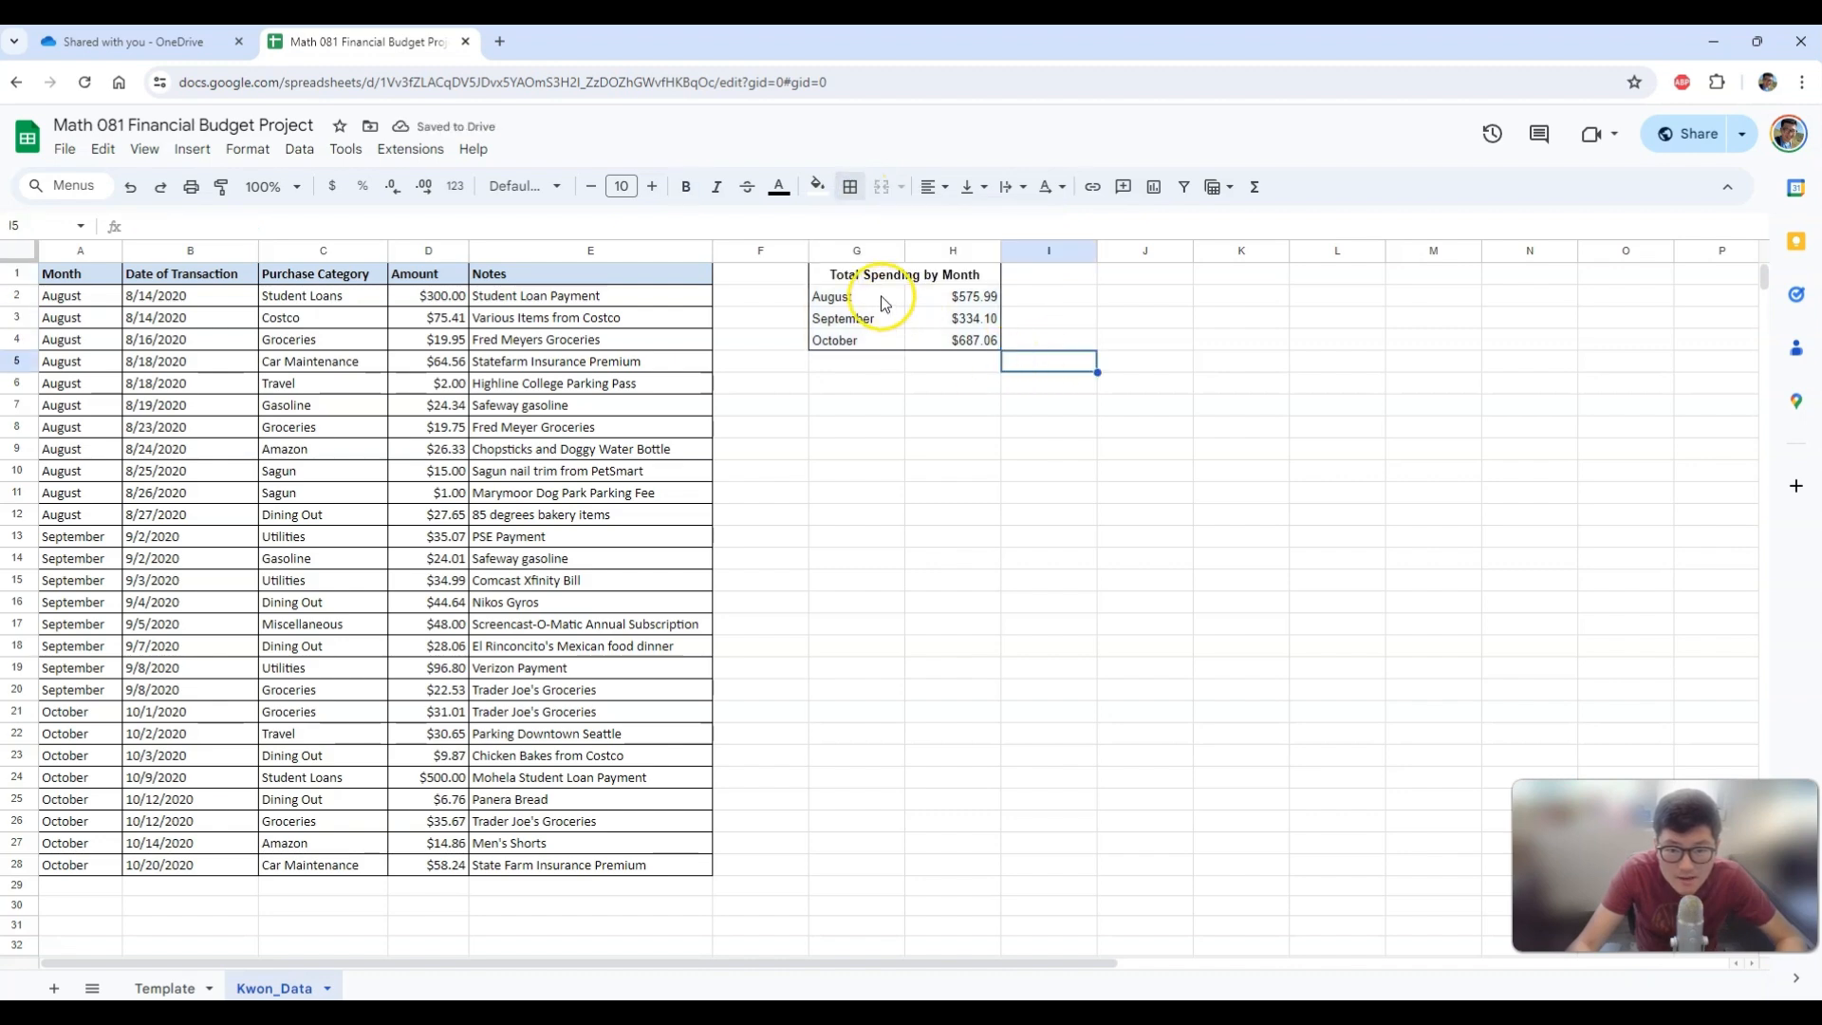
pyautogui.moveTo(880, 296); pyautogui.dragTo(954, 342)
pyautogui.click(849, 186)
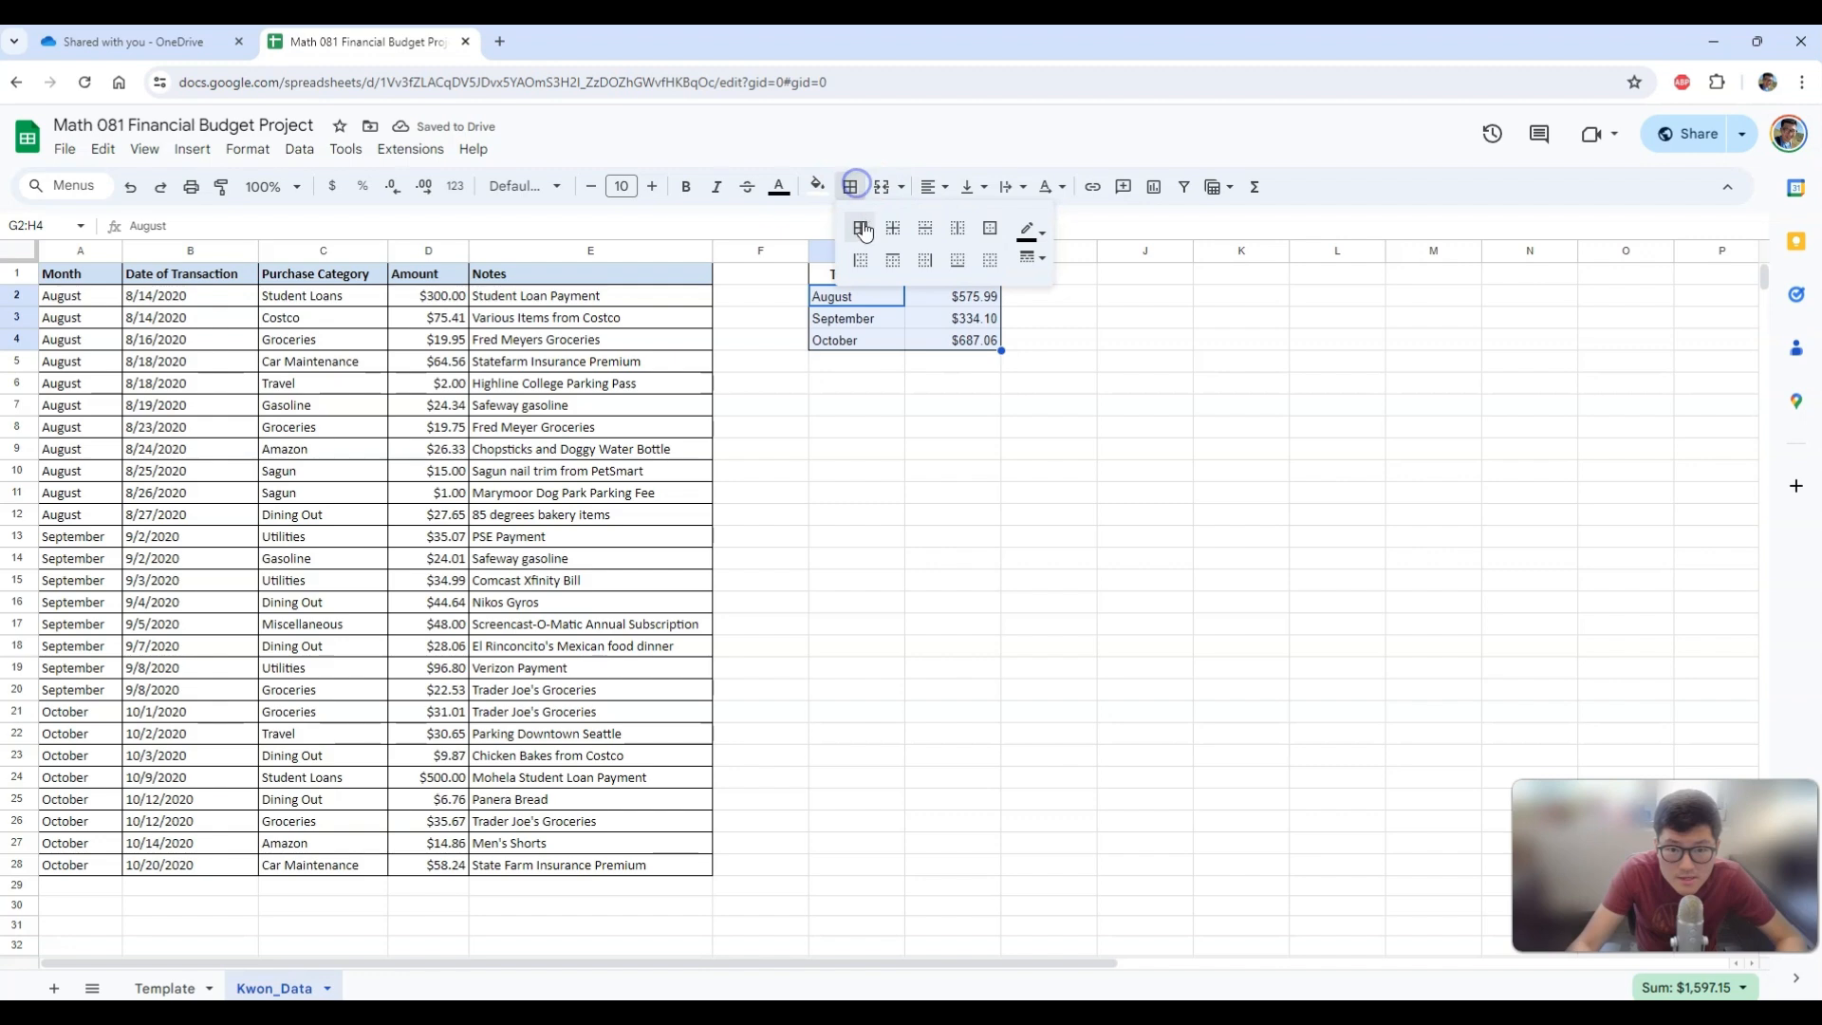
pyautogui.click(860, 227)
pyautogui.click(1139, 381)
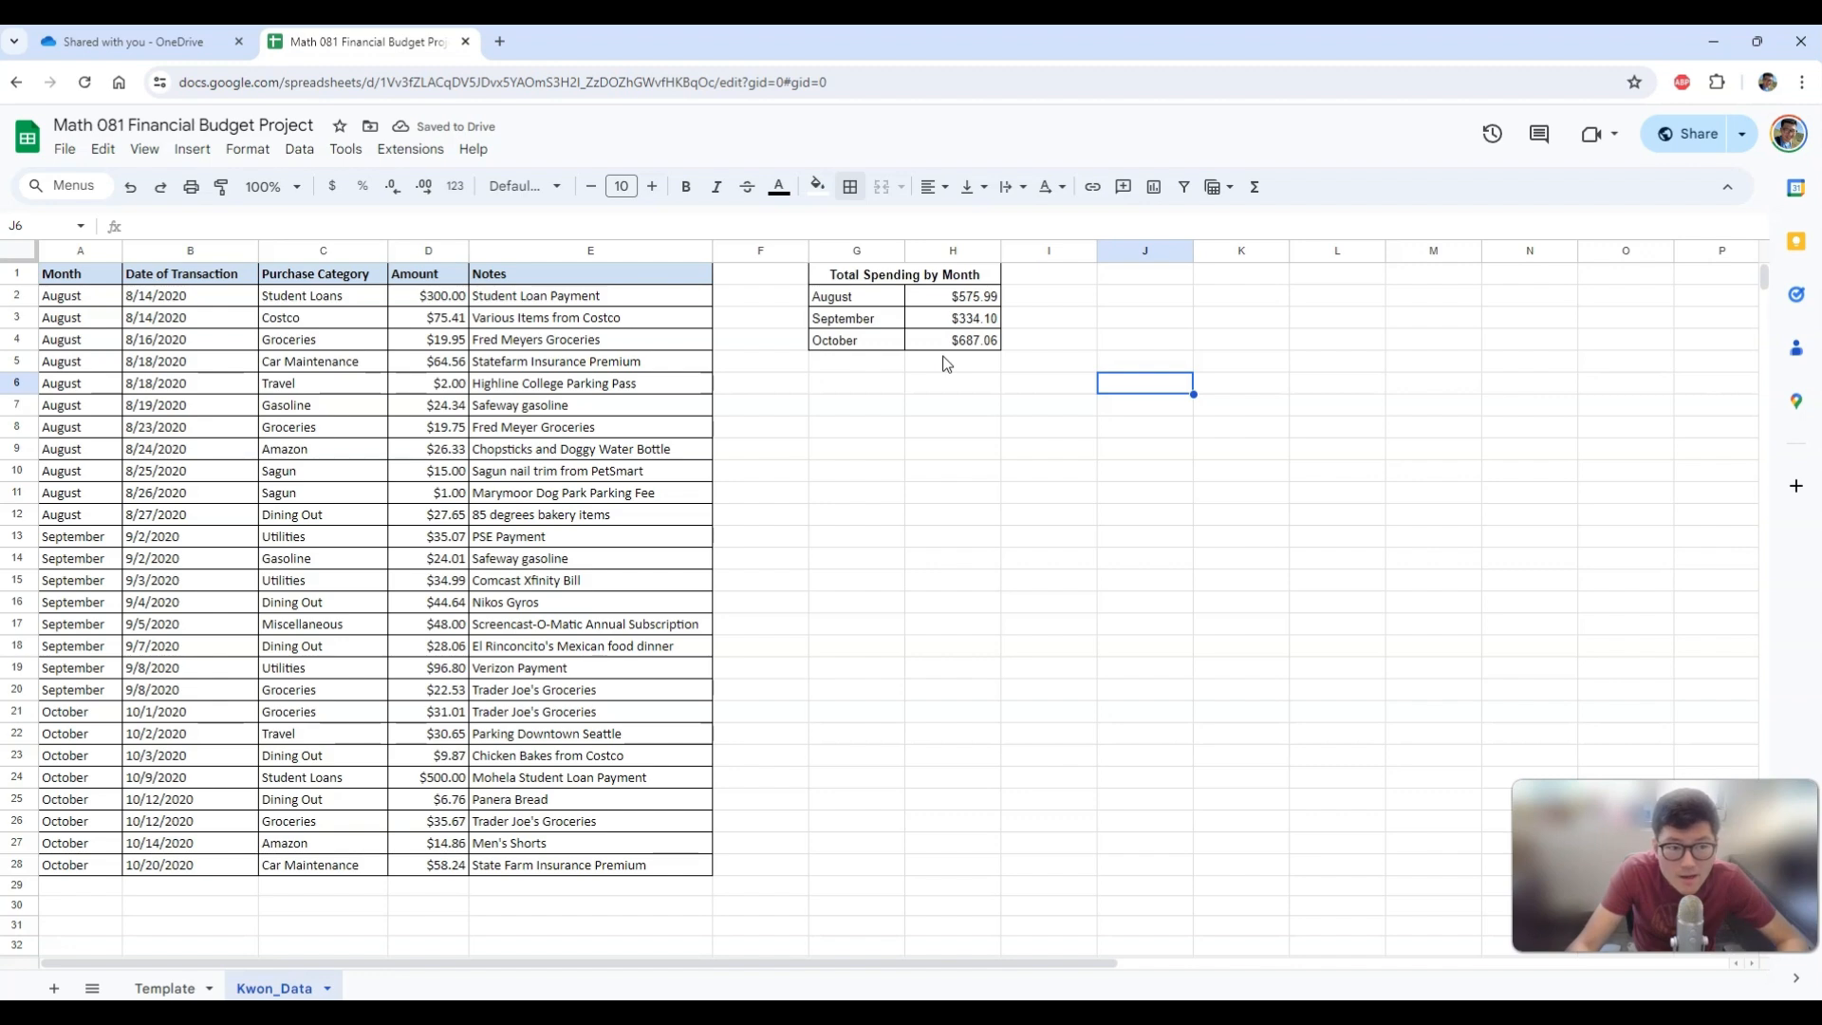
# Check the sample bar chart in the project PDF, insert a chart from G2:H4 and move it below the monthly spending table.
pyautogui.click(111, 41)
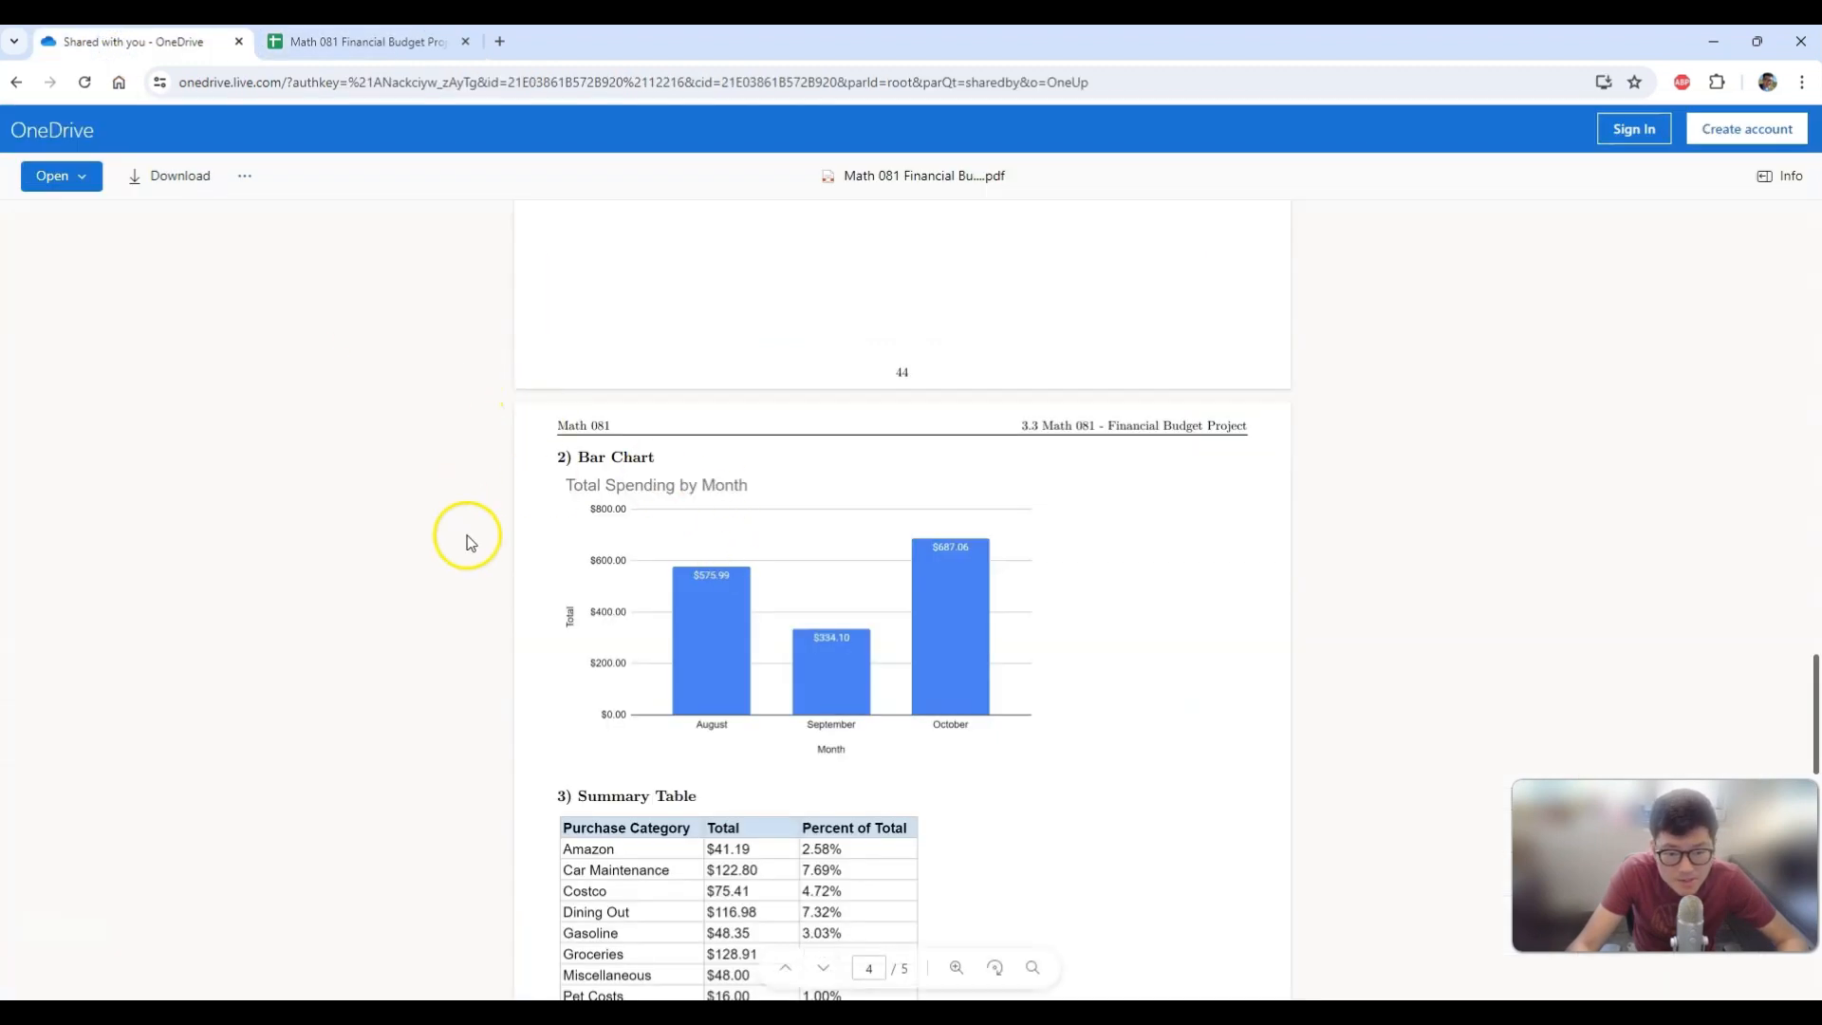
pyautogui.click(378, 52)
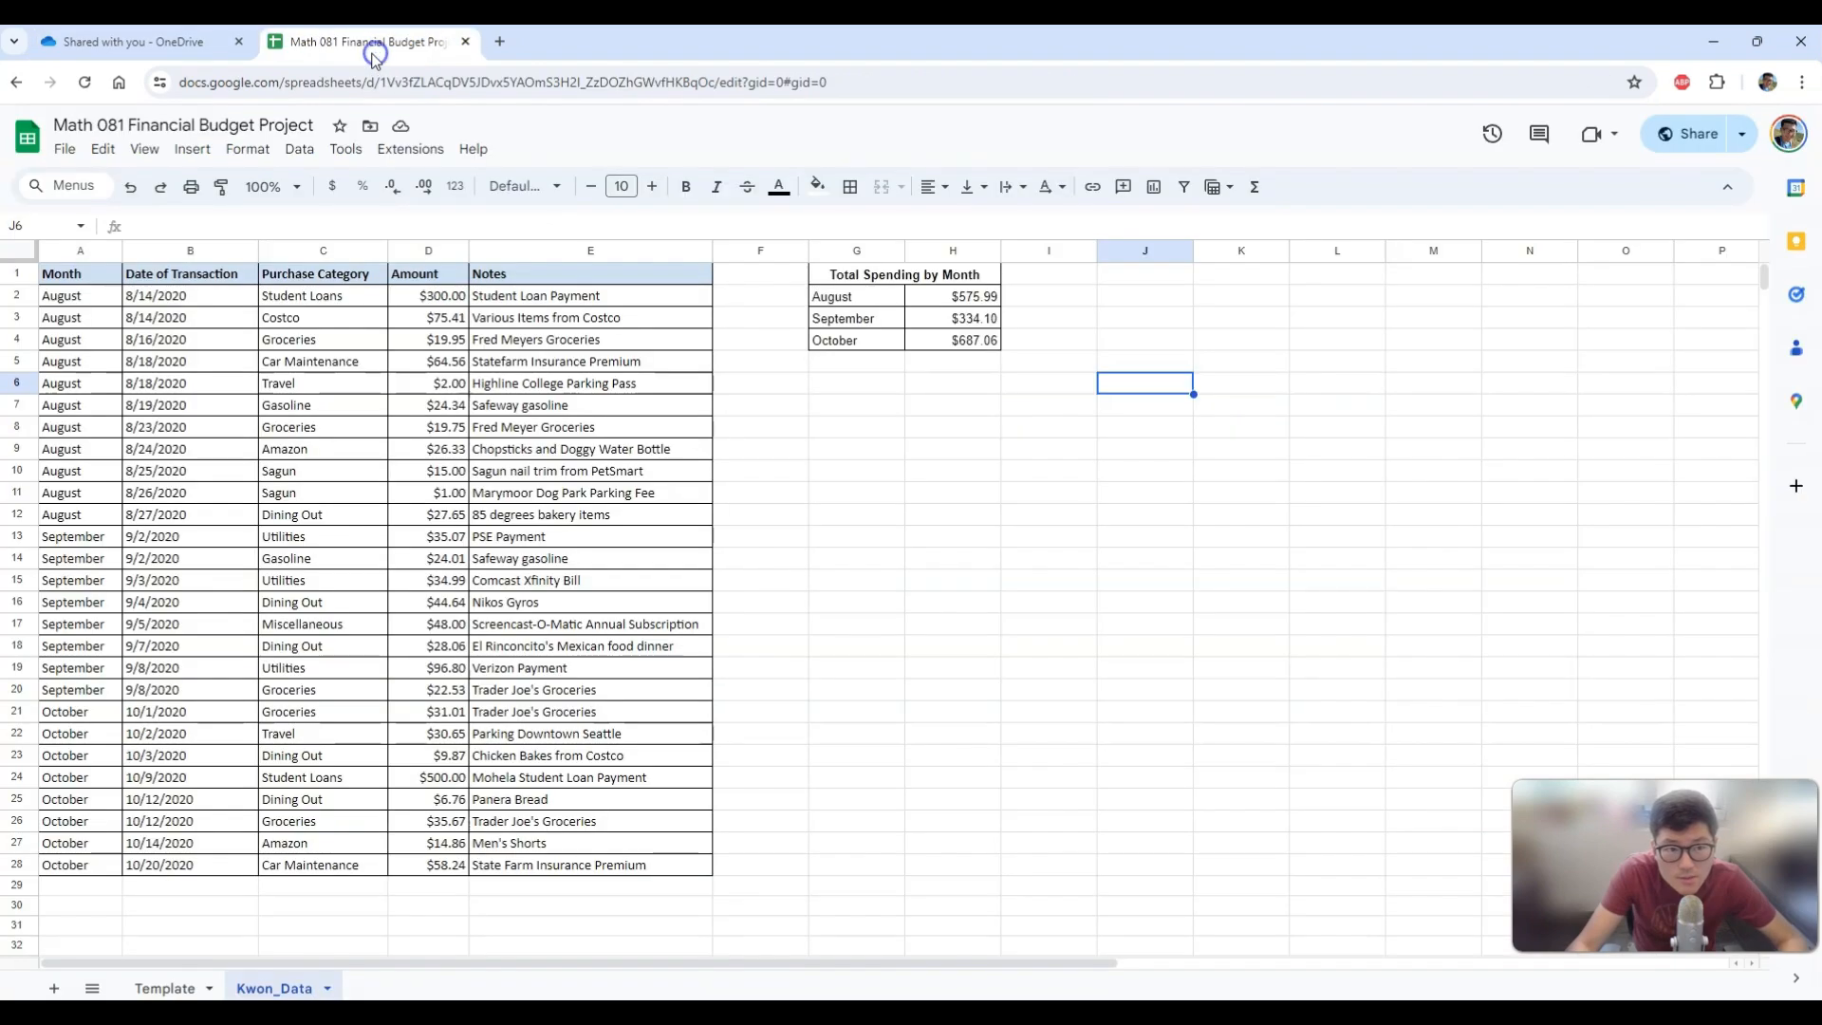
pyautogui.click(870, 301)
pyautogui.moveTo(871, 301); pyautogui.dragTo(938, 345)
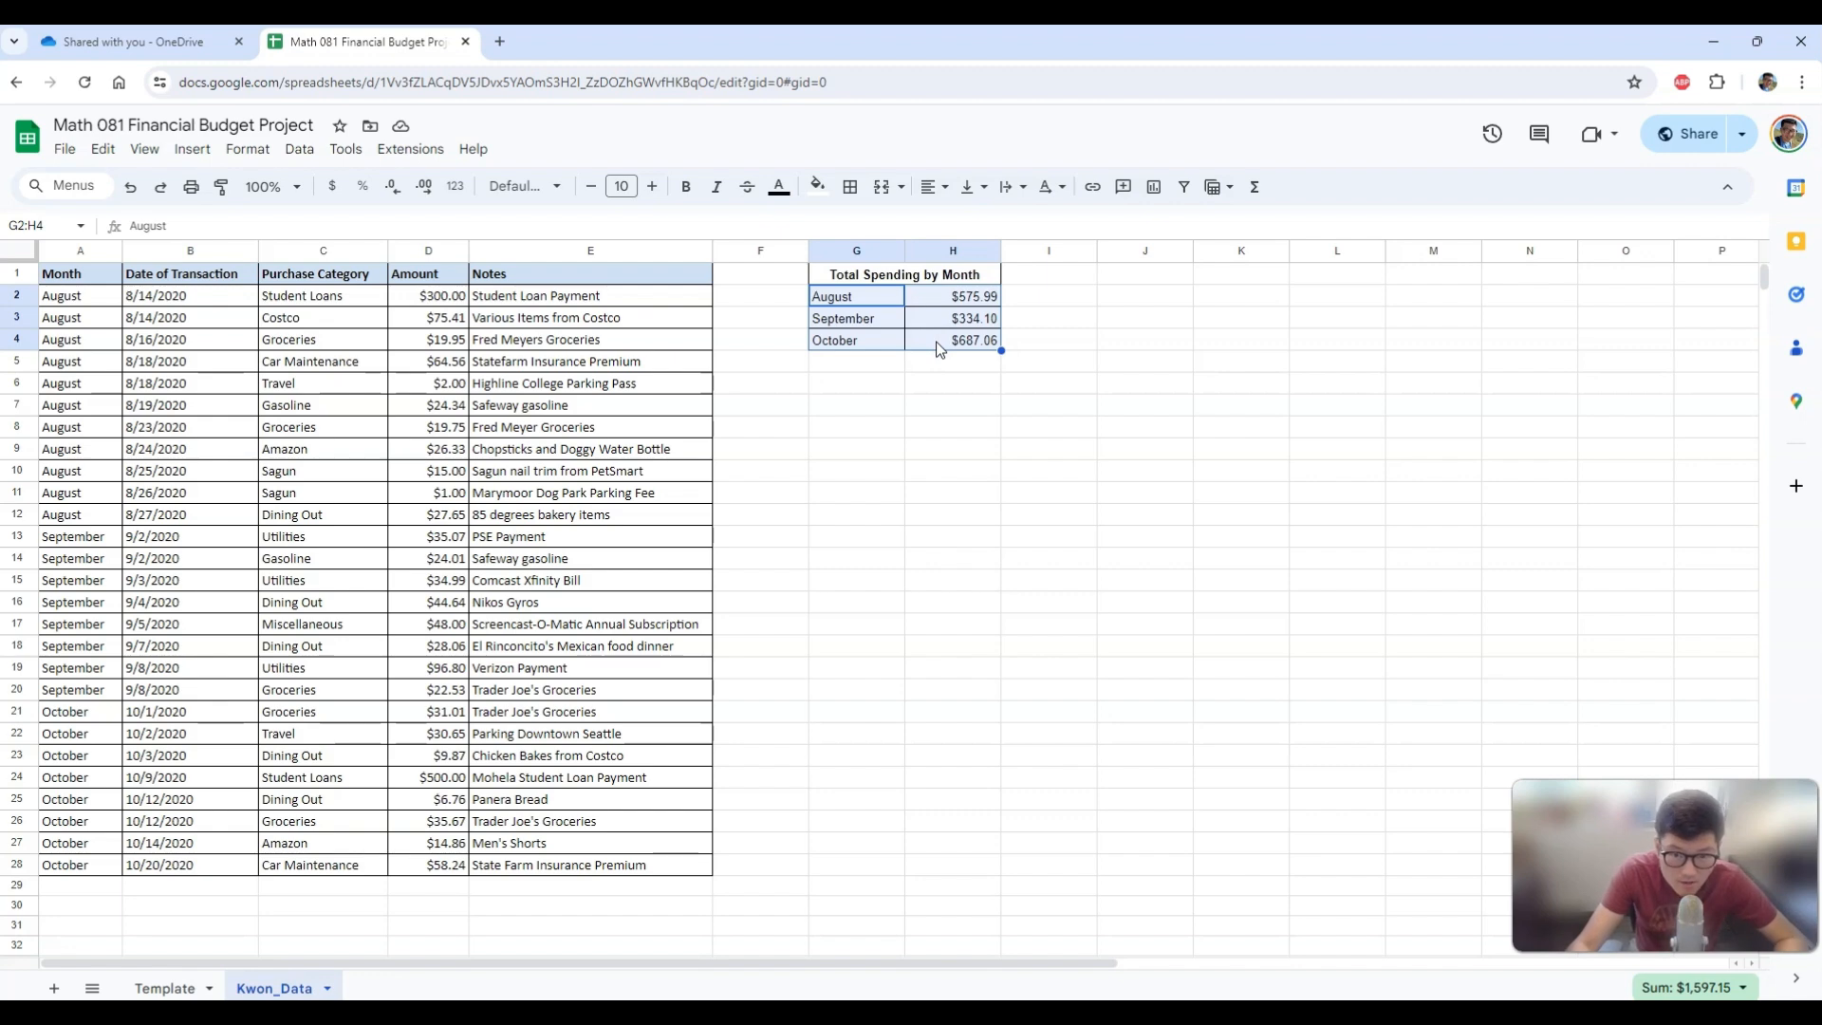
pyautogui.click(193, 152)
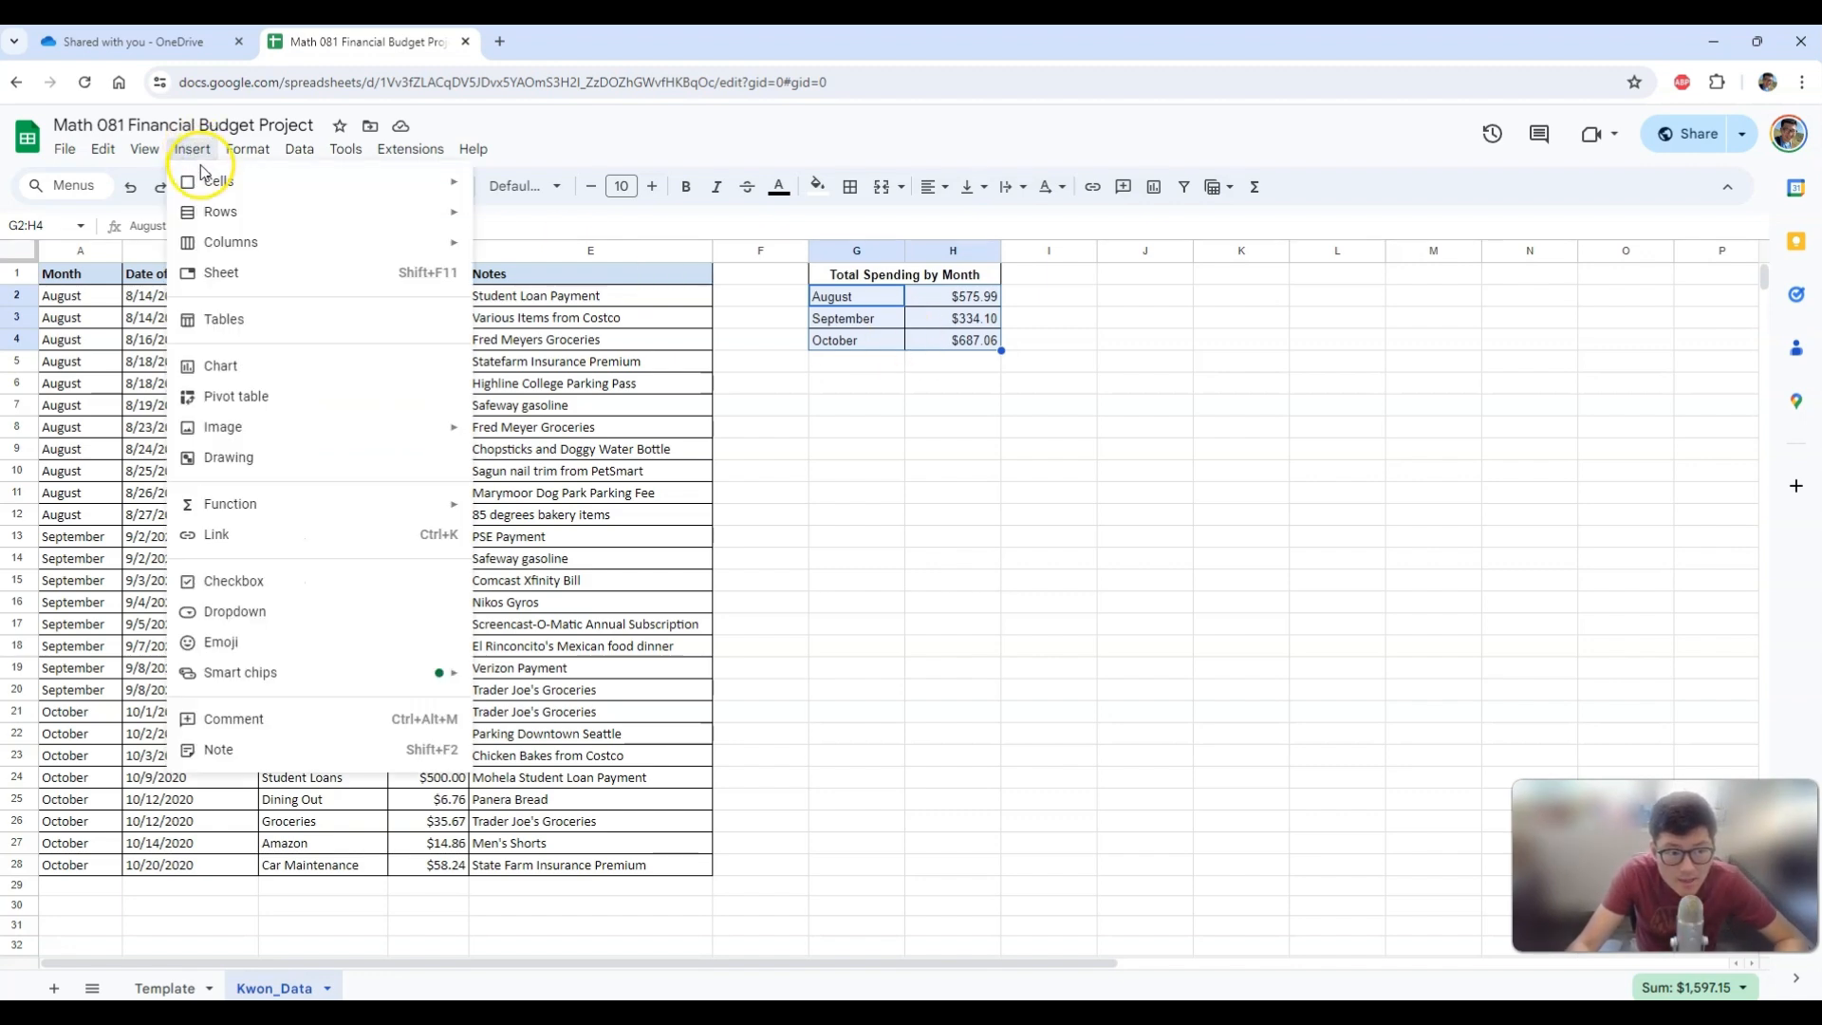
pyautogui.click(222, 366)
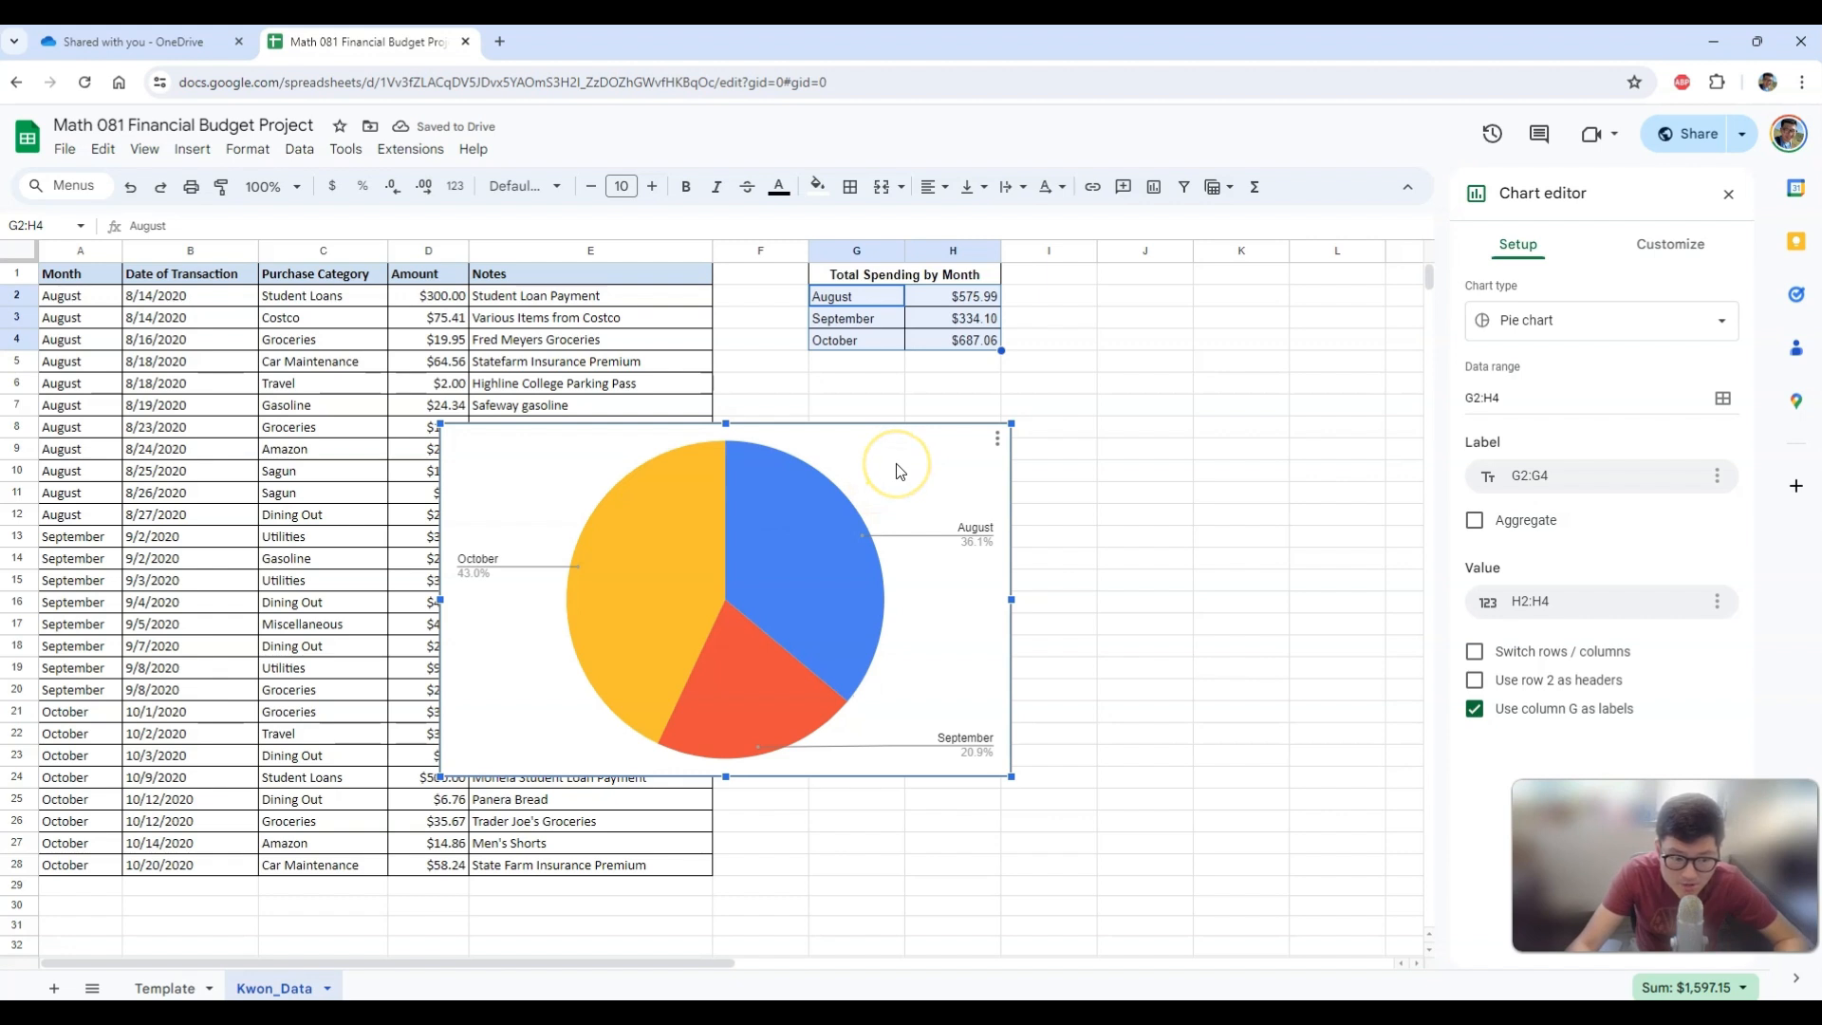
pyautogui.moveTo(898, 465); pyautogui.dragTo(1123, 444)
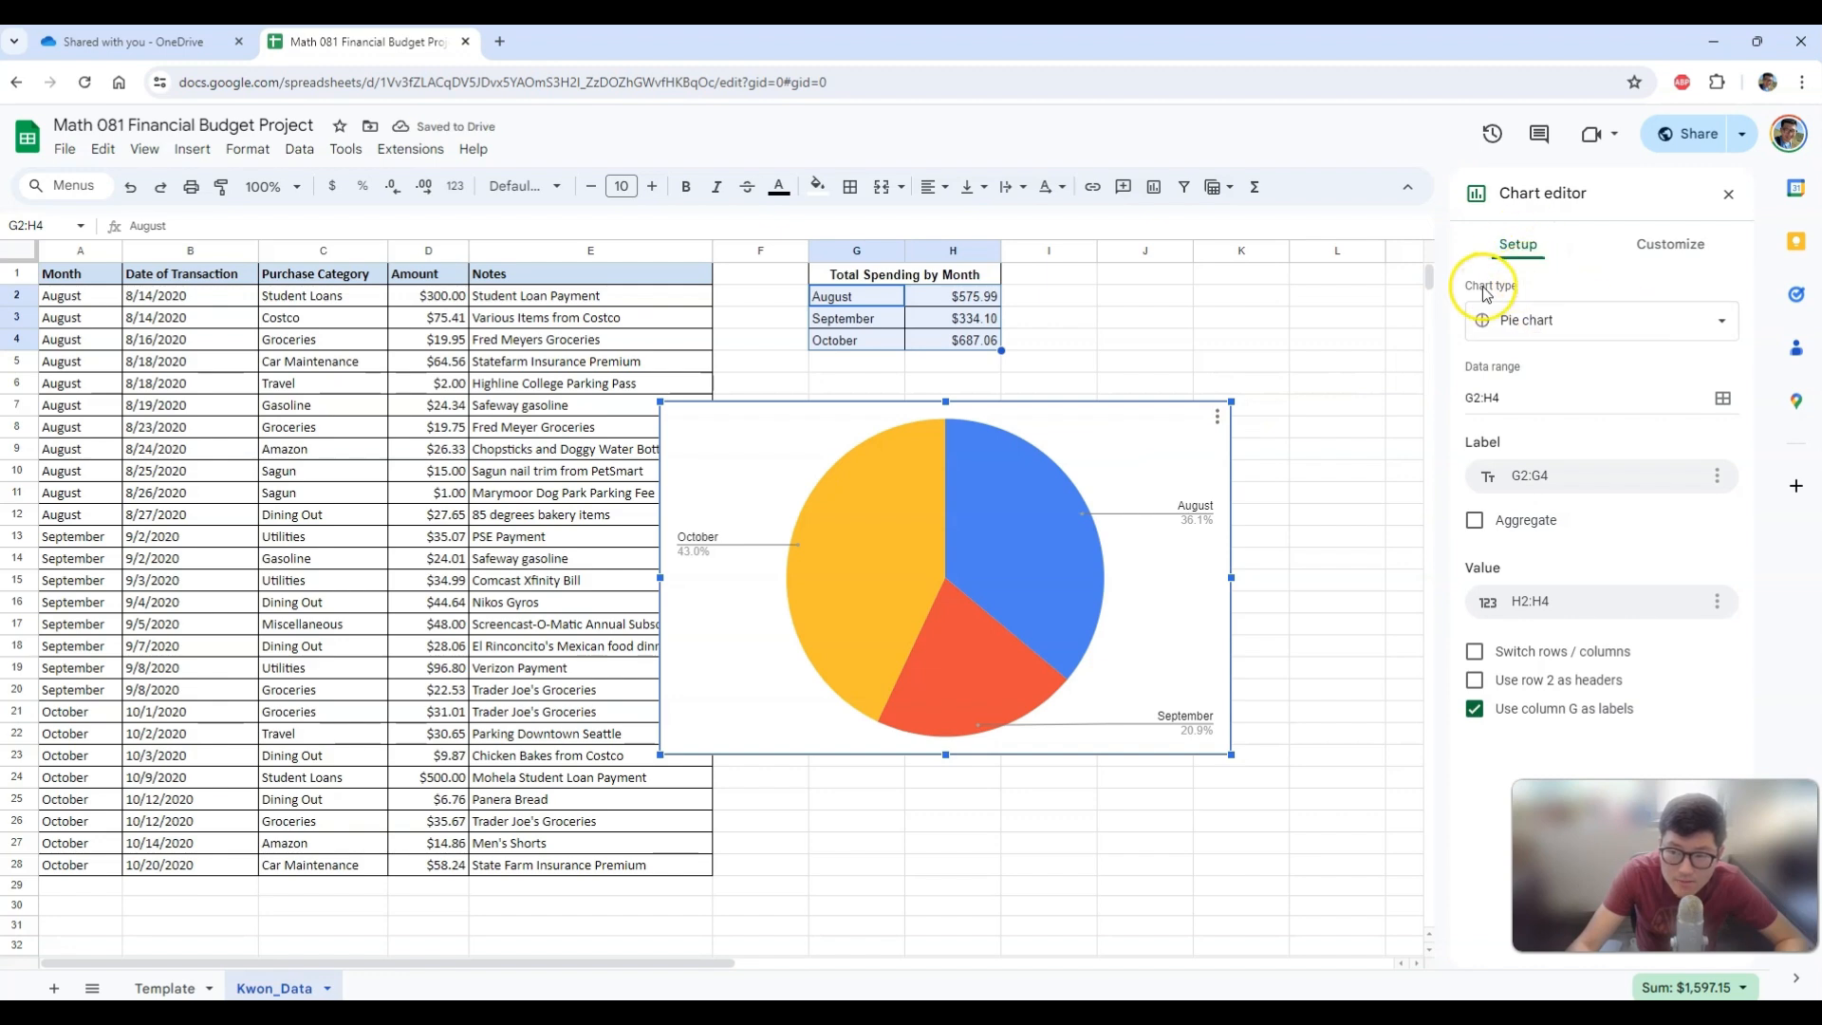
# Change the pie chart of monthly spending to a column chart.
pyautogui.click(1625, 326)
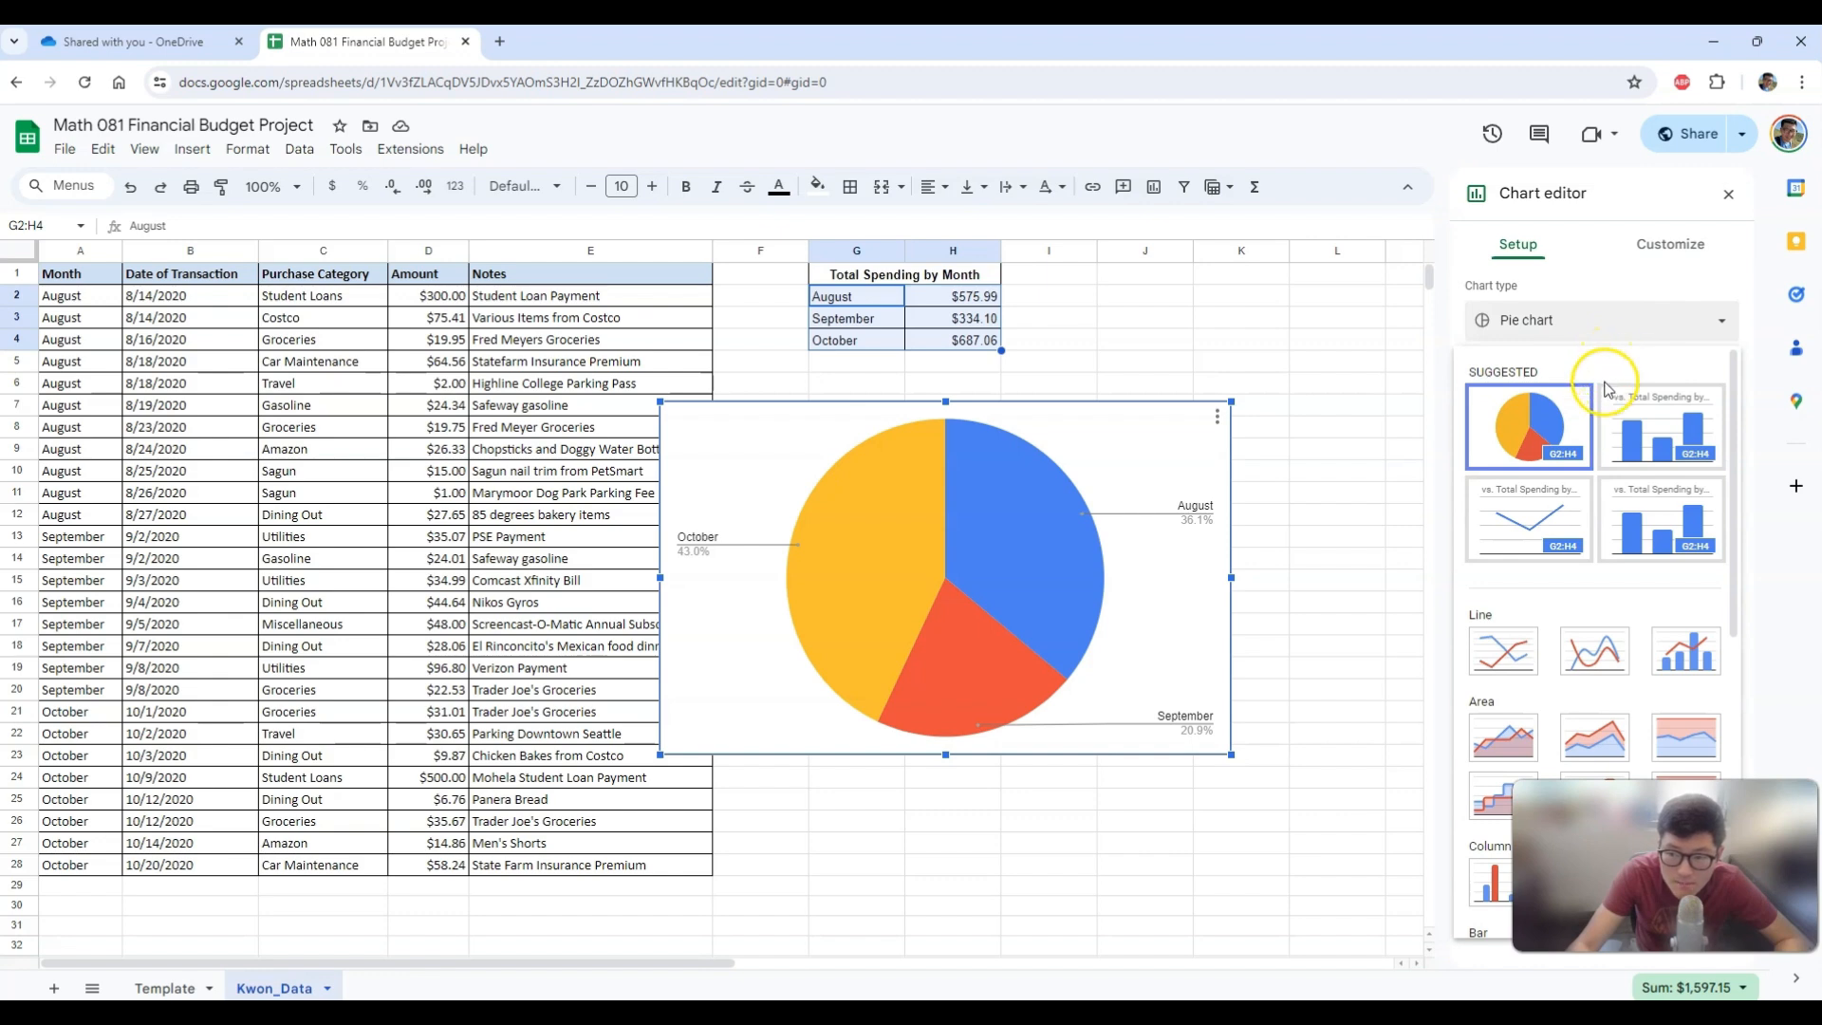
pyautogui.scroll(-3, 1594, 493)
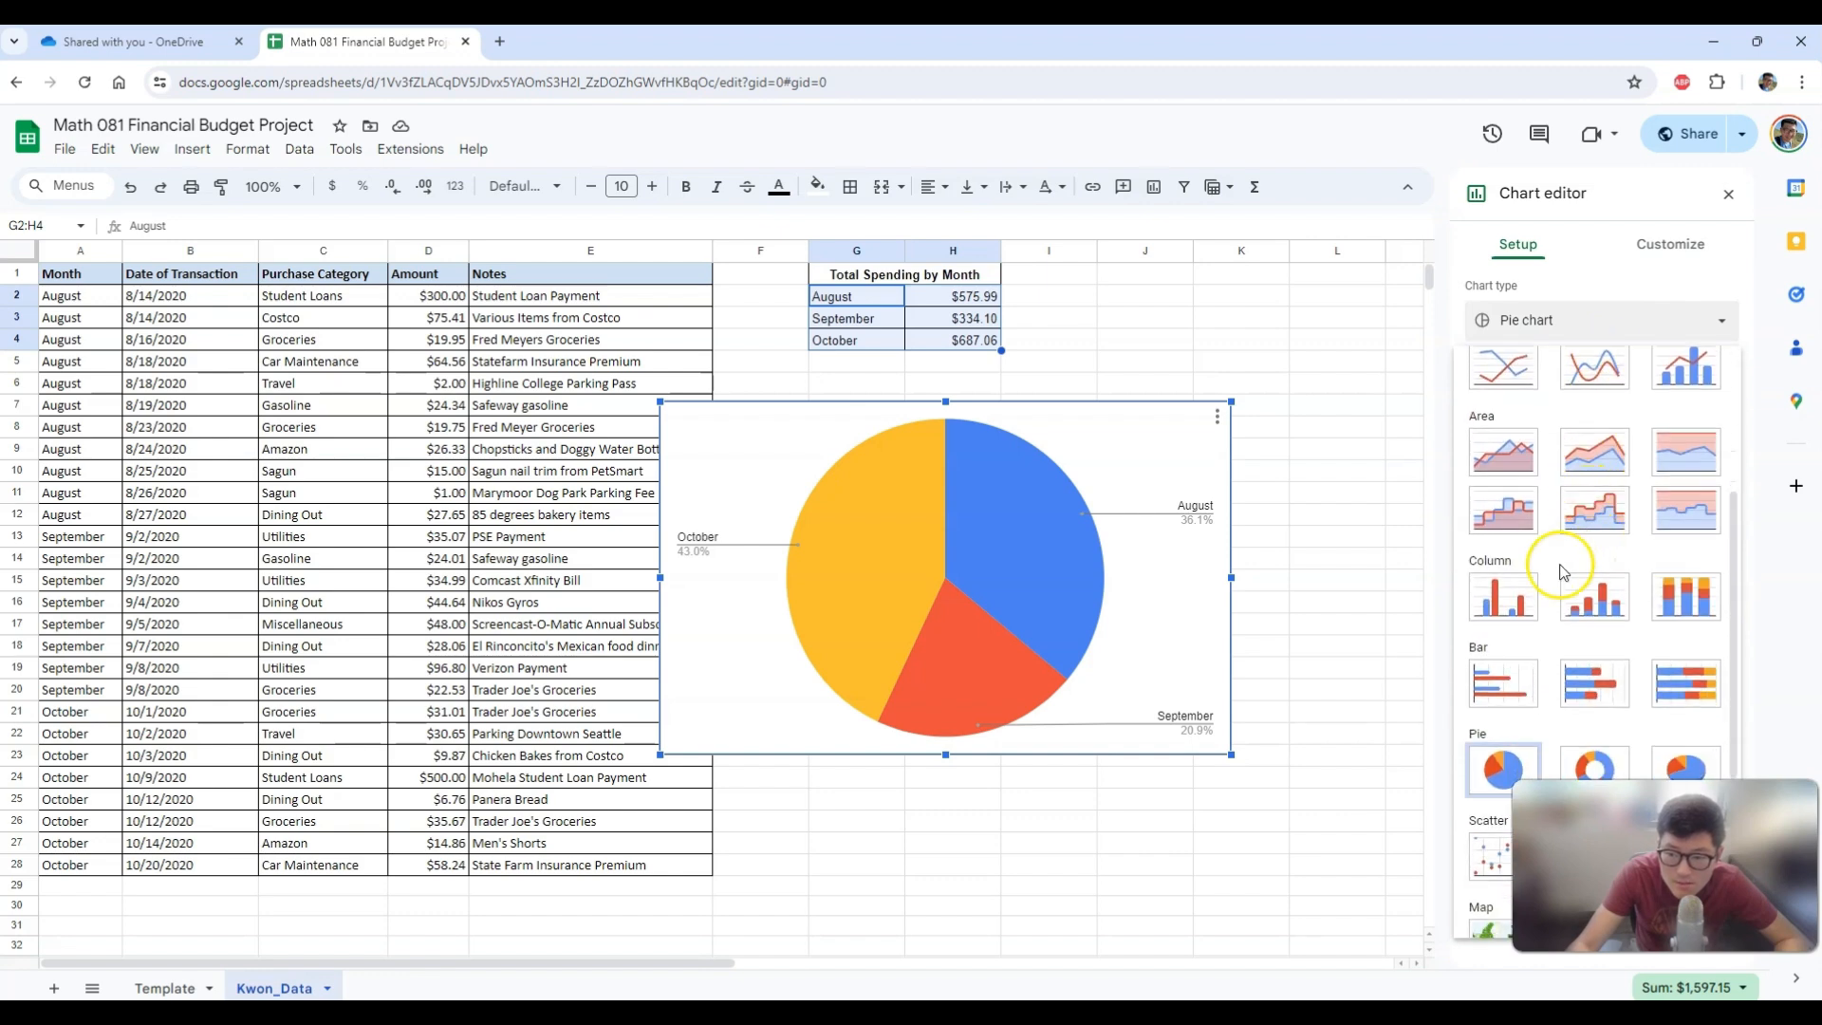
pyautogui.scroll(-2, 1538, 646)
pyautogui.scroll(-1, 1523, 667)
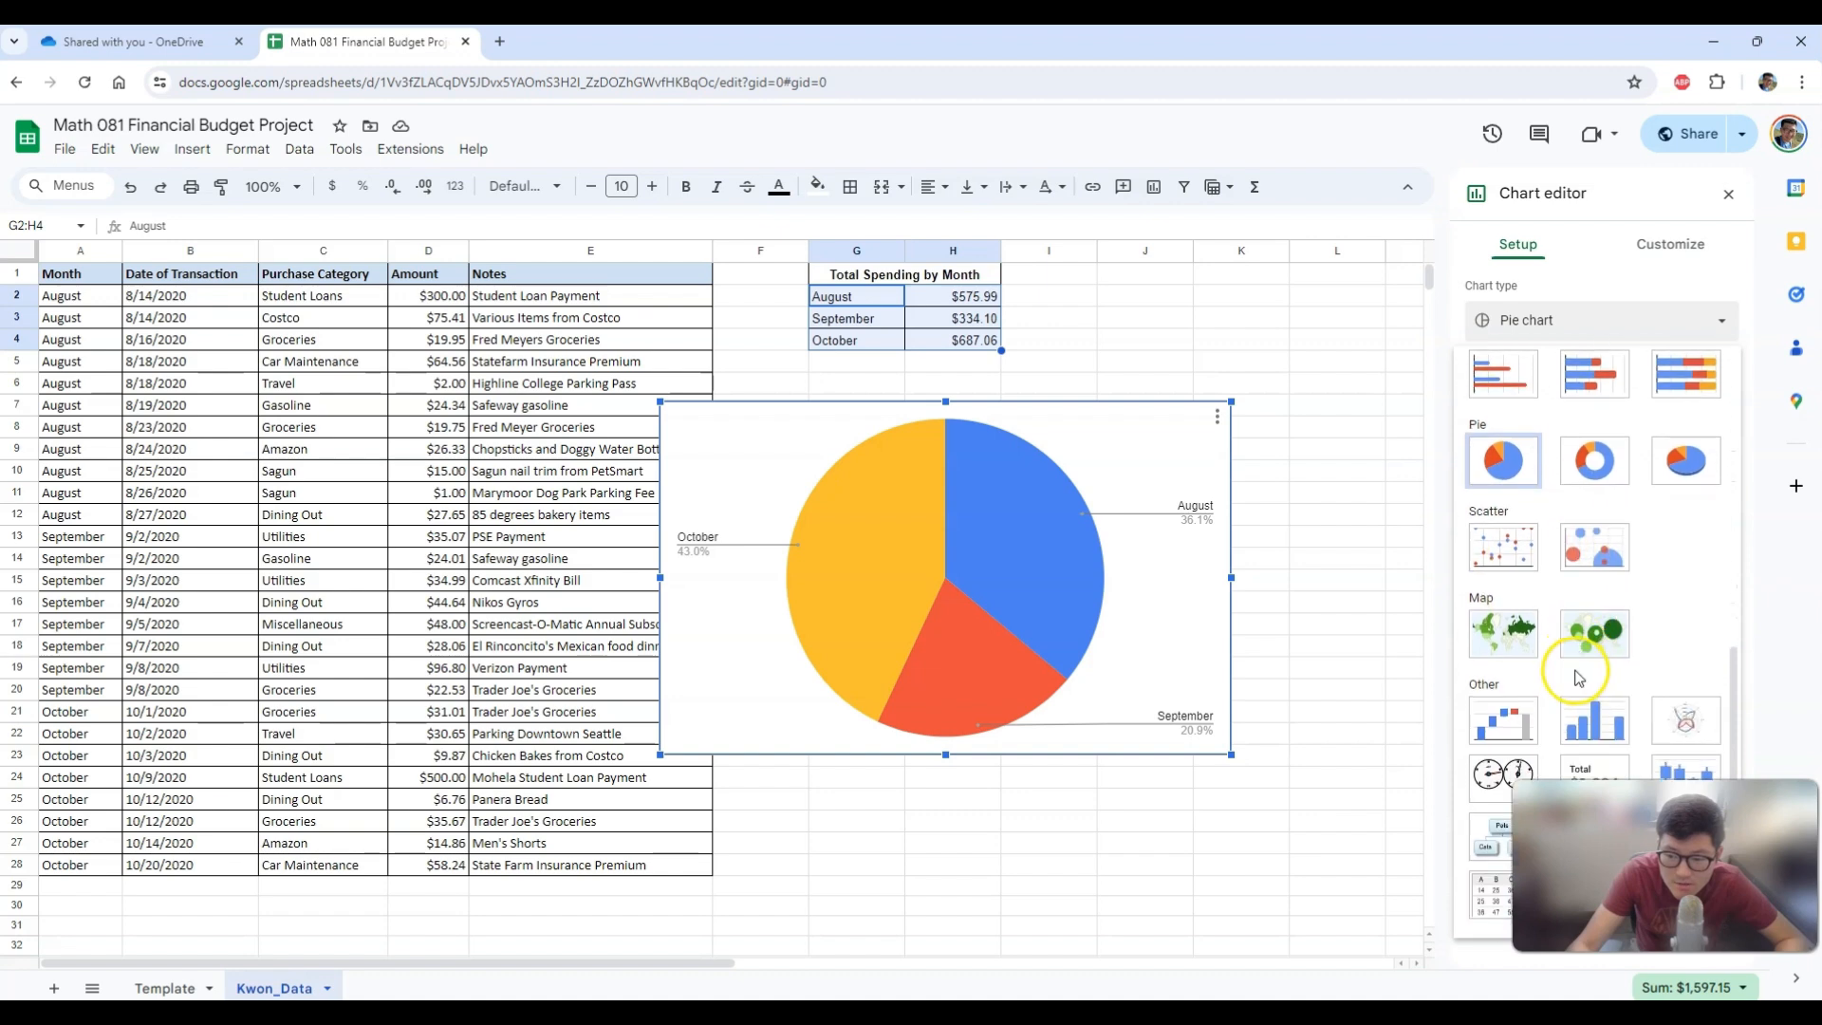
pyautogui.scroll(6, 1604, 672)
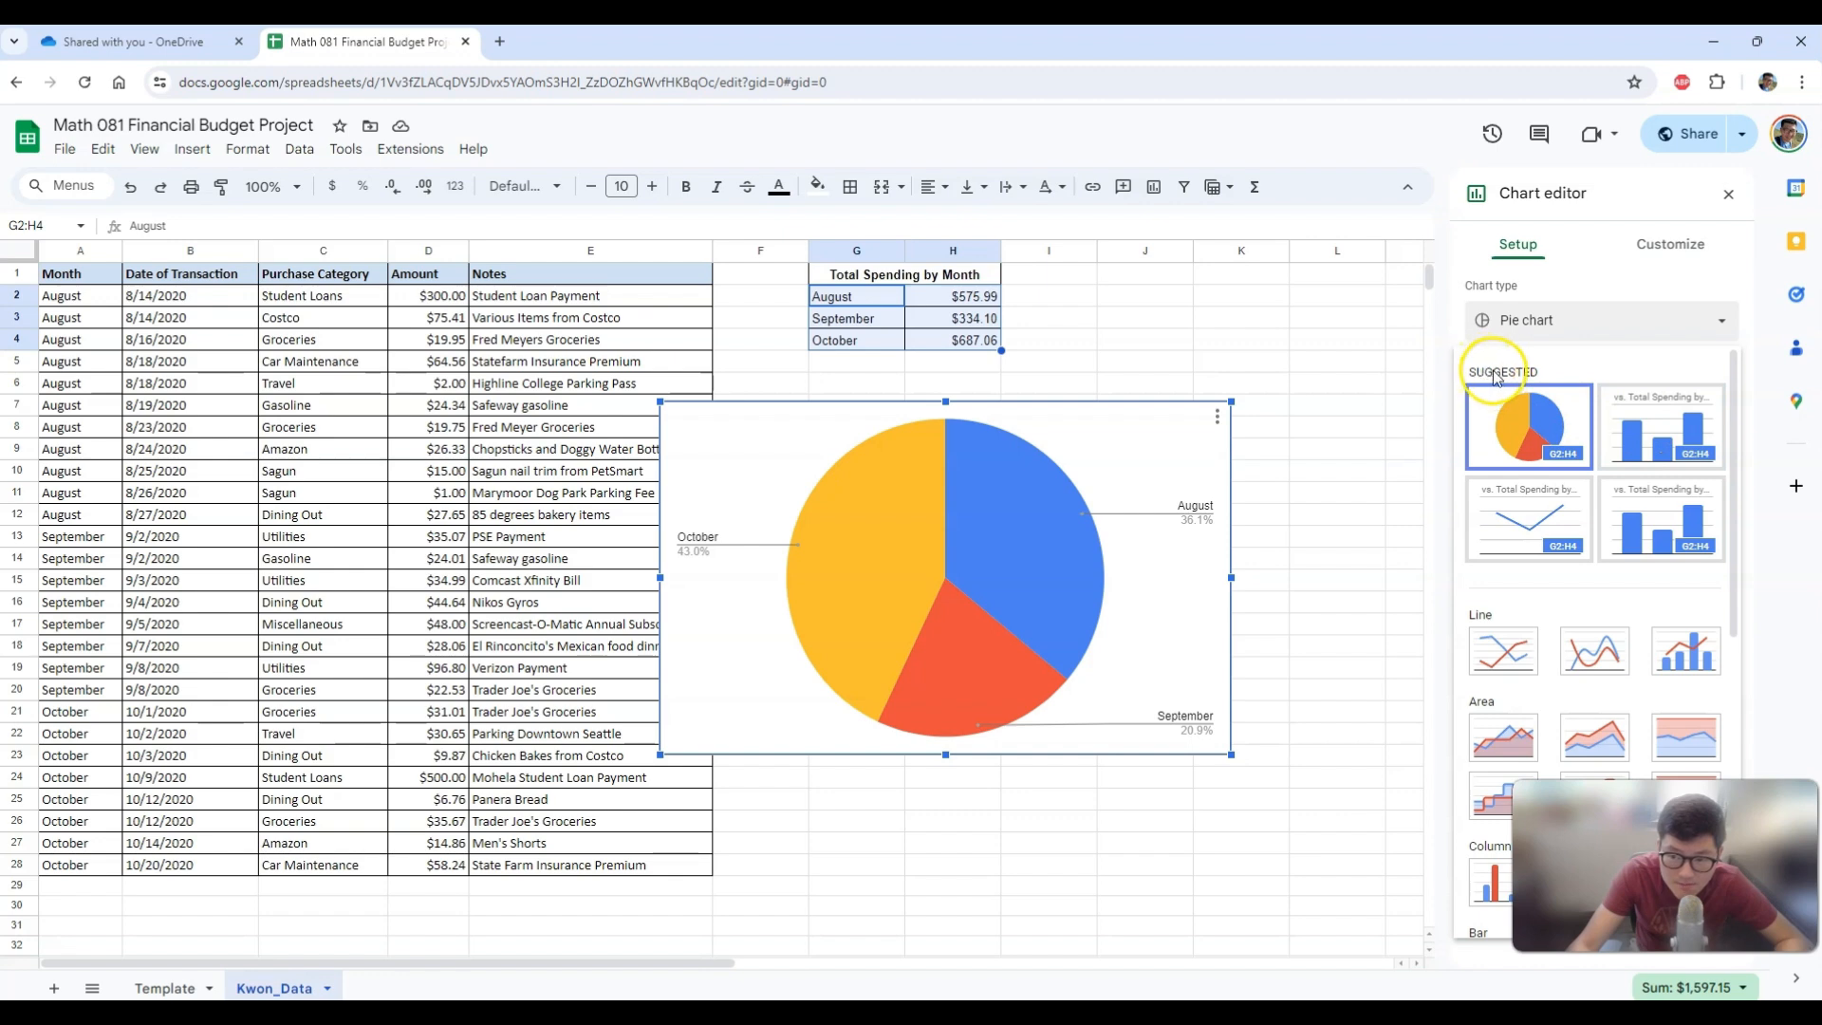
pyautogui.scroll(-3, 1518, 531)
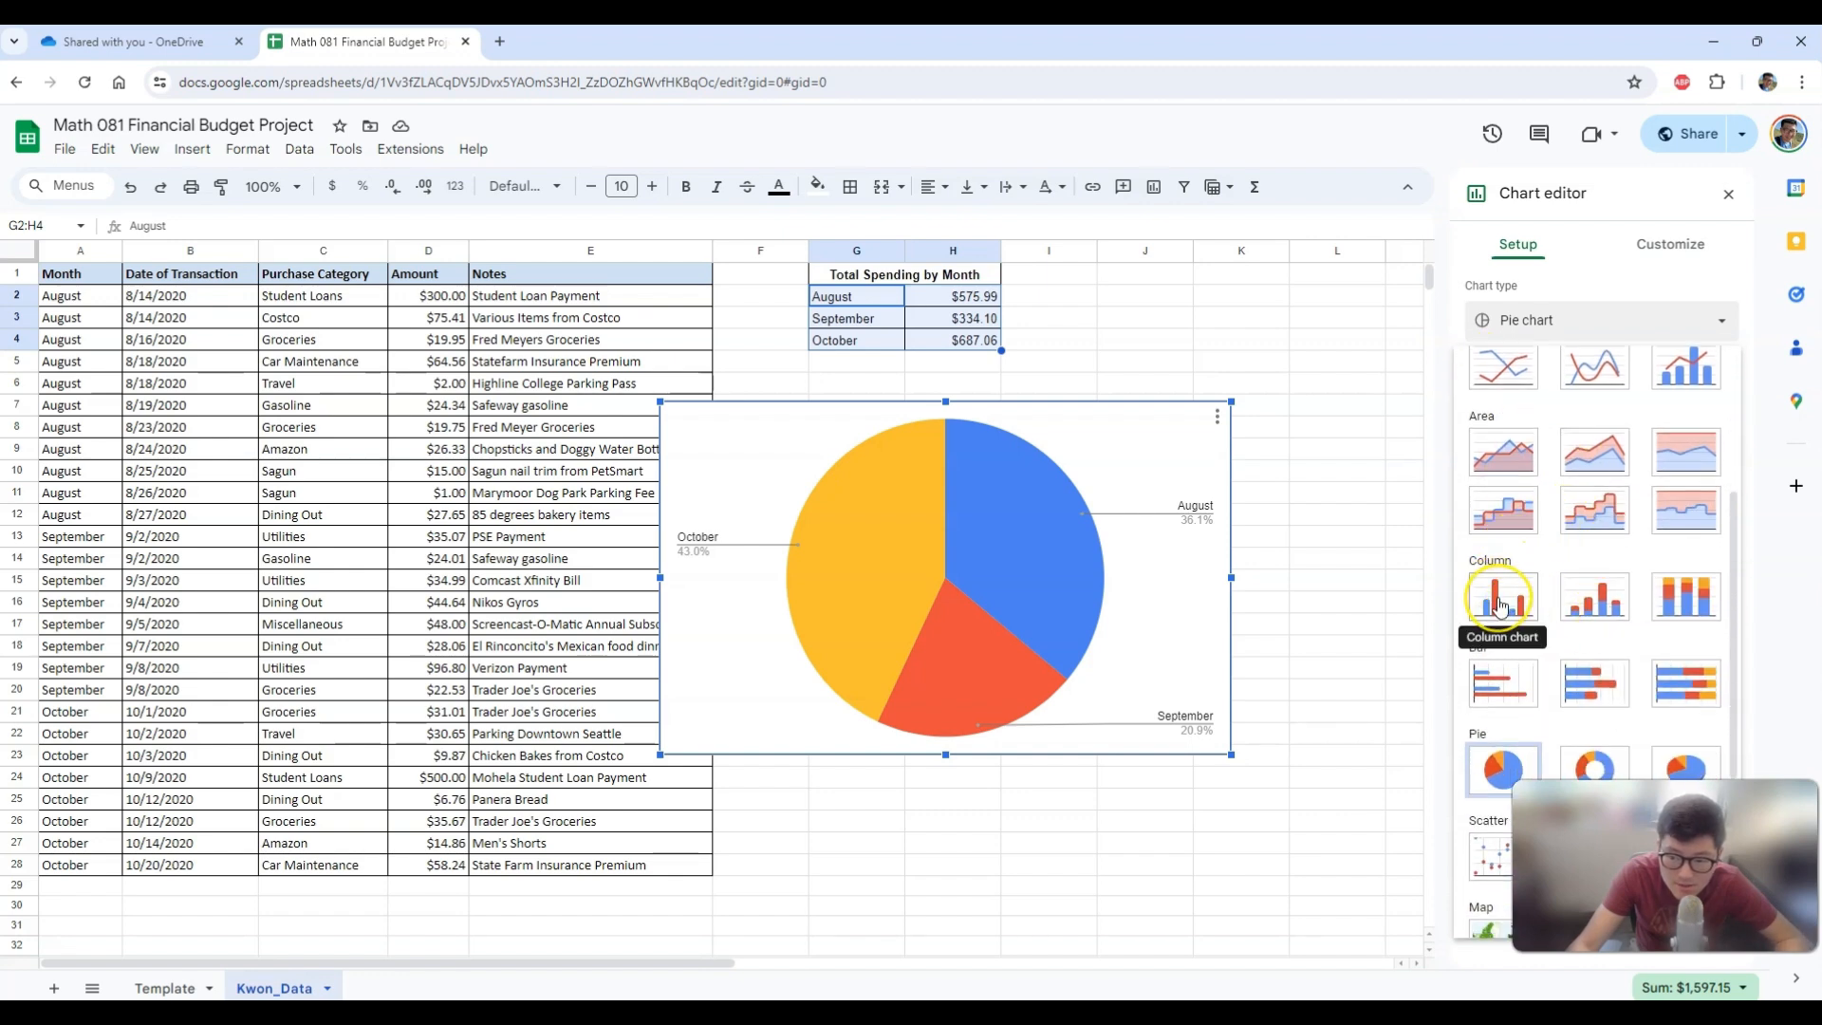
pyautogui.scroll(3, 1613, 513)
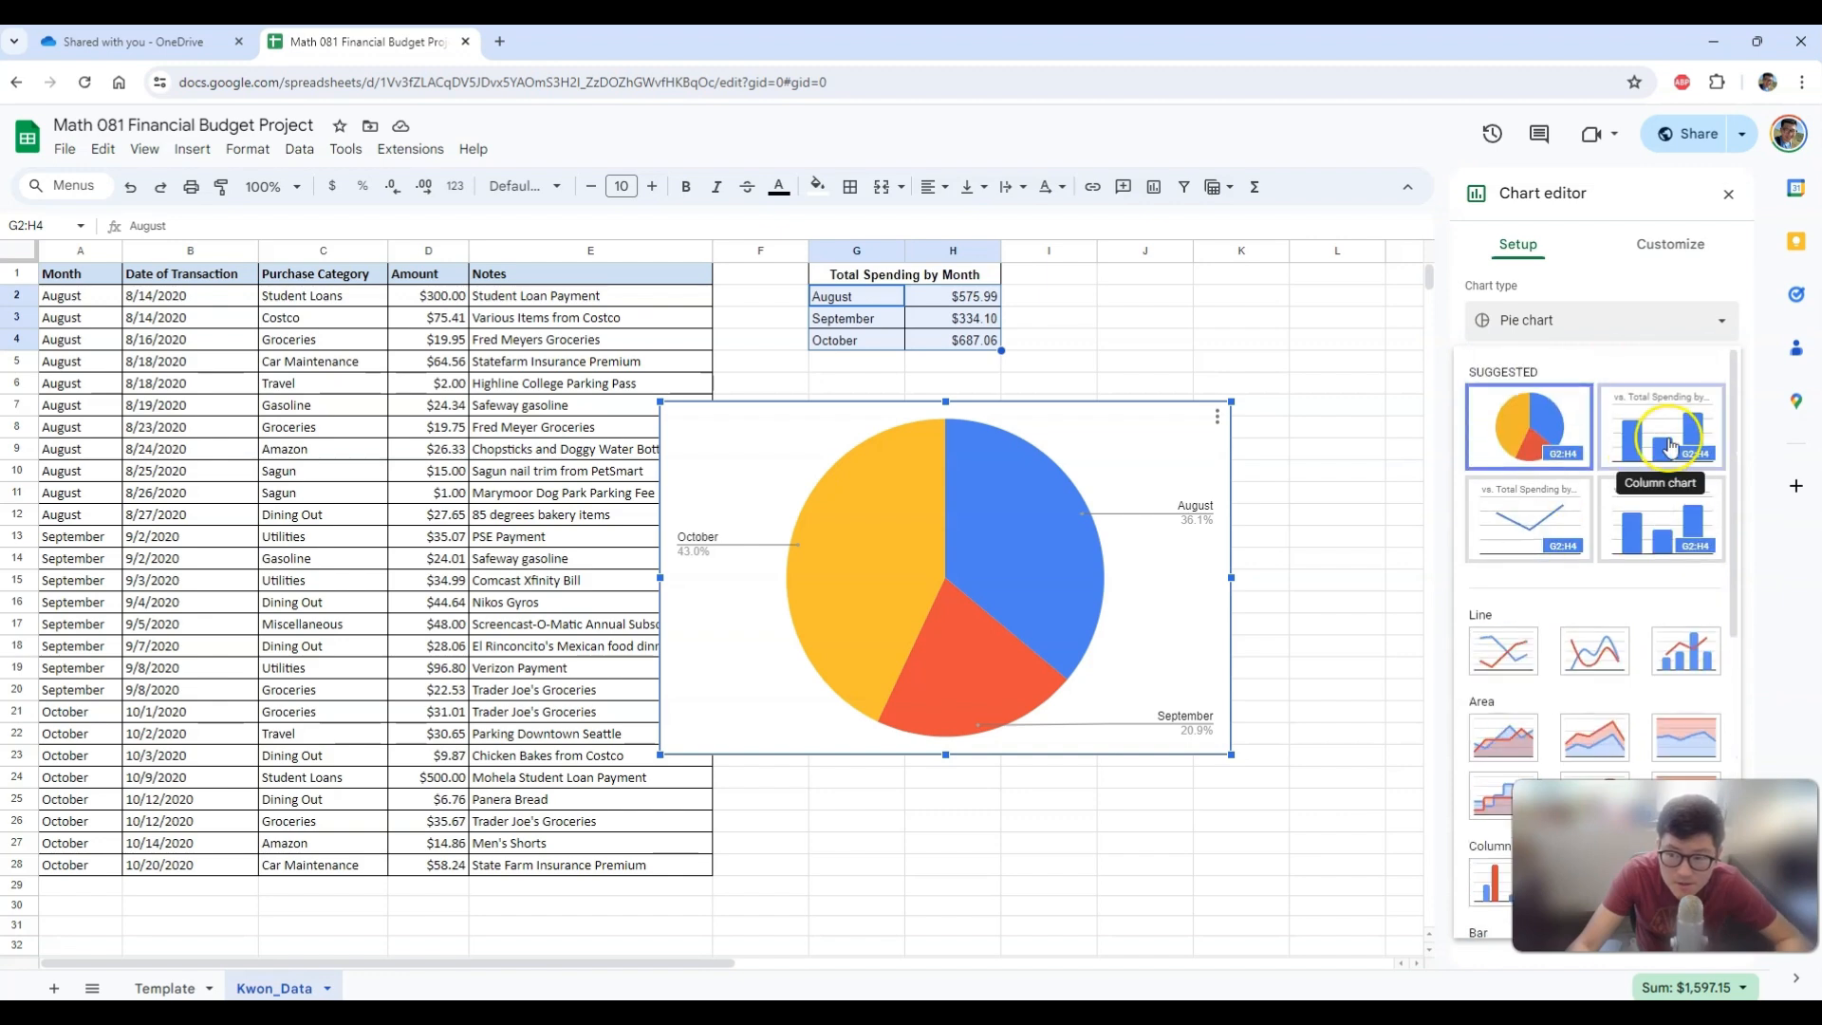
pyautogui.click(1661, 427)
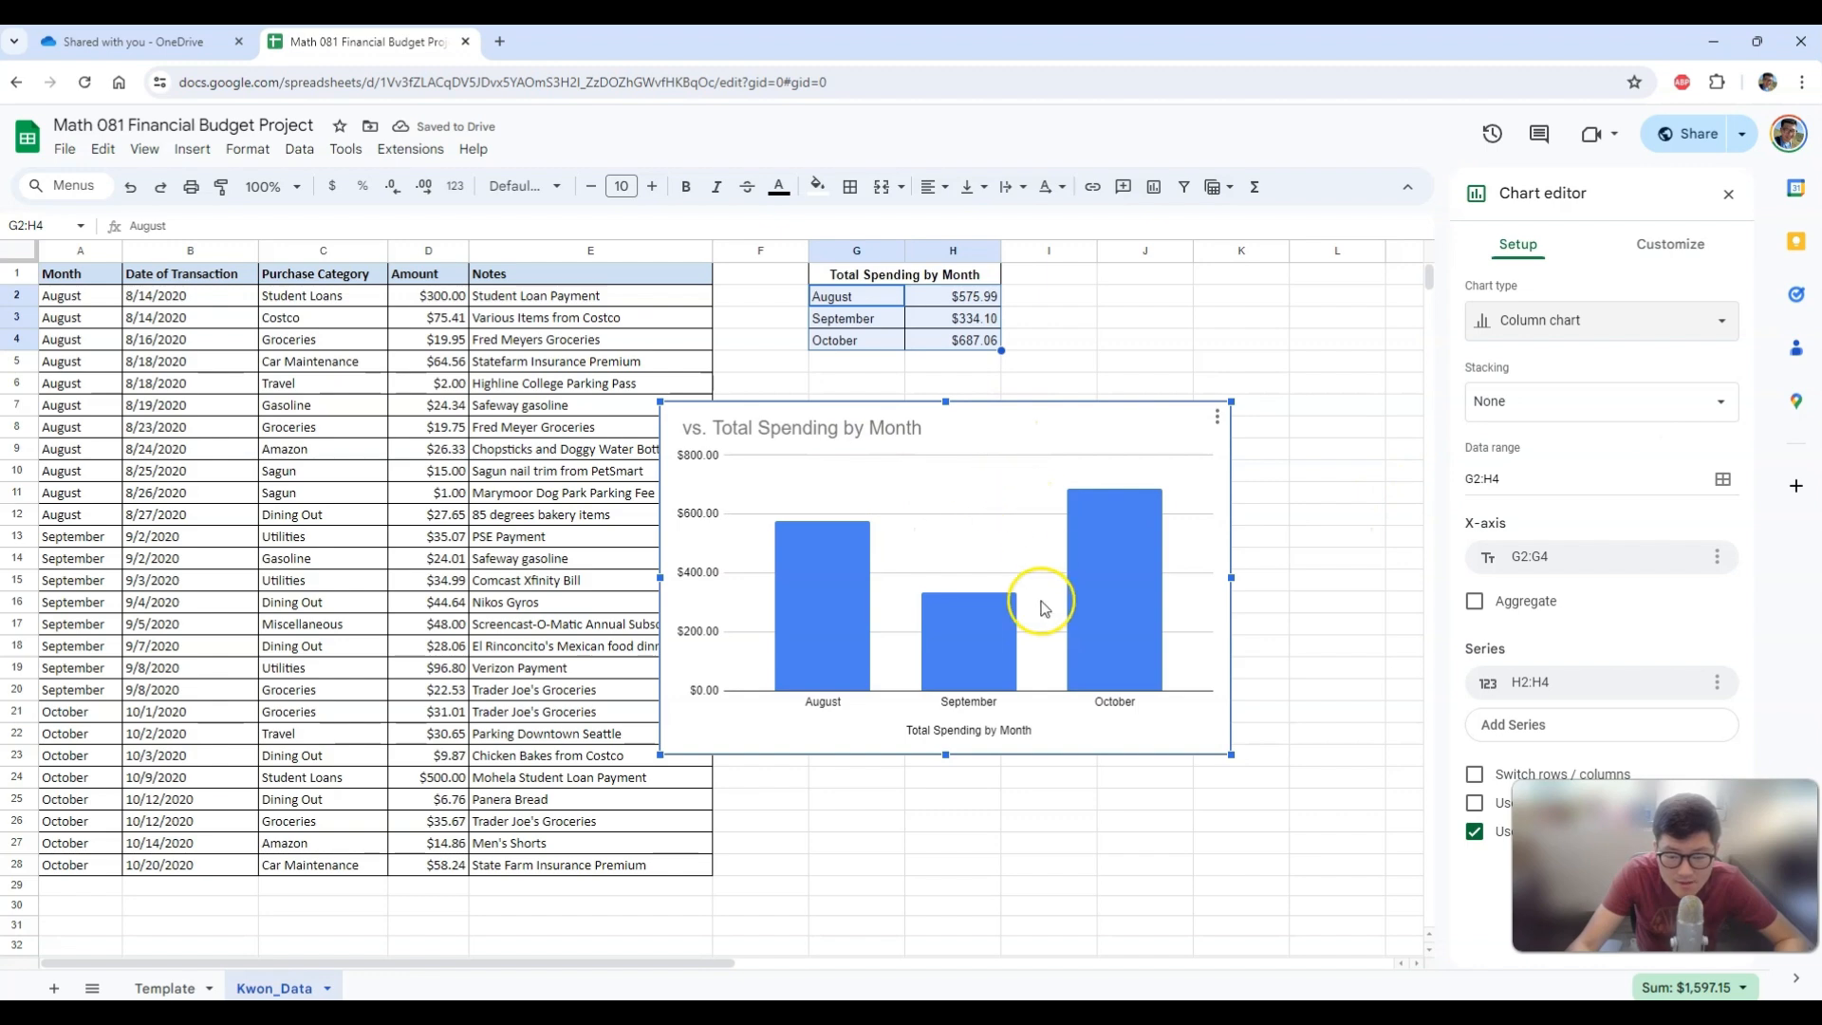
# Remove "vs." from the chart title so that it reads "Total Spending by Month".
pyautogui.click(721, 429)
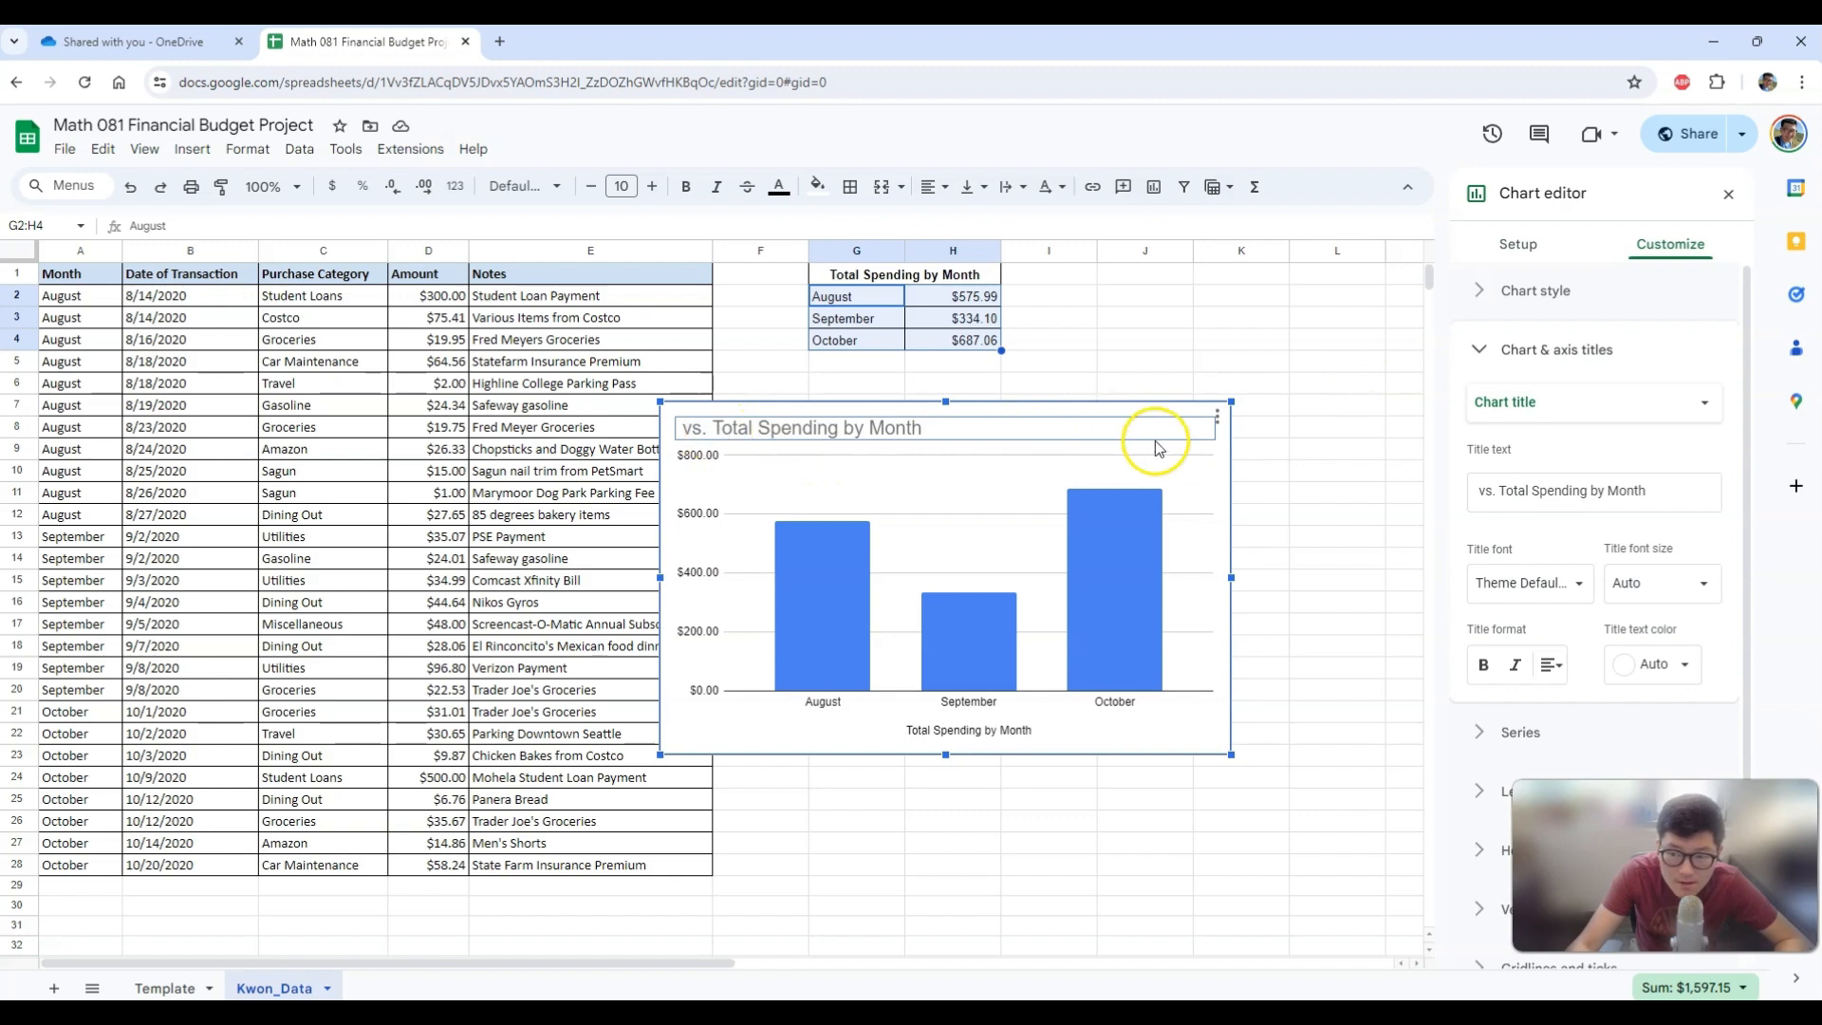
pyautogui.moveTo(1509, 492); pyautogui.dragTo(1462, 495)
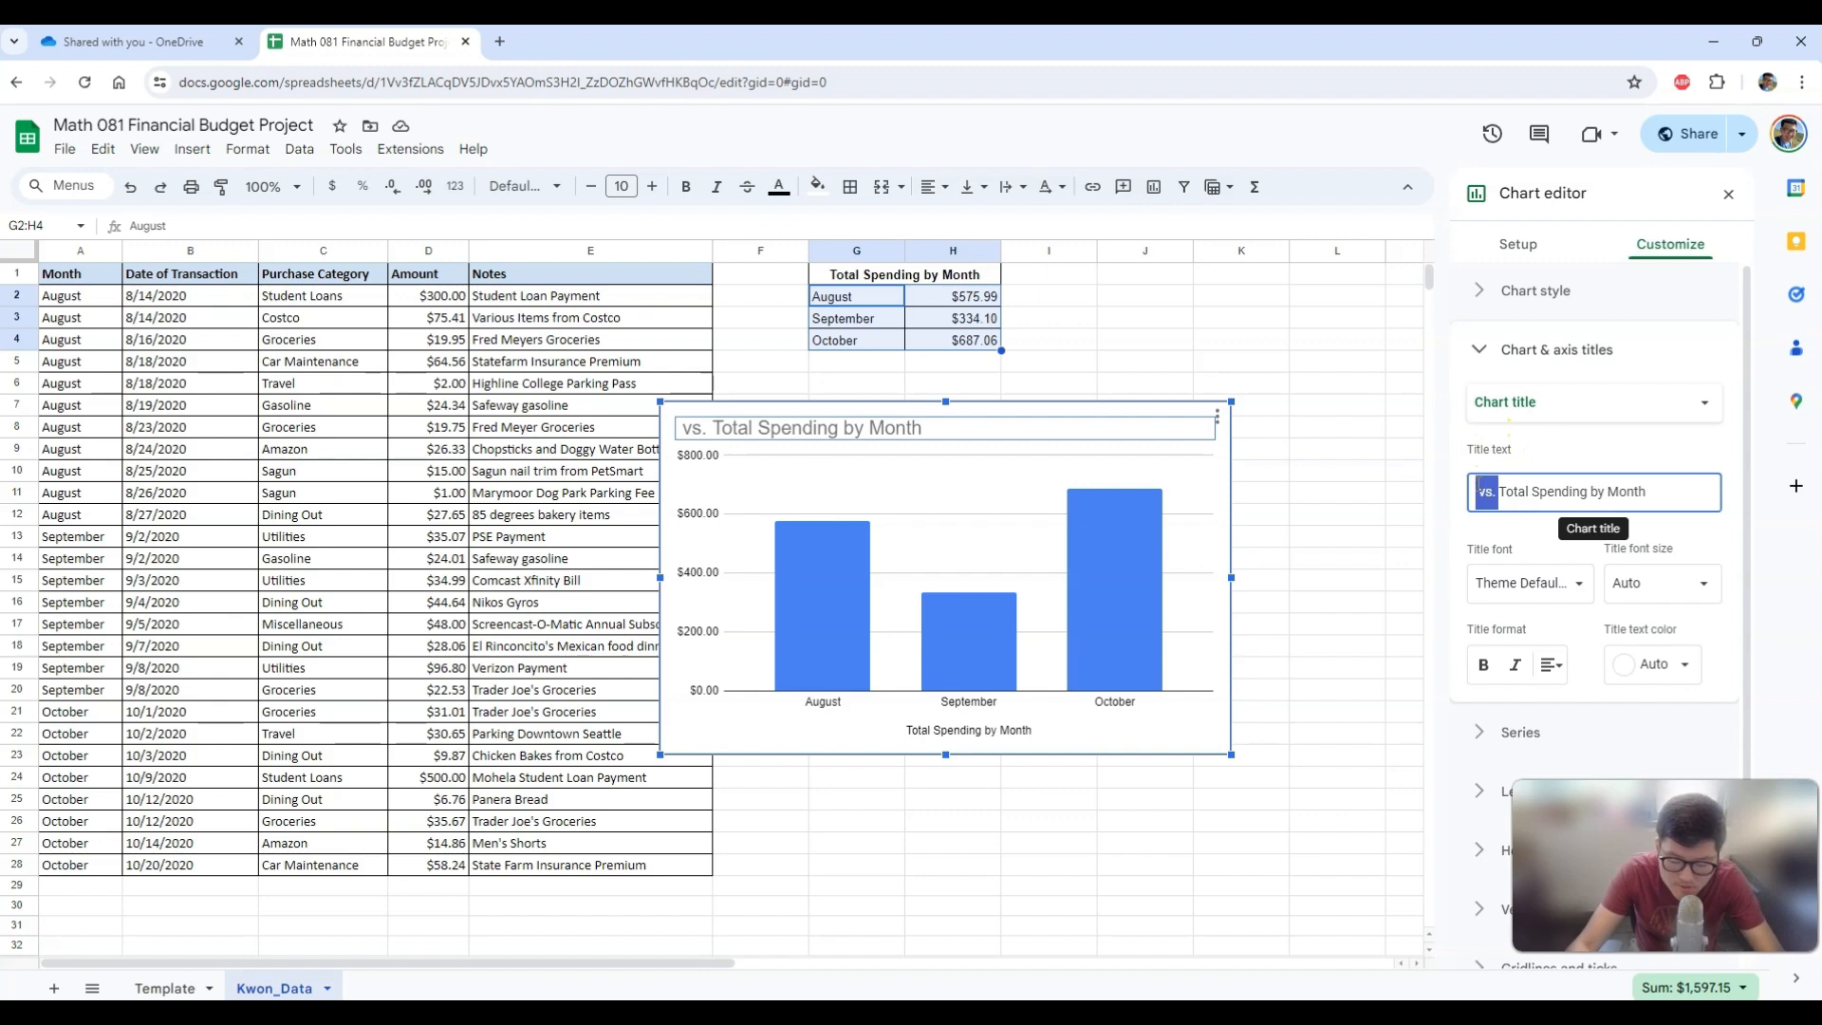
pyautogui.press('BackSpace')
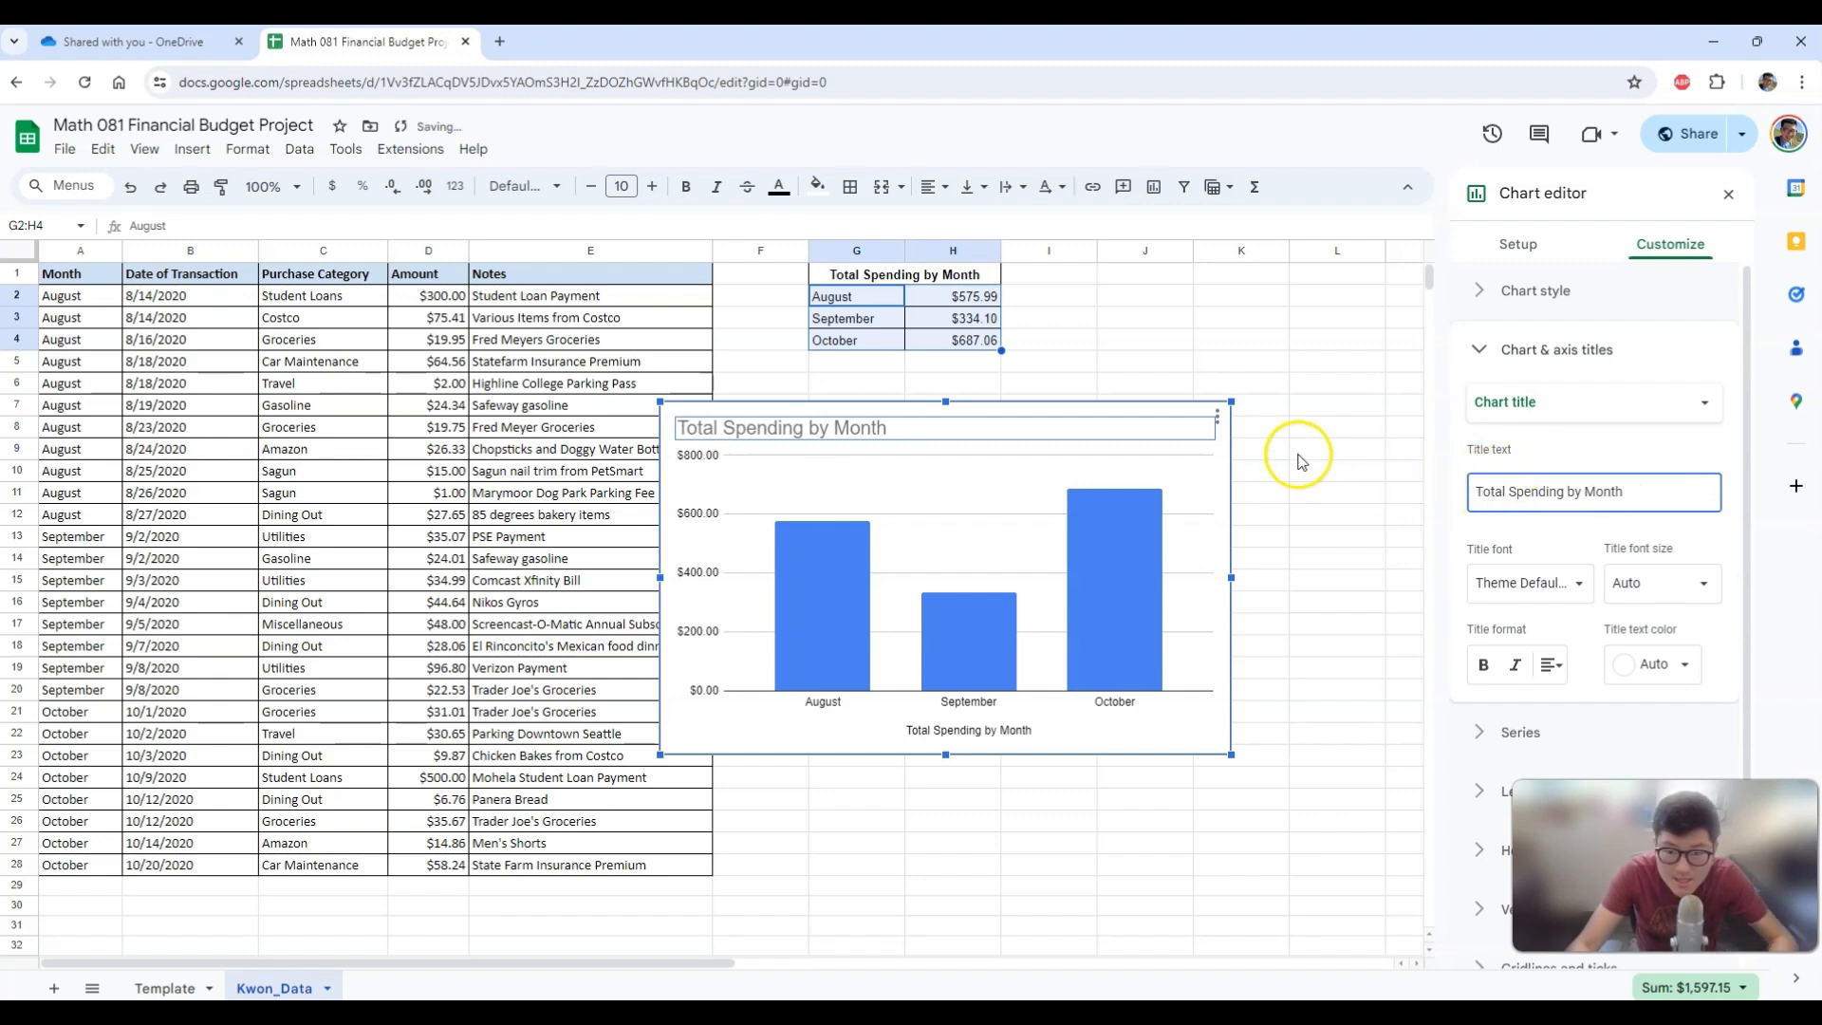
pyautogui.click(1302, 464)
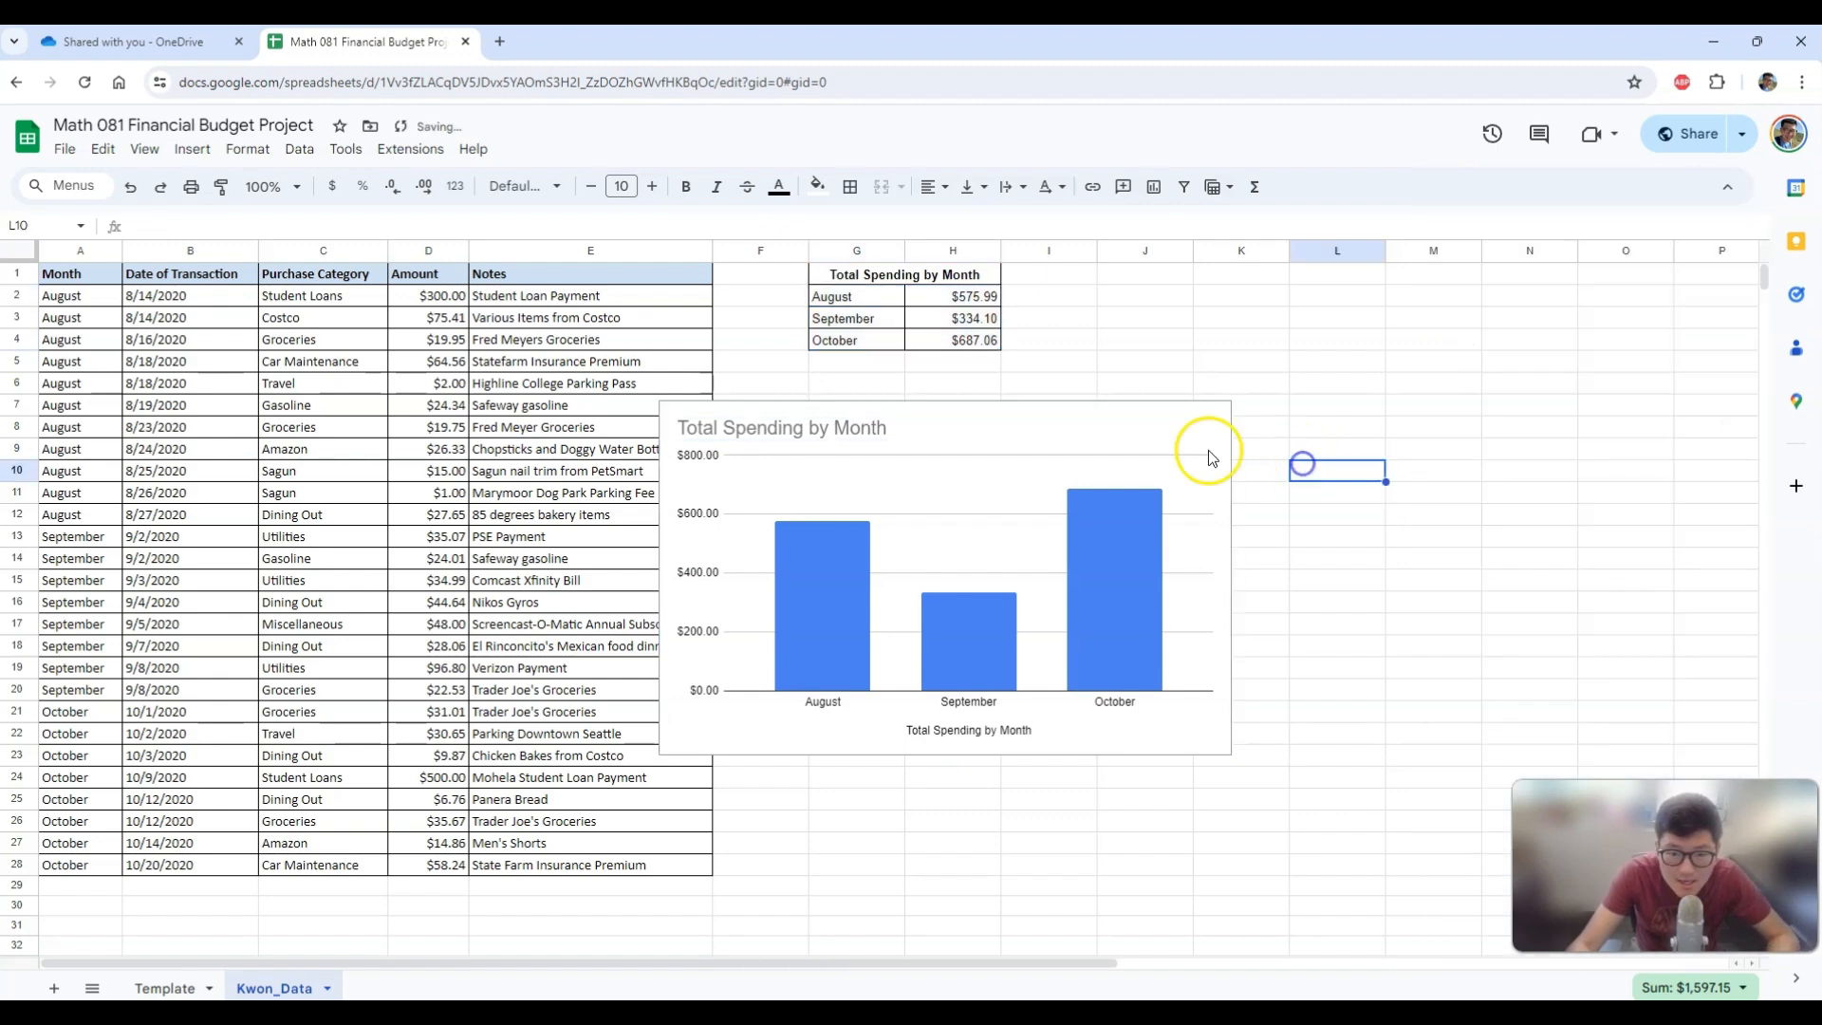
# Move the column chart clear of the transaction table's Notes column.
pyautogui.click(1098, 415)
pyautogui.click(1029, 416)
pyautogui.moveTo(1028, 415); pyautogui.dragTo(1112, 421)
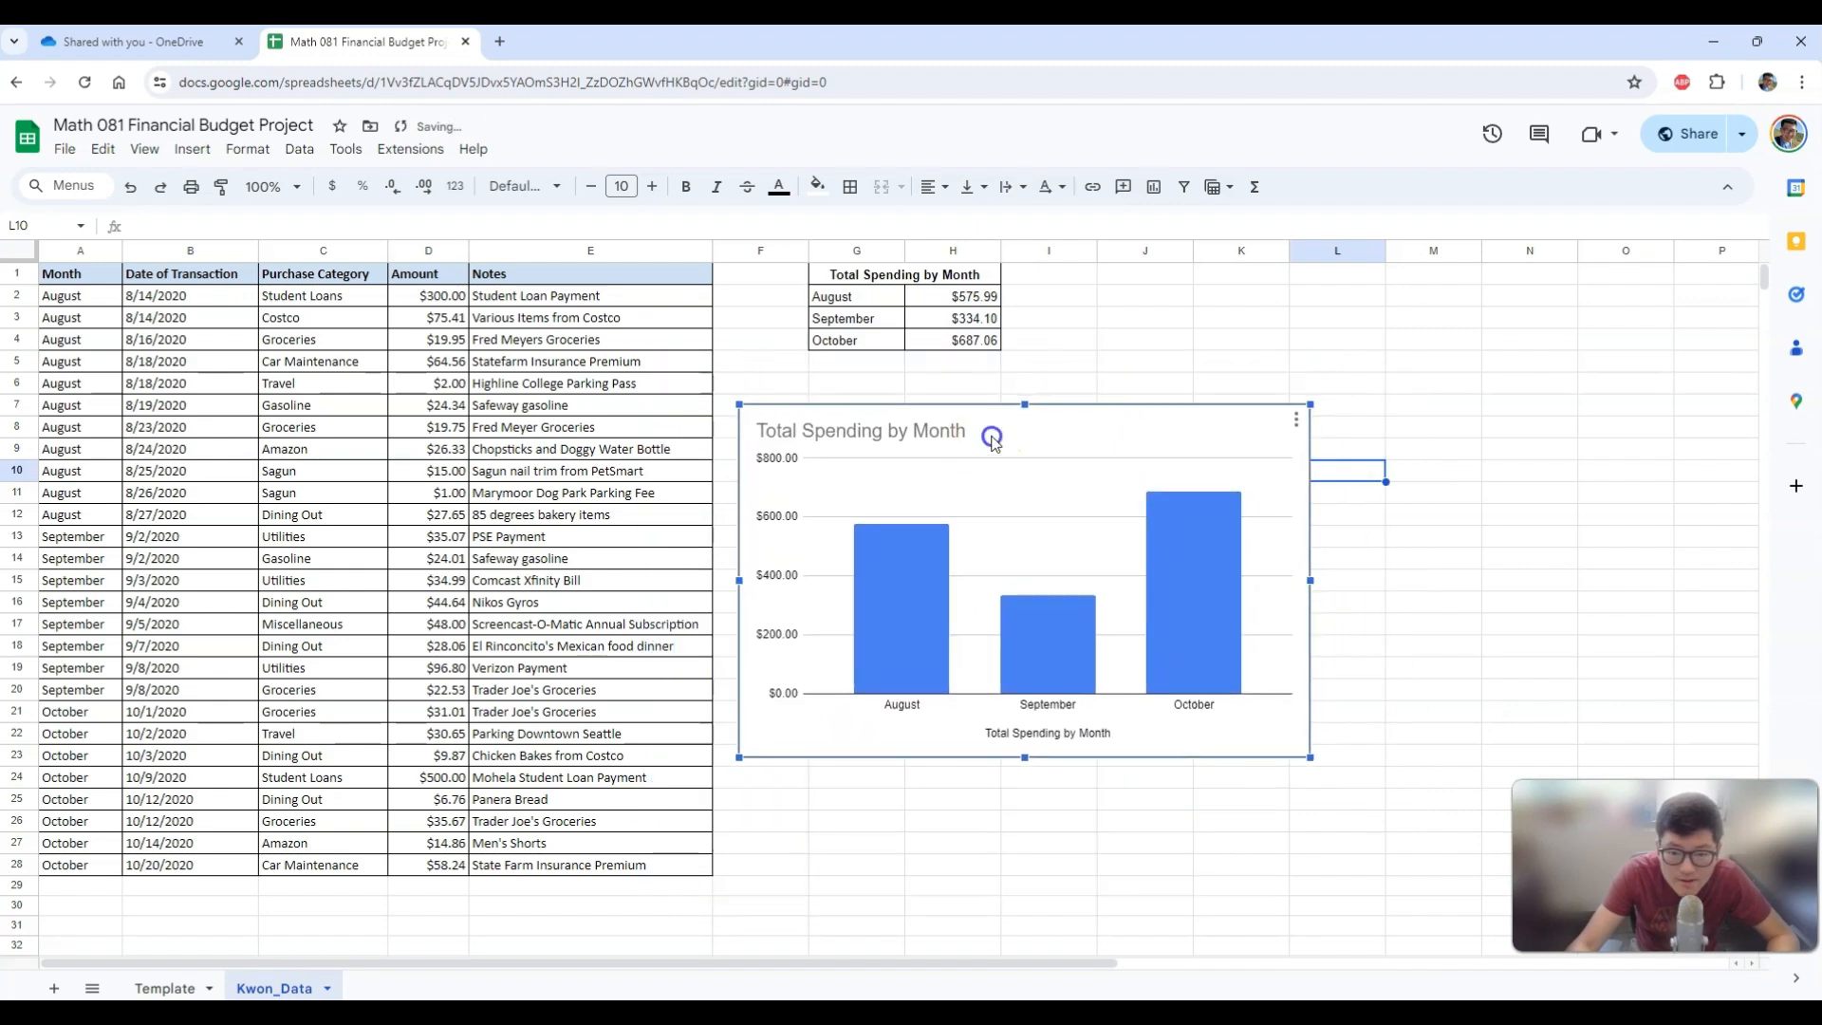
pyautogui.moveTo(895, 589)
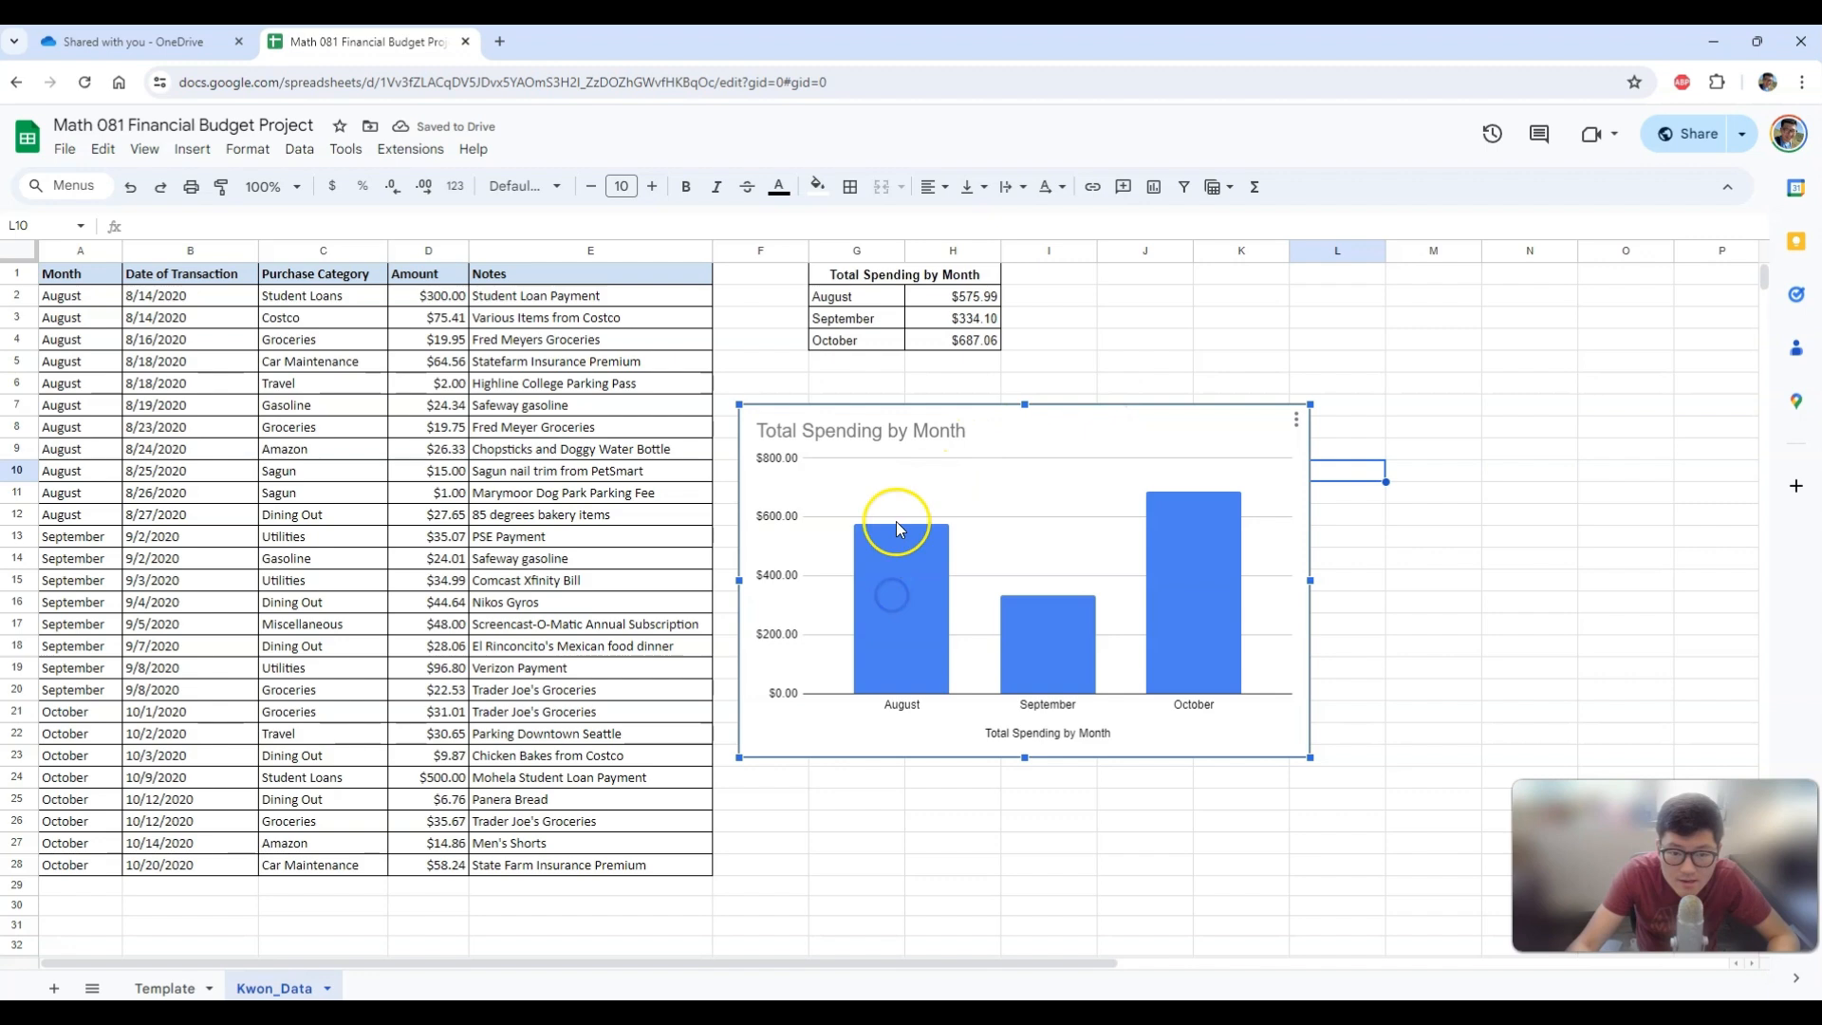
# Reopen the column chart for editing and compare it with the sample bar chart in the project PDF.
pyautogui.click(1296, 418)
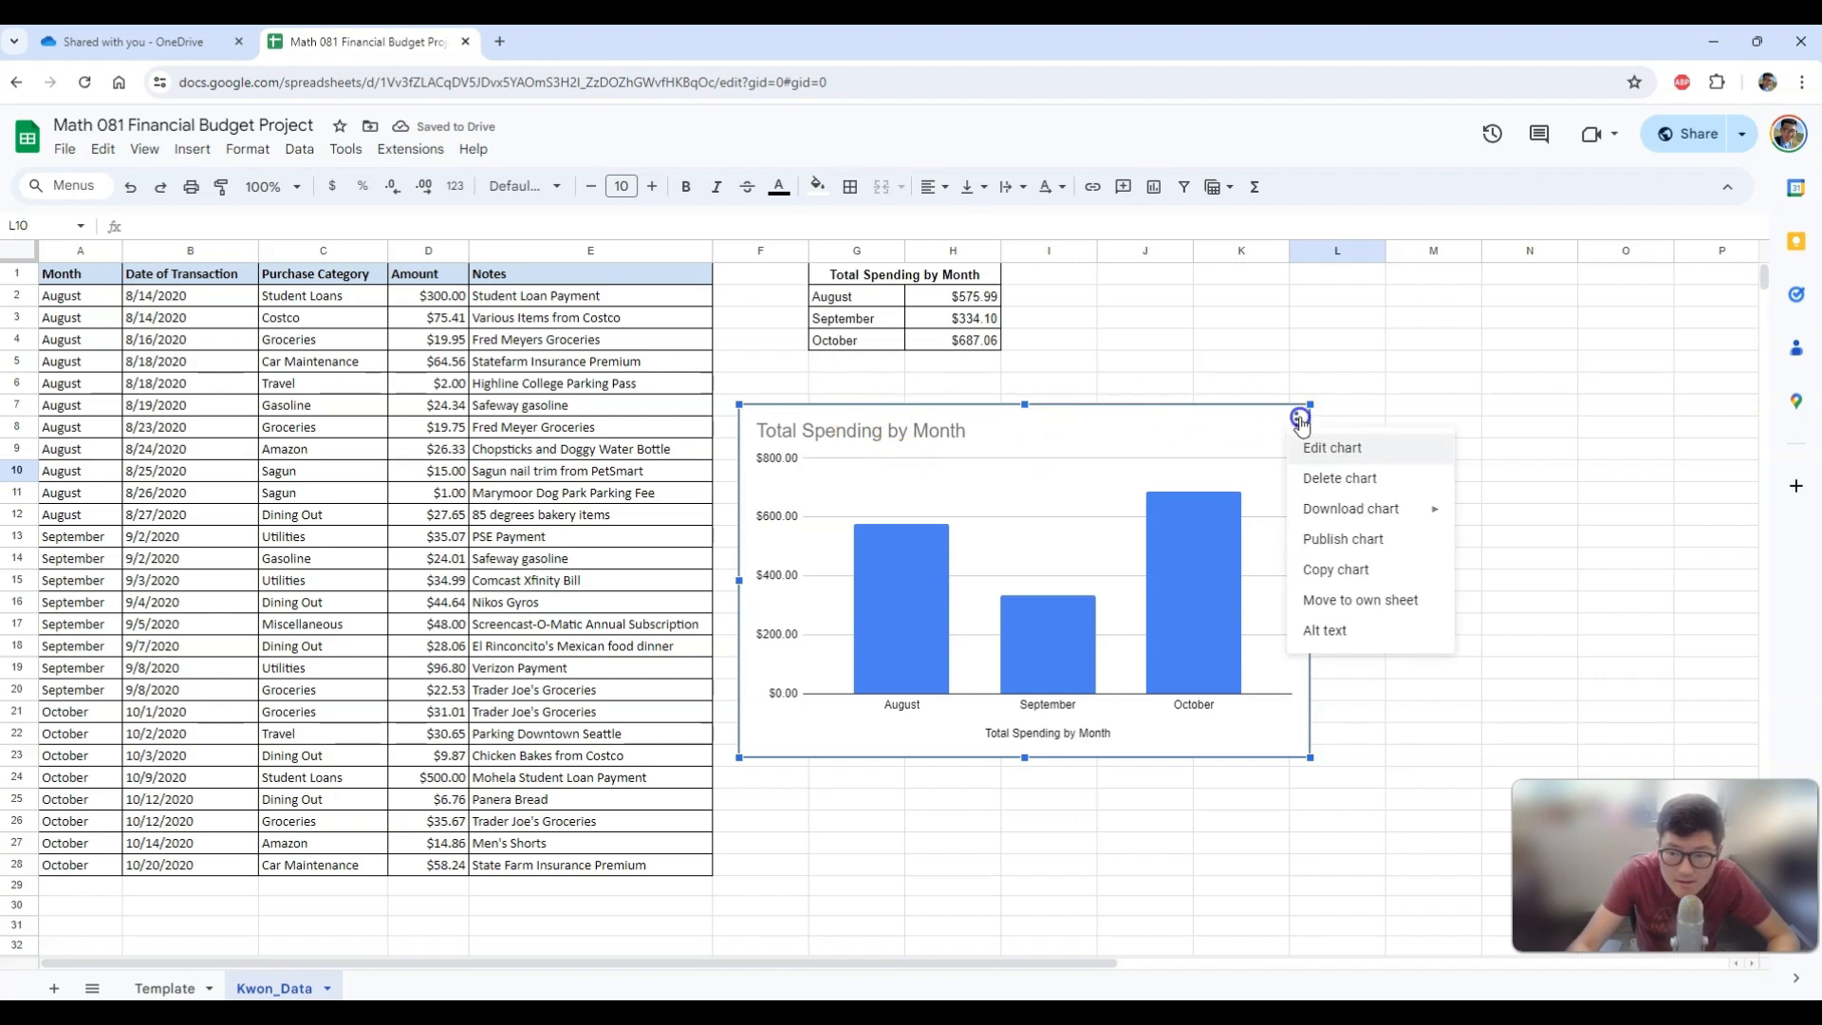
pyautogui.click(1225, 426)
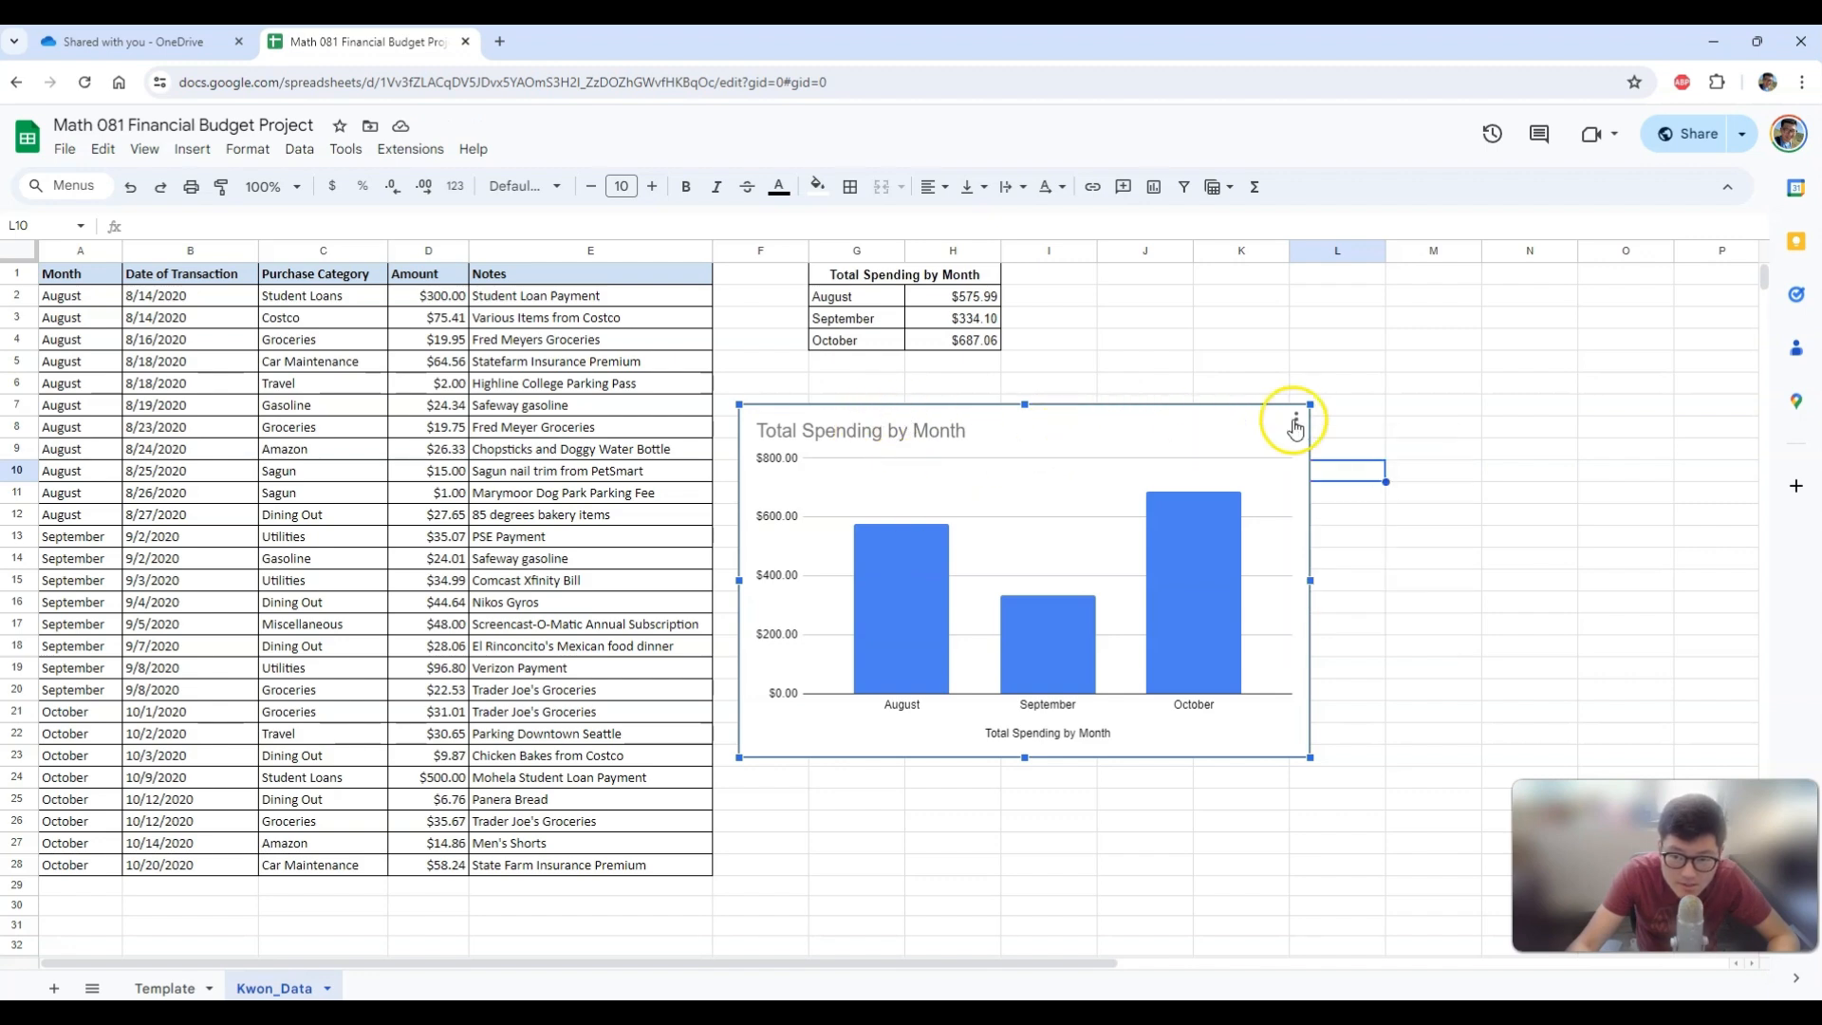
pyautogui.click(1298, 421)
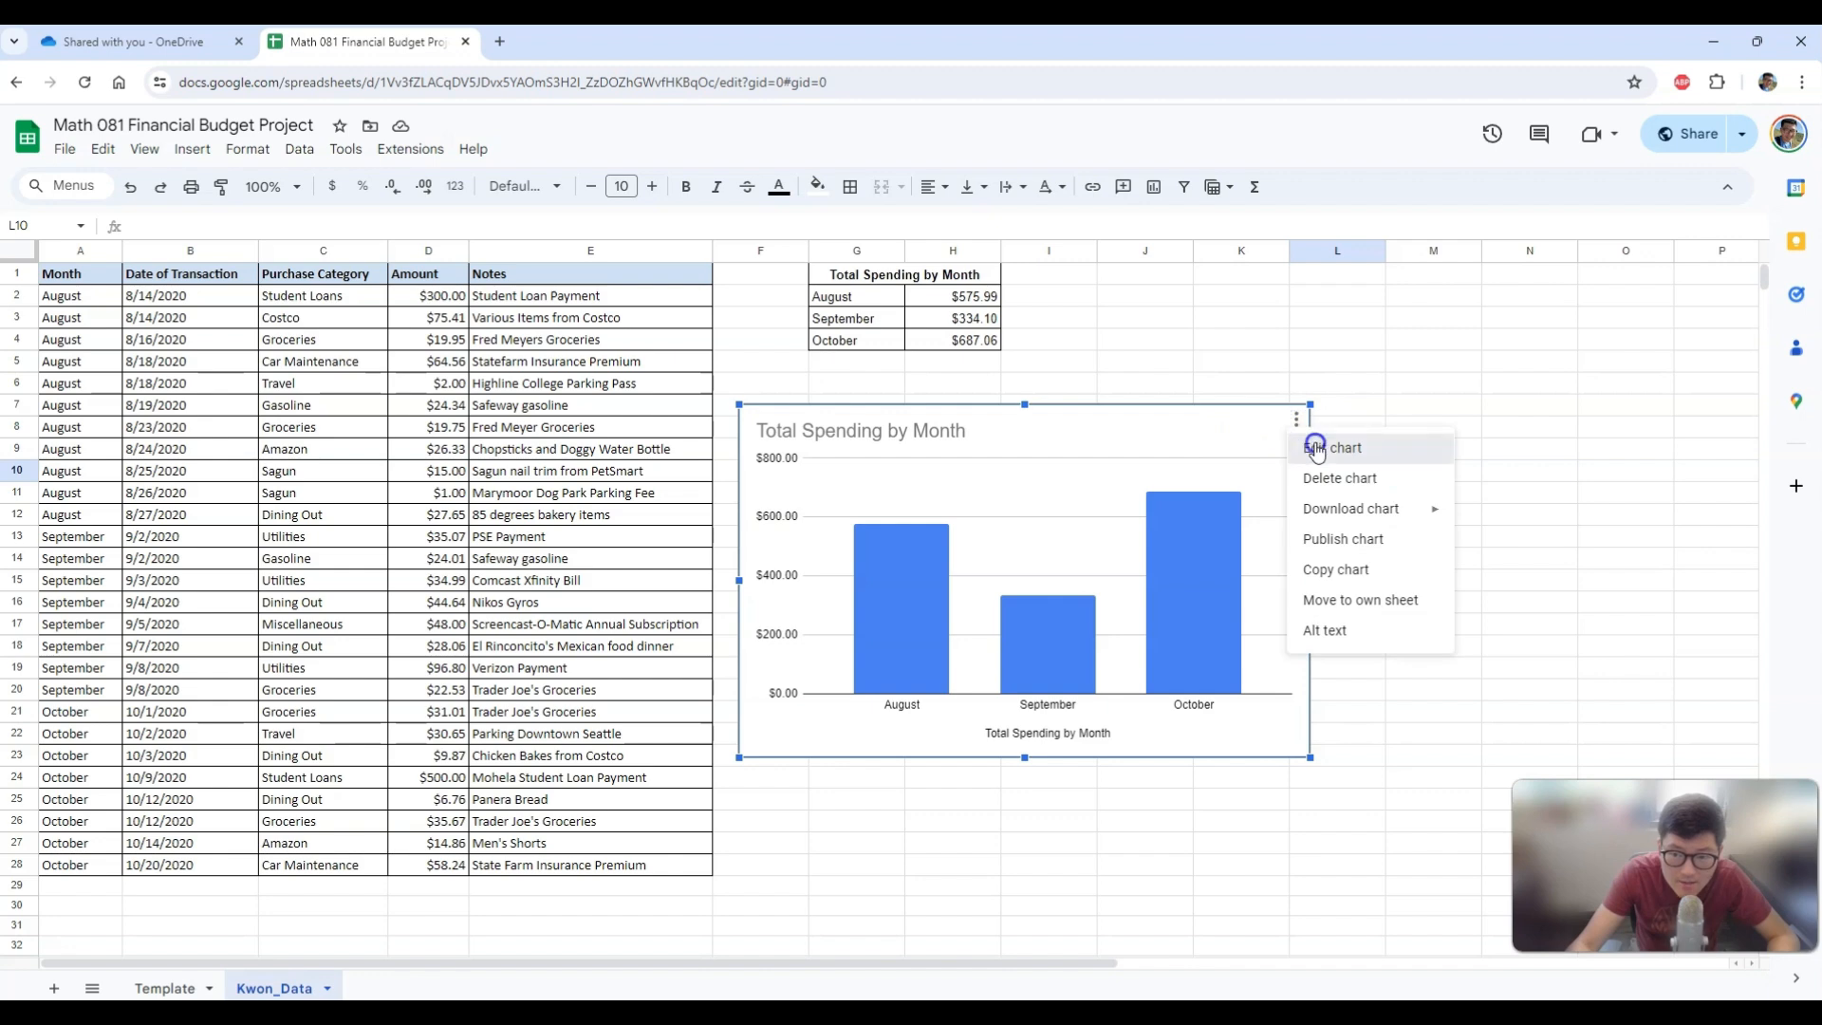
pyautogui.click(1315, 448)
pyautogui.click(980, 509)
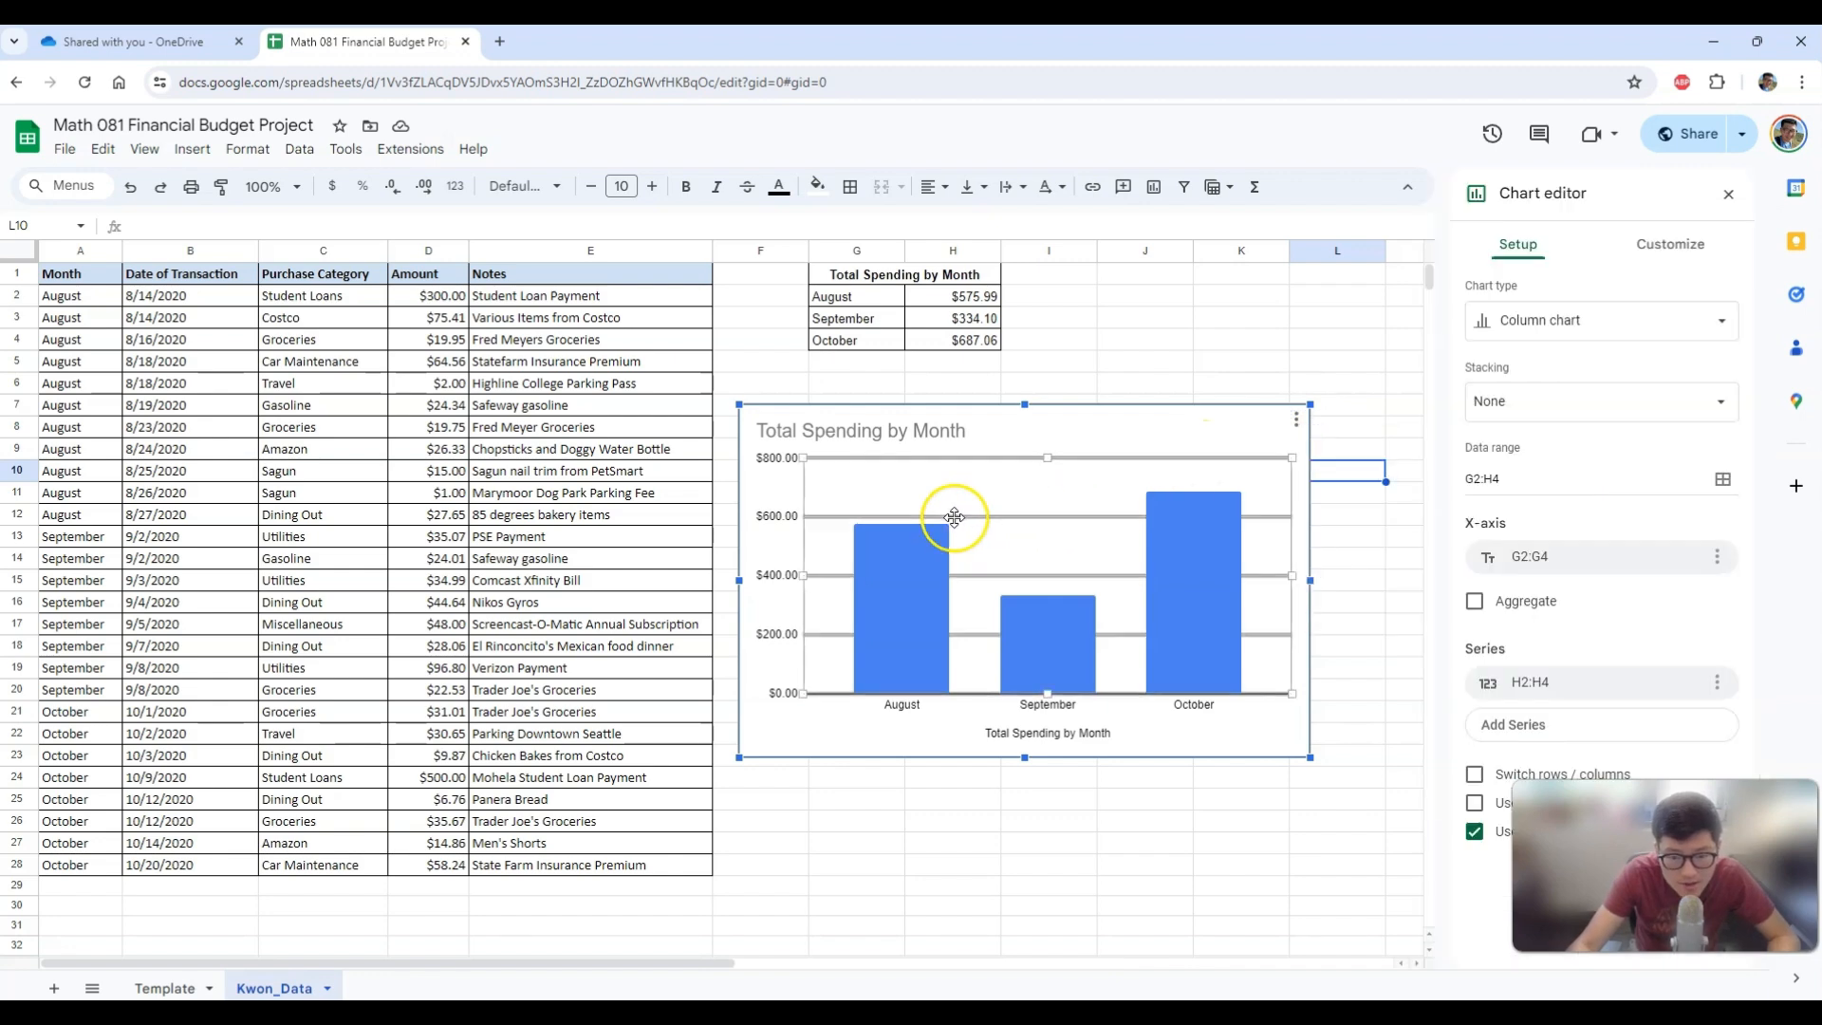
pyautogui.click(111, 42)
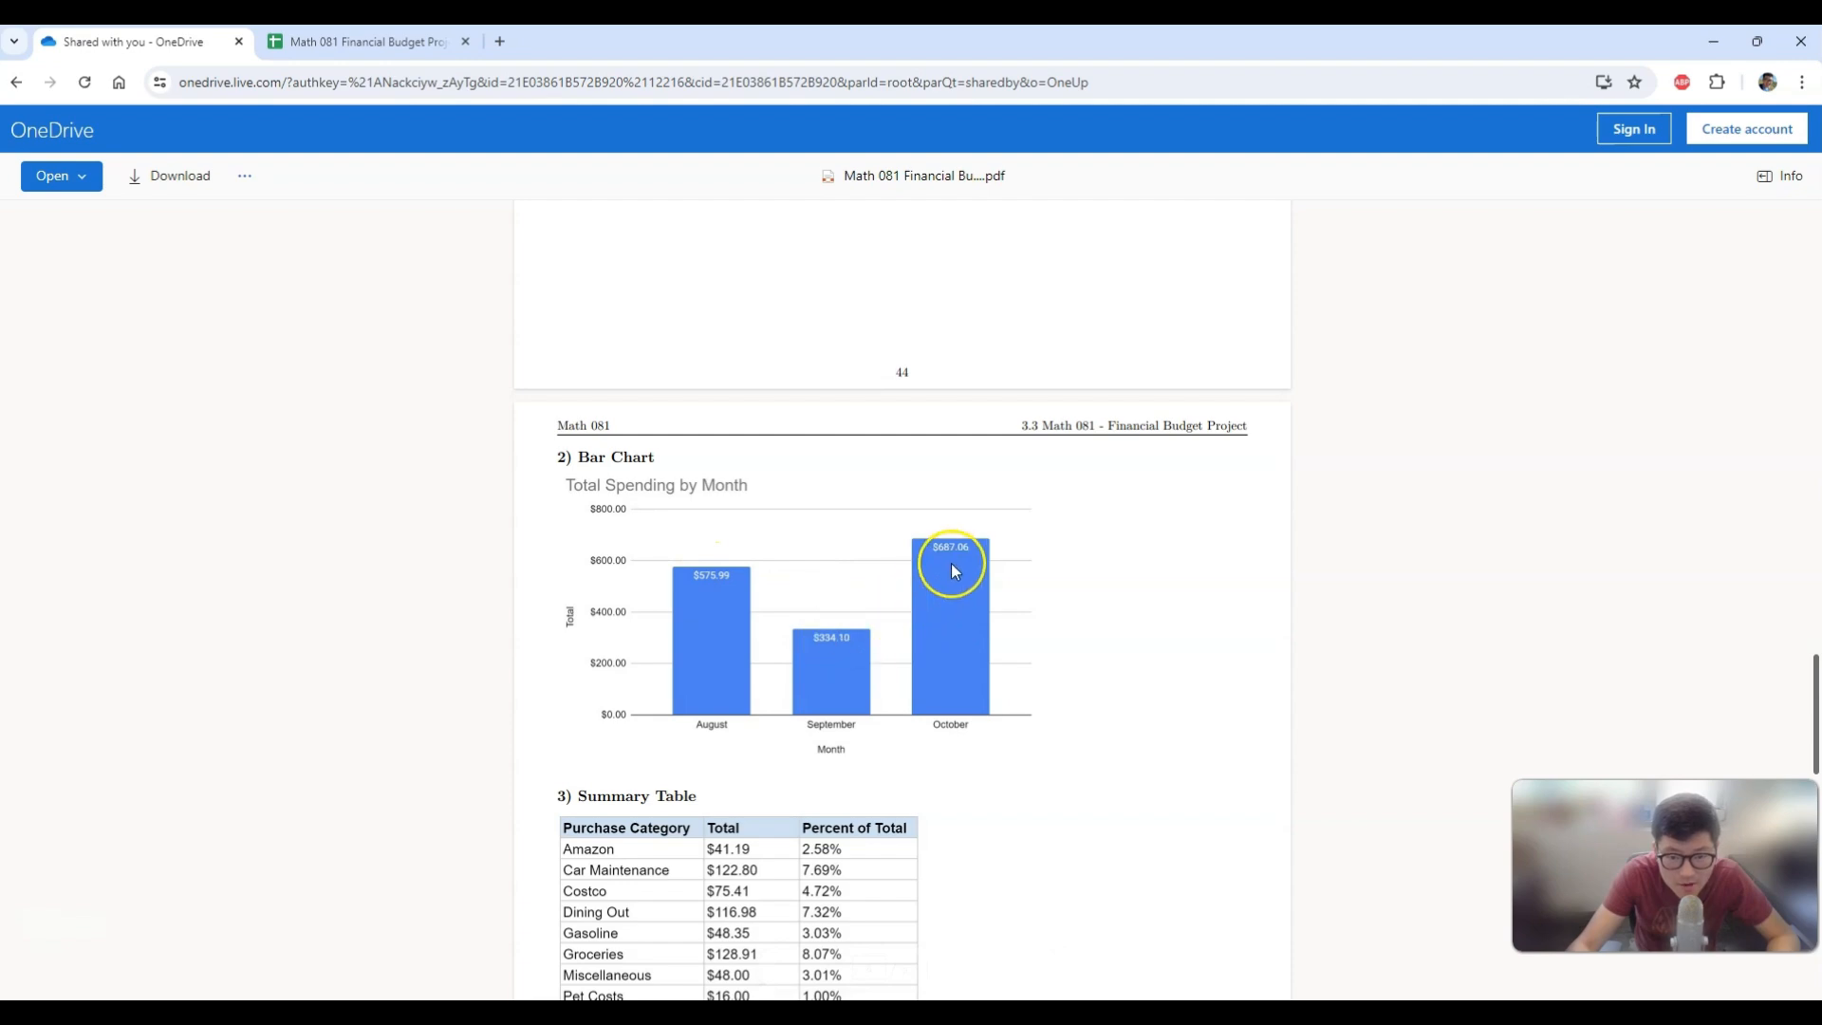
pyautogui.click(373, 46)
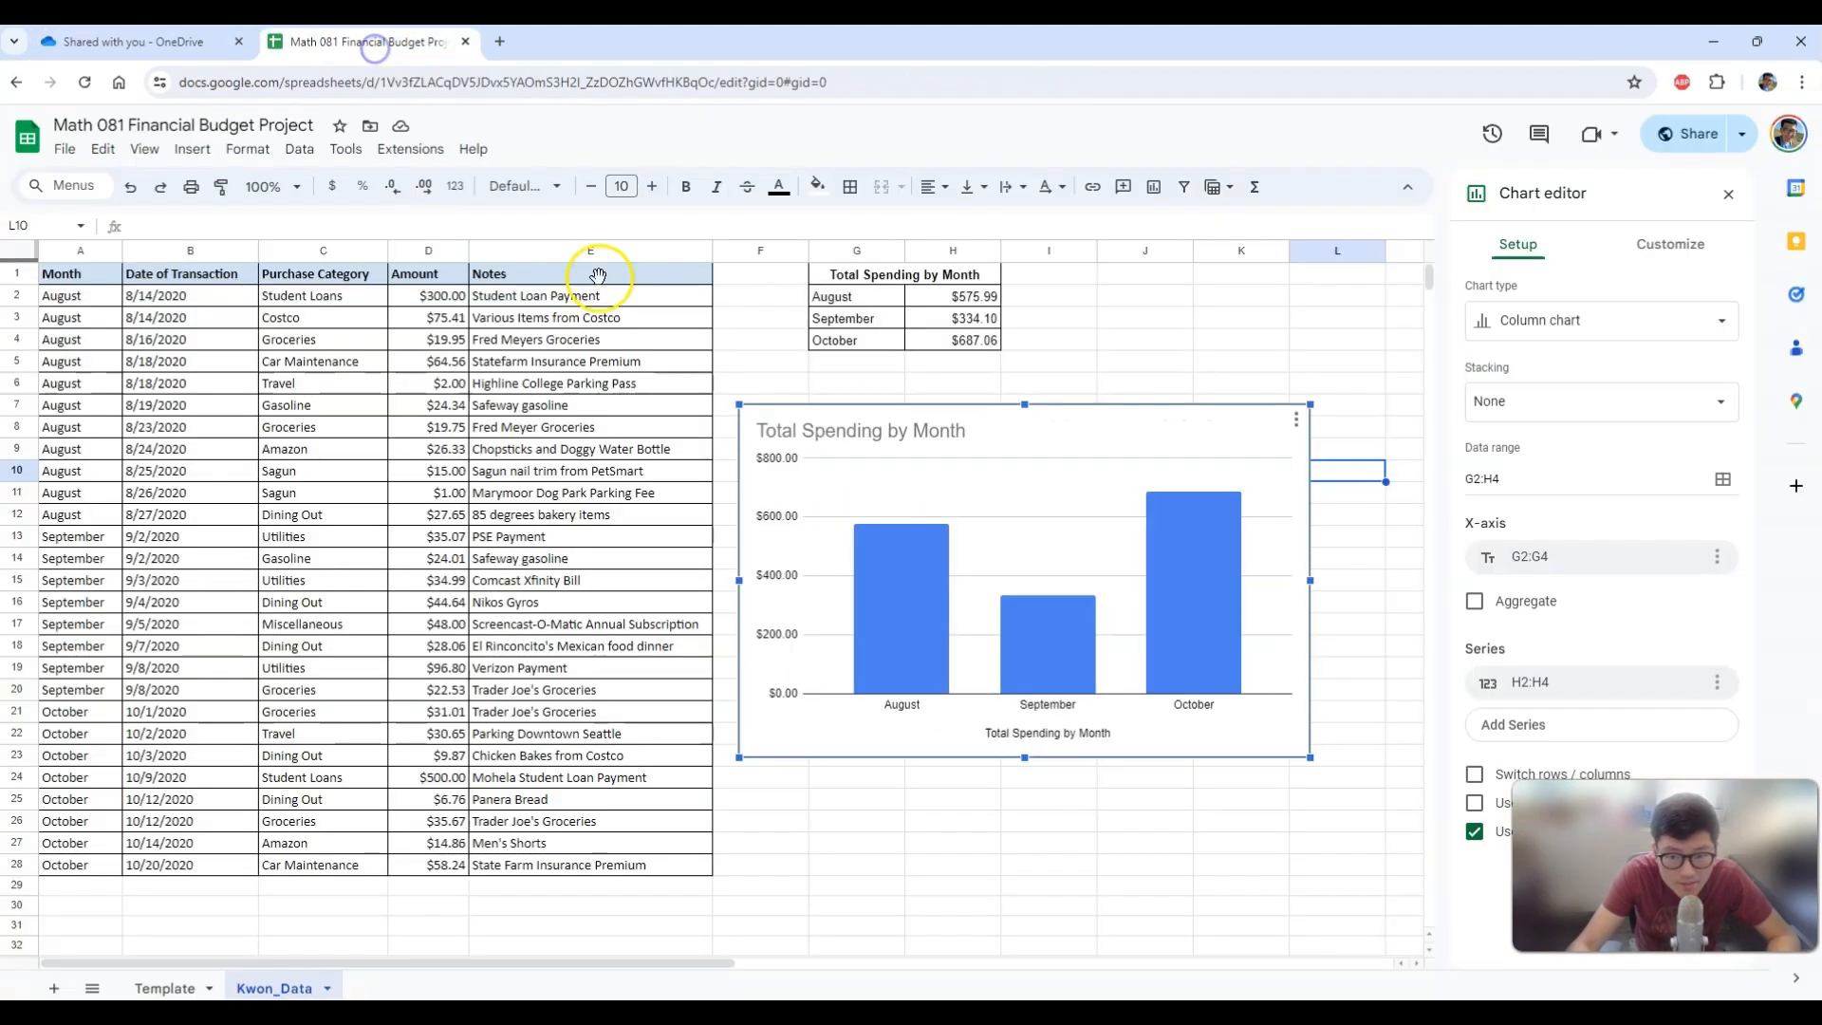
# Show data labels on the chart's columns and move the chart slightly up toward the monthly spending table.
pyautogui.click(1667, 249)
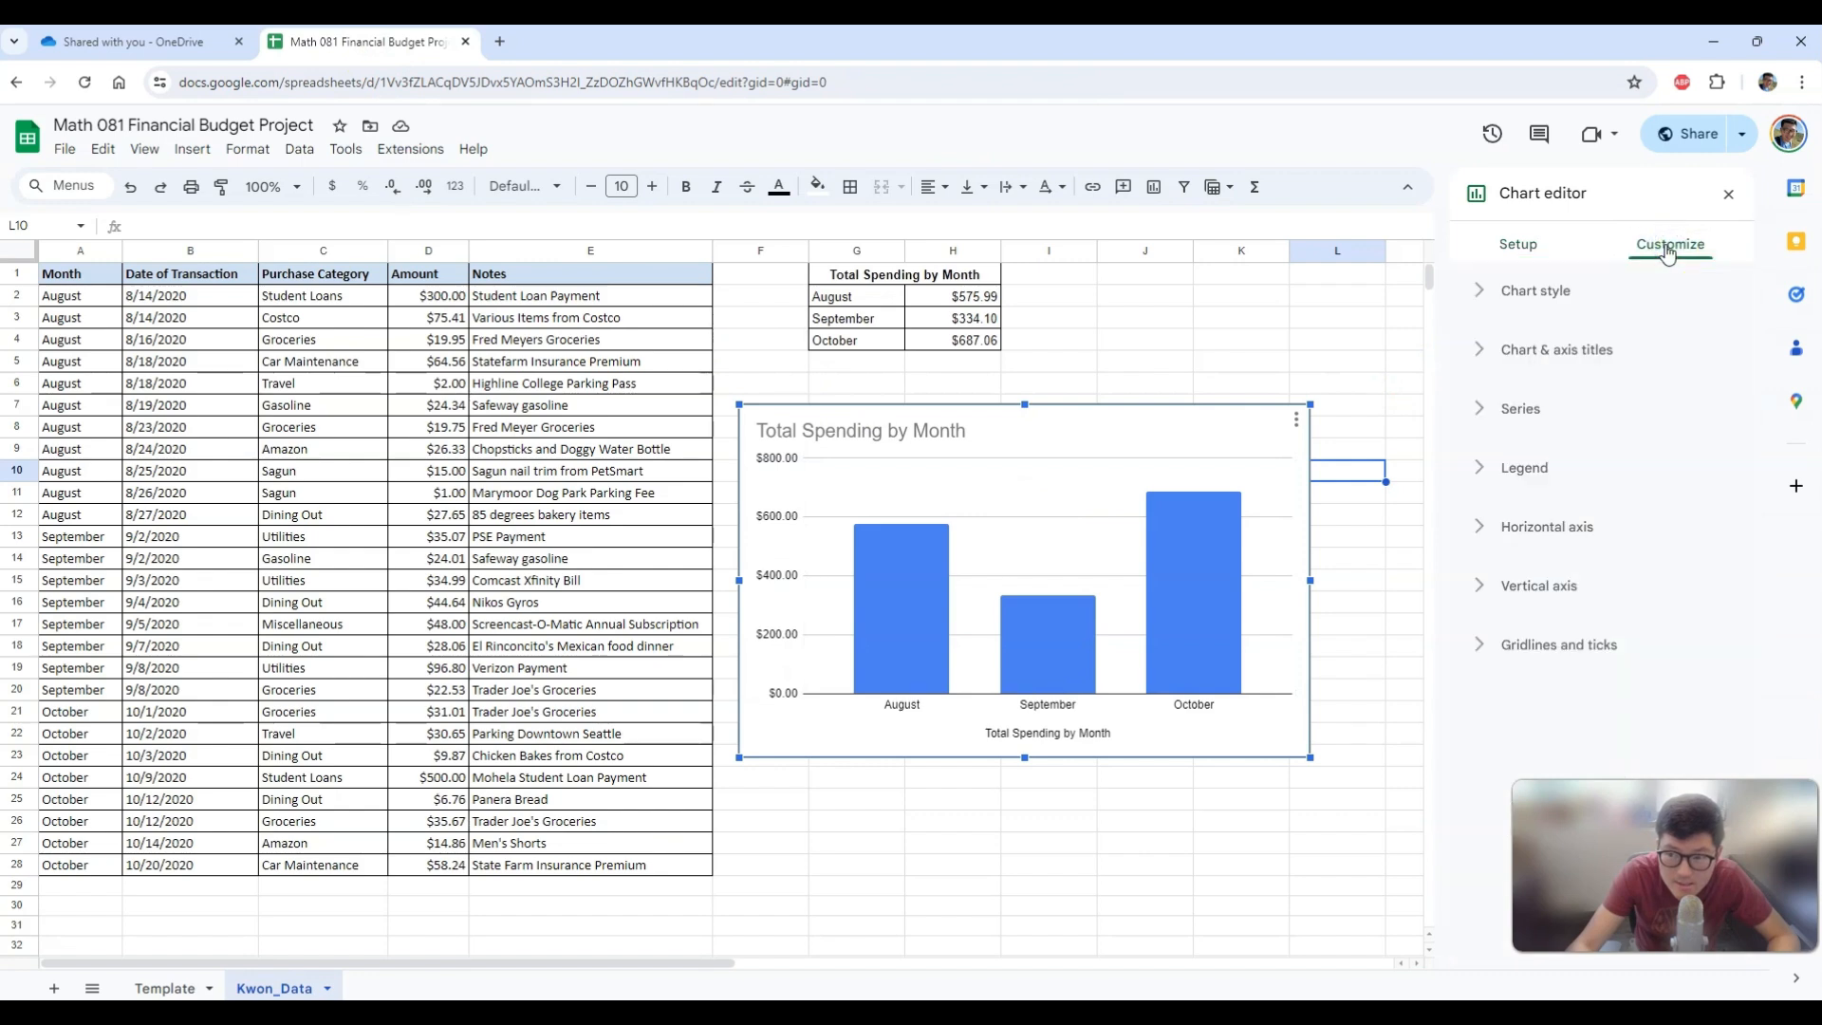
pyautogui.click(1479, 411)
pyautogui.scroll(-4, 1533, 422)
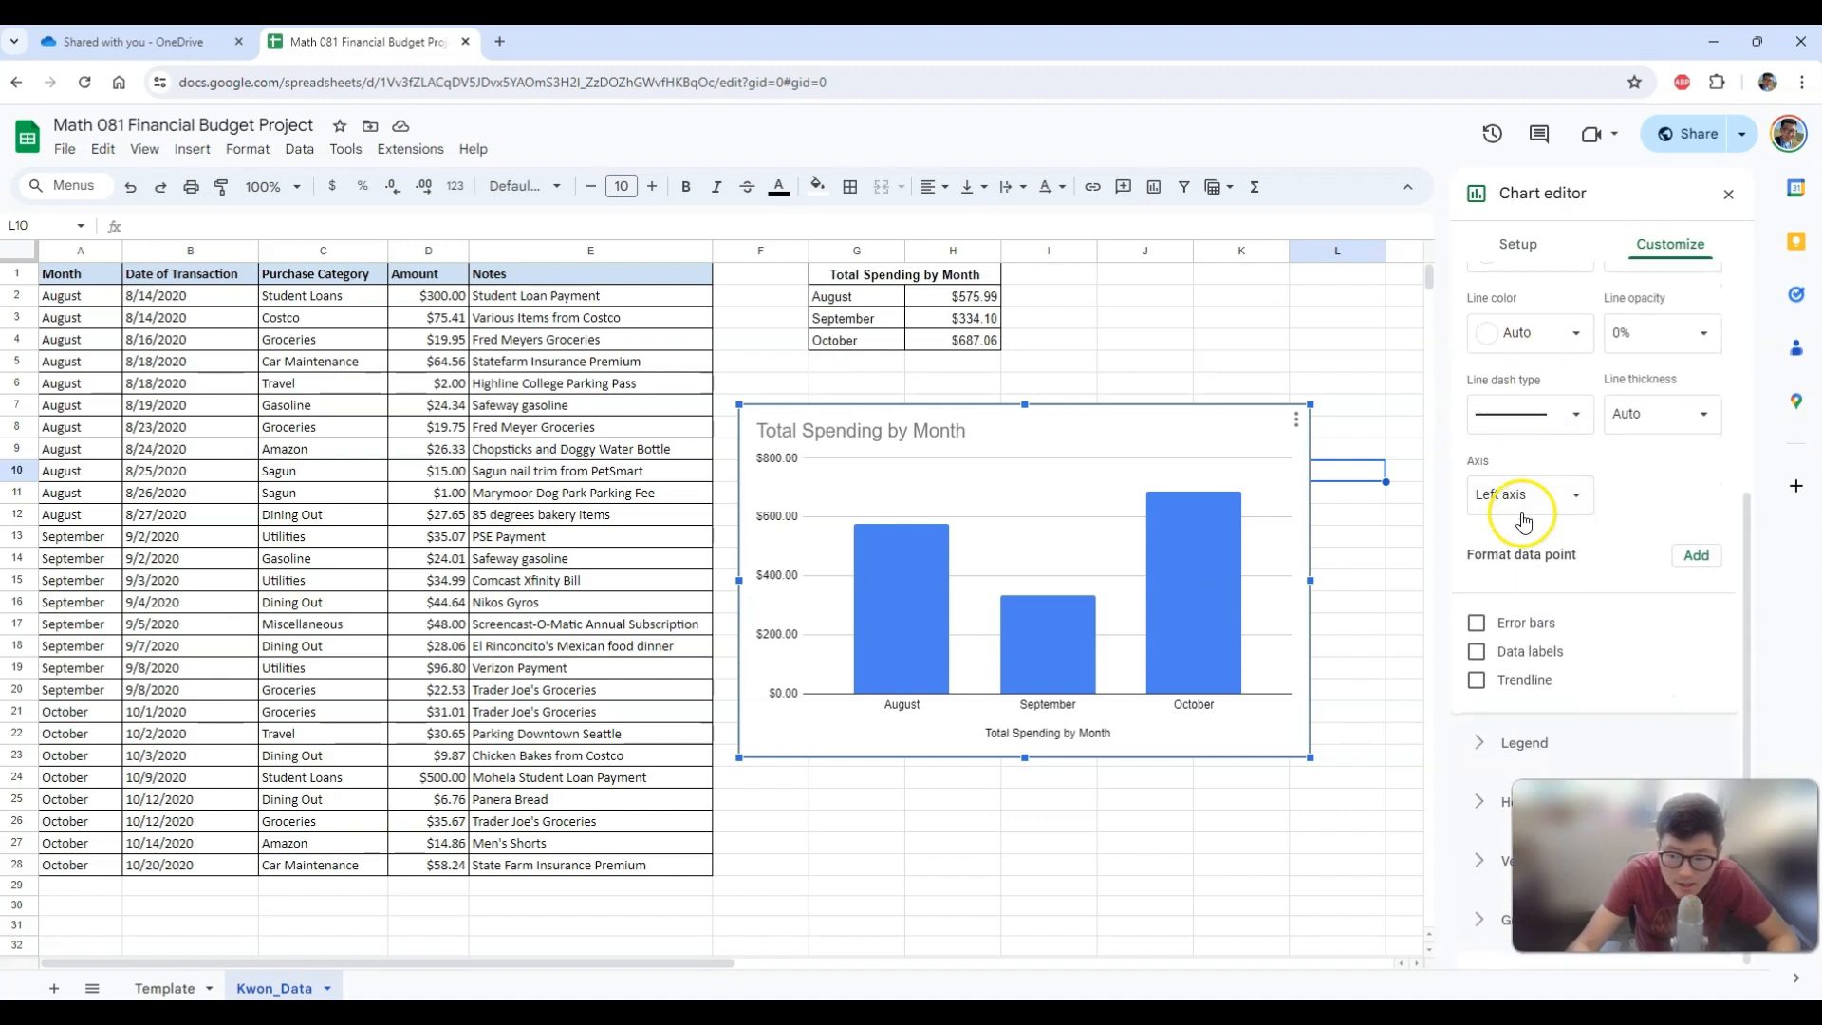
pyautogui.click(1478, 655)
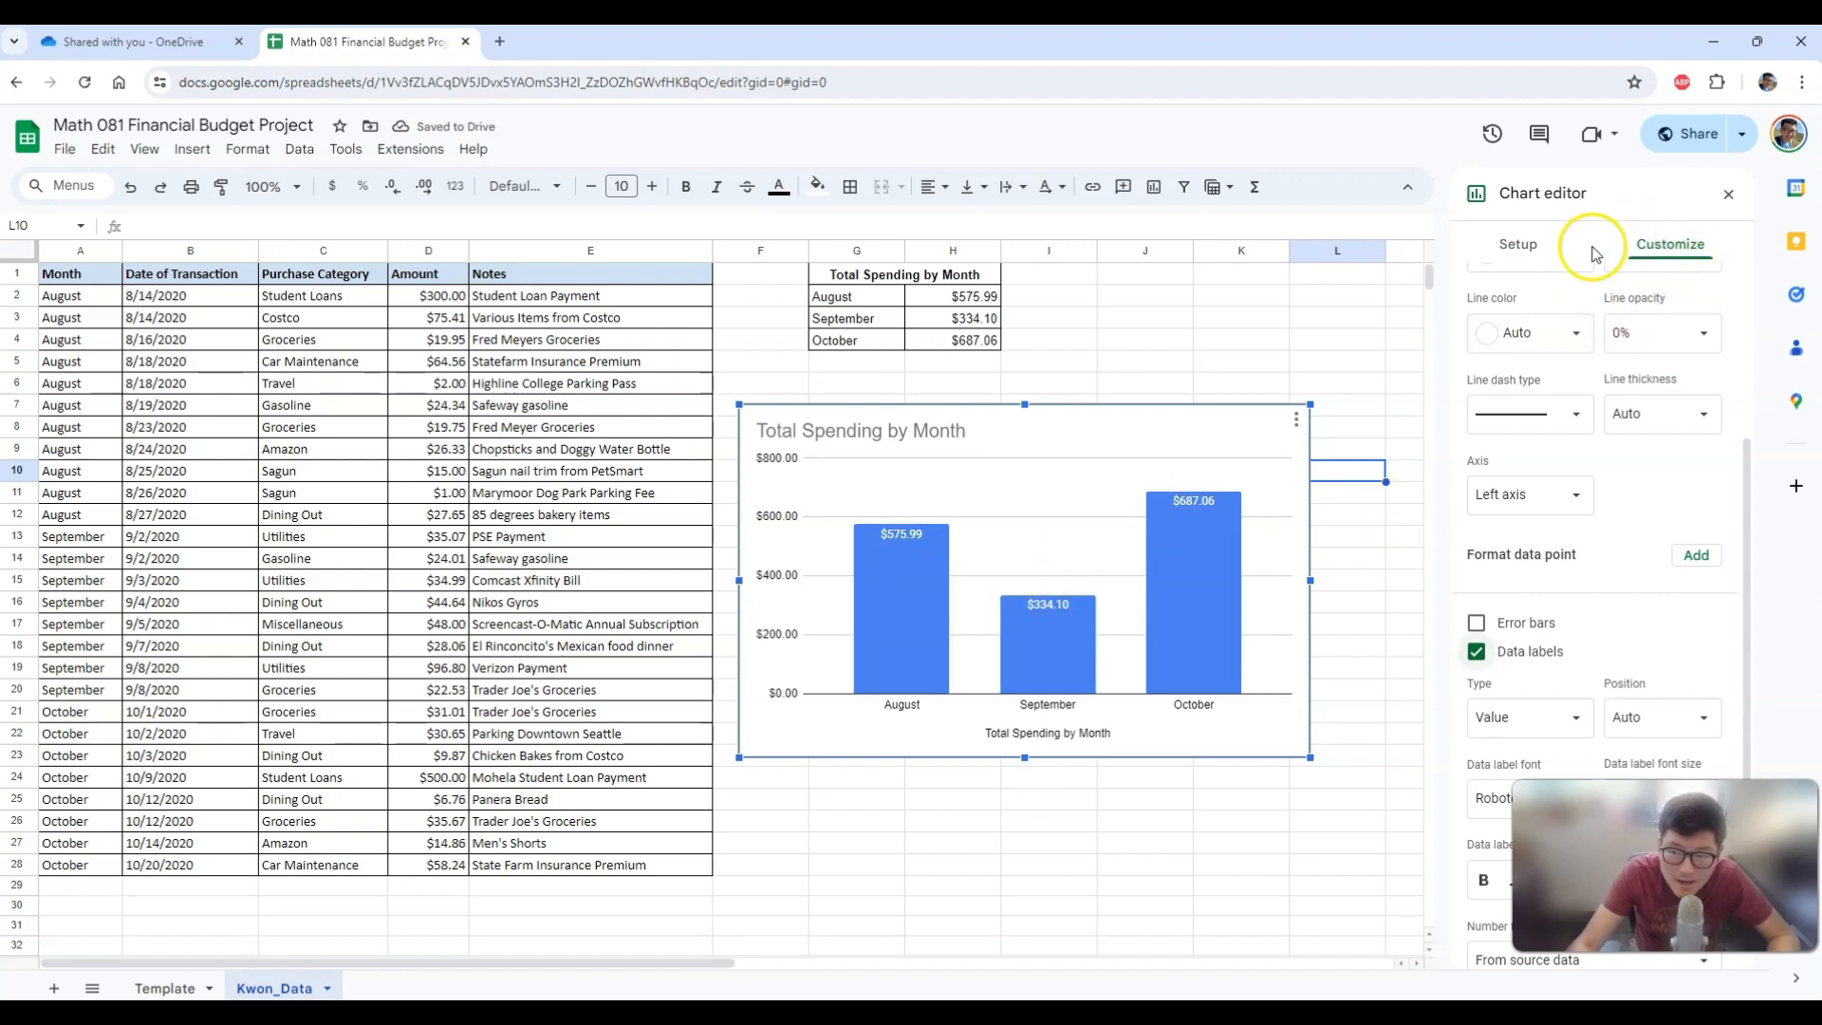
pyautogui.click(1730, 196)
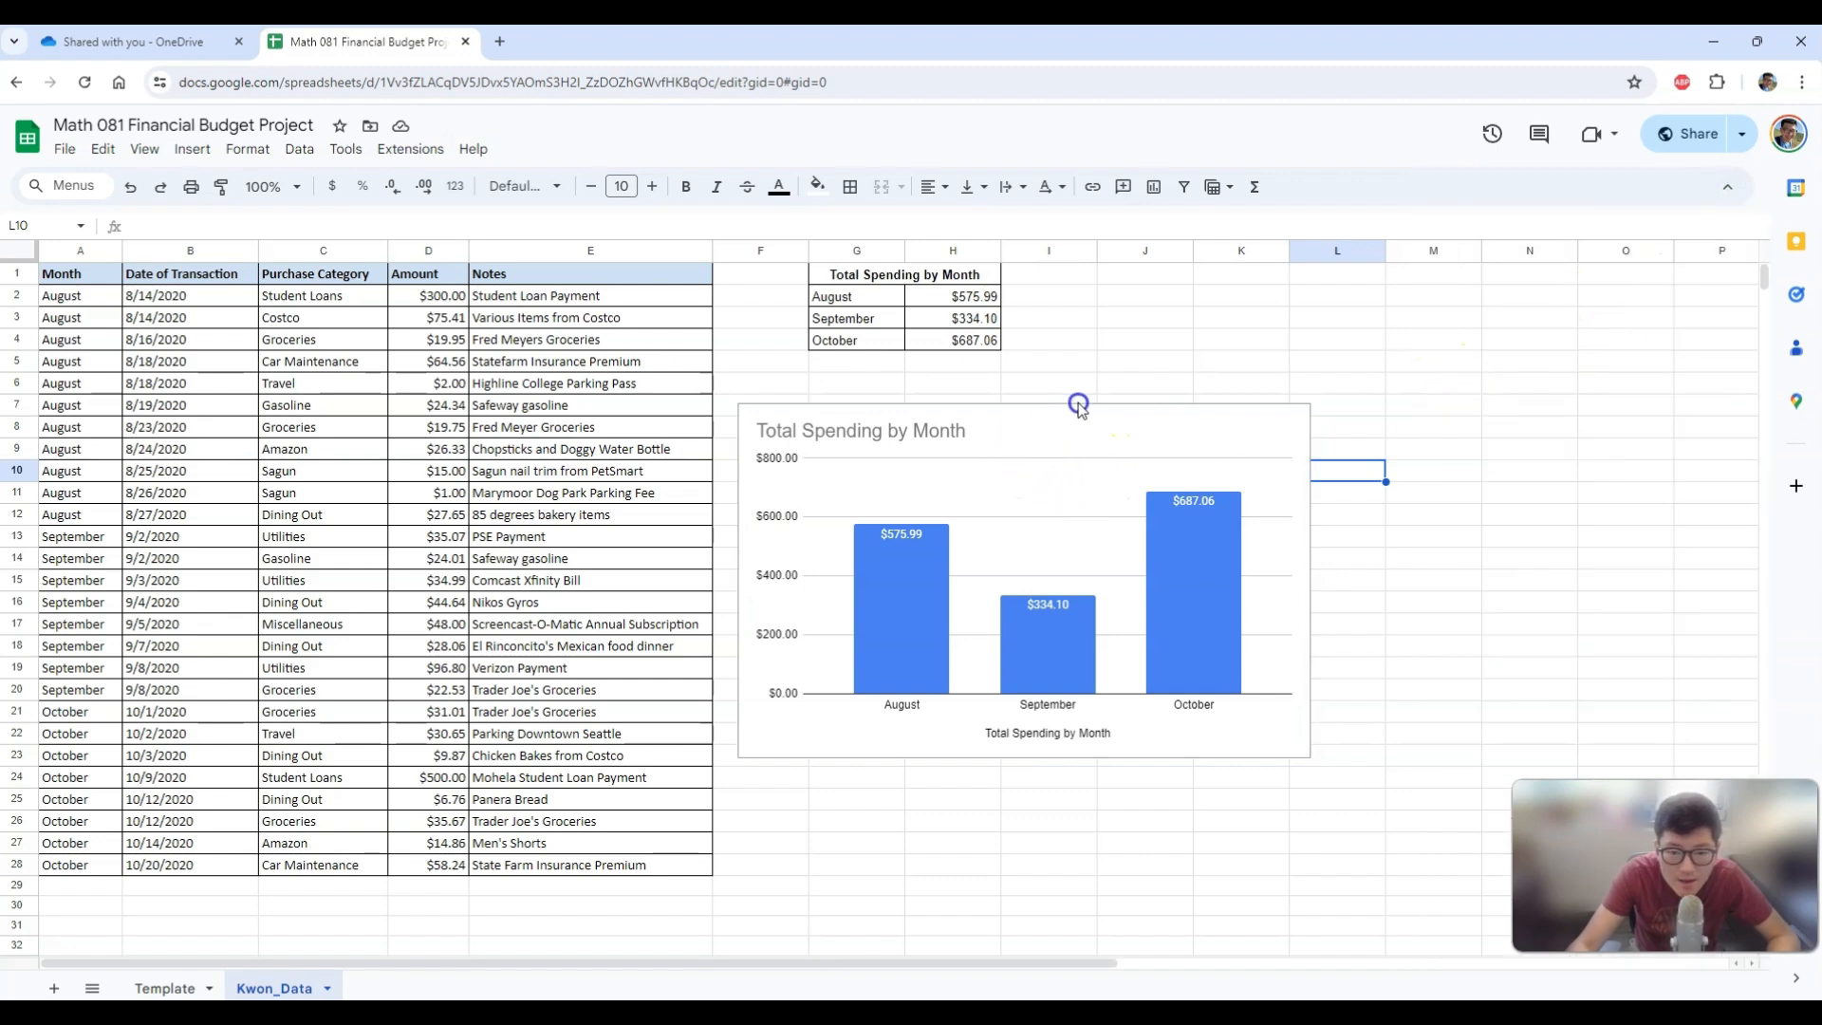
pyautogui.click(988, 436)
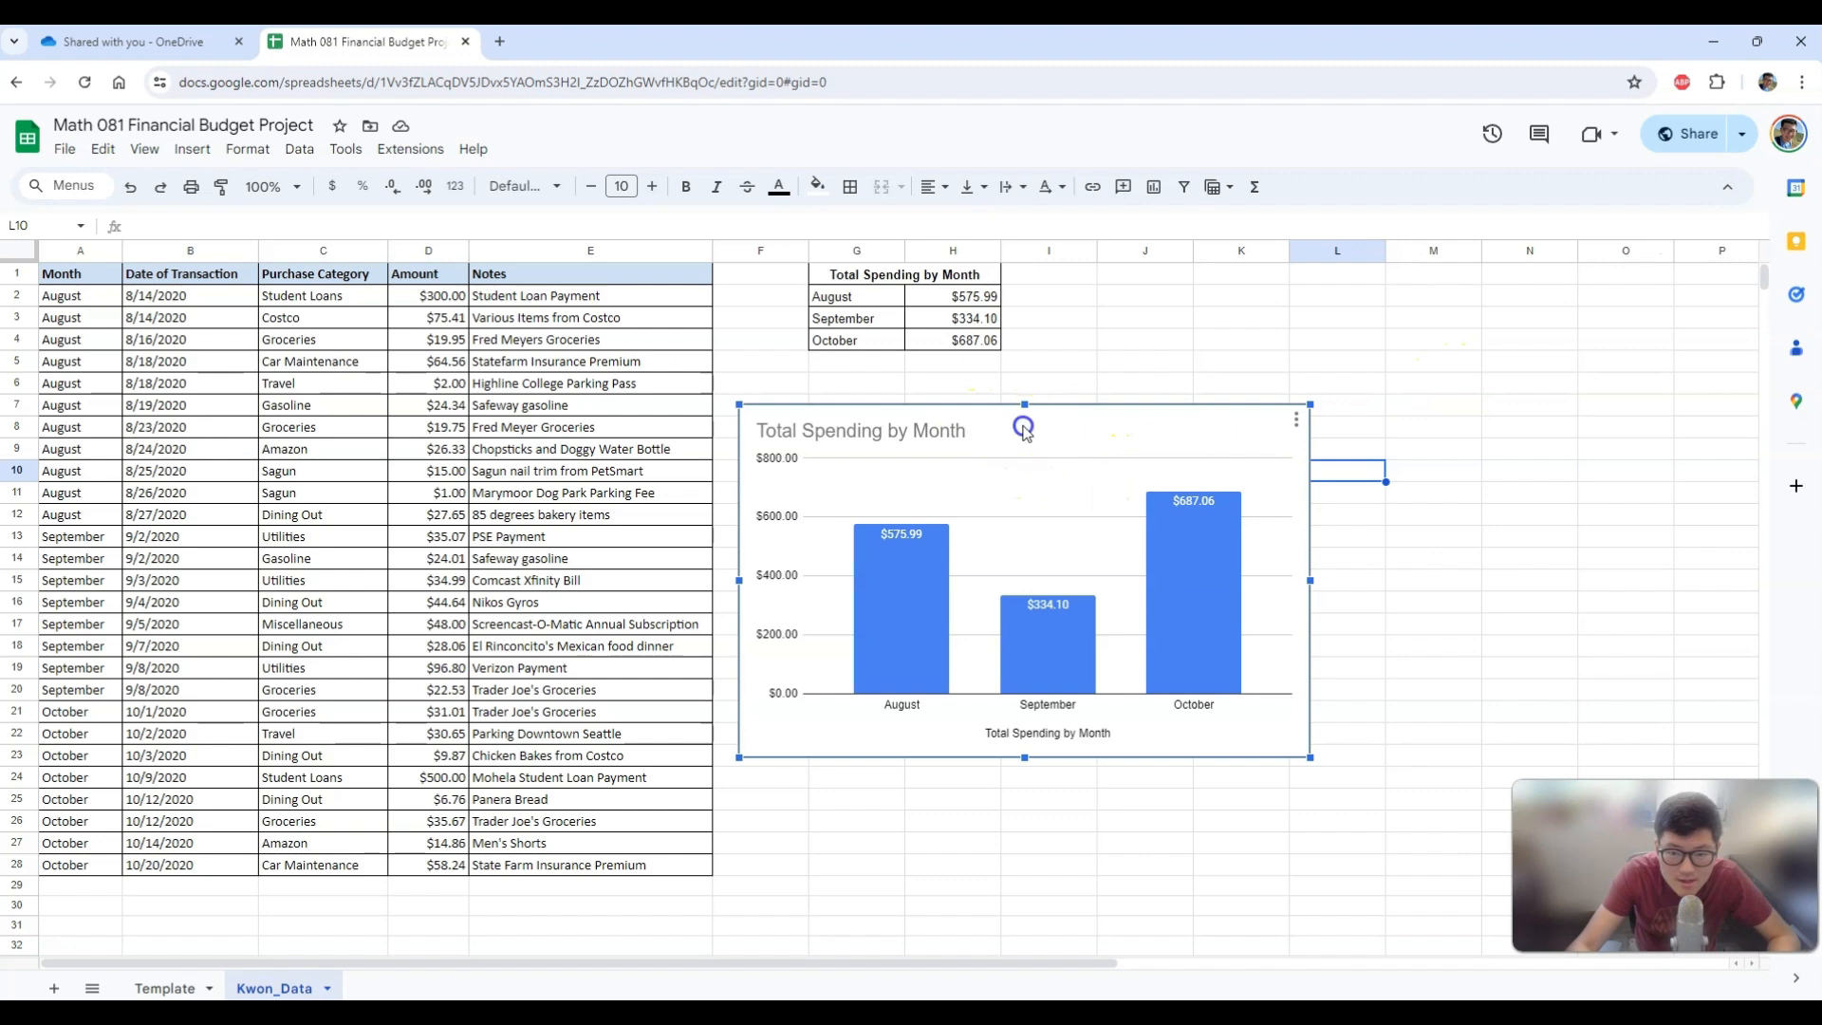
pyautogui.moveTo(1025, 427); pyautogui.dragTo(1016, 388)
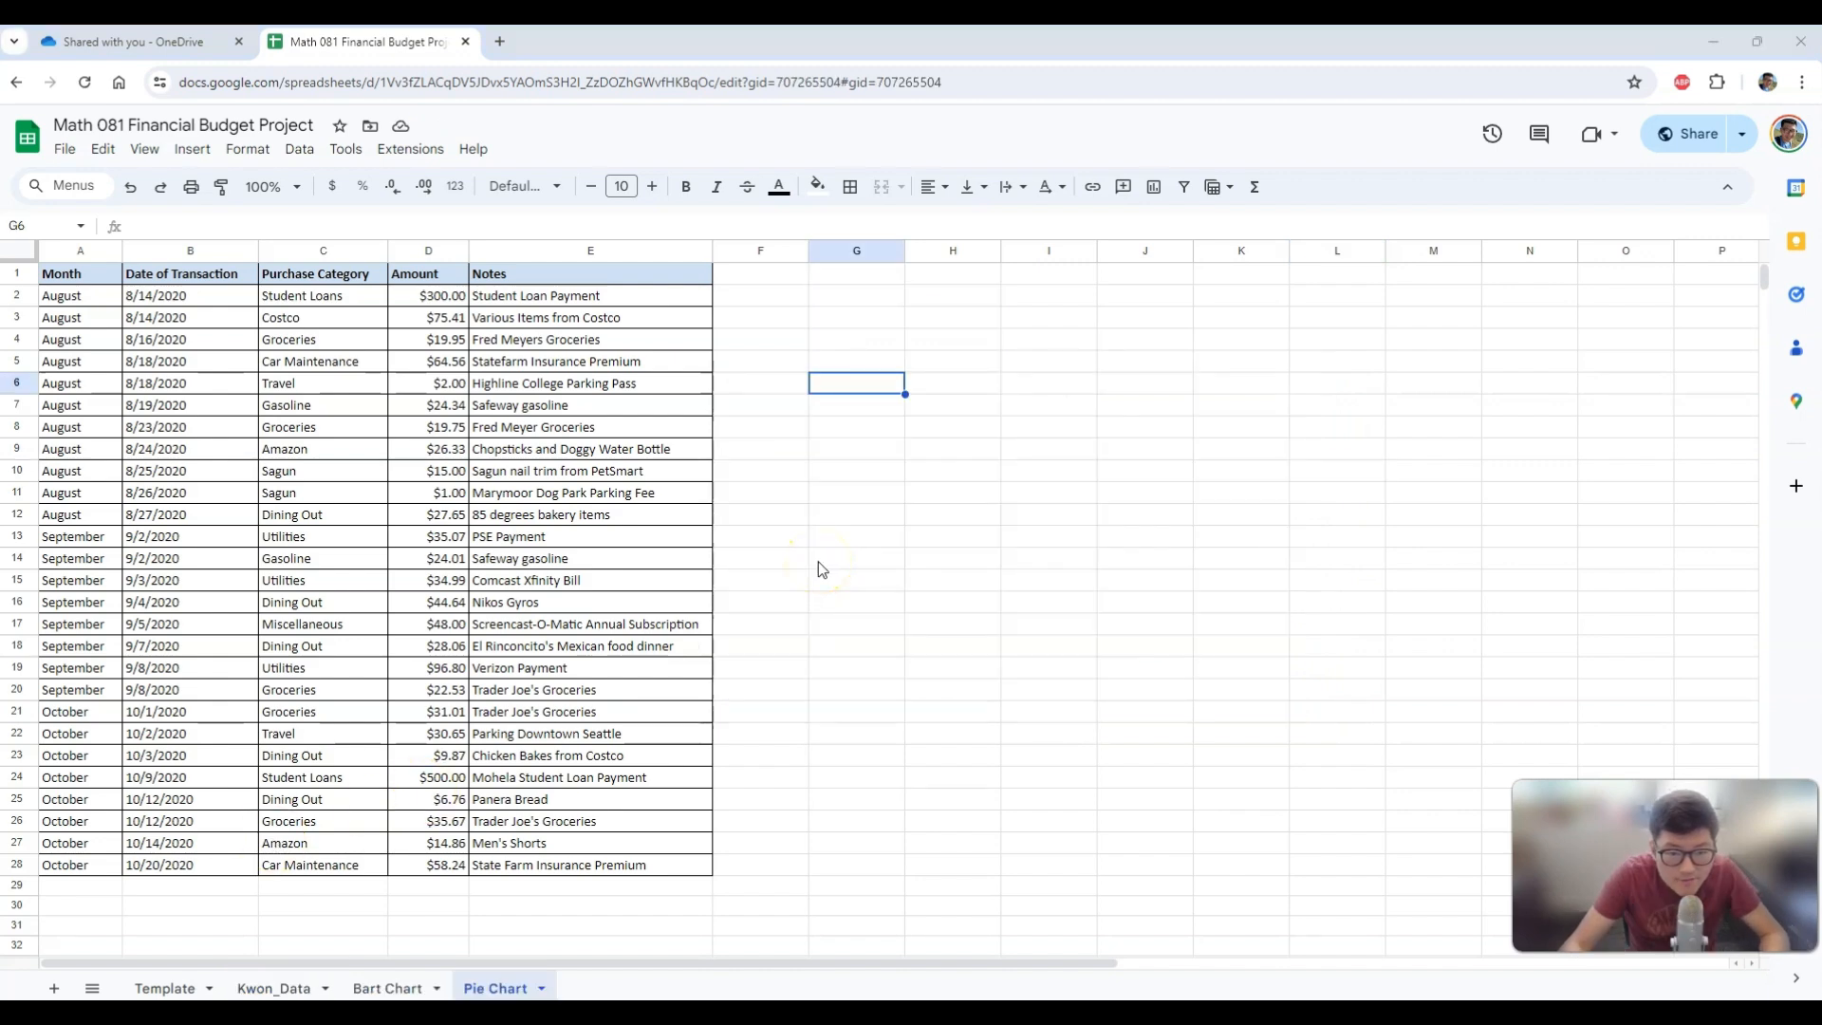
# Review the sample category summary table and pie chart in the project PDF.
pyautogui.click(129, 42)
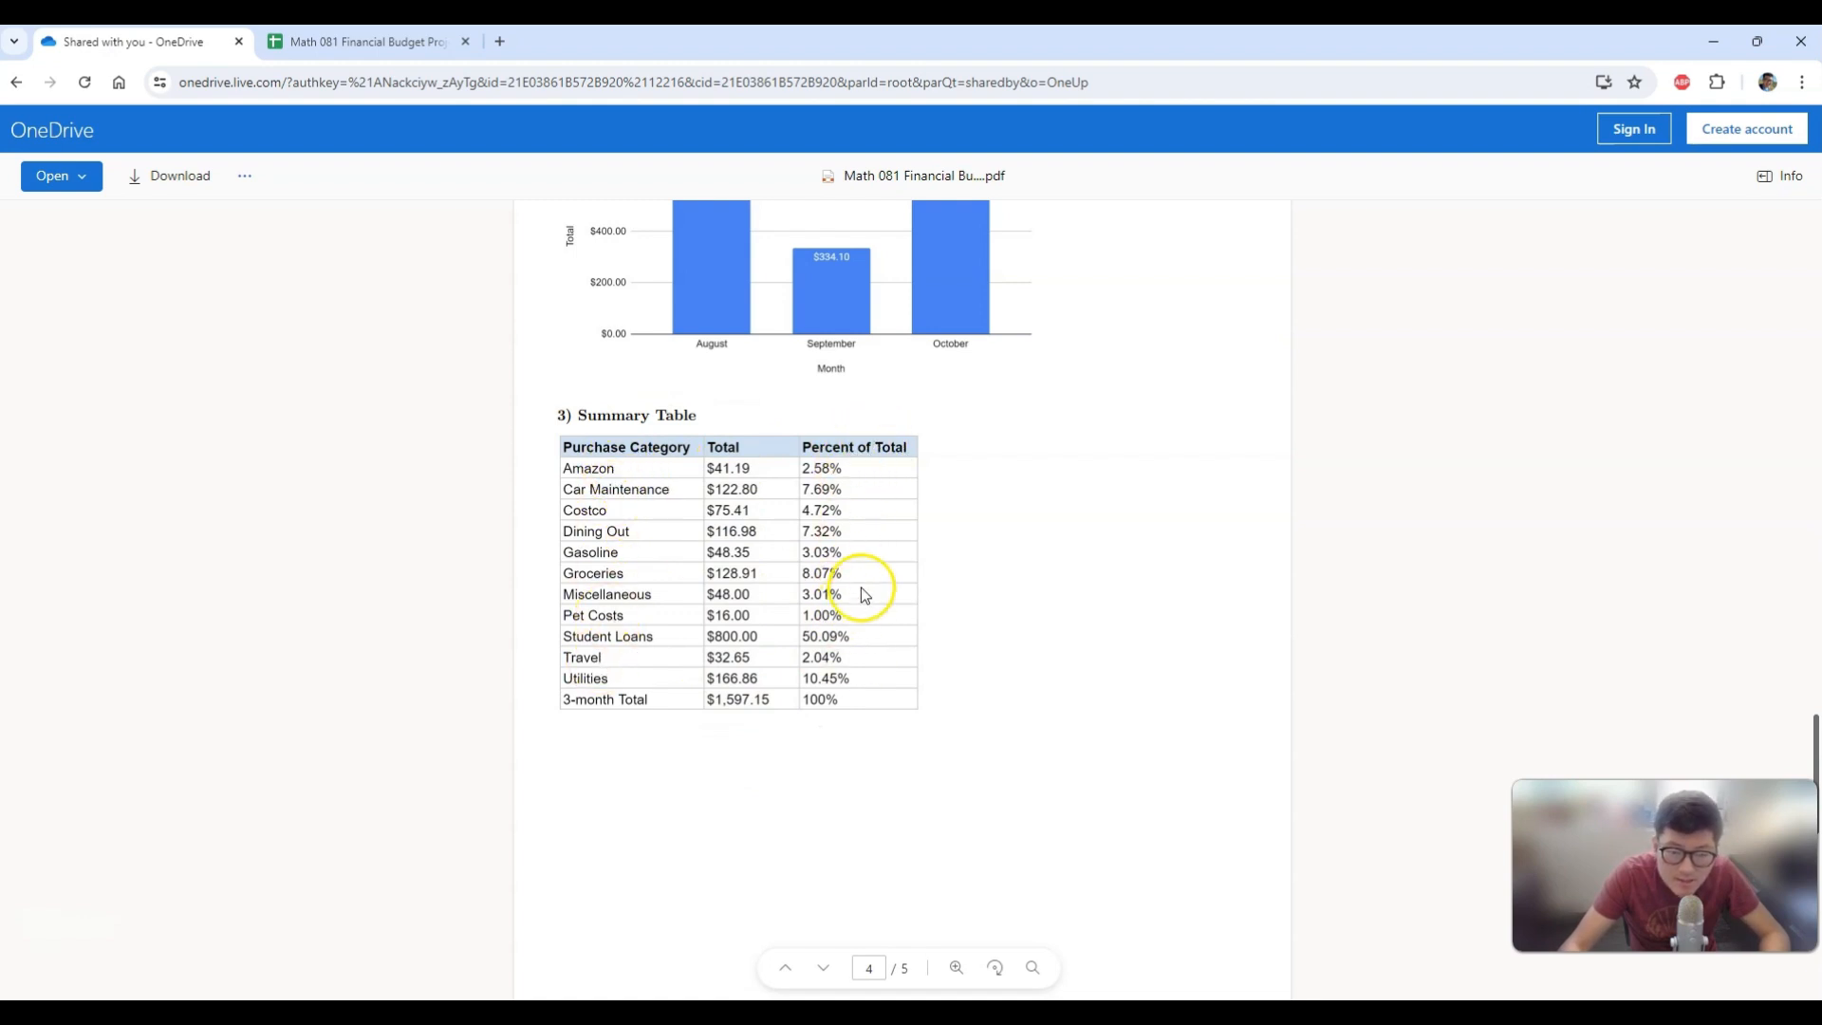
pyautogui.scroll(-7, 864, 566)
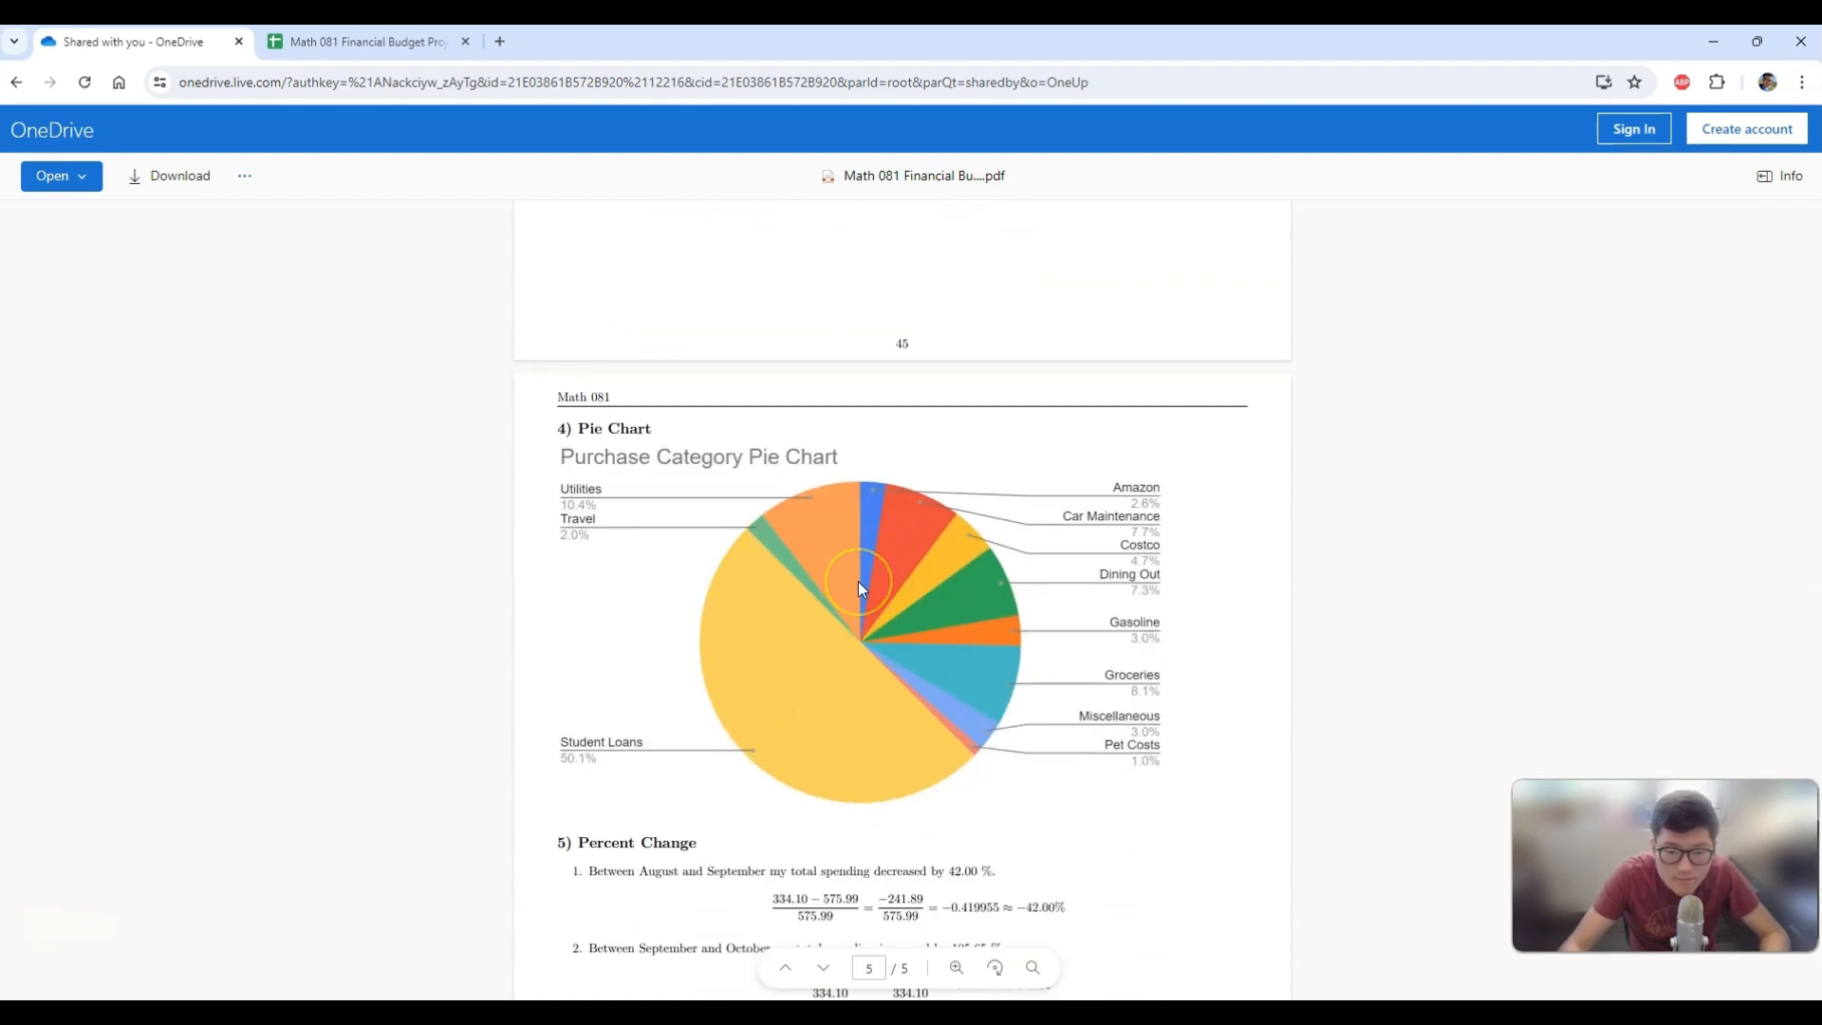
pyautogui.click(349, 42)
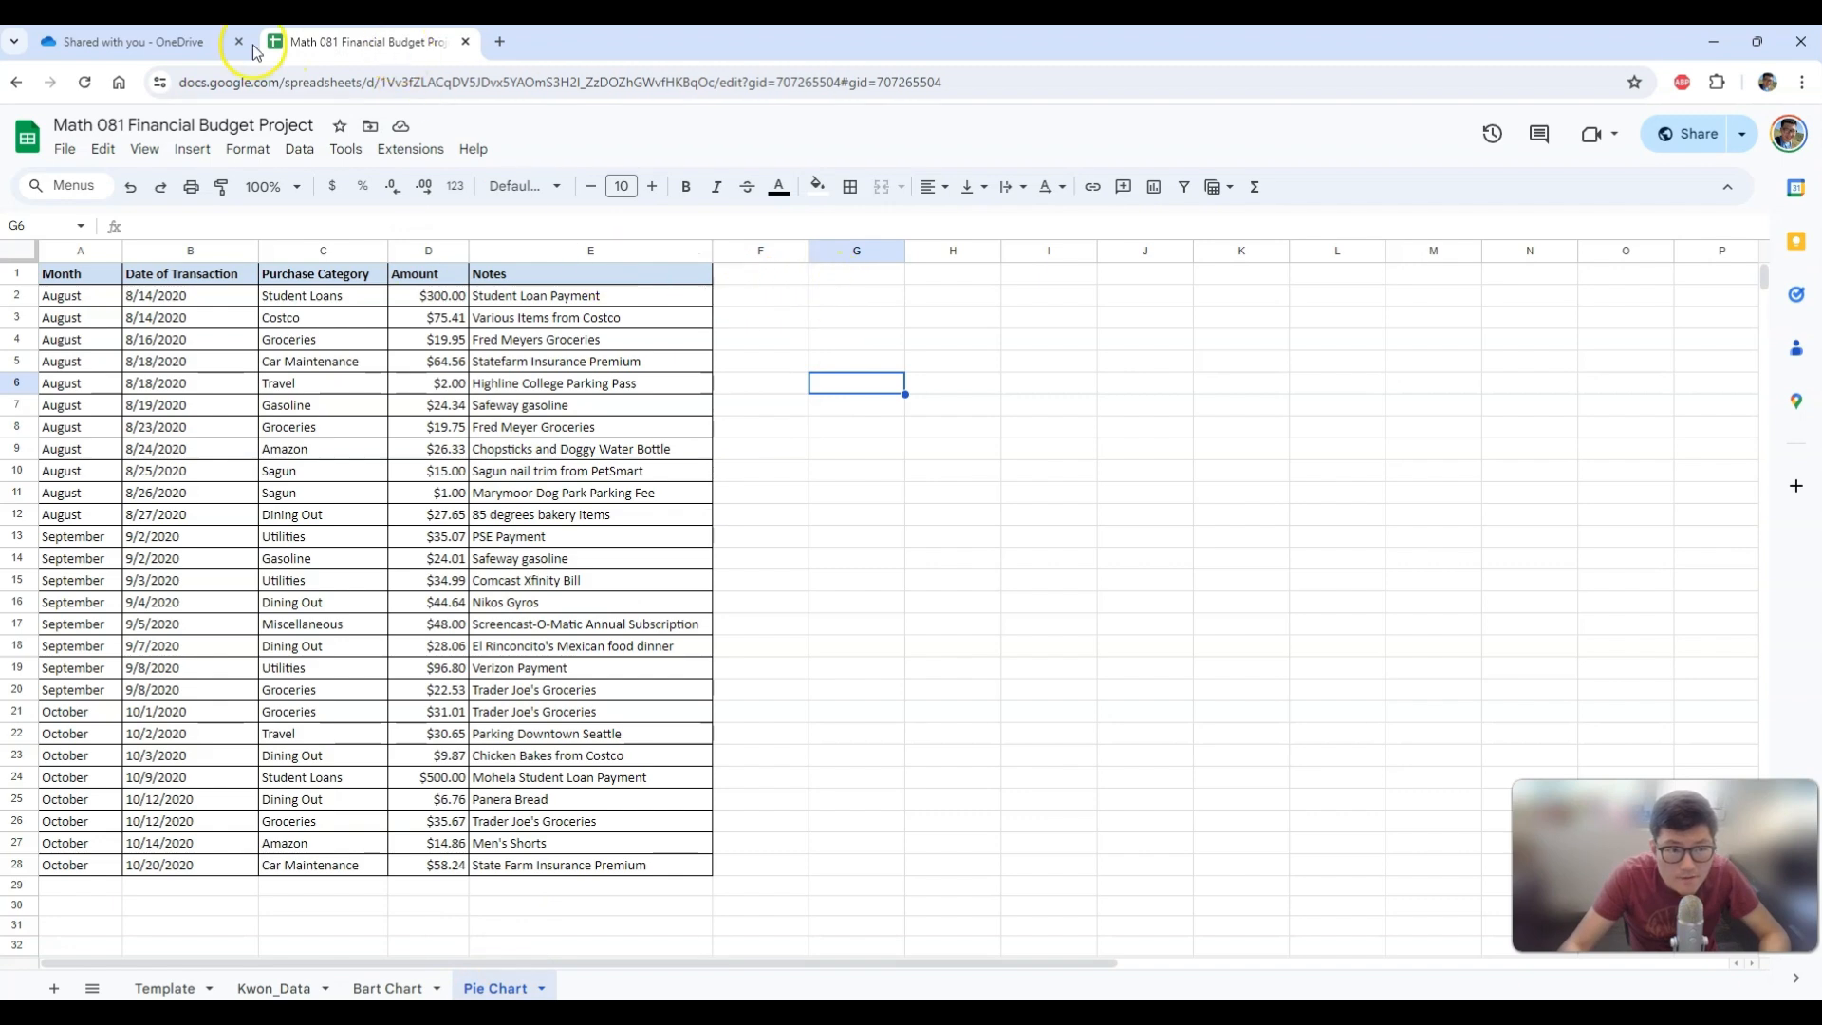
pyautogui.click(162, 41)
pyautogui.scroll(5, 584, 460)
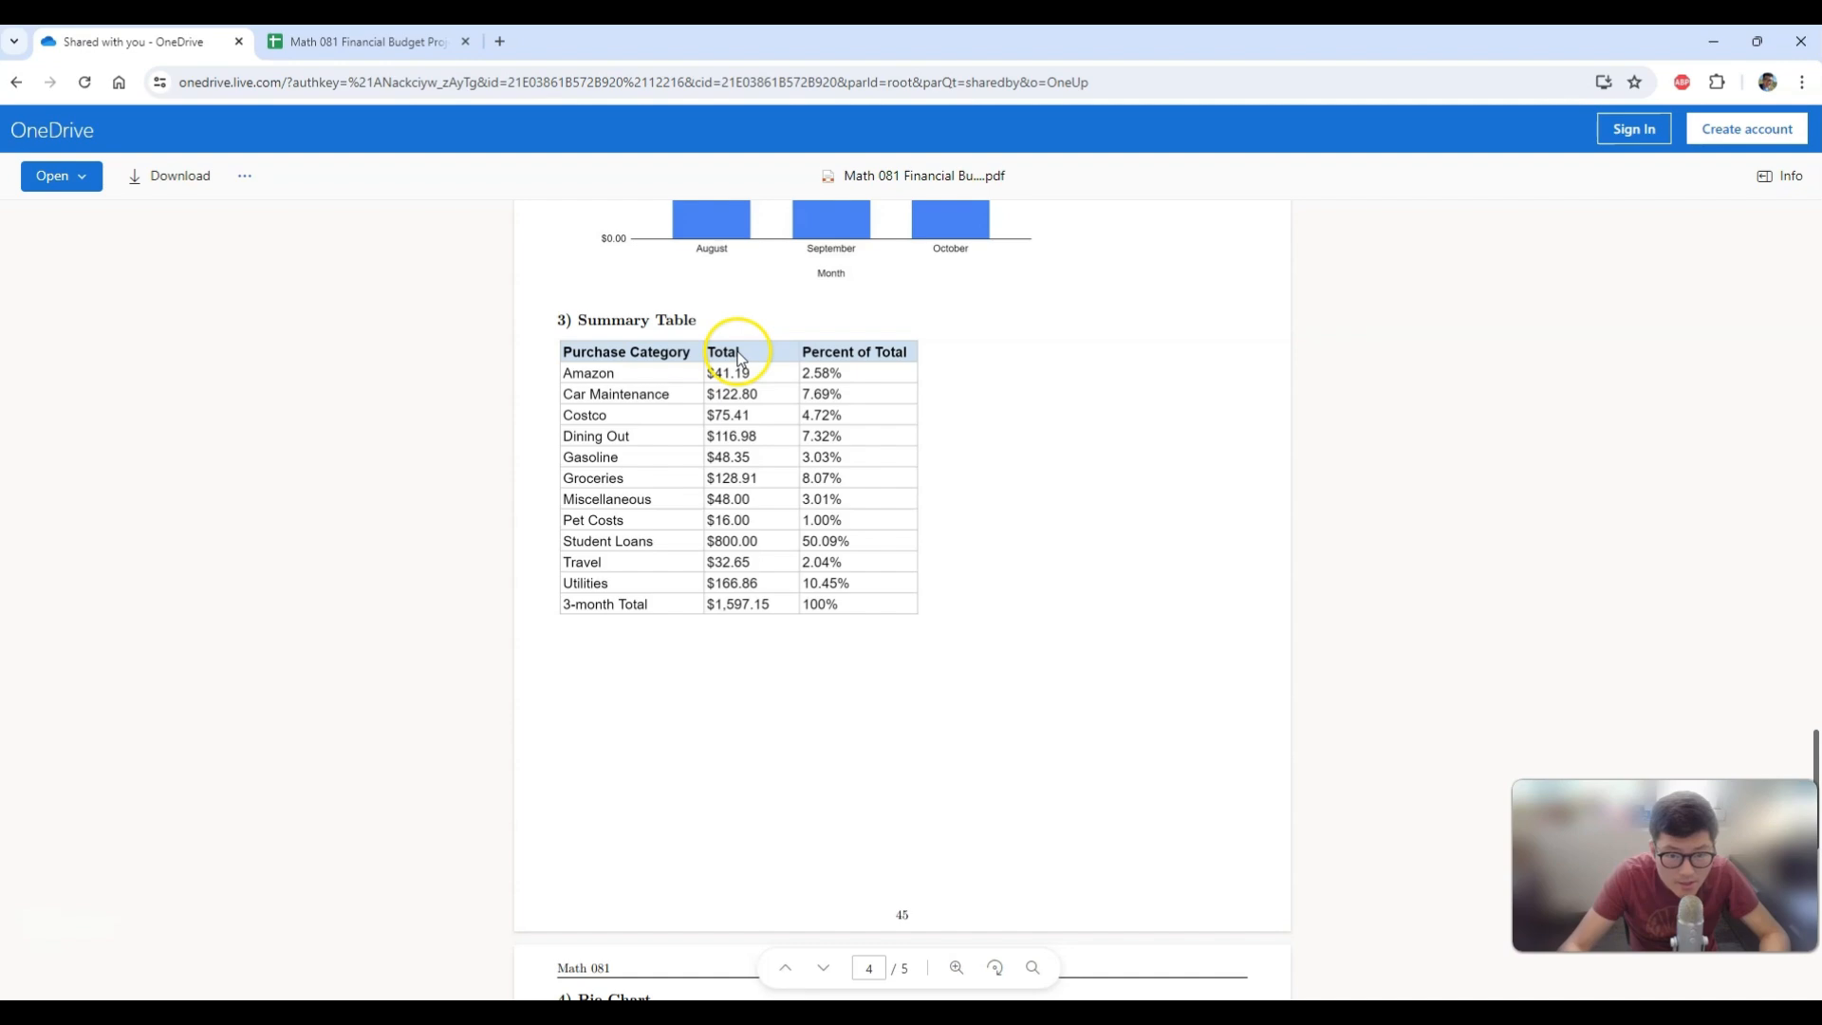
pyautogui.click(378, 43)
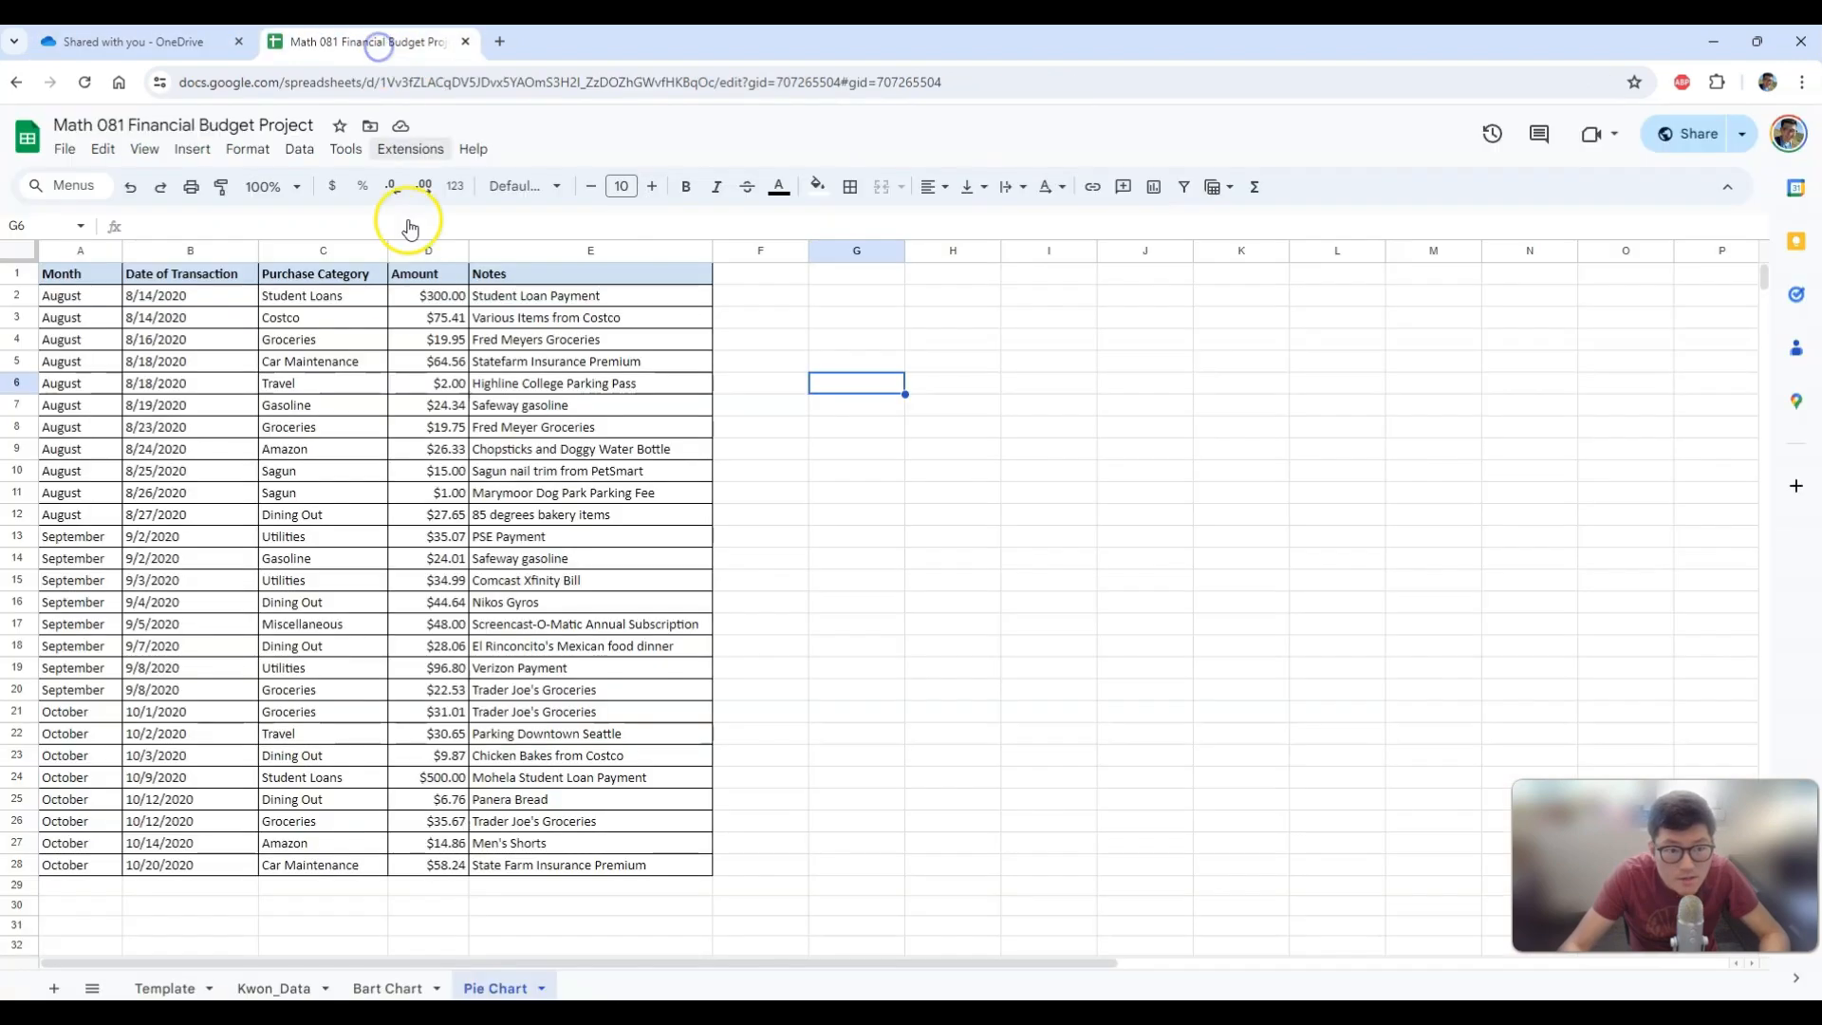
# Copy the Purchase Category, Amount and Notes headers from C1:E1 into G1:I1 on the Pie Chart sheet.
pyautogui.moveTo(366, 274); pyautogui.dragTo(510, 275)
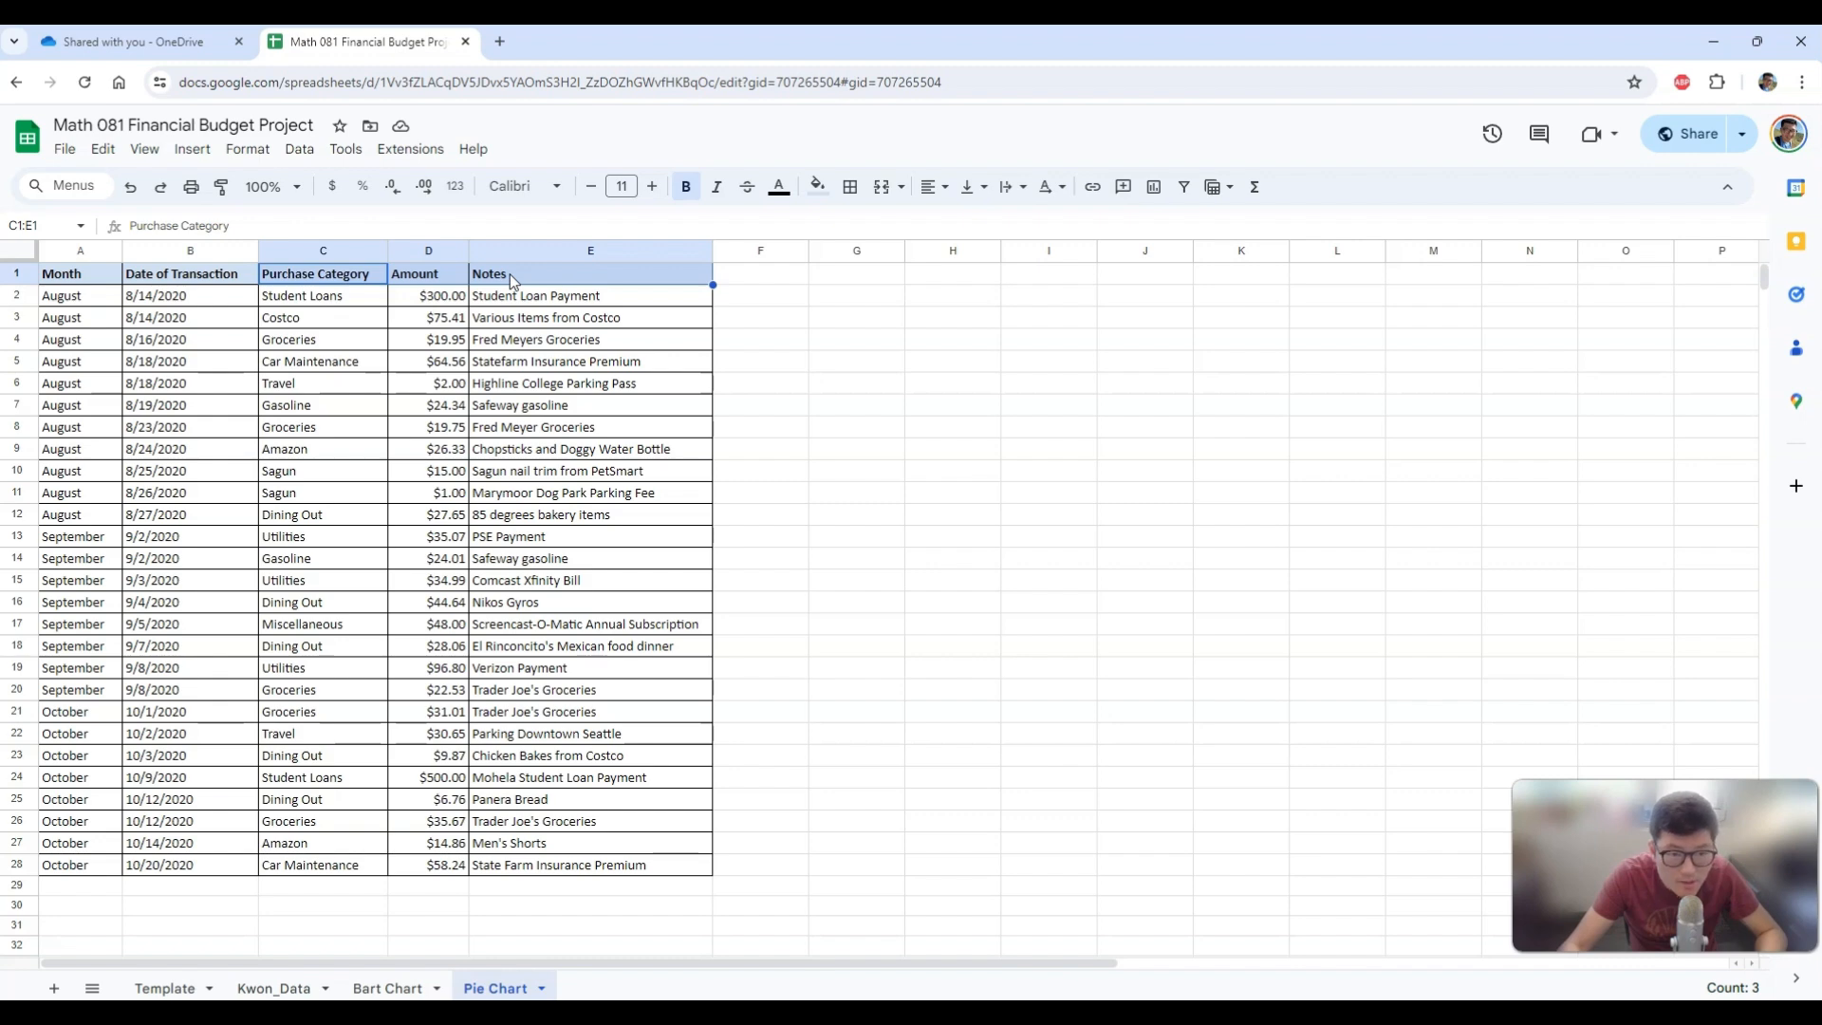
pyautogui.hotkey('ctrl', 'c')
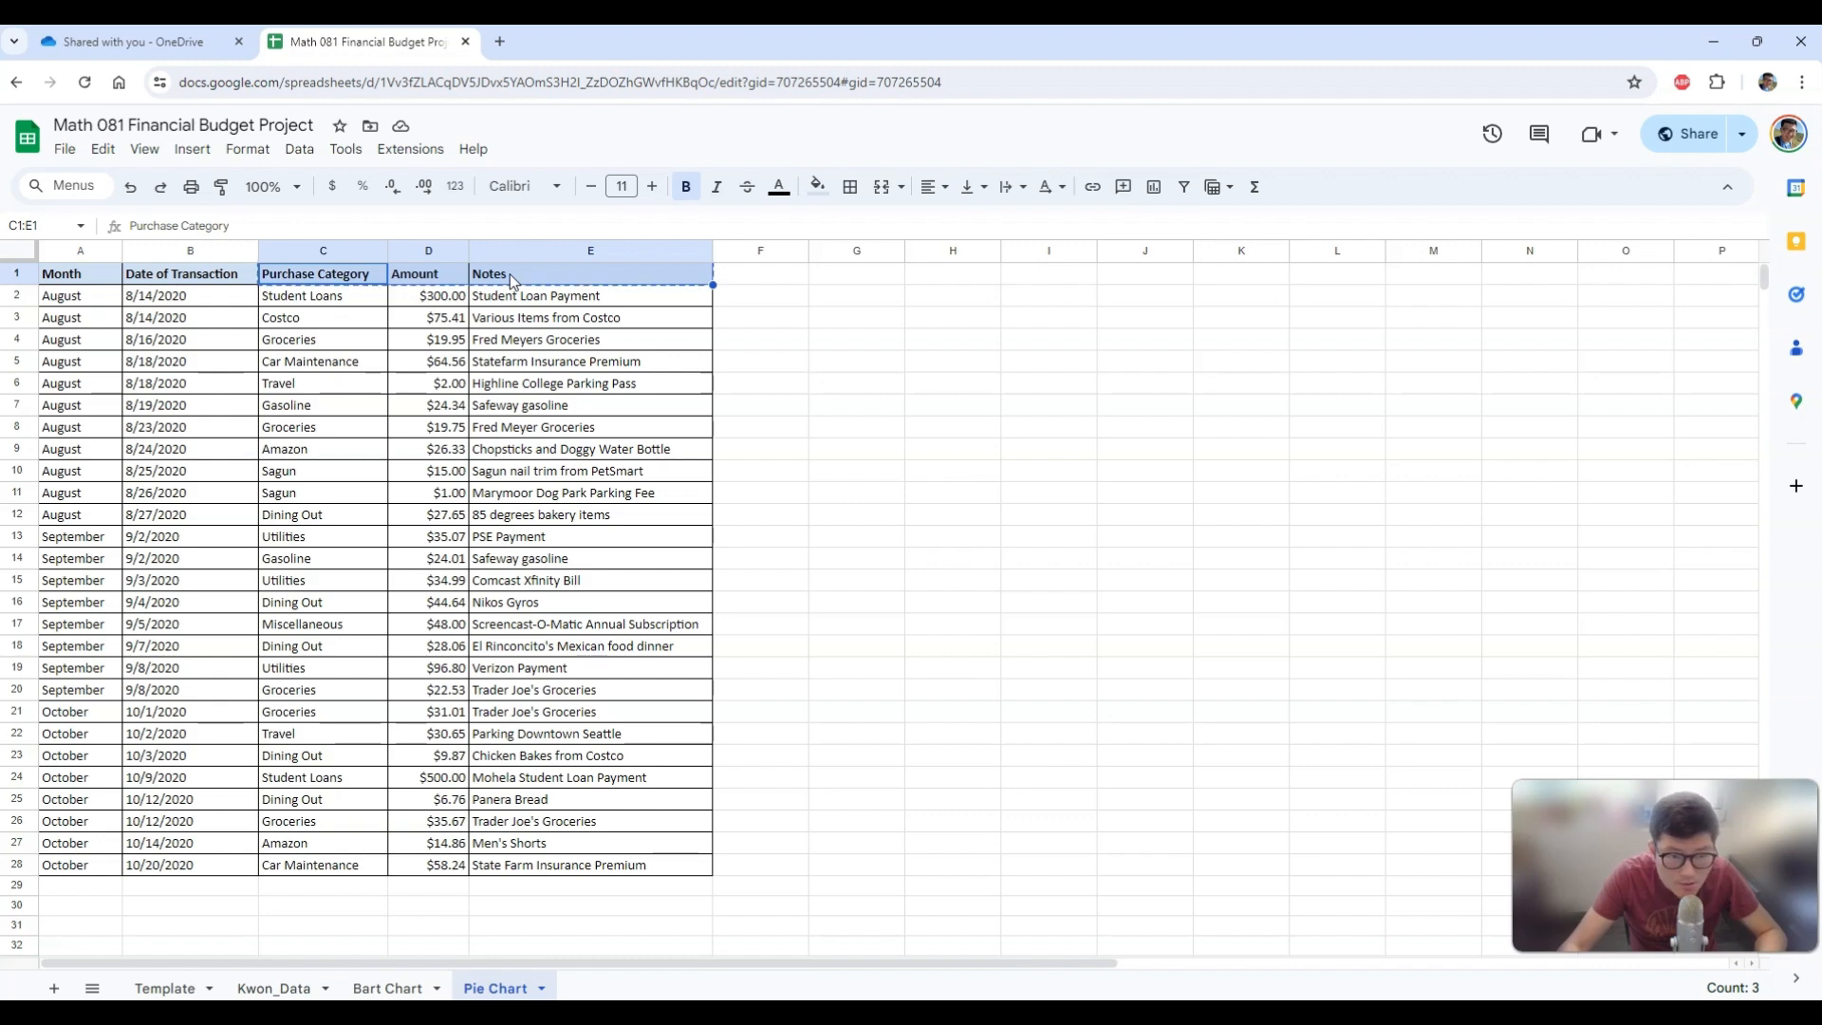
pyautogui.click(843, 278)
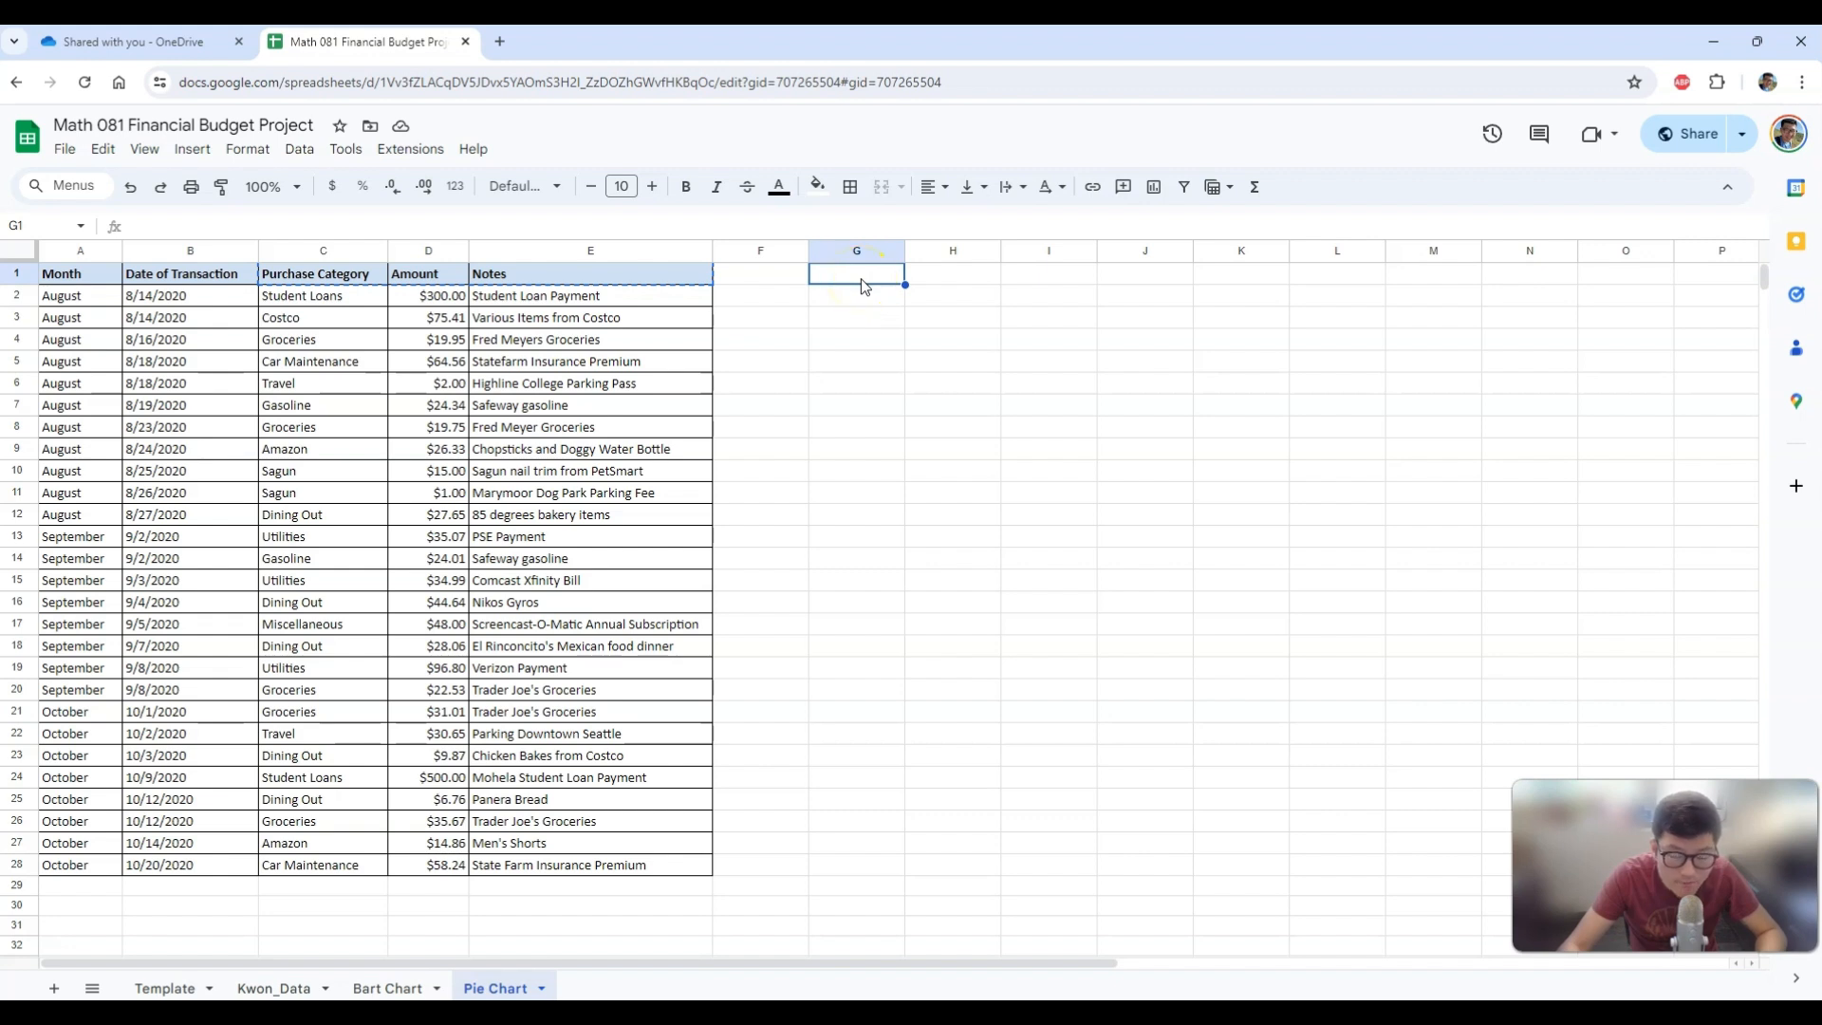
pyautogui.hotkey('ctrl', 'v')
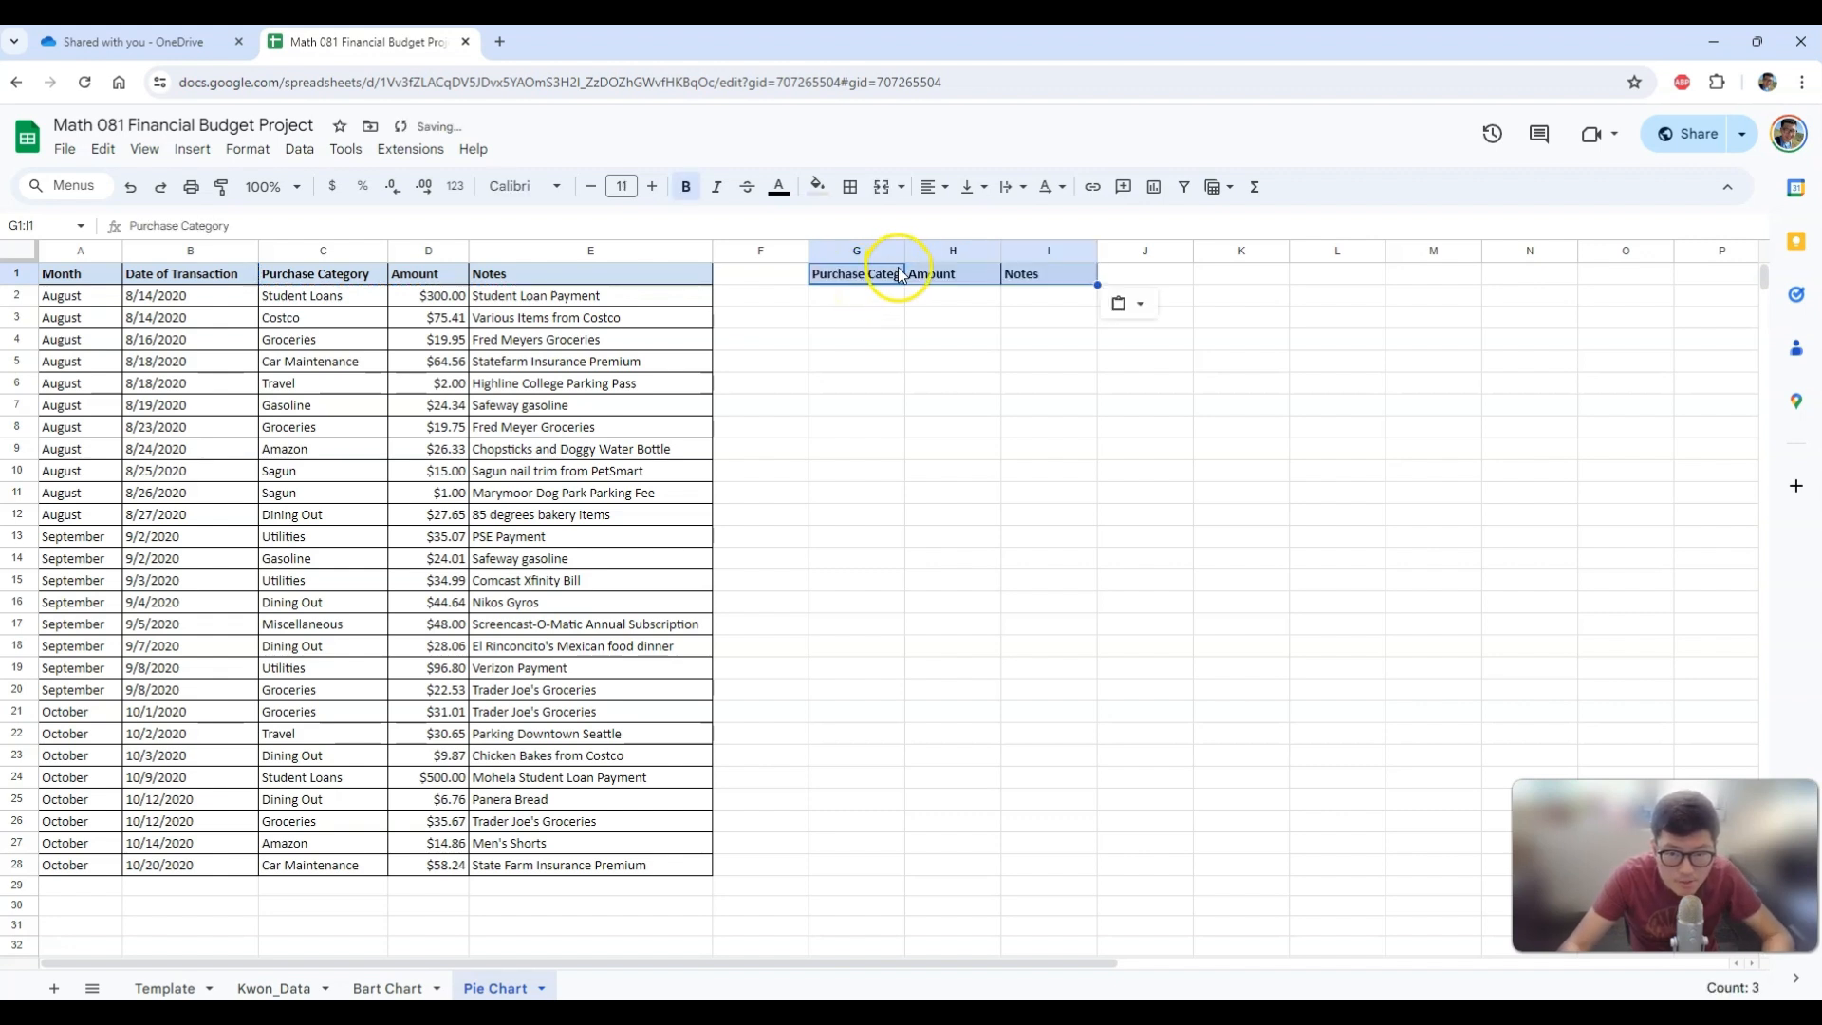
pyautogui.click(1121, 305)
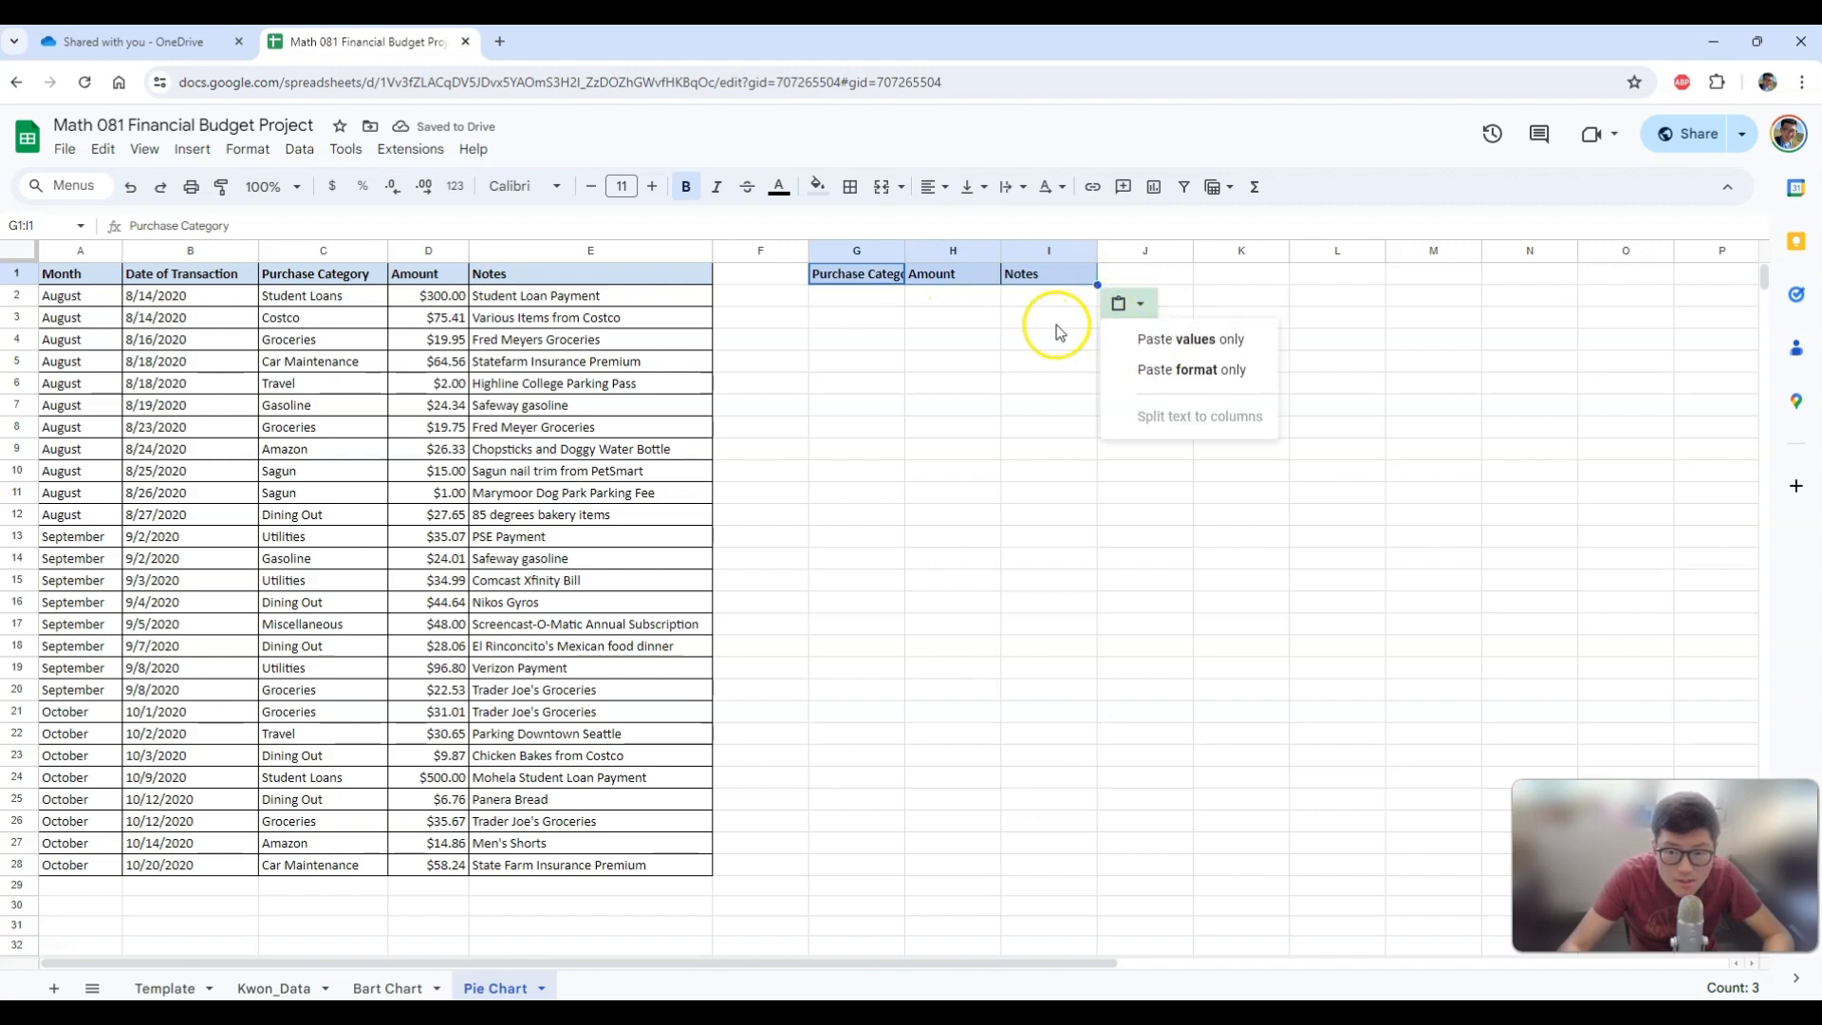
pyautogui.click(871, 302)
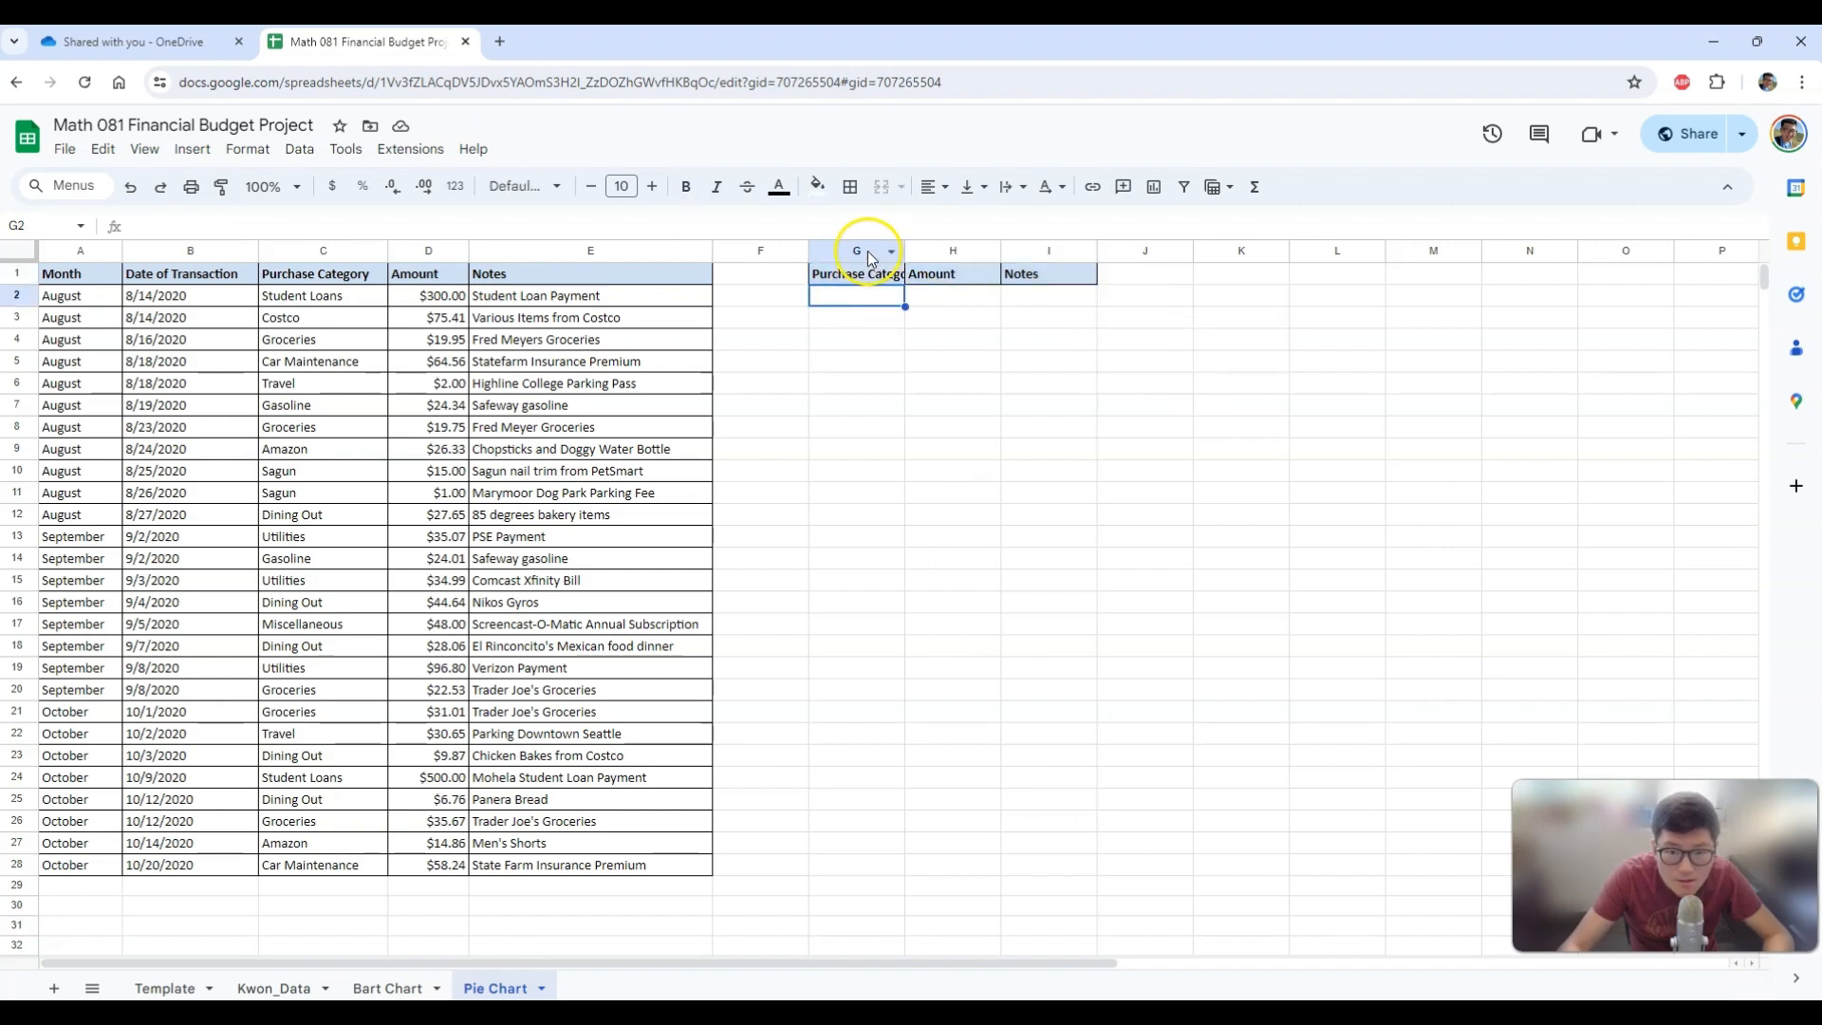
# Apply the copied header cells' column widths to columns G through I.
pyautogui.moveTo(870, 258); pyautogui.dragTo(1029, 254)
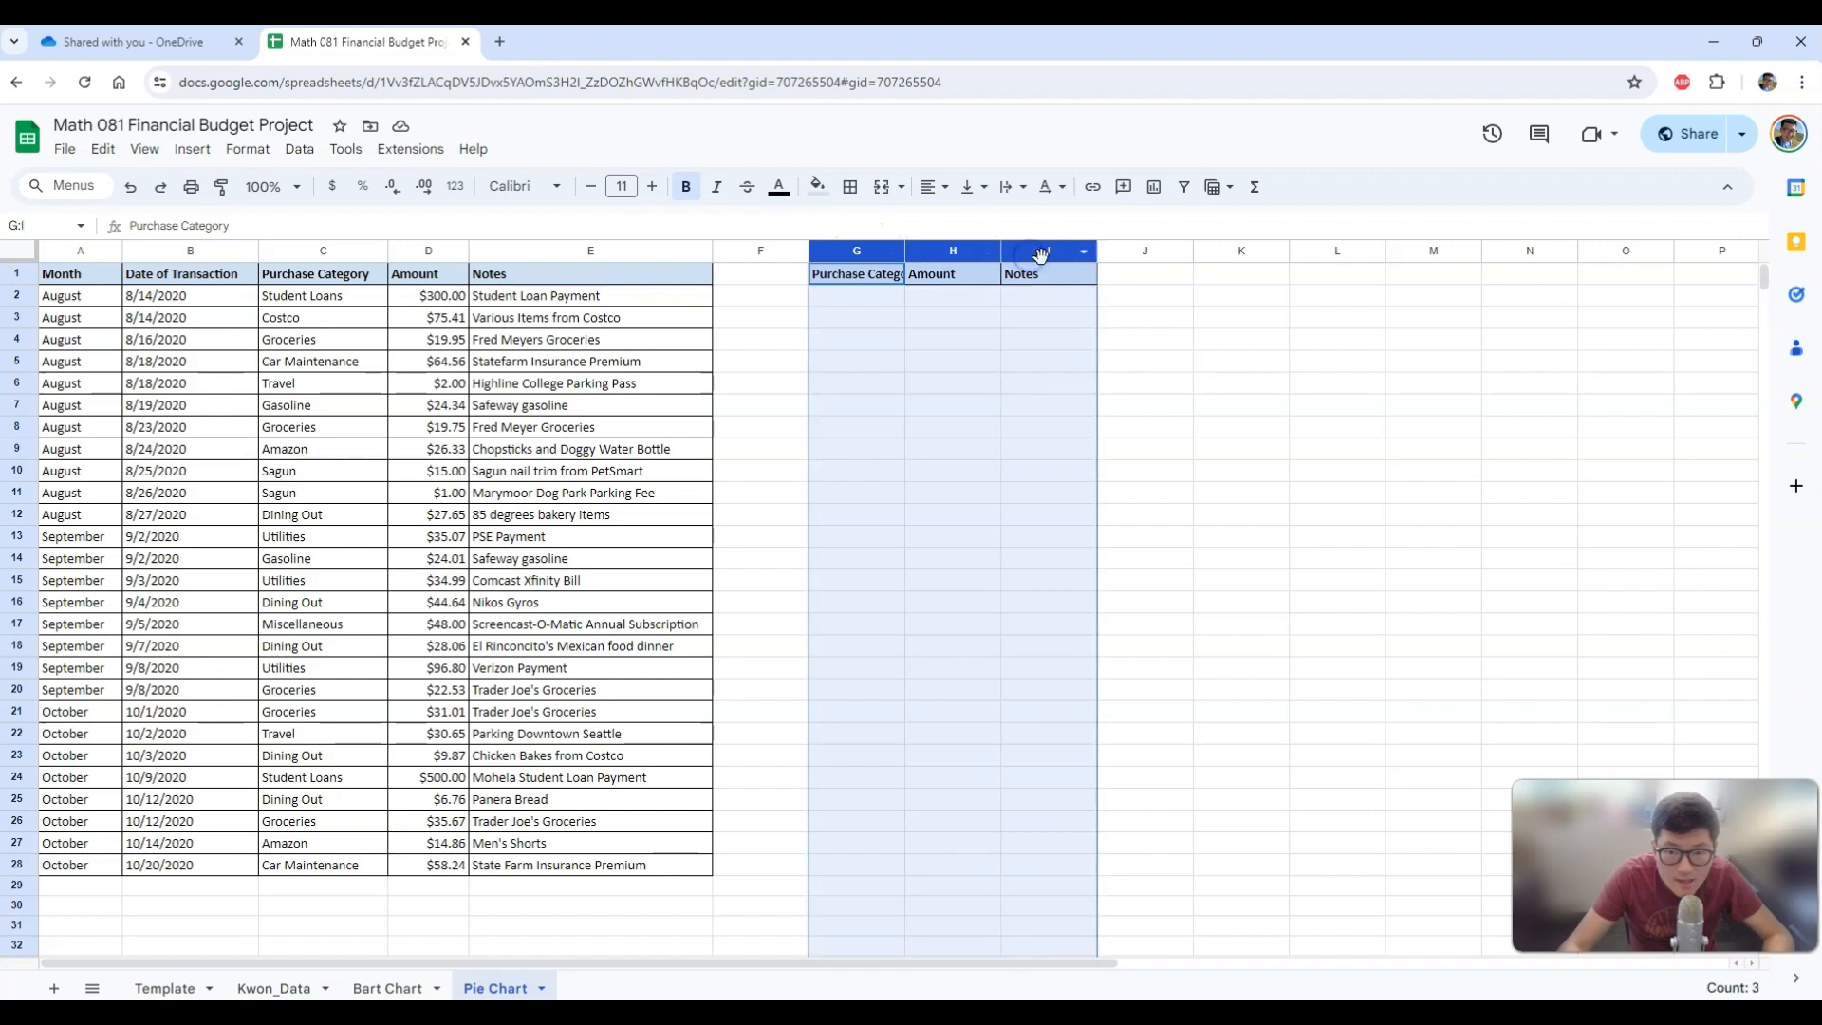
pyautogui.rightClick(1041, 256)
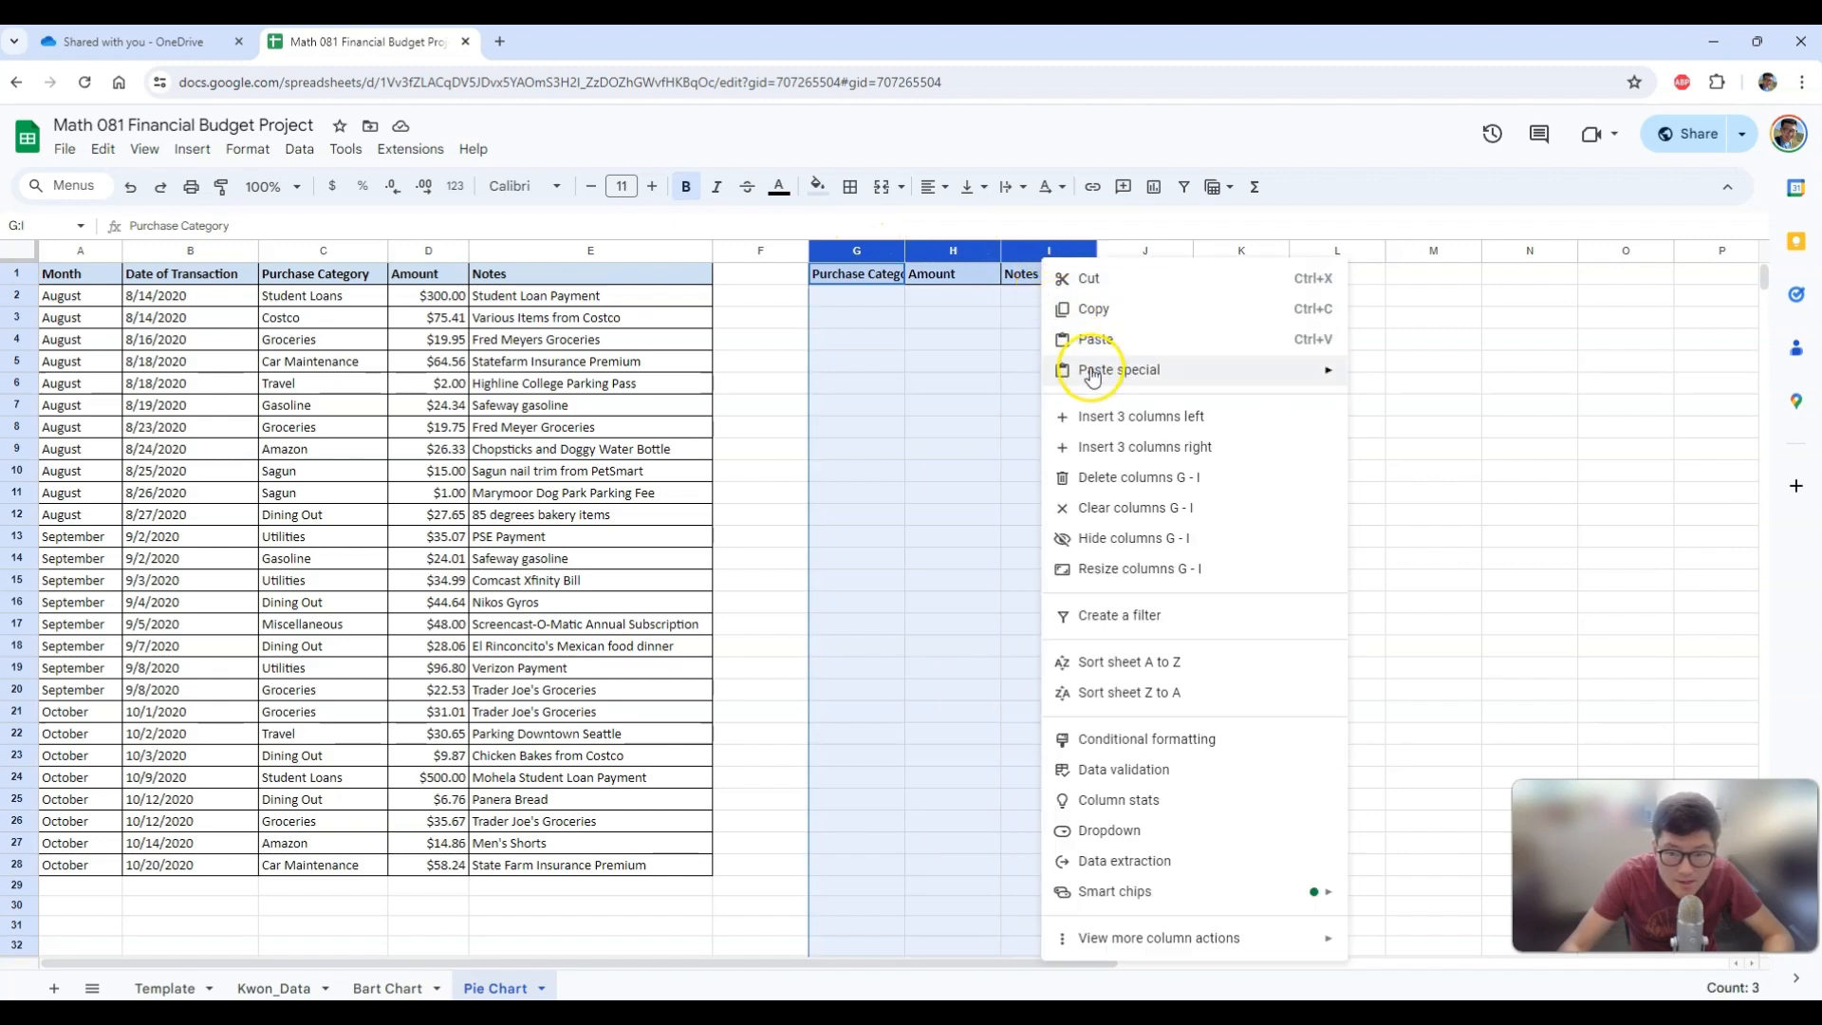
pyautogui.moveTo(1092, 376)
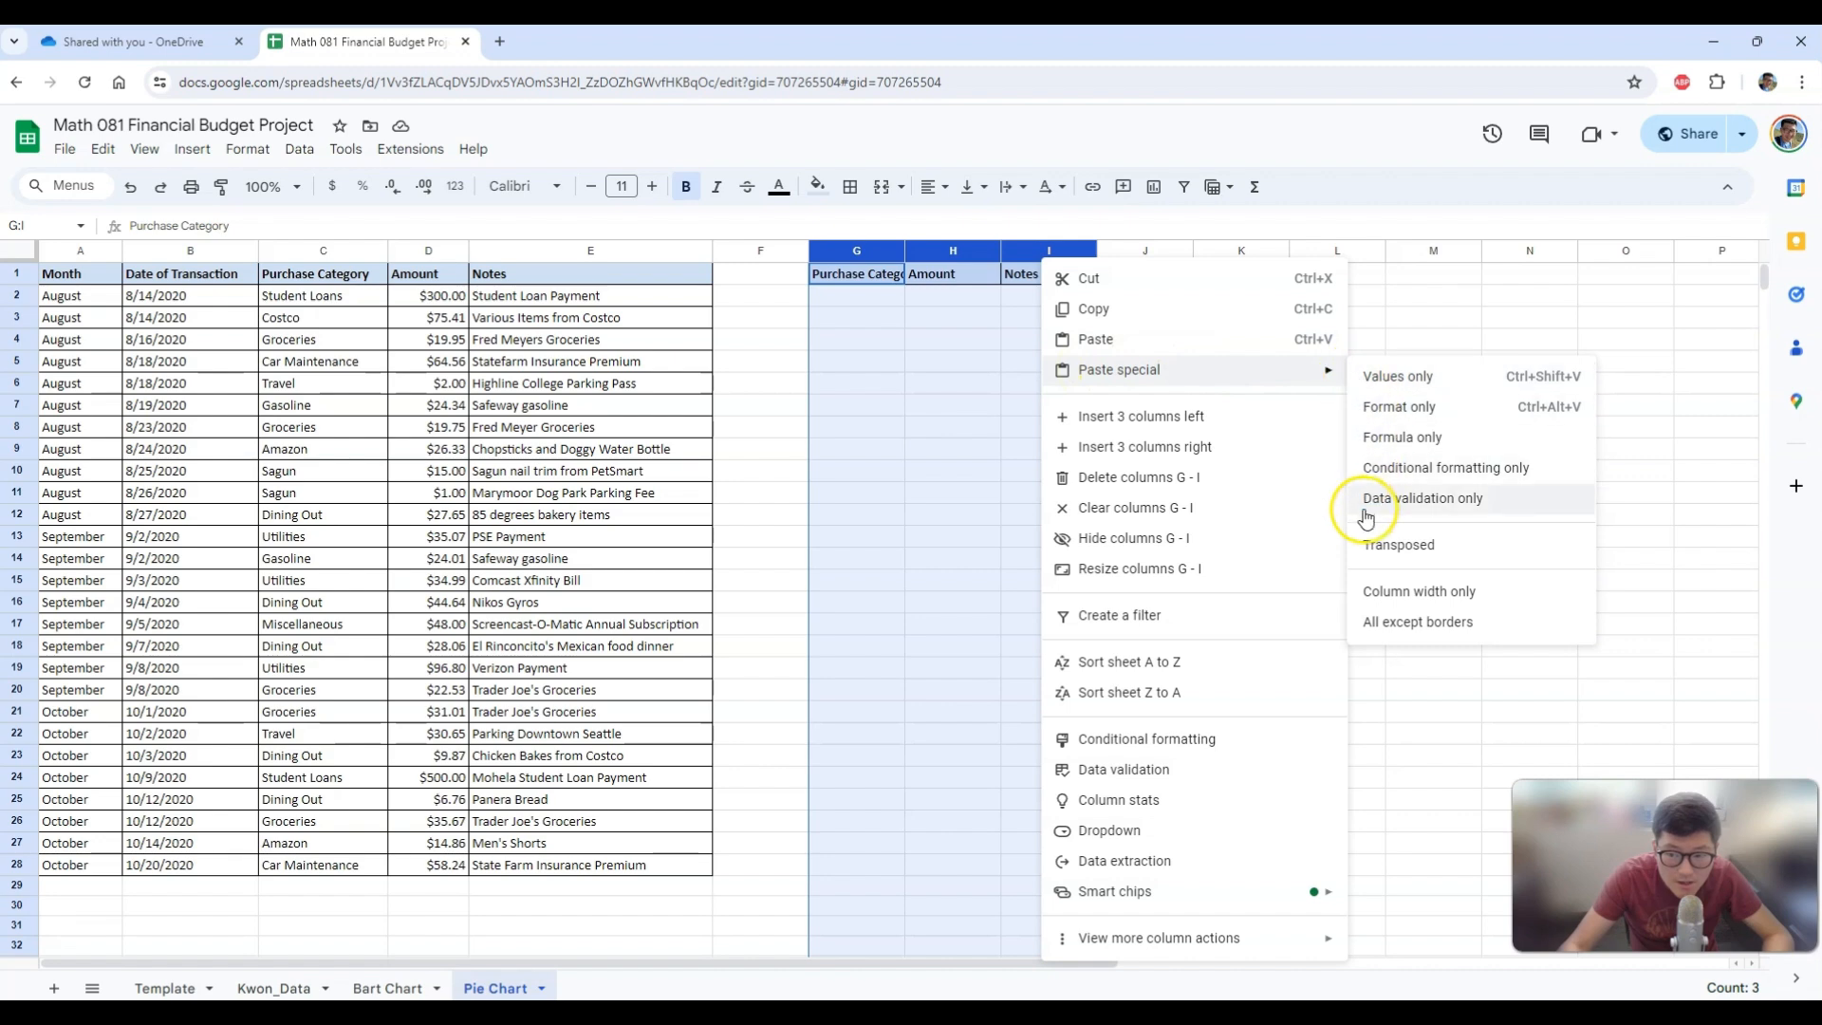
pyautogui.click(1391, 594)
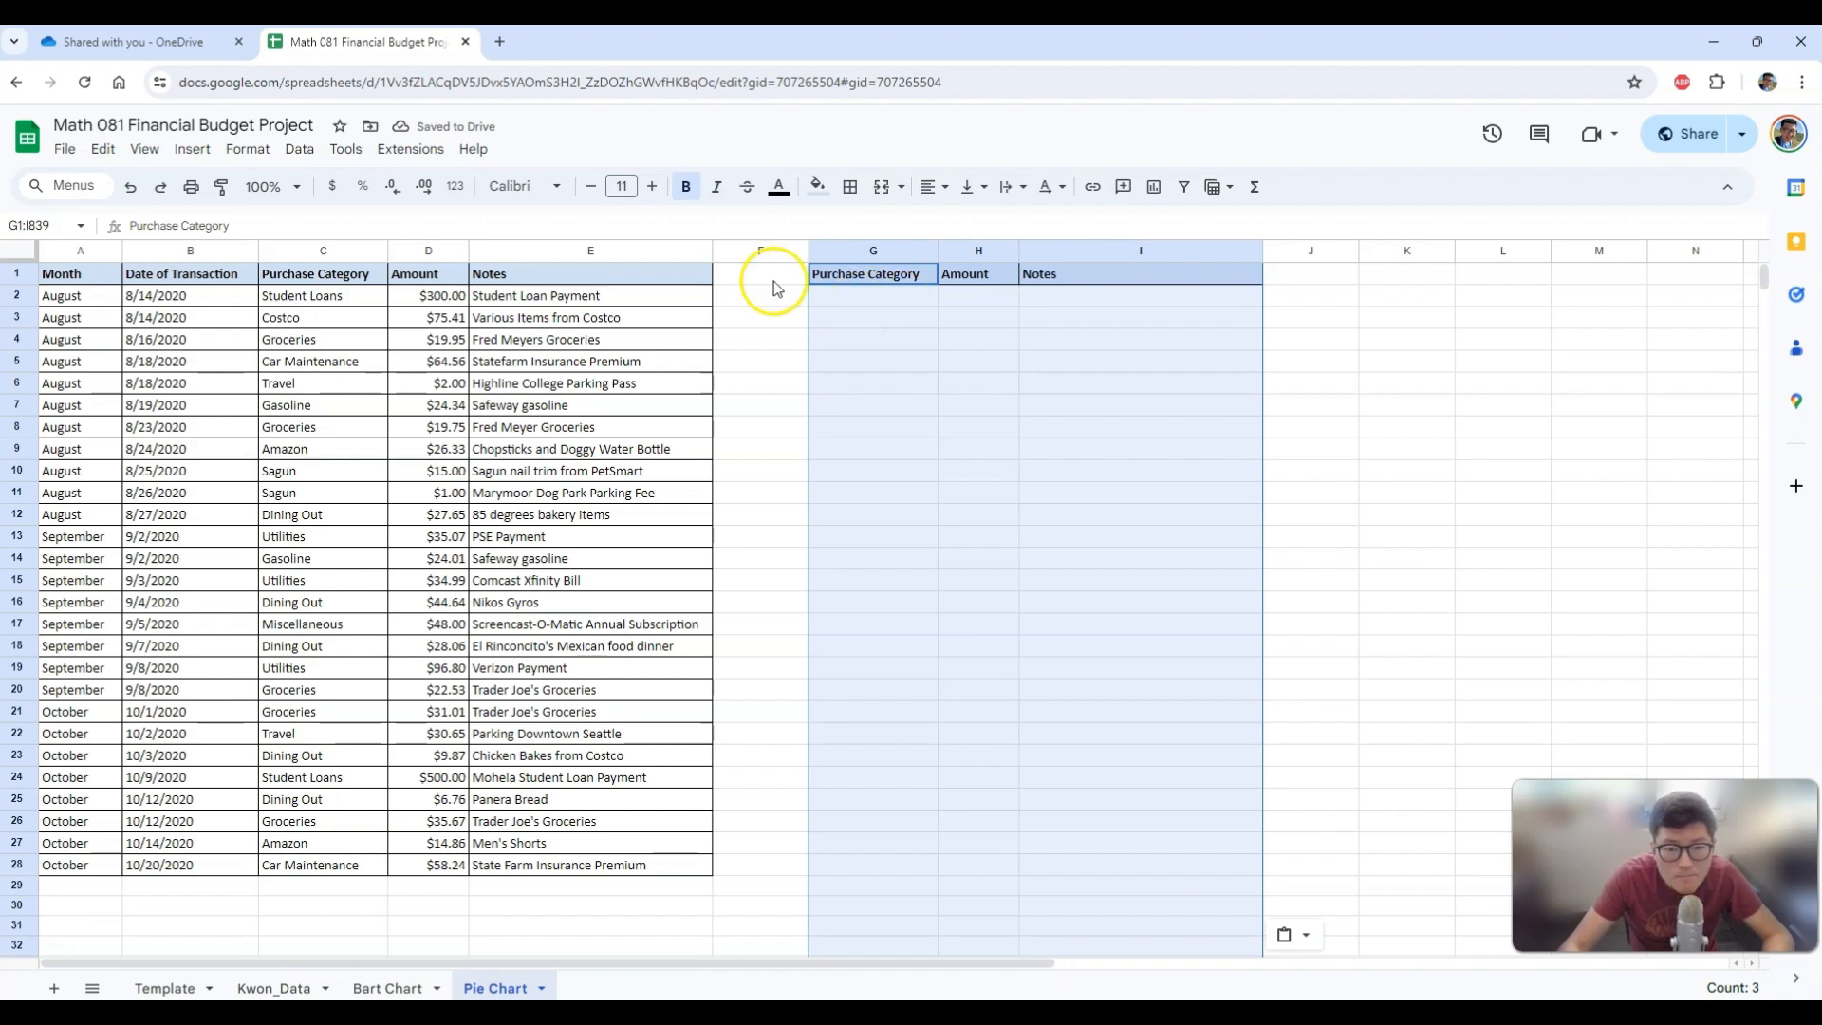
# Following the sample table, rename headers H1 and I1 as "Total" and "Percent of Total" and adjust the summary columns' widths.
pyautogui.click(120, 42)
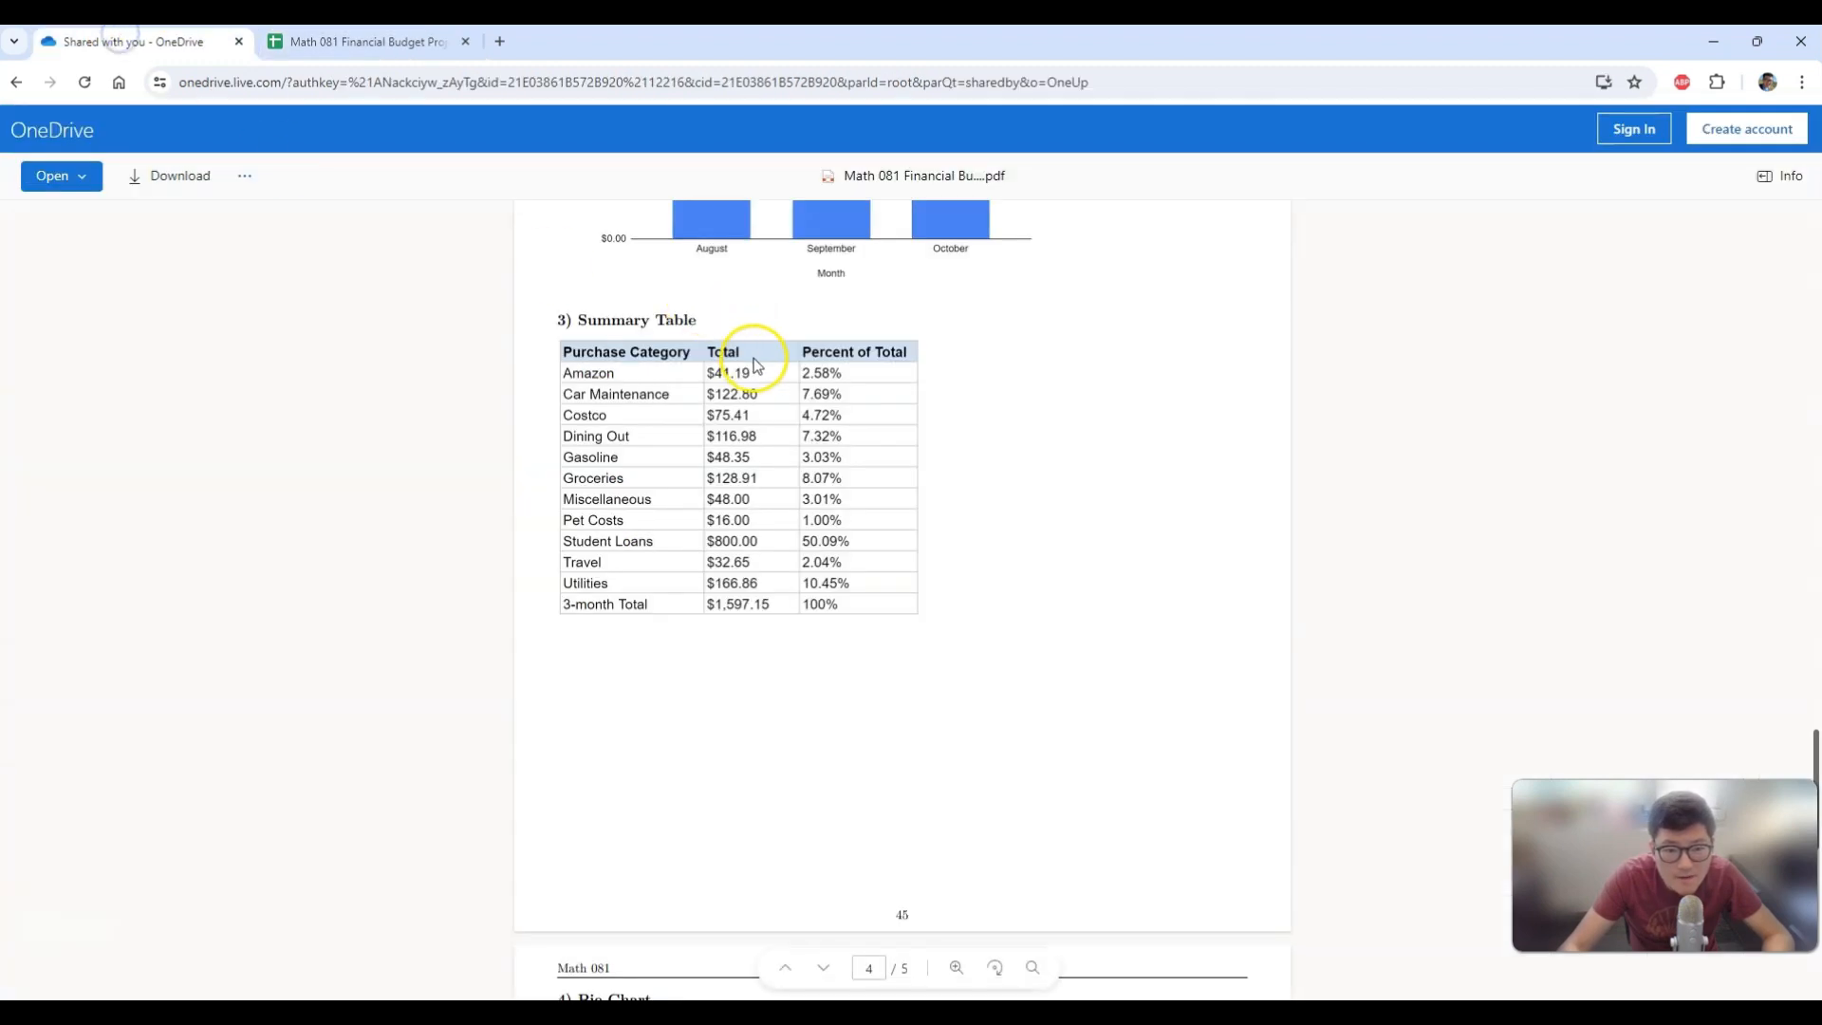
pyautogui.click(397, 45)
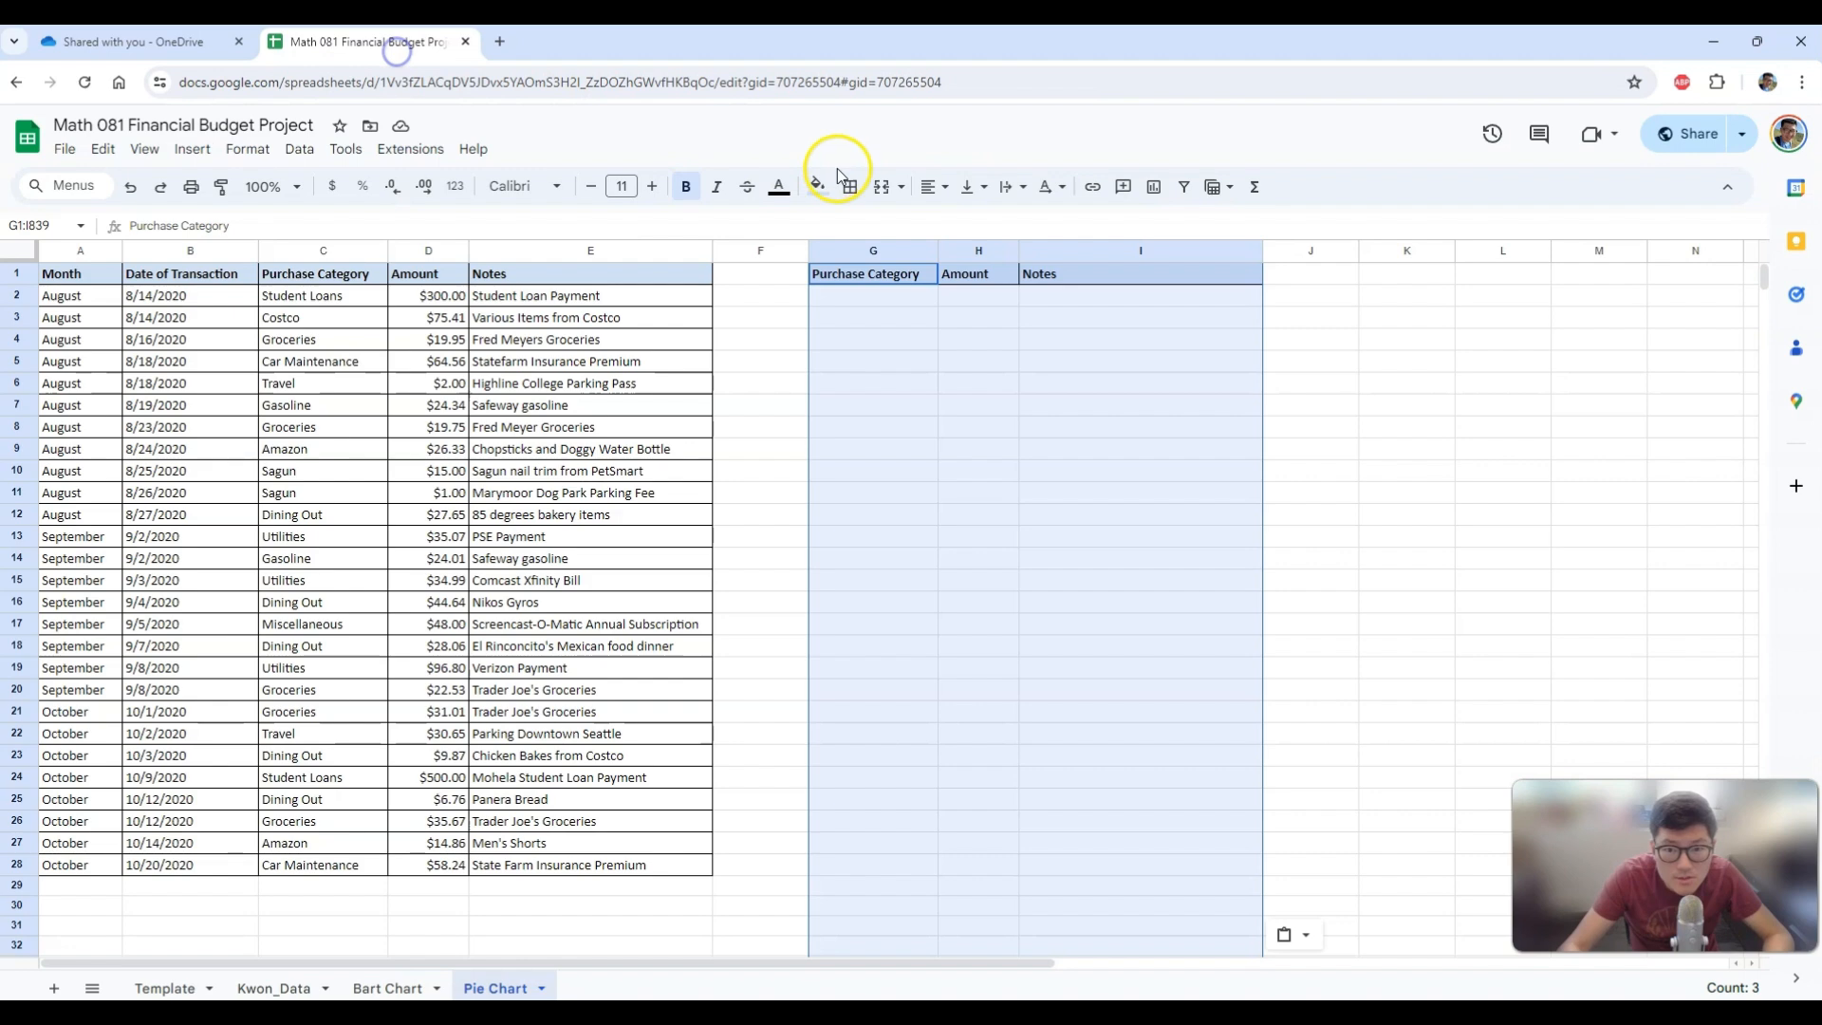
pyautogui.click(975, 282)
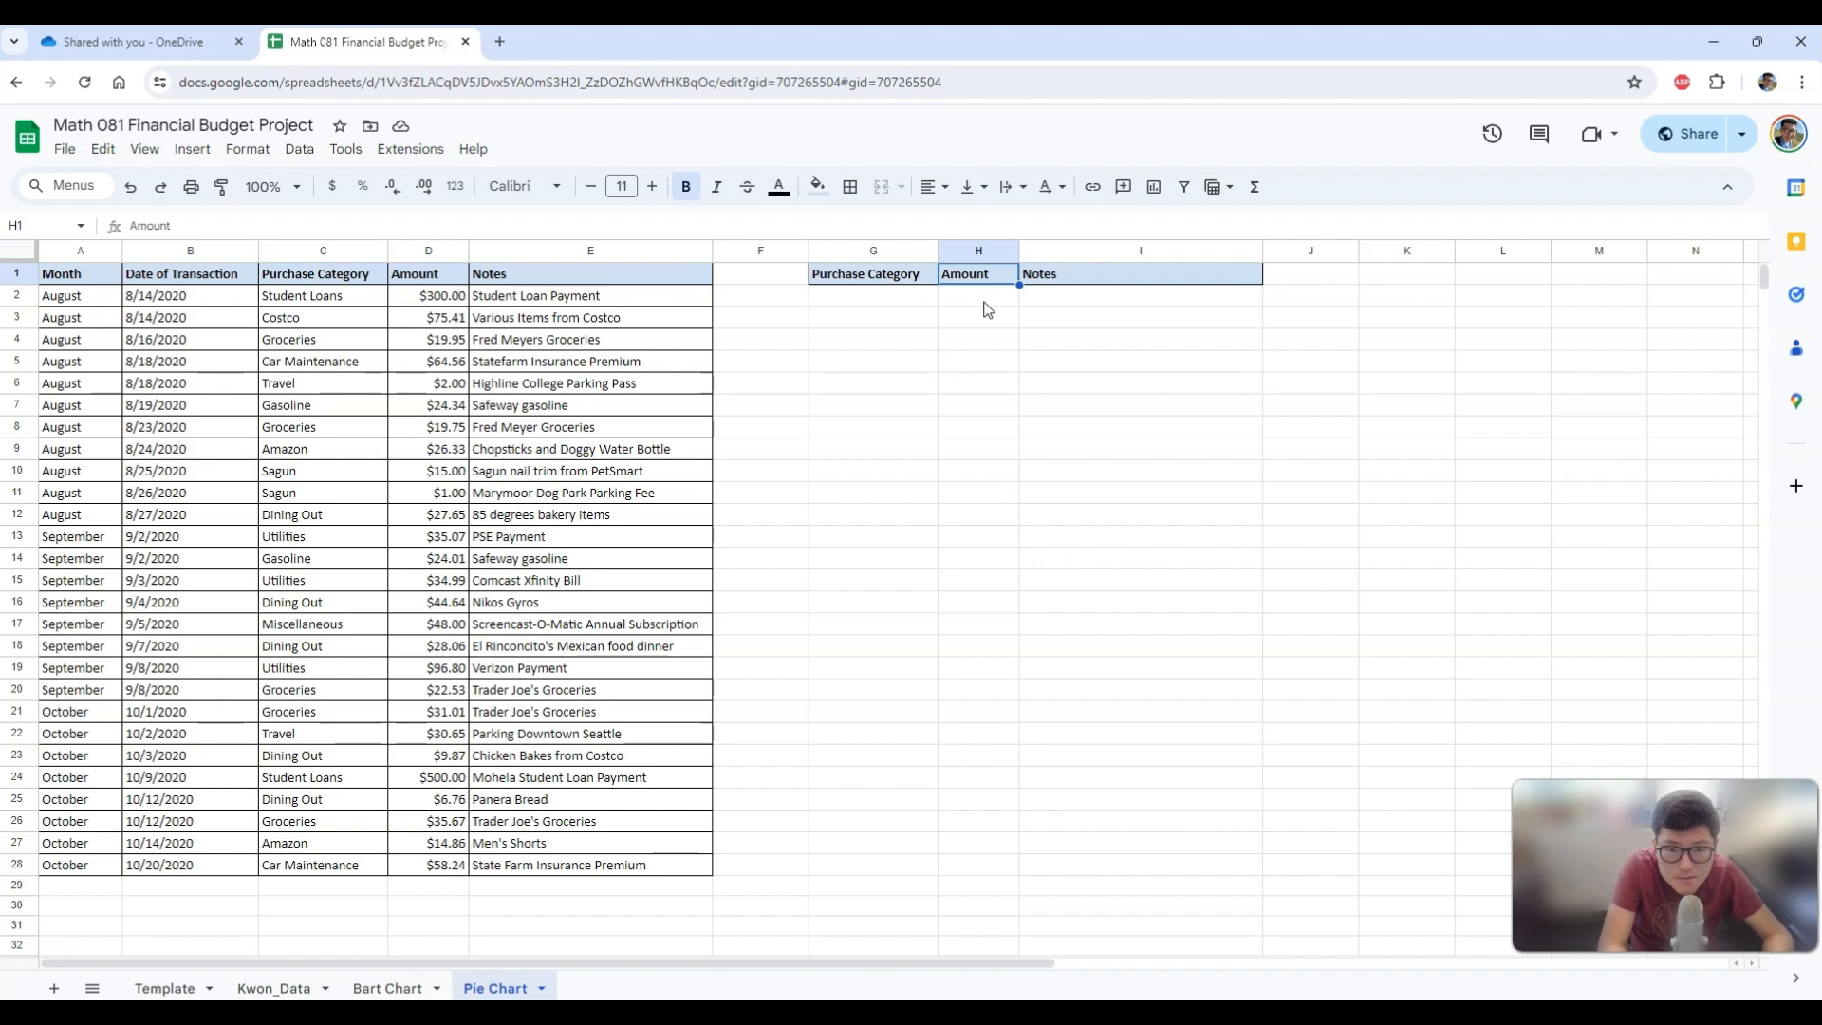
pyautogui.write('Total')
pyautogui.press('Tab')
pyautogui.write('Pe')
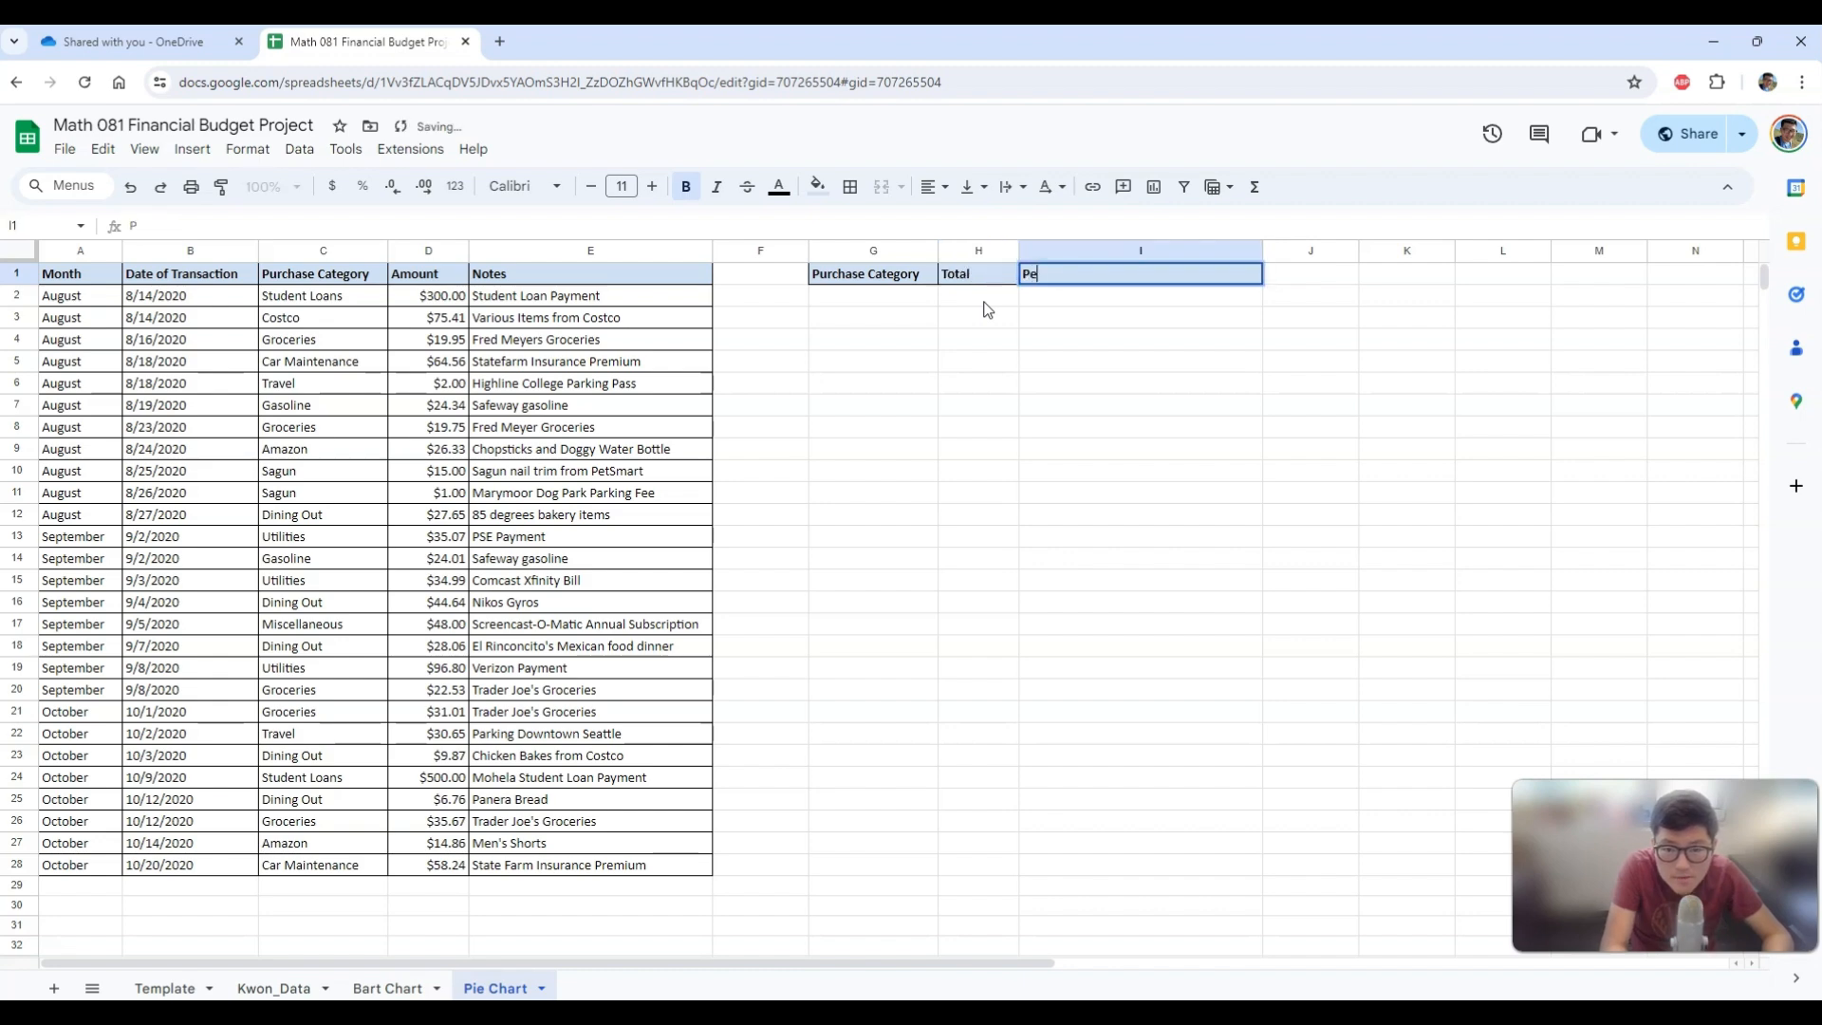
pyautogui.write('rcent of Tot')
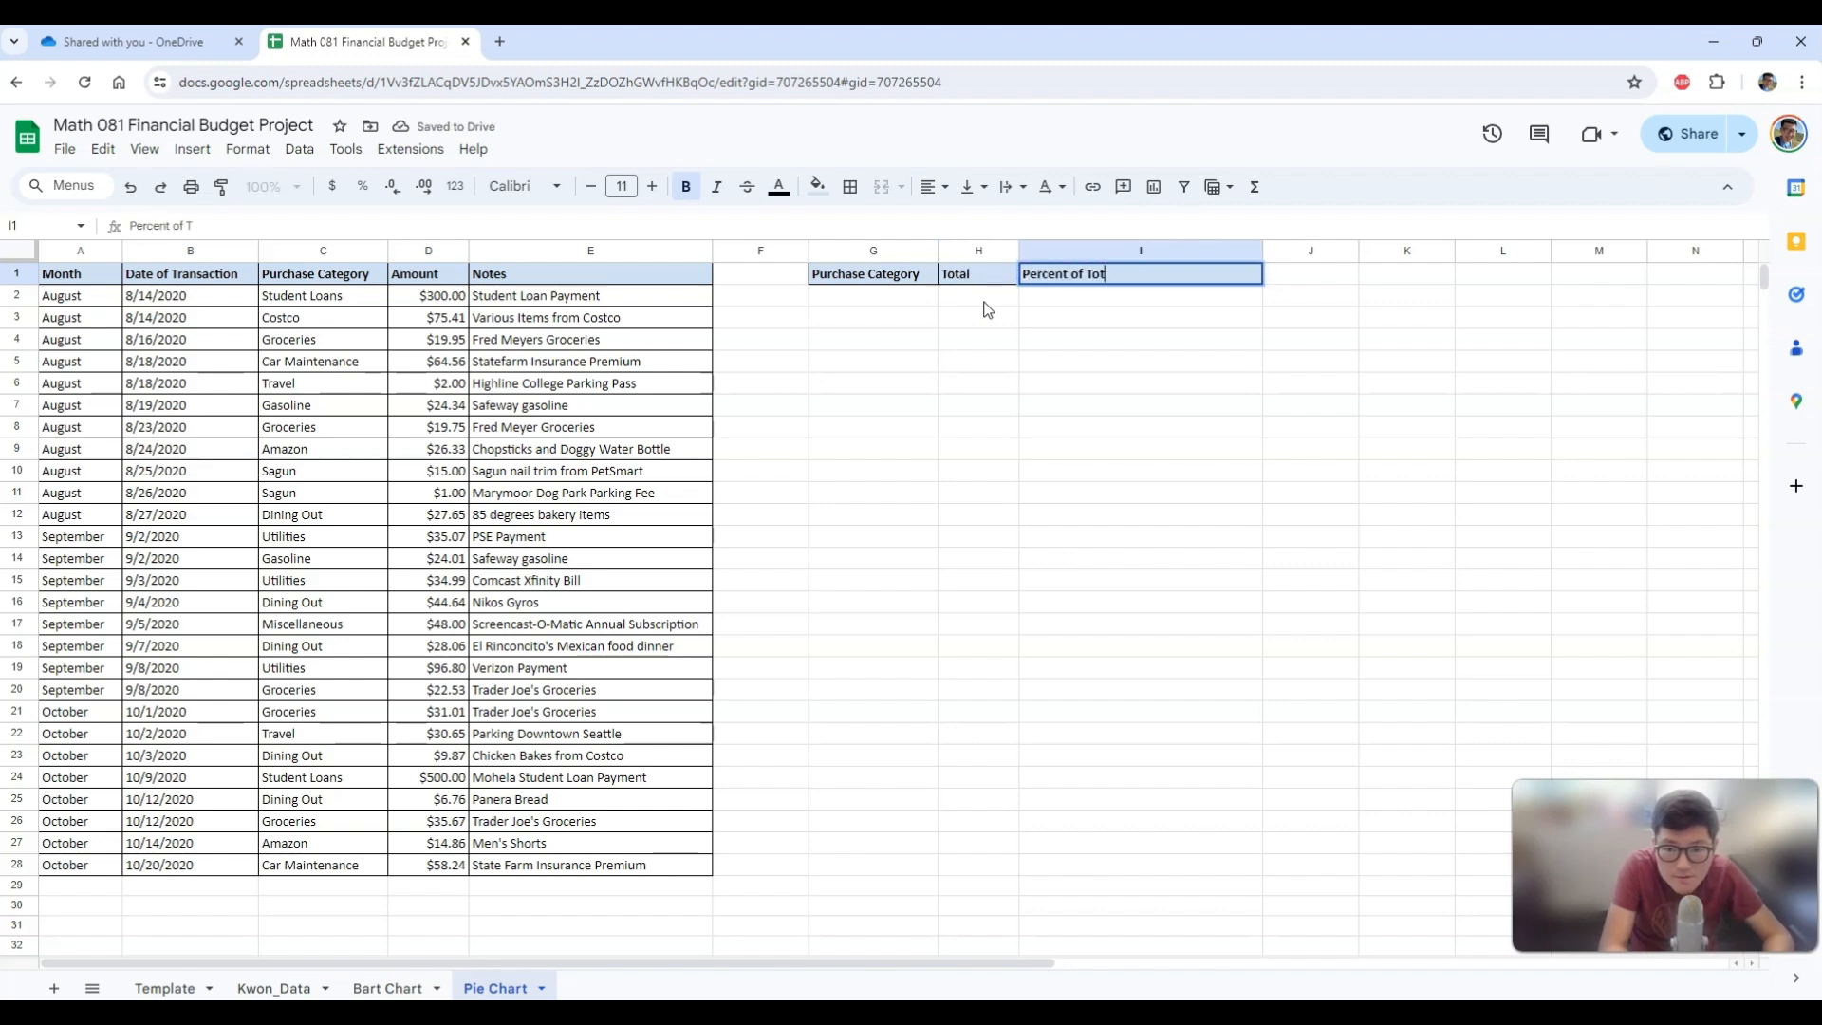
pyautogui.write('al')
pyautogui.click(987, 309)
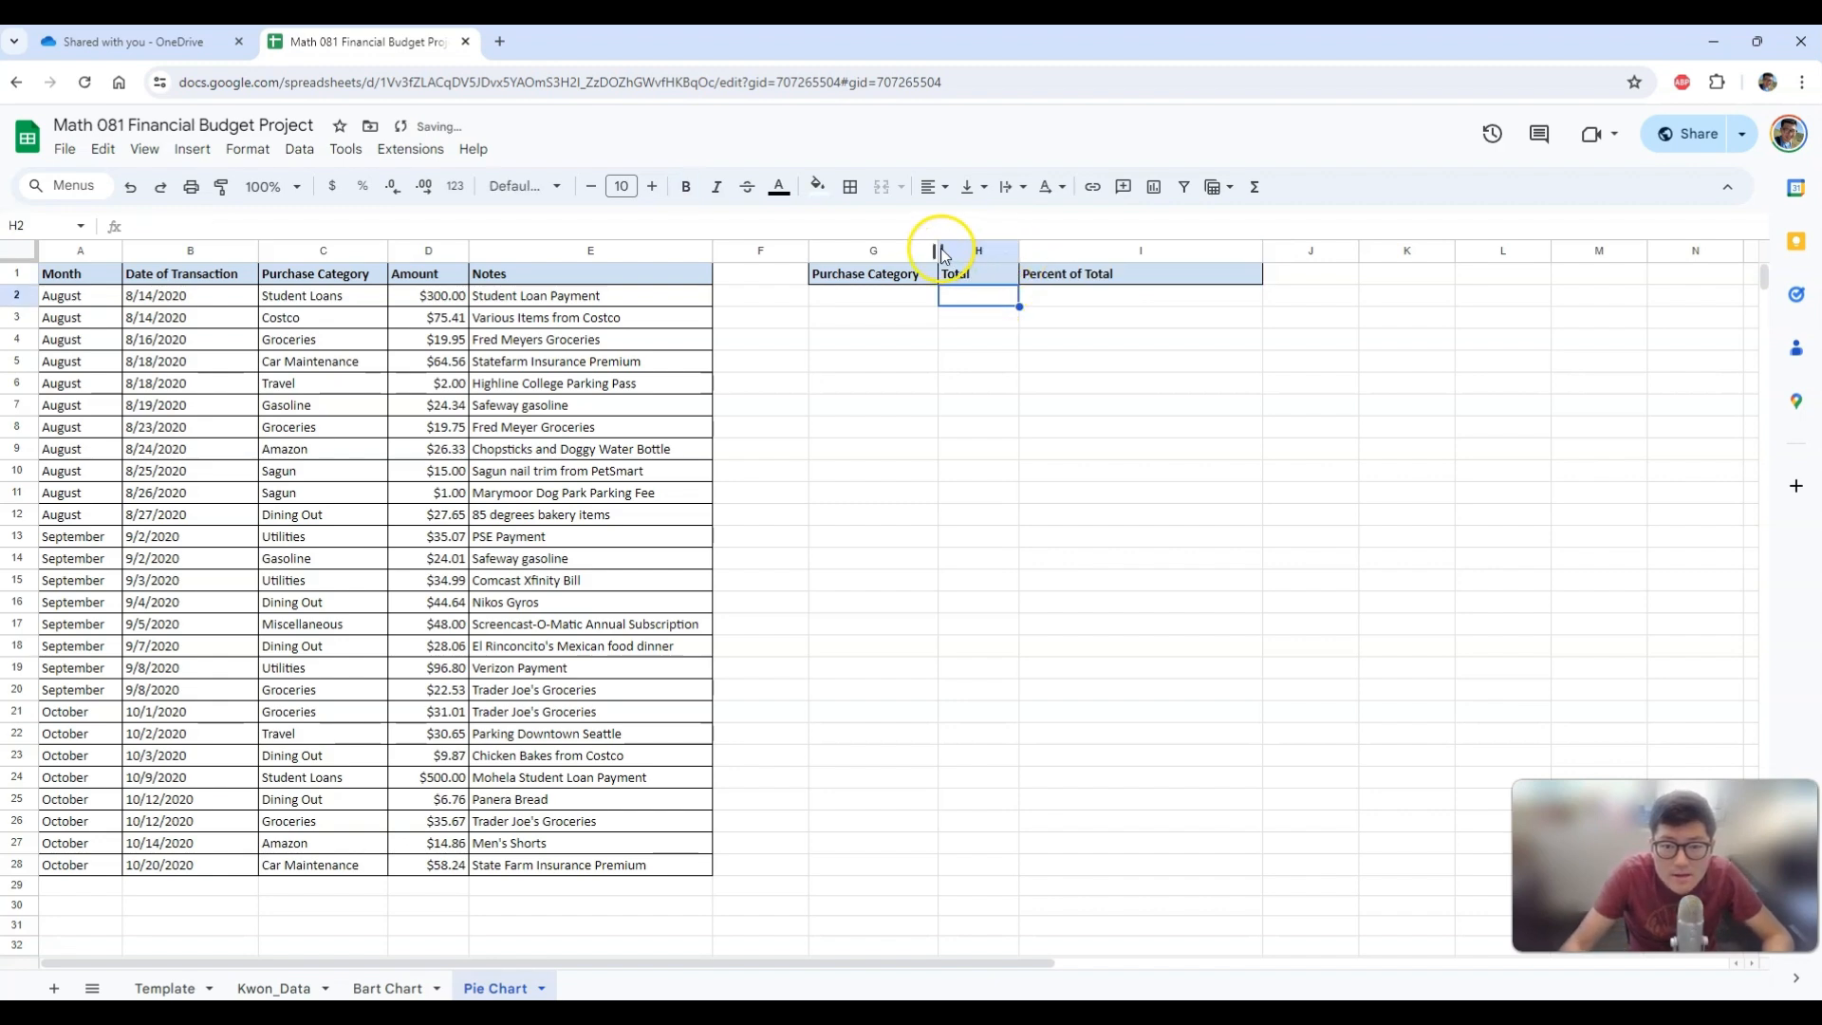
pyautogui.moveTo(939, 249); pyautogui.dragTo(1073, 253)
pyautogui.moveTo(1319, 251); pyautogui.dragTo(1243, 252)
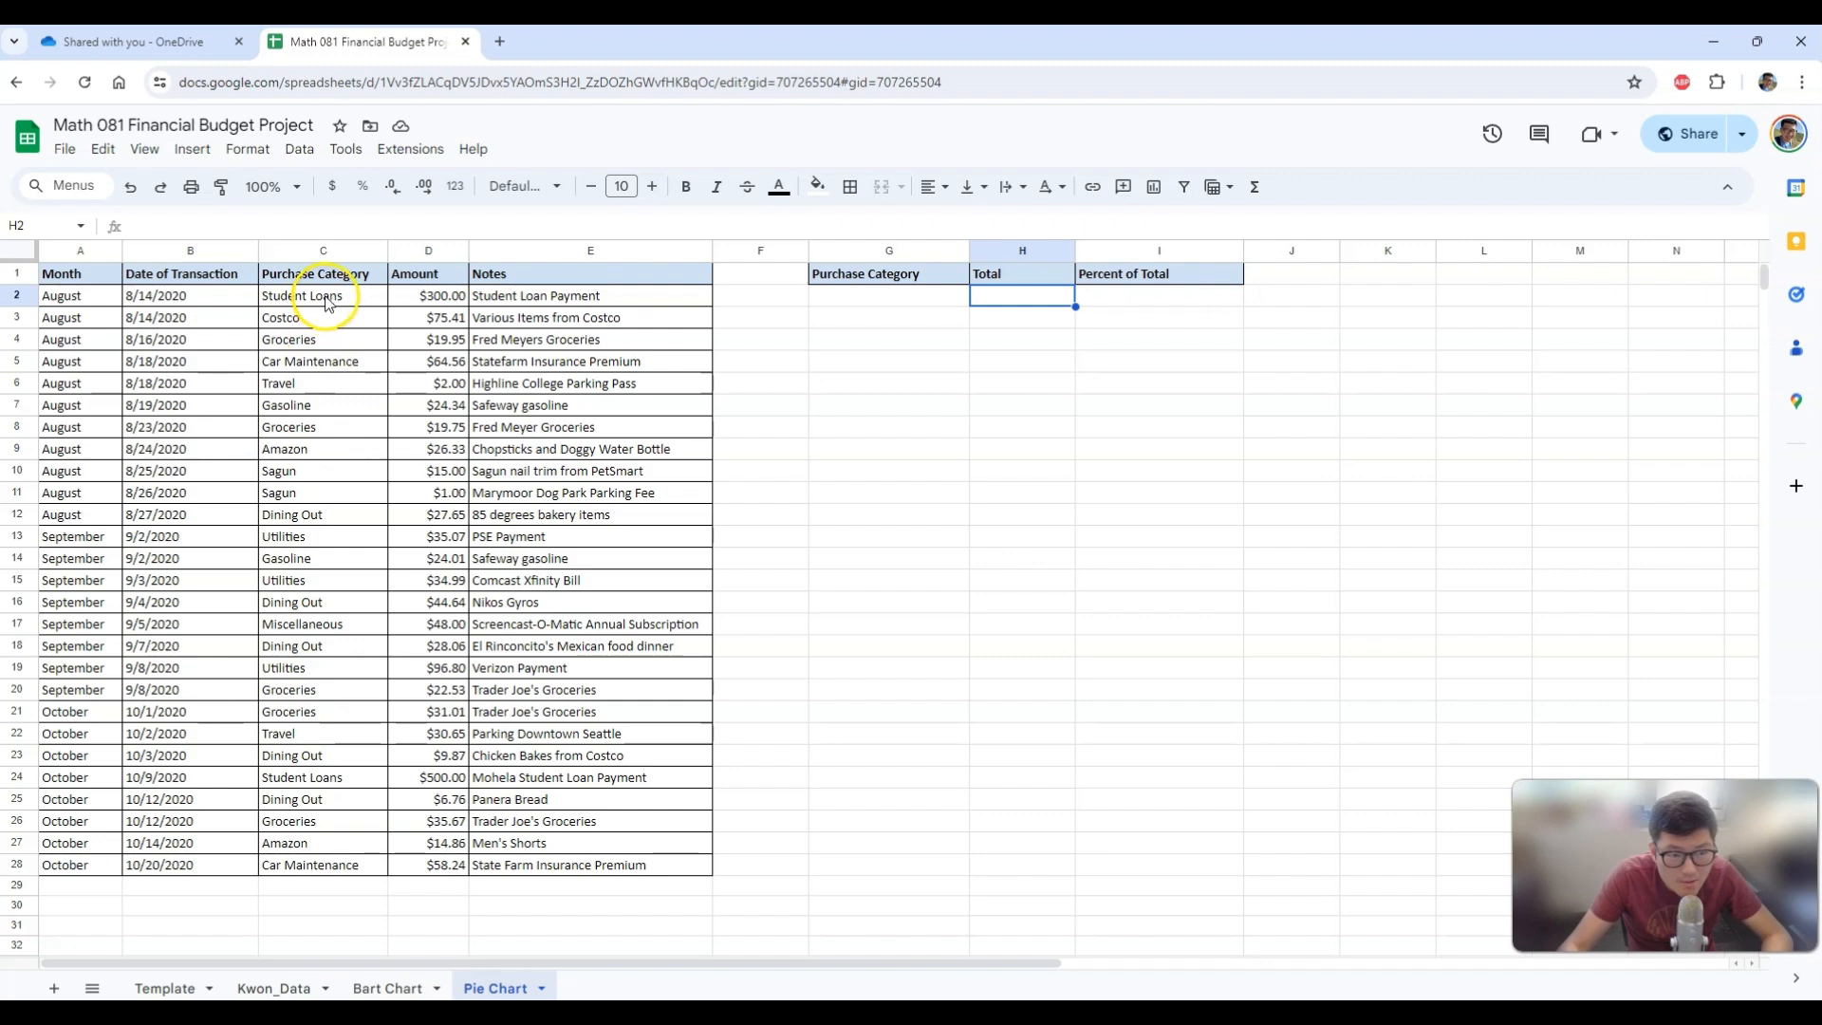
# Copy the purchase categories in C2:C28 and paste them as values only starting at G2.
pyautogui.moveTo(326, 302); pyautogui.dragTo(332, 866)
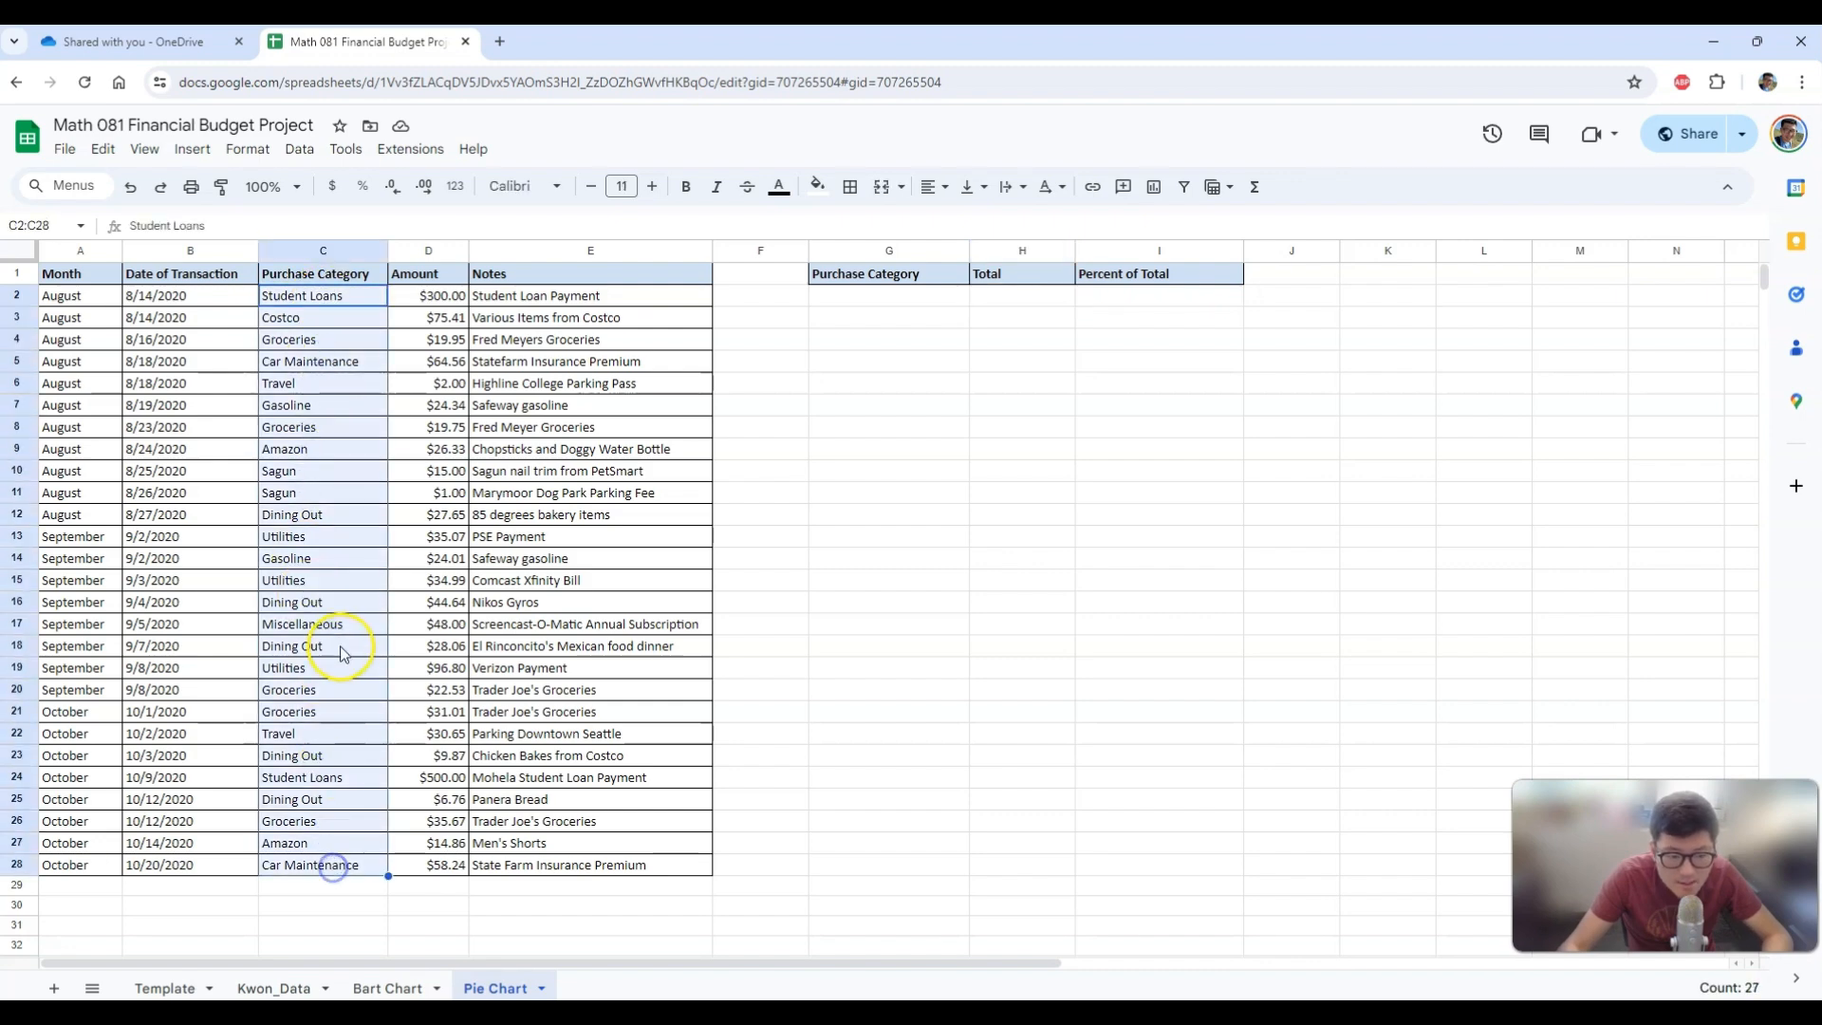
pyautogui.rightClick(342, 588)
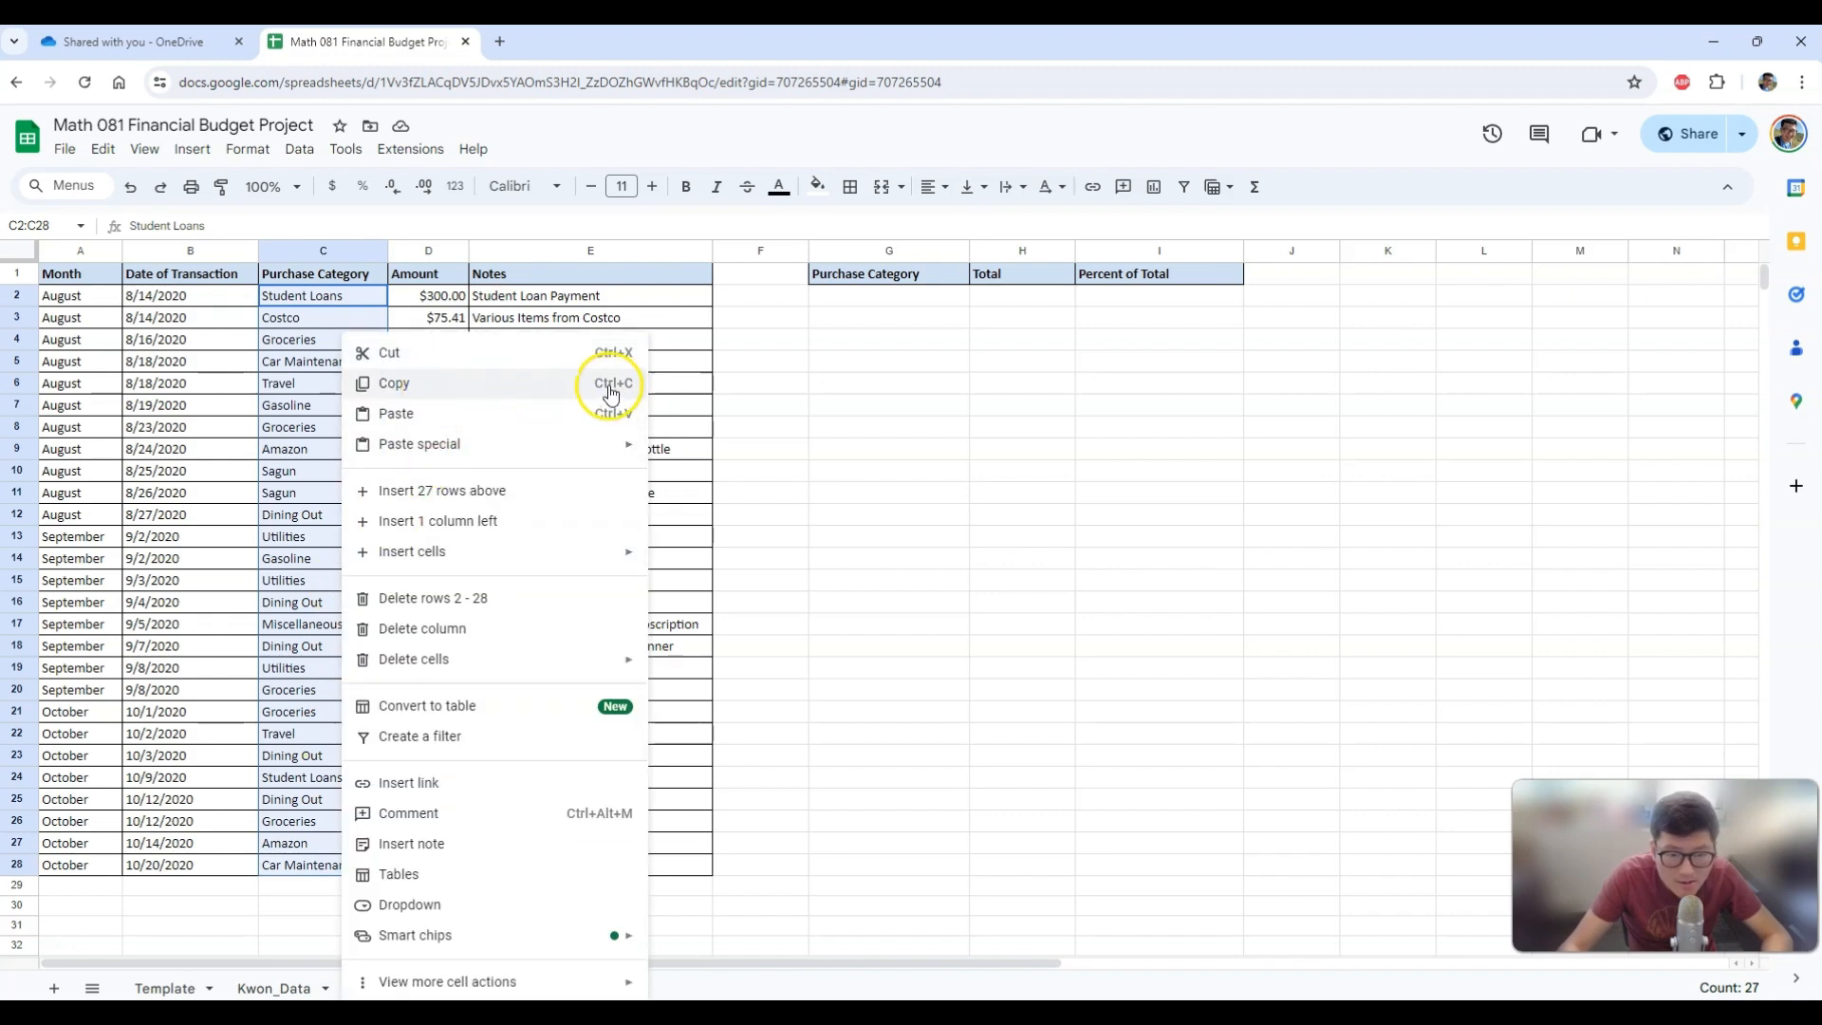
pyautogui.click(423, 392)
pyautogui.click(868, 298)
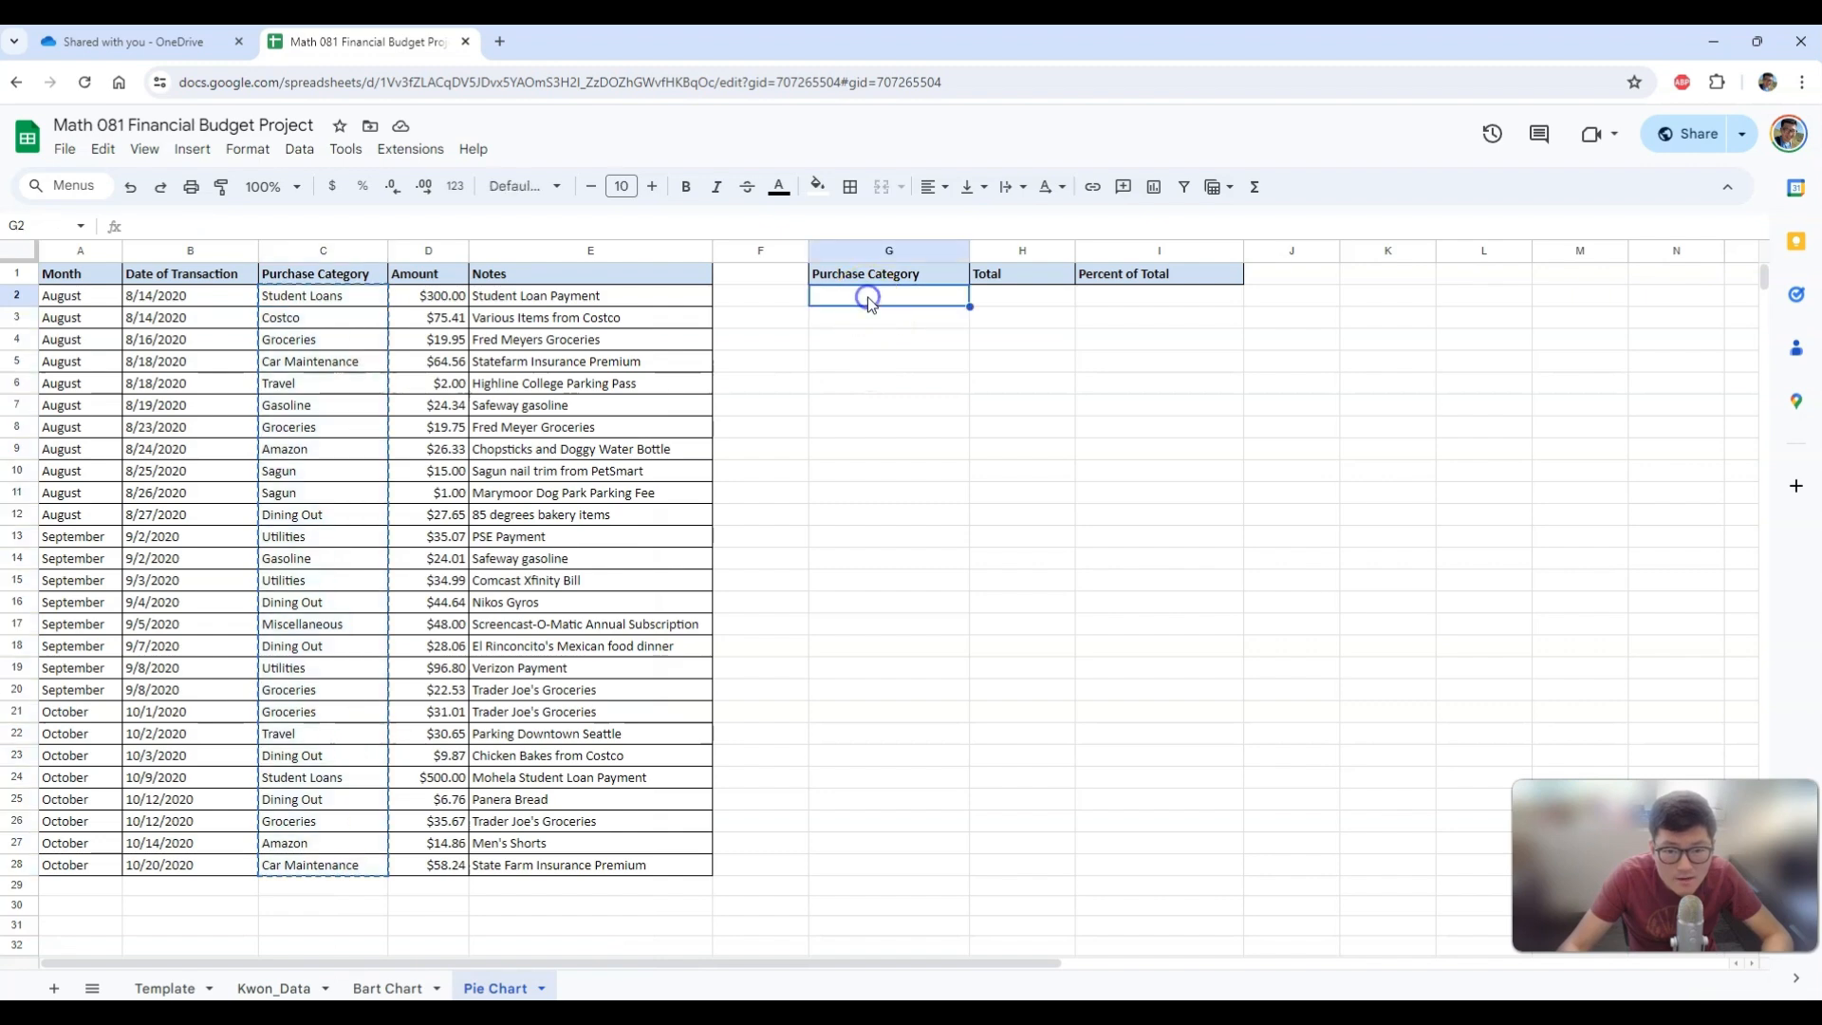
pyautogui.rightClick(868, 300)
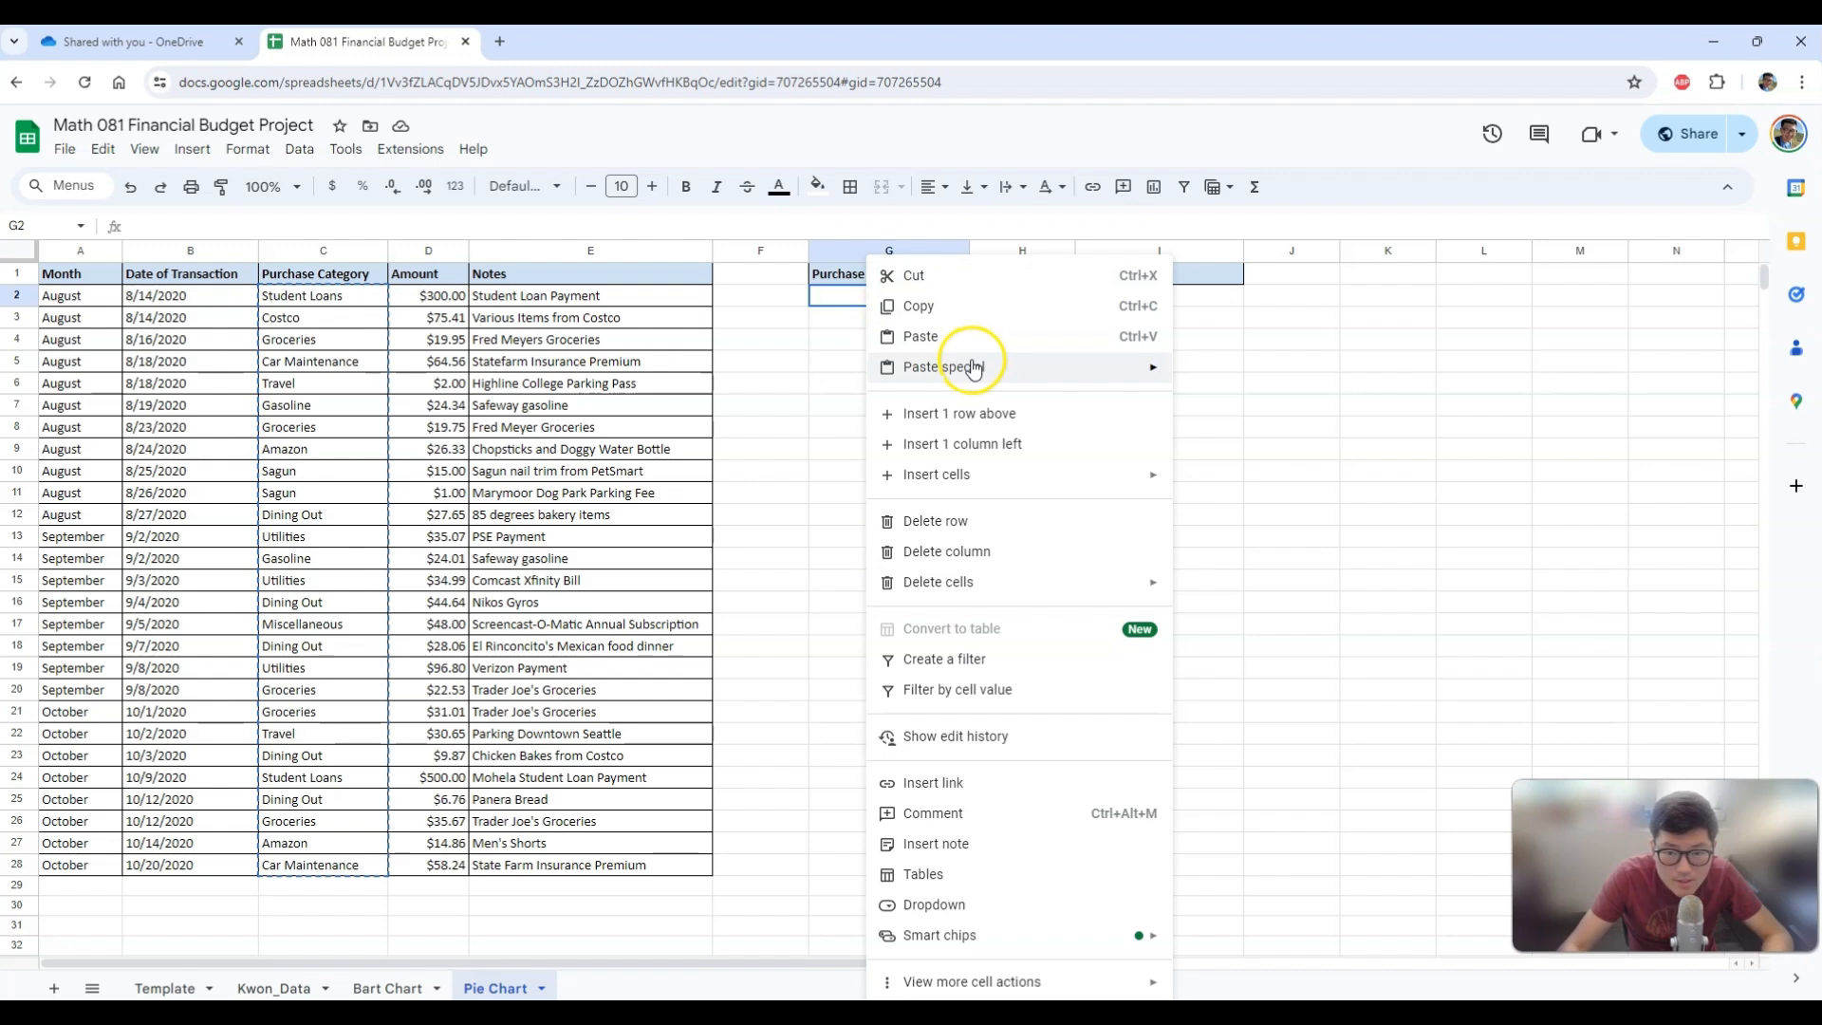
pyautogui.moveTo(961, 370)
pyautogui.click(1043, 373)
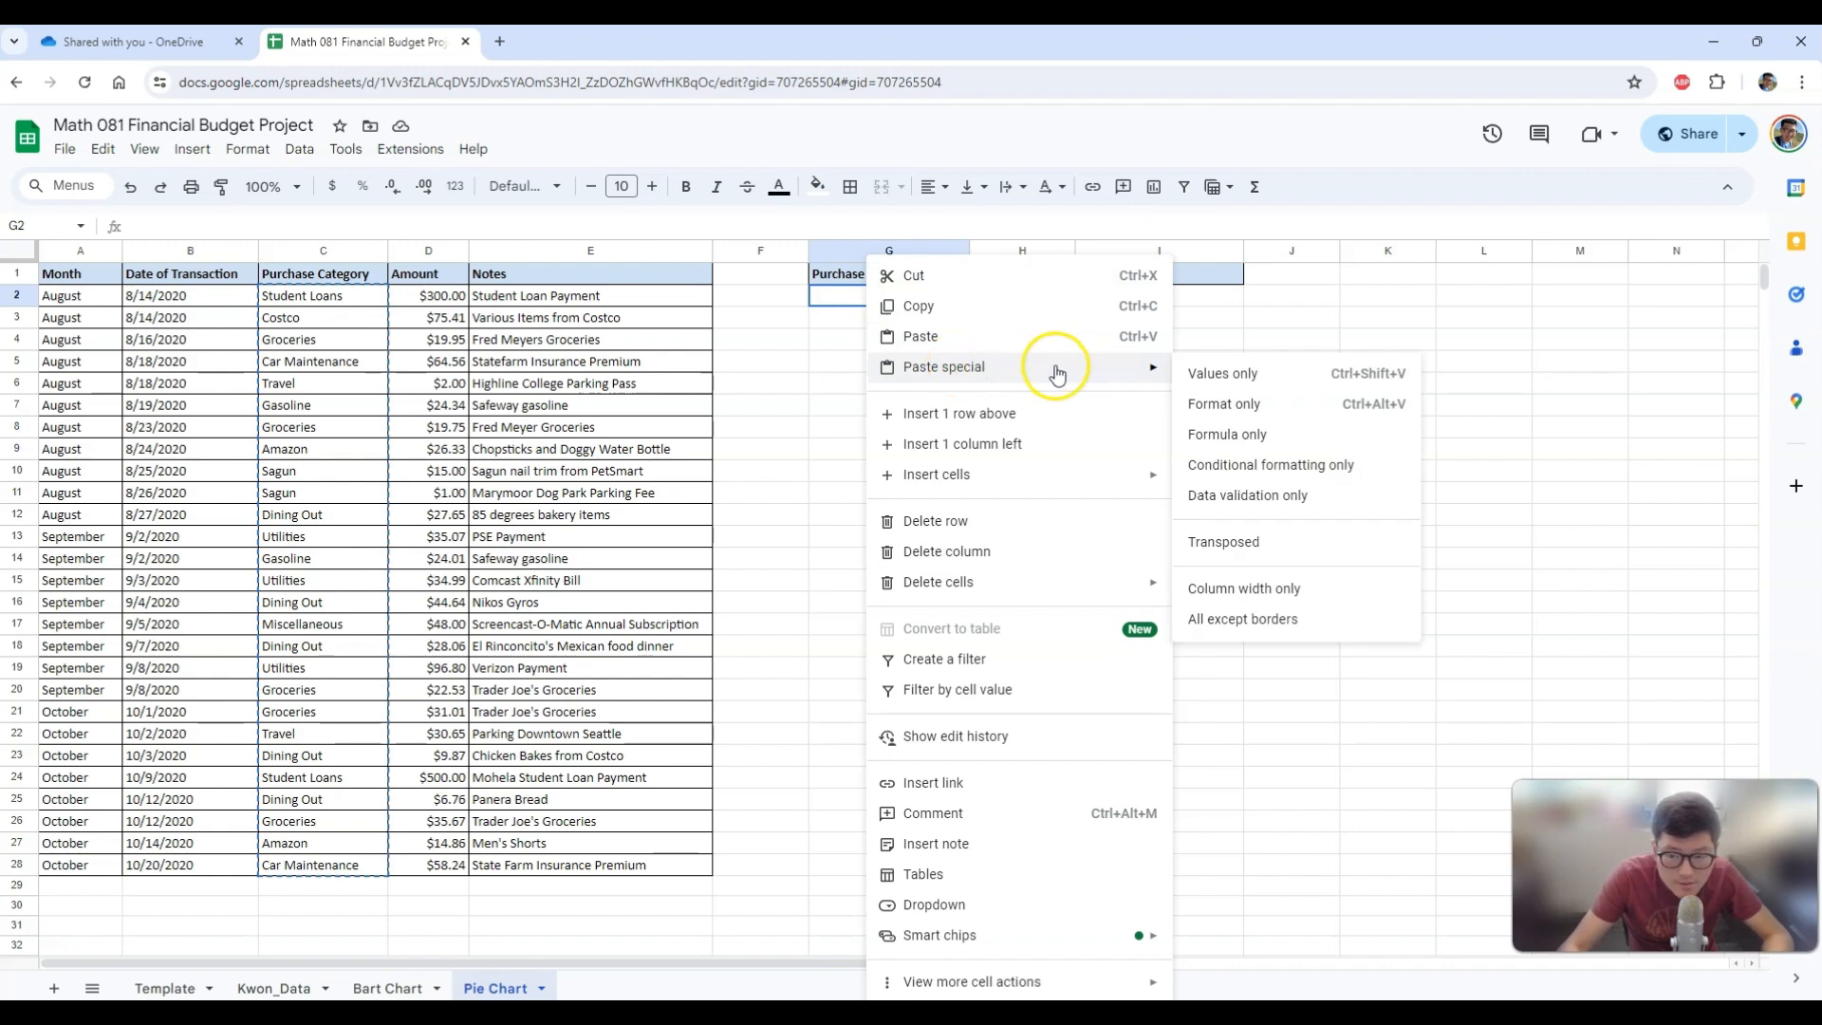
pyautogui.click(1213, 380)
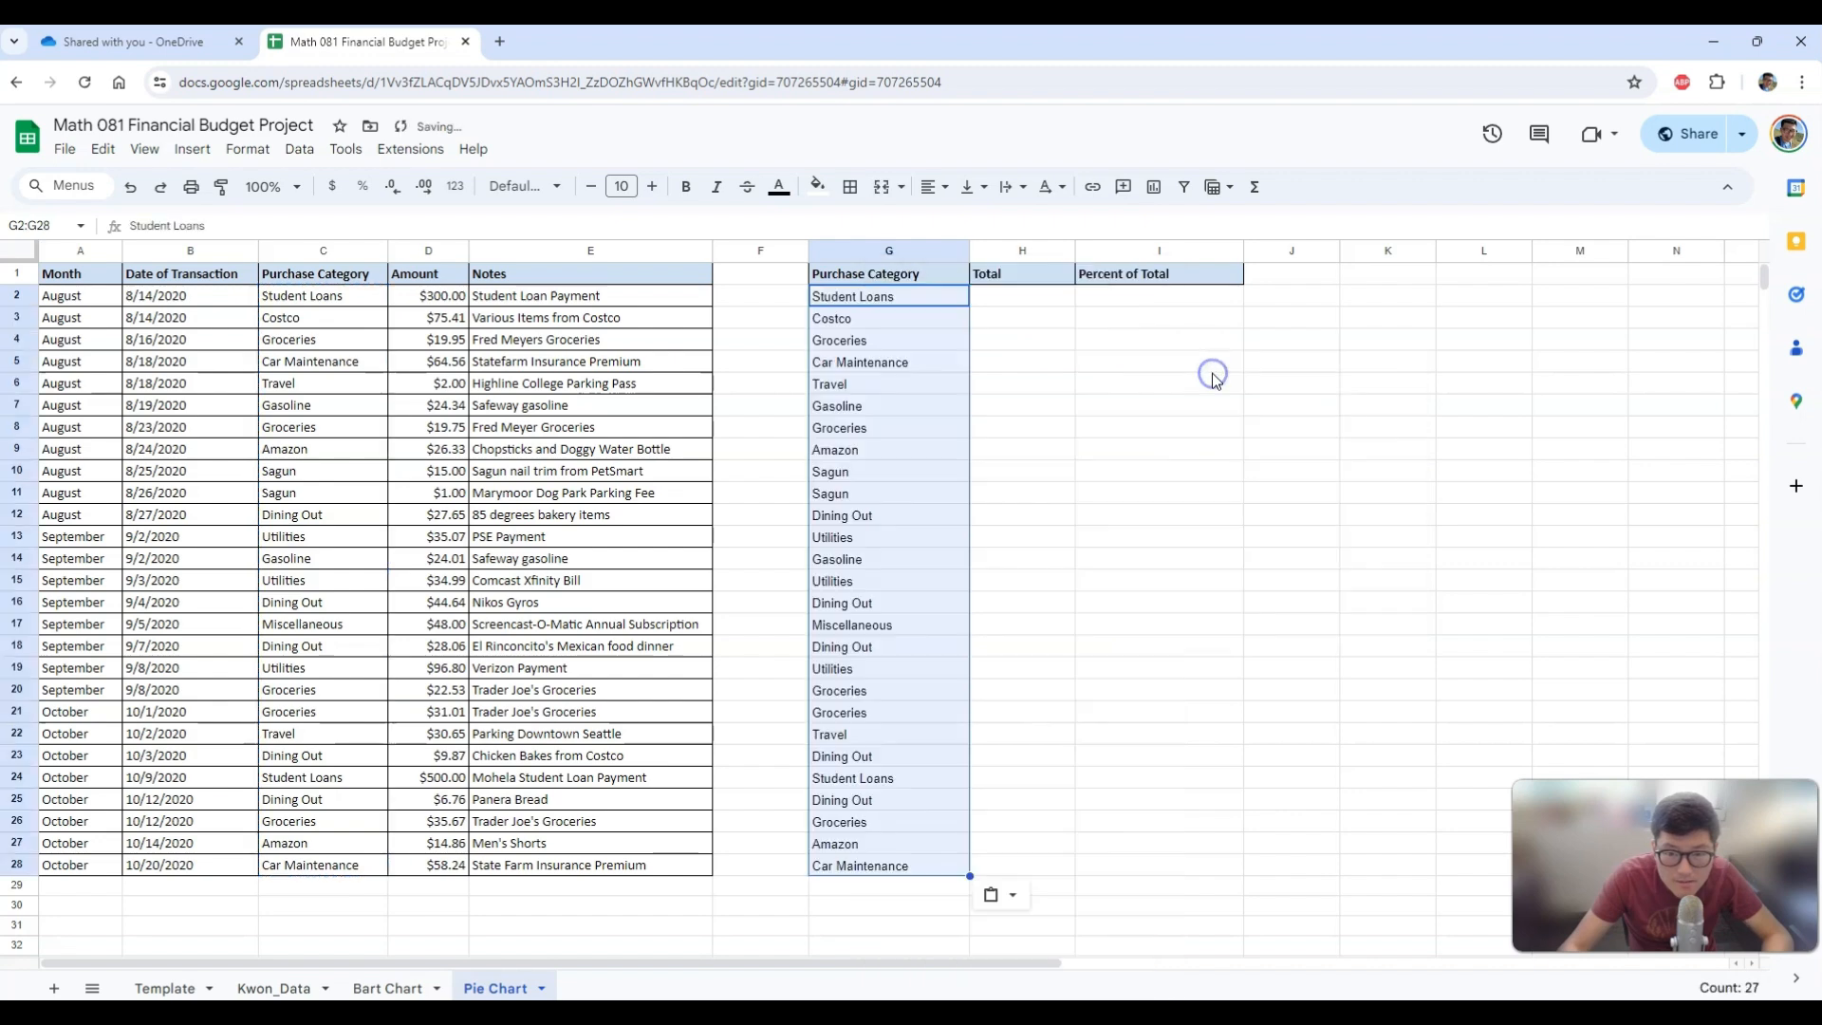
pyautogui.click(1023, 402)
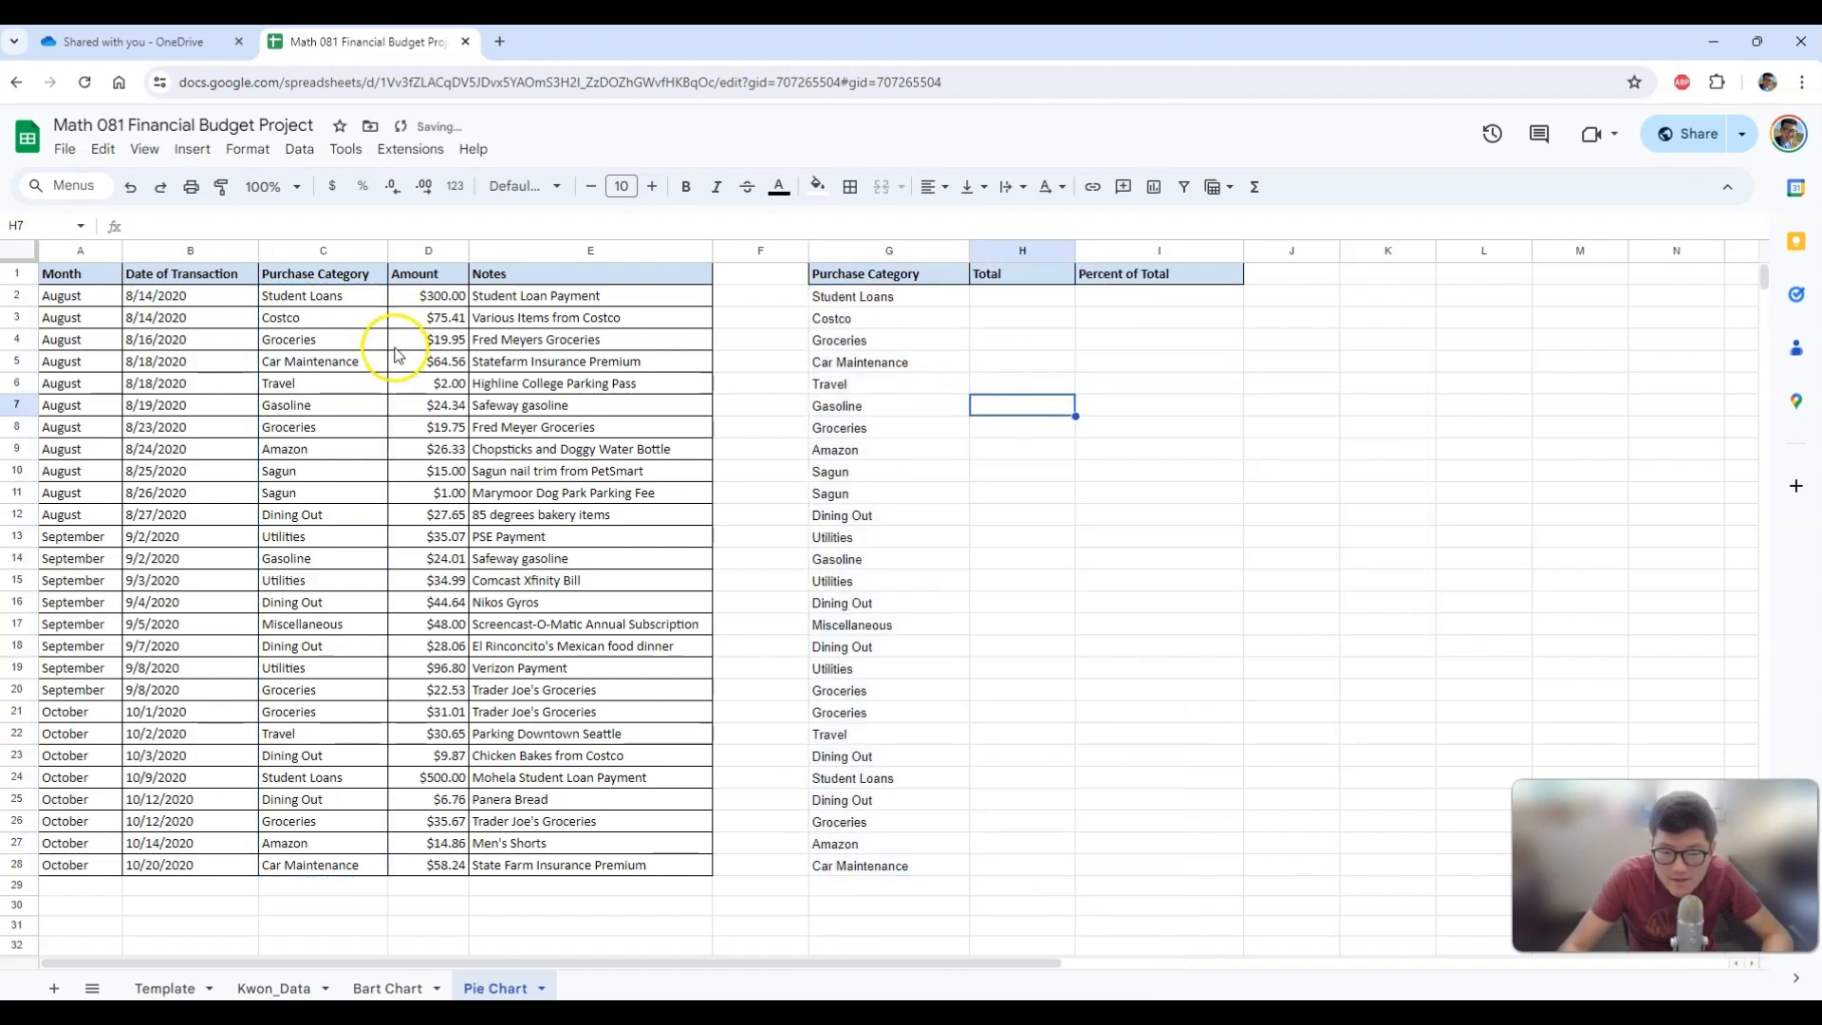
# Check the pasted category list in column G against the original categories for repeated entries.
pyautogui.moveTo(356, 319); pyautogui.dragTo(340, 626)
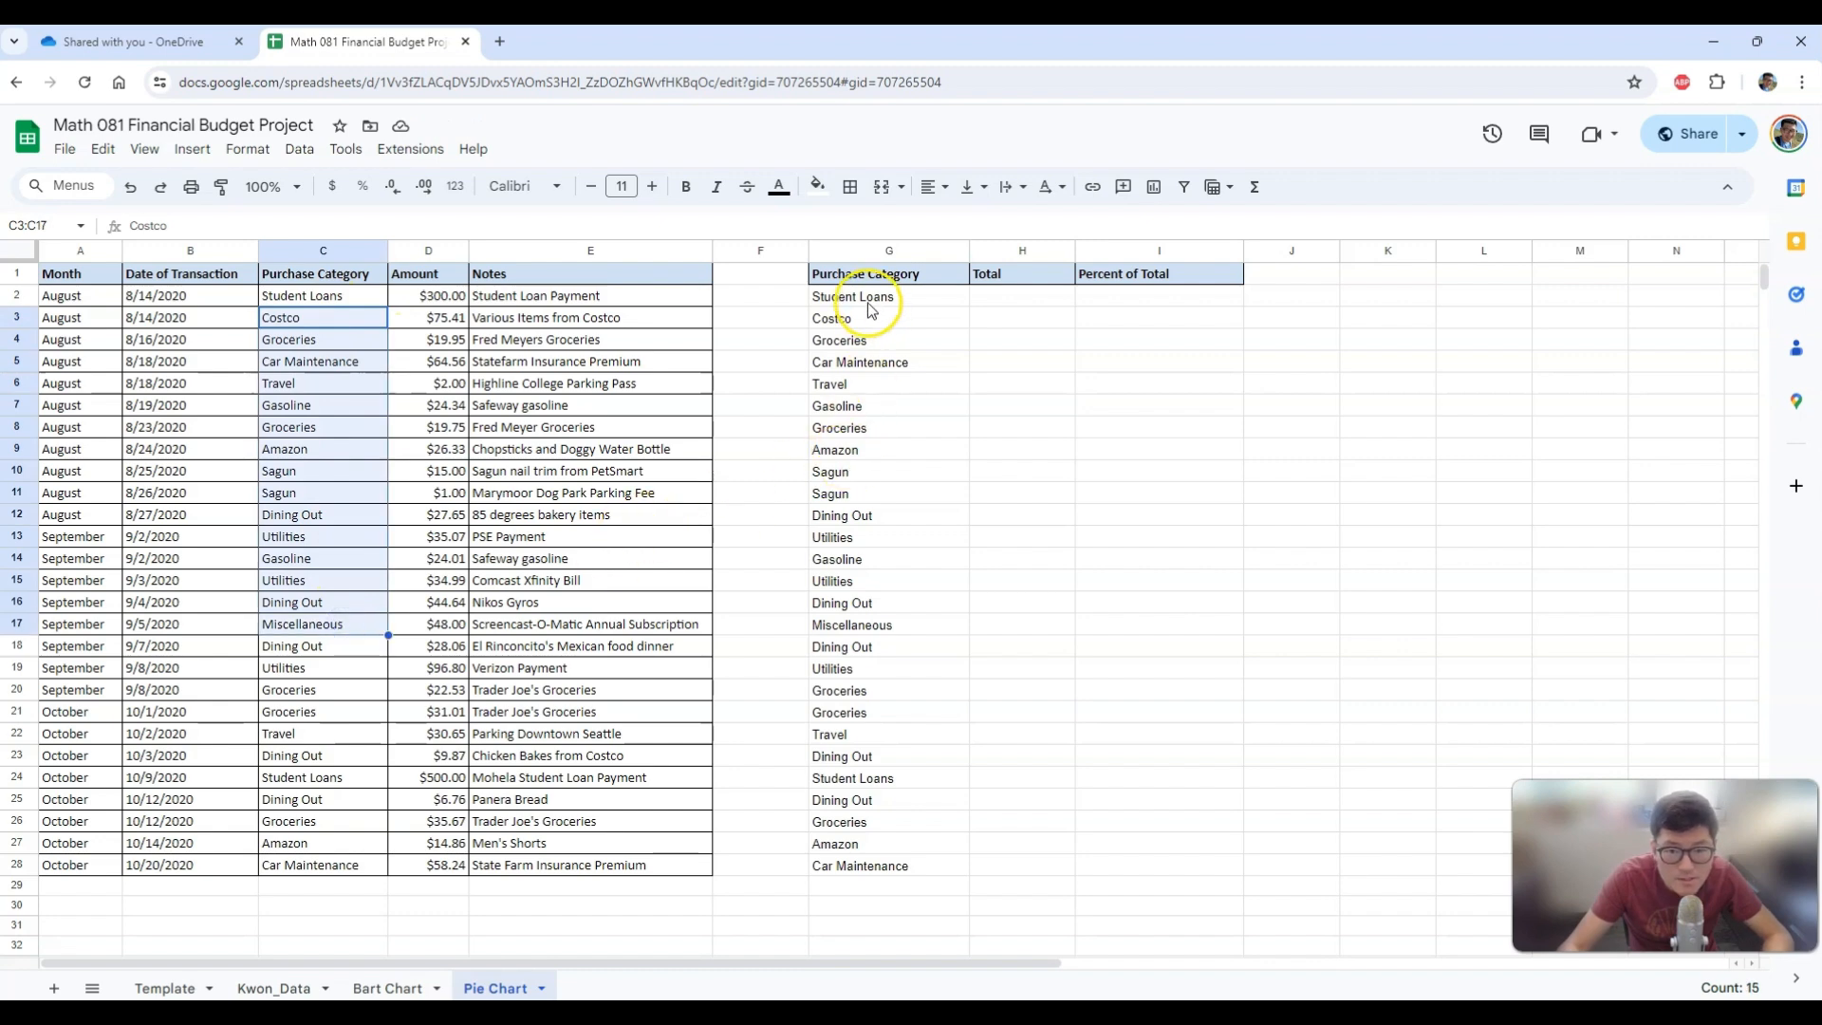
pyautogui.moveTo(867, 297); pyautogui.dragTo(846, 493)
pyautogui.click(848, 475)
pyautogui.moveTo(859, 691); pyautogui.dragTo(853, 719)
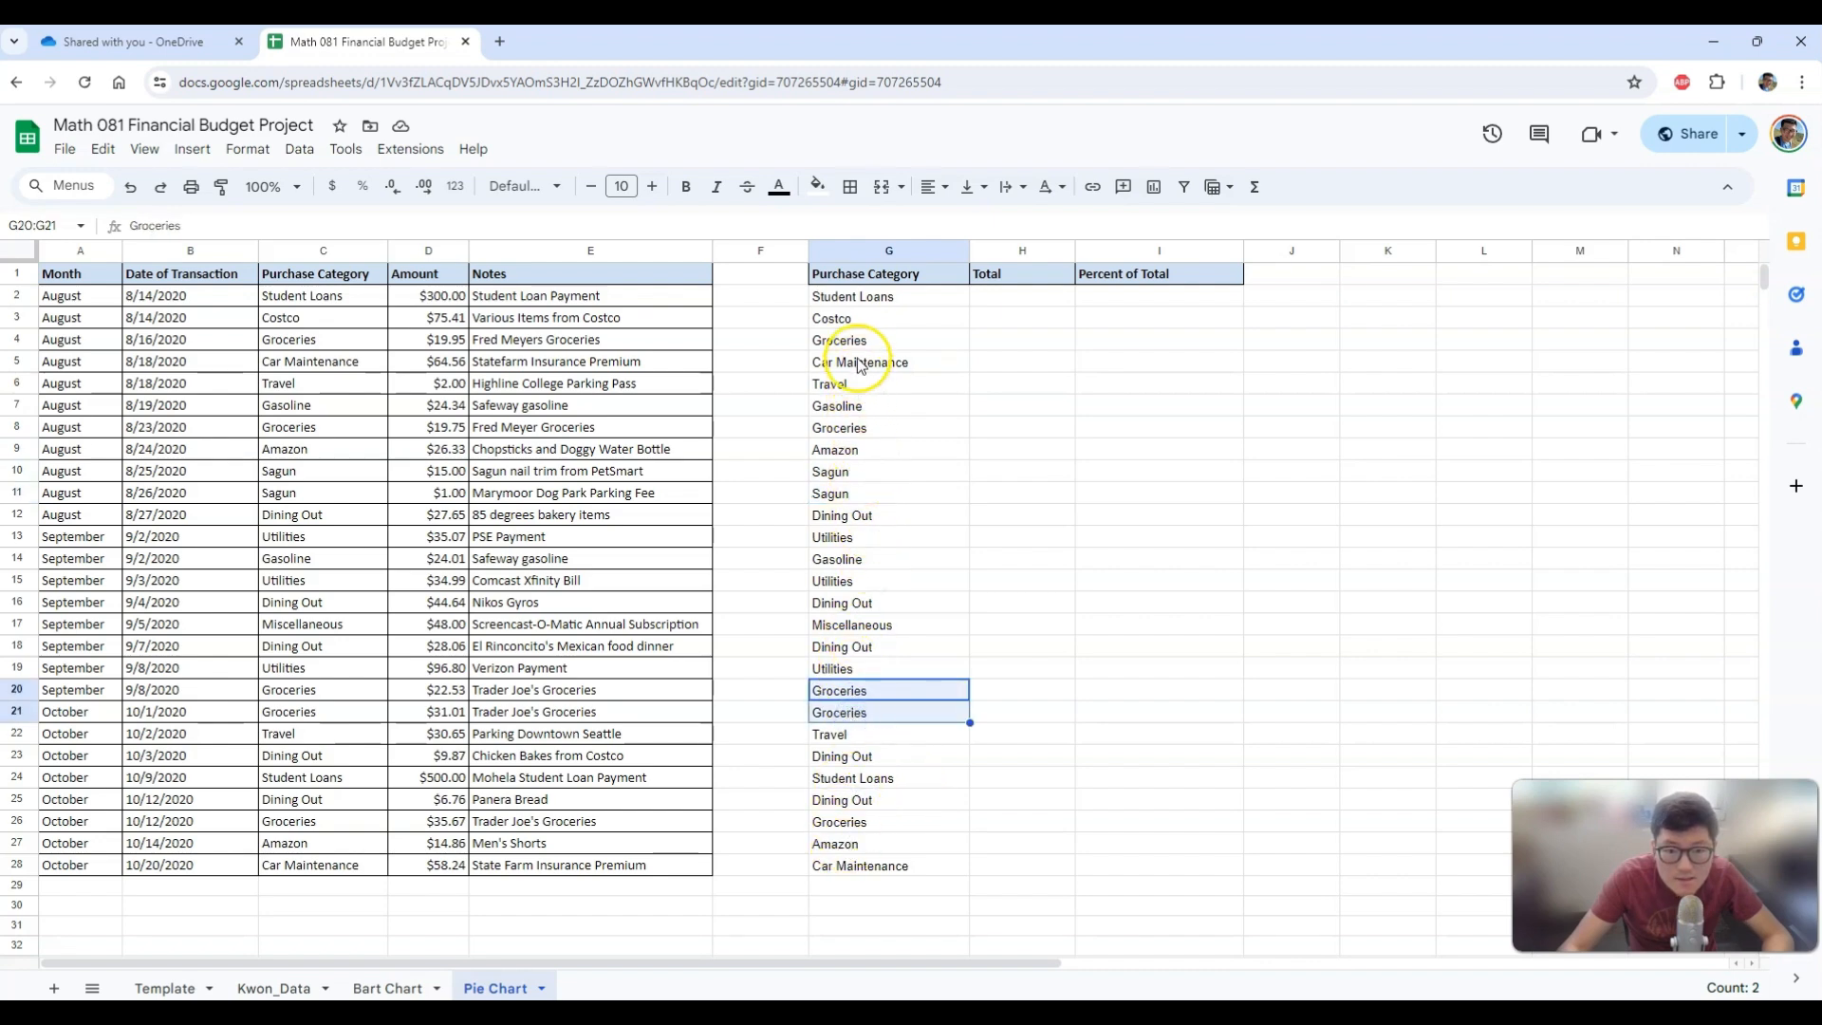
pyautogui.click(854, 319)
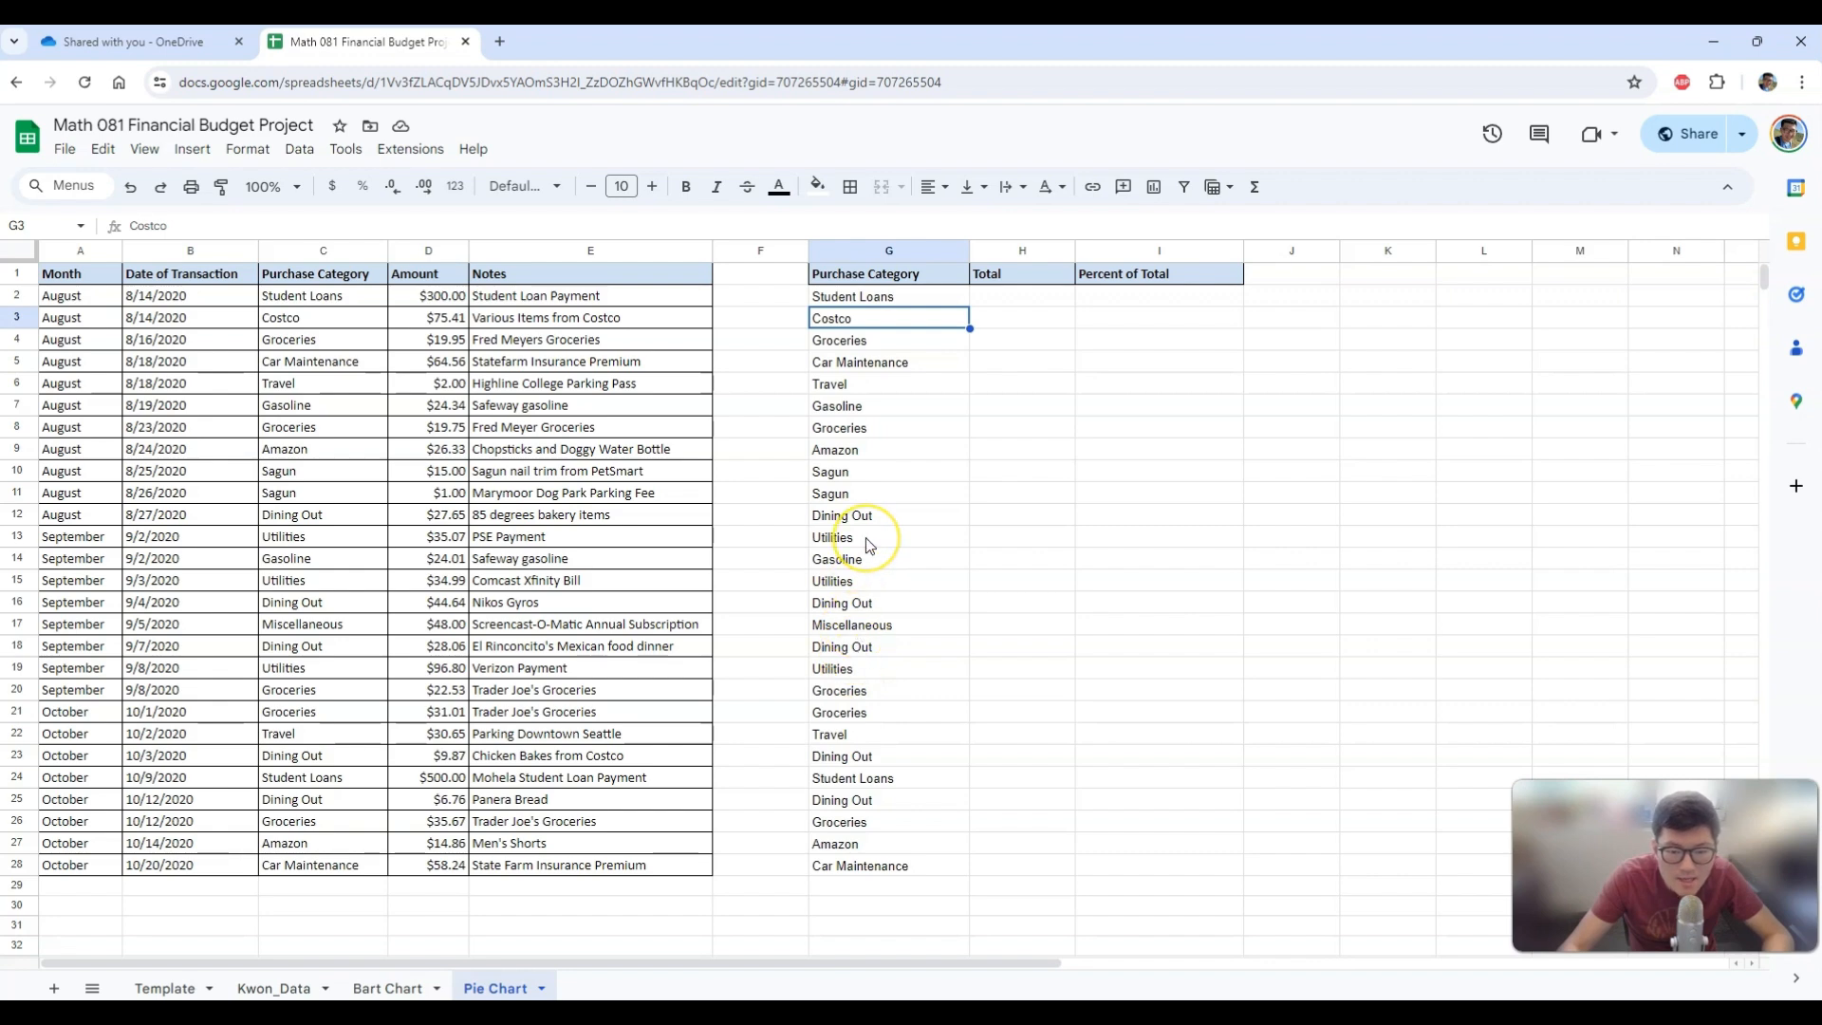
# Remove the duplicate entries from the pasted category list in G2:G28 using data cleanup on column G.
pyautogui.moveTo(838, 295); pyautogui.dragTo(838, 866)
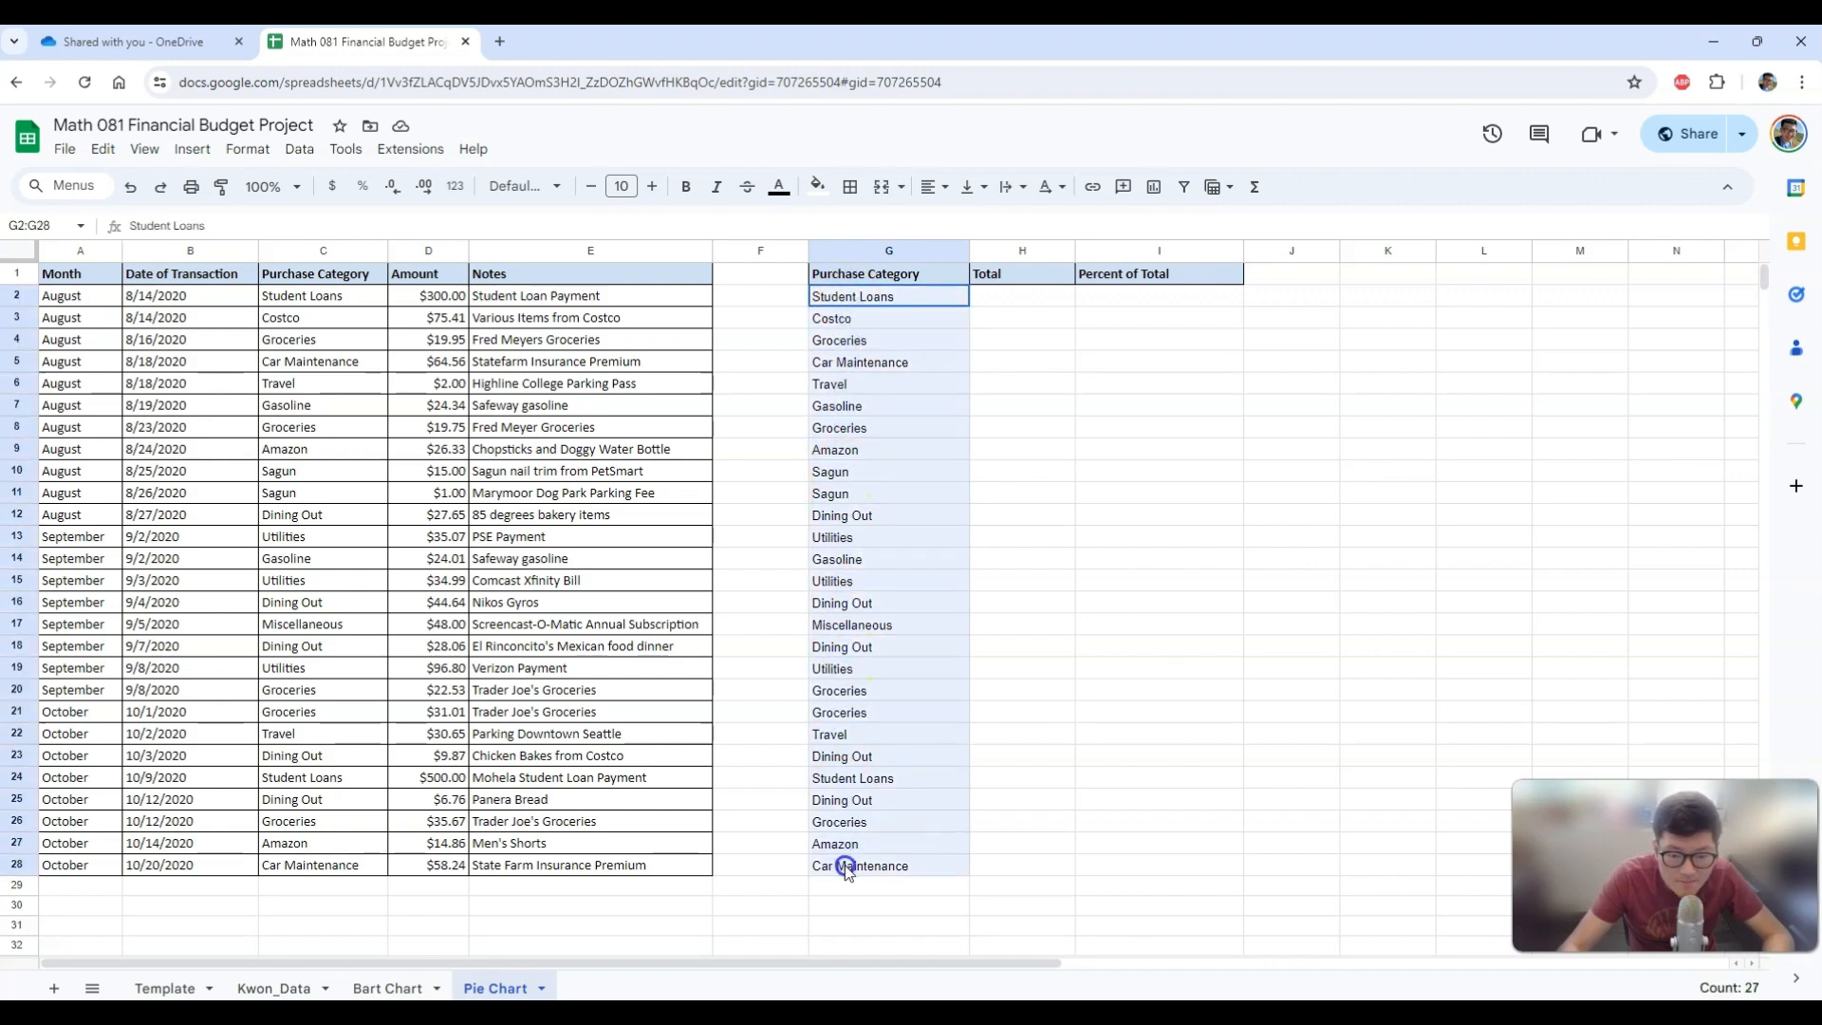
pyautogui.click(302, 152)
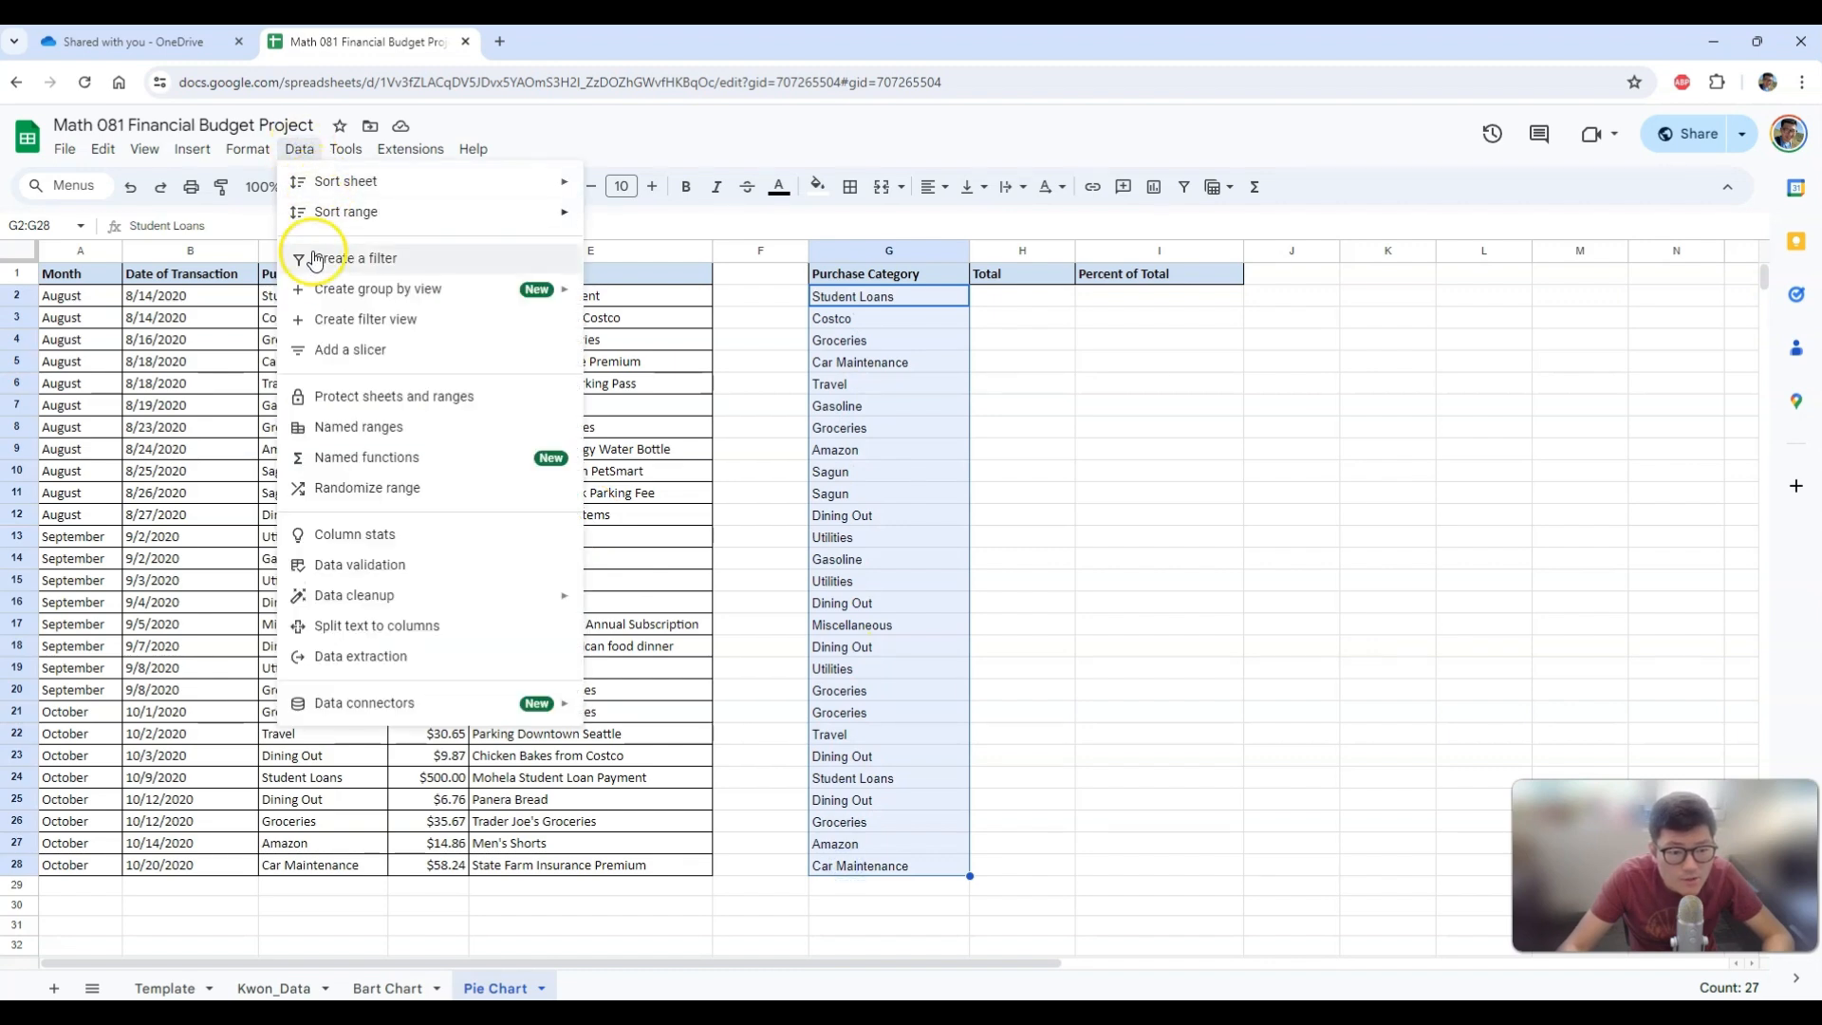
pyautogui.click(348, 354)
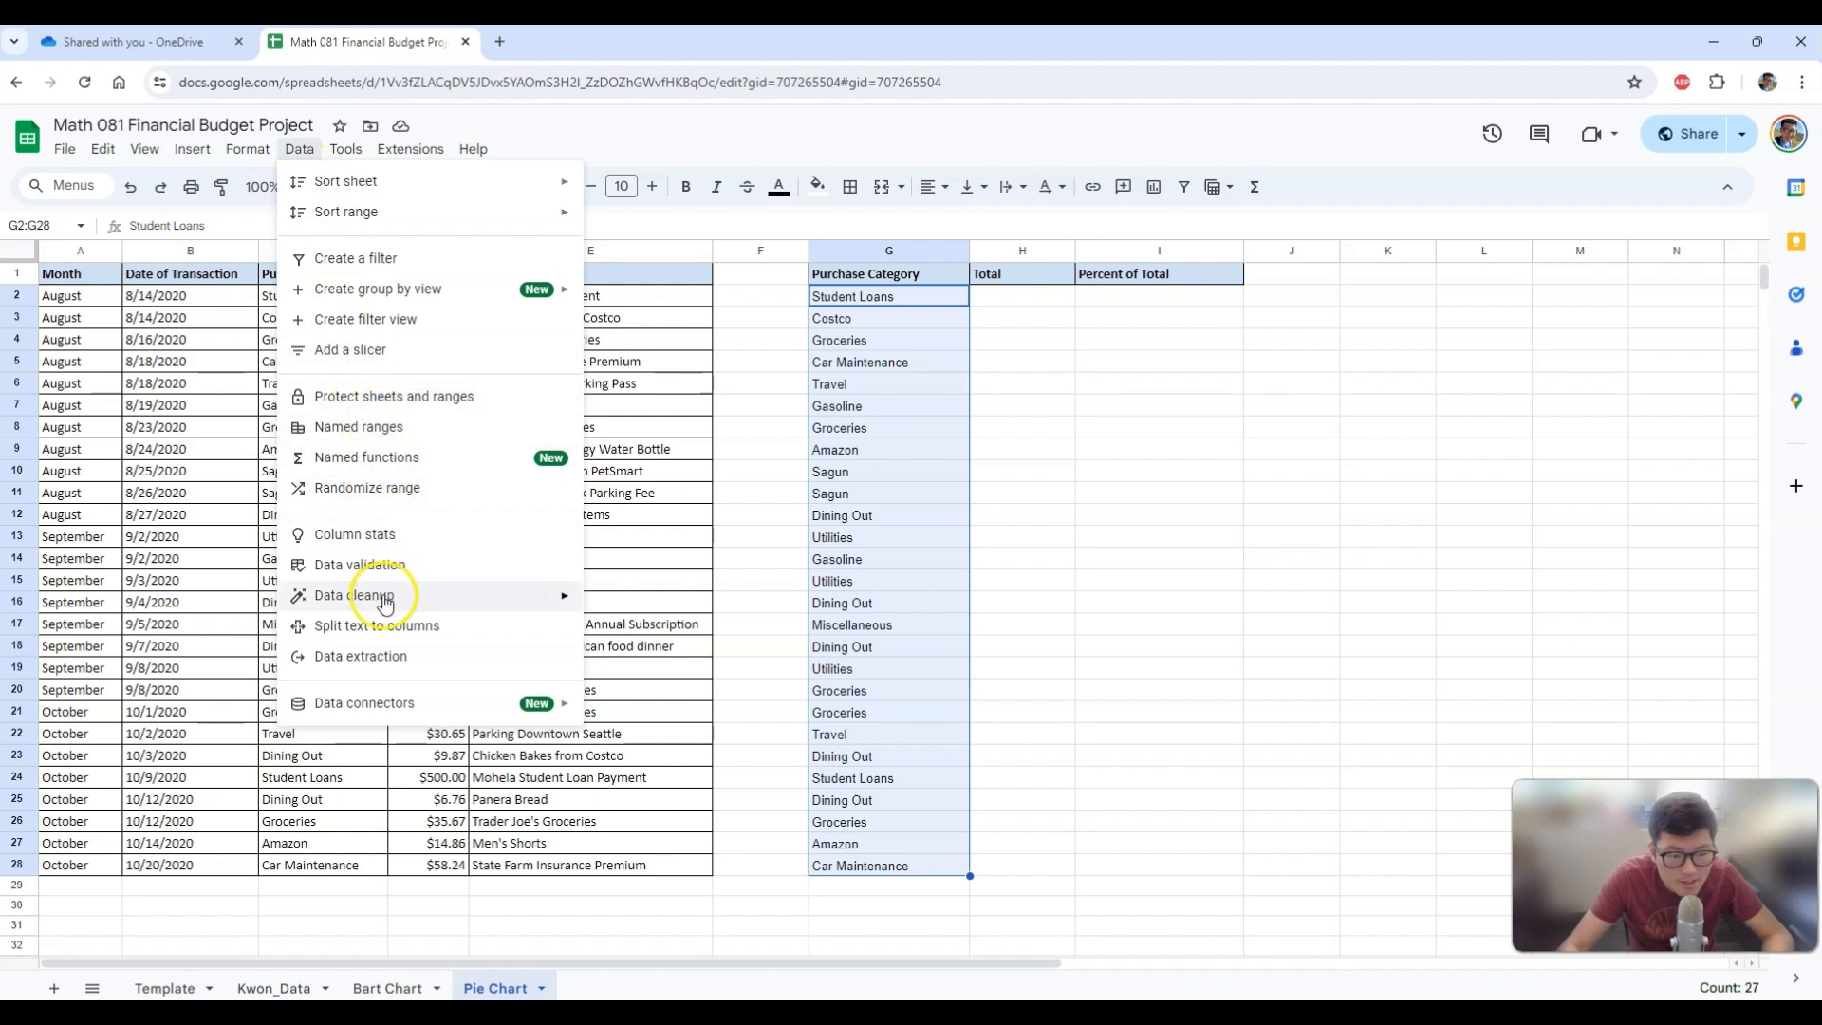
pyautogui.moveTo(384, 603)
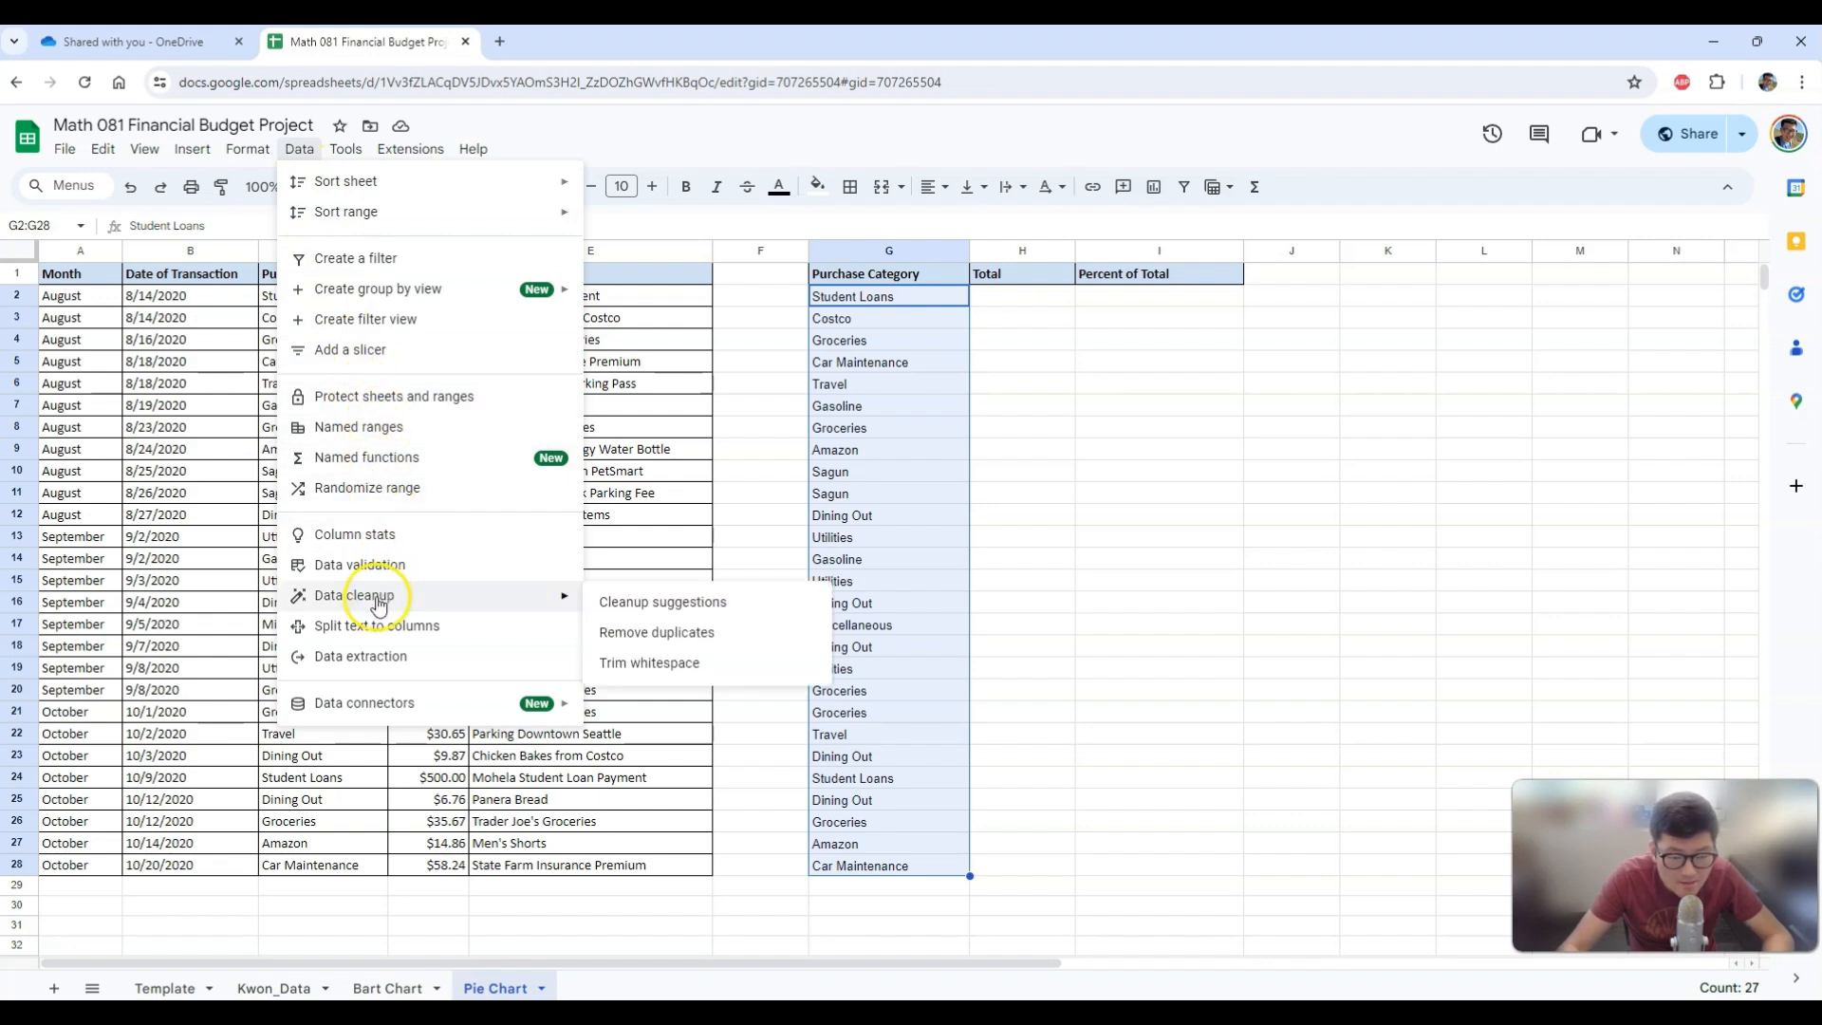
pyautogui.click(661, 641)
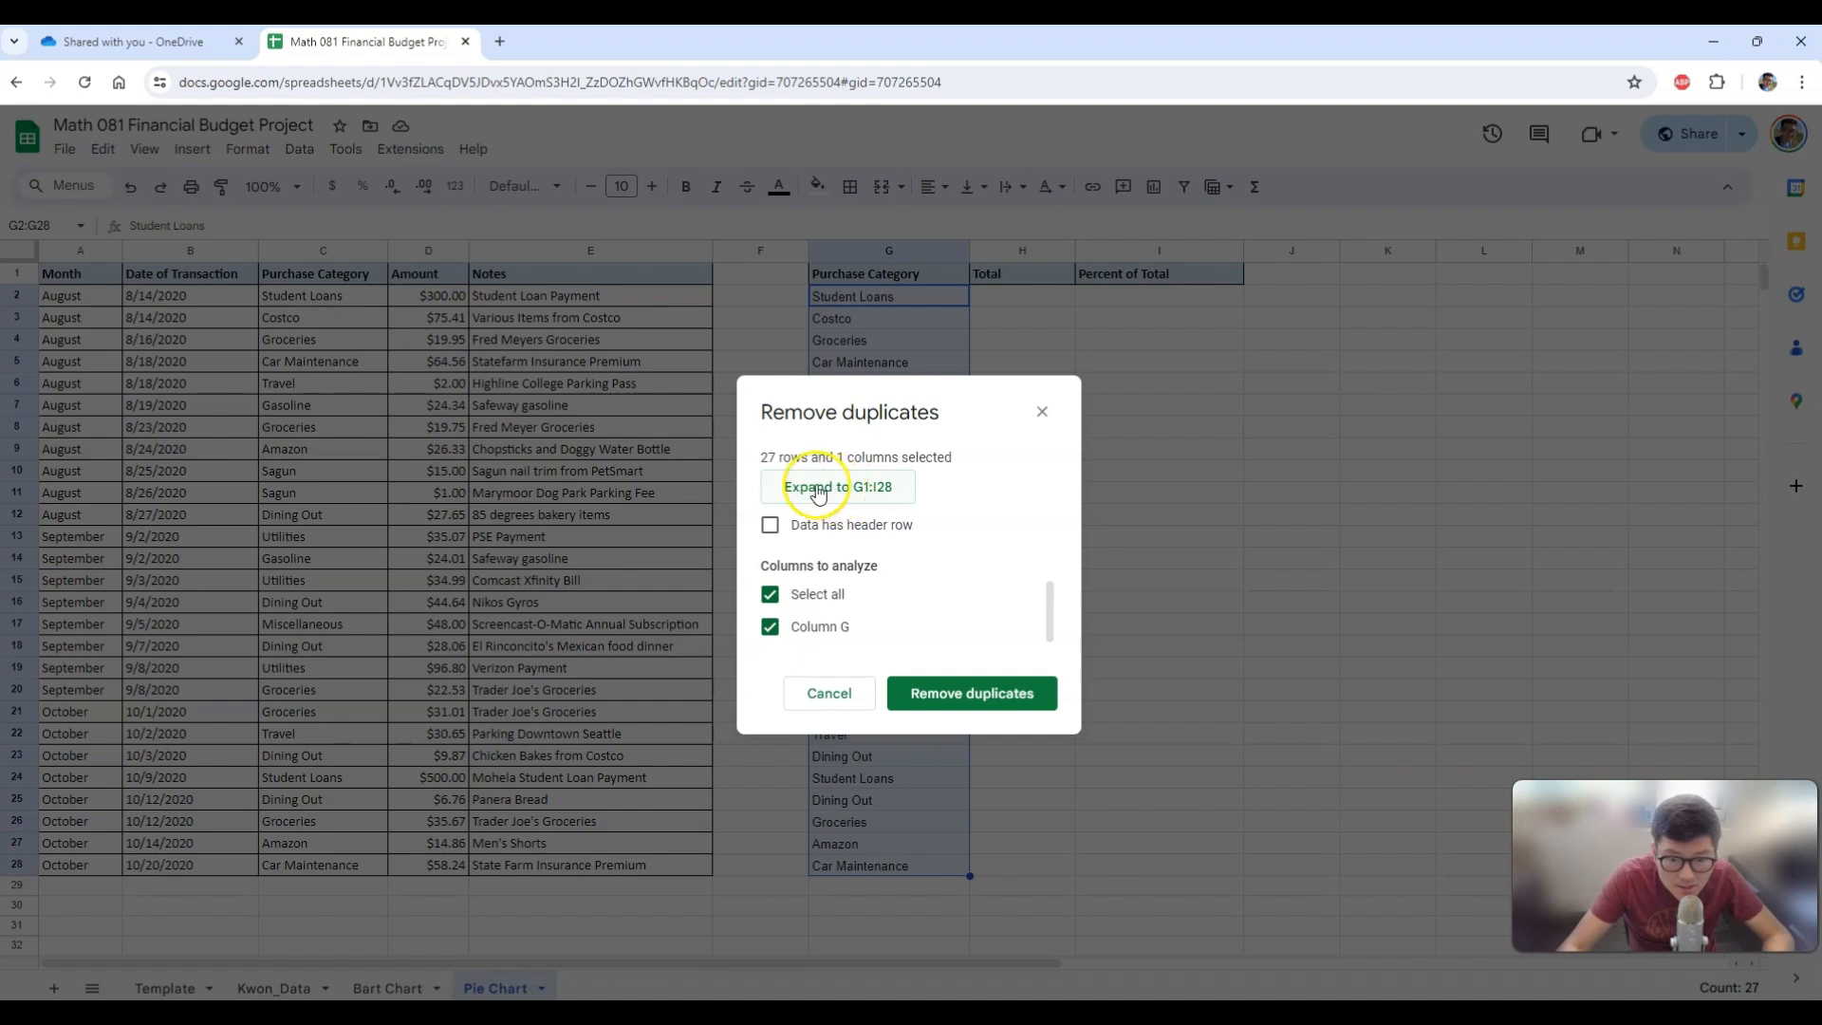
pyautogui.click(960, 701)
pyautogui.click(1112, 612)
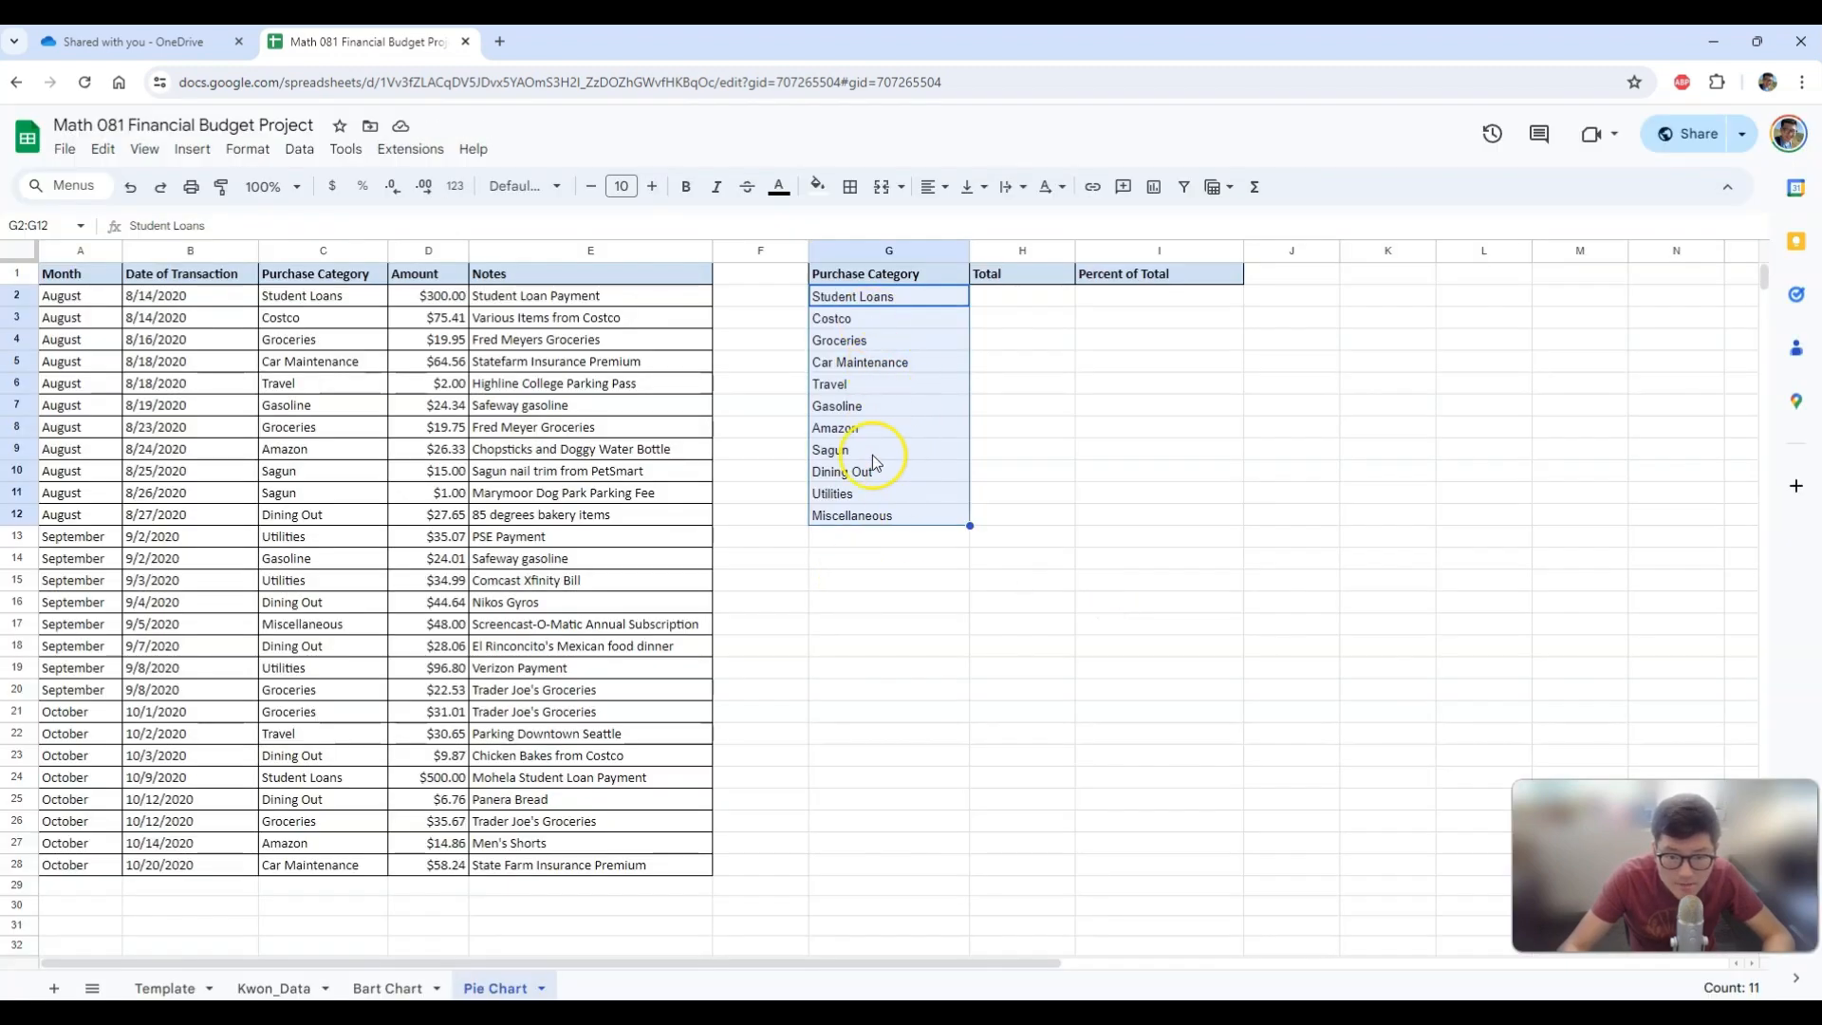
pyautogui.click(879, 560)
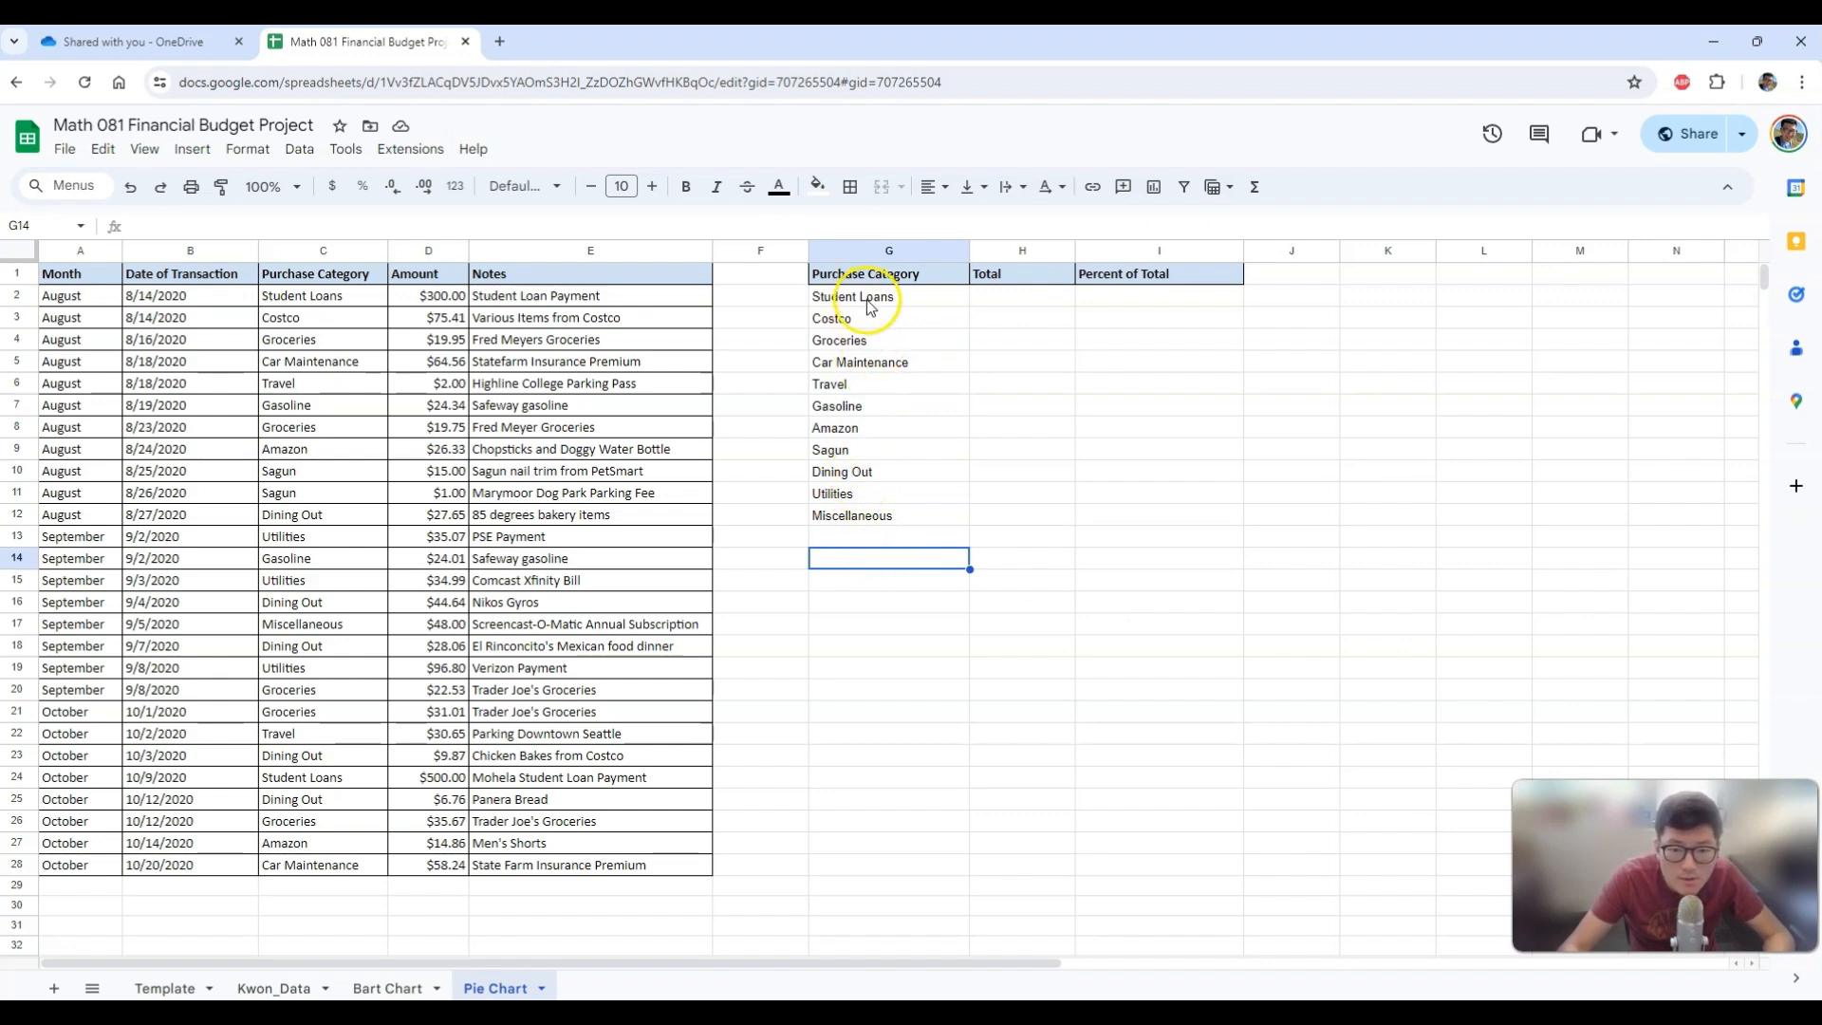
# Sort the unique purchase categories in G2:G12 alphabetically from A to Z.
pyautogui.moveTo(859, 297); pyautogui.dragTo(856, 522)
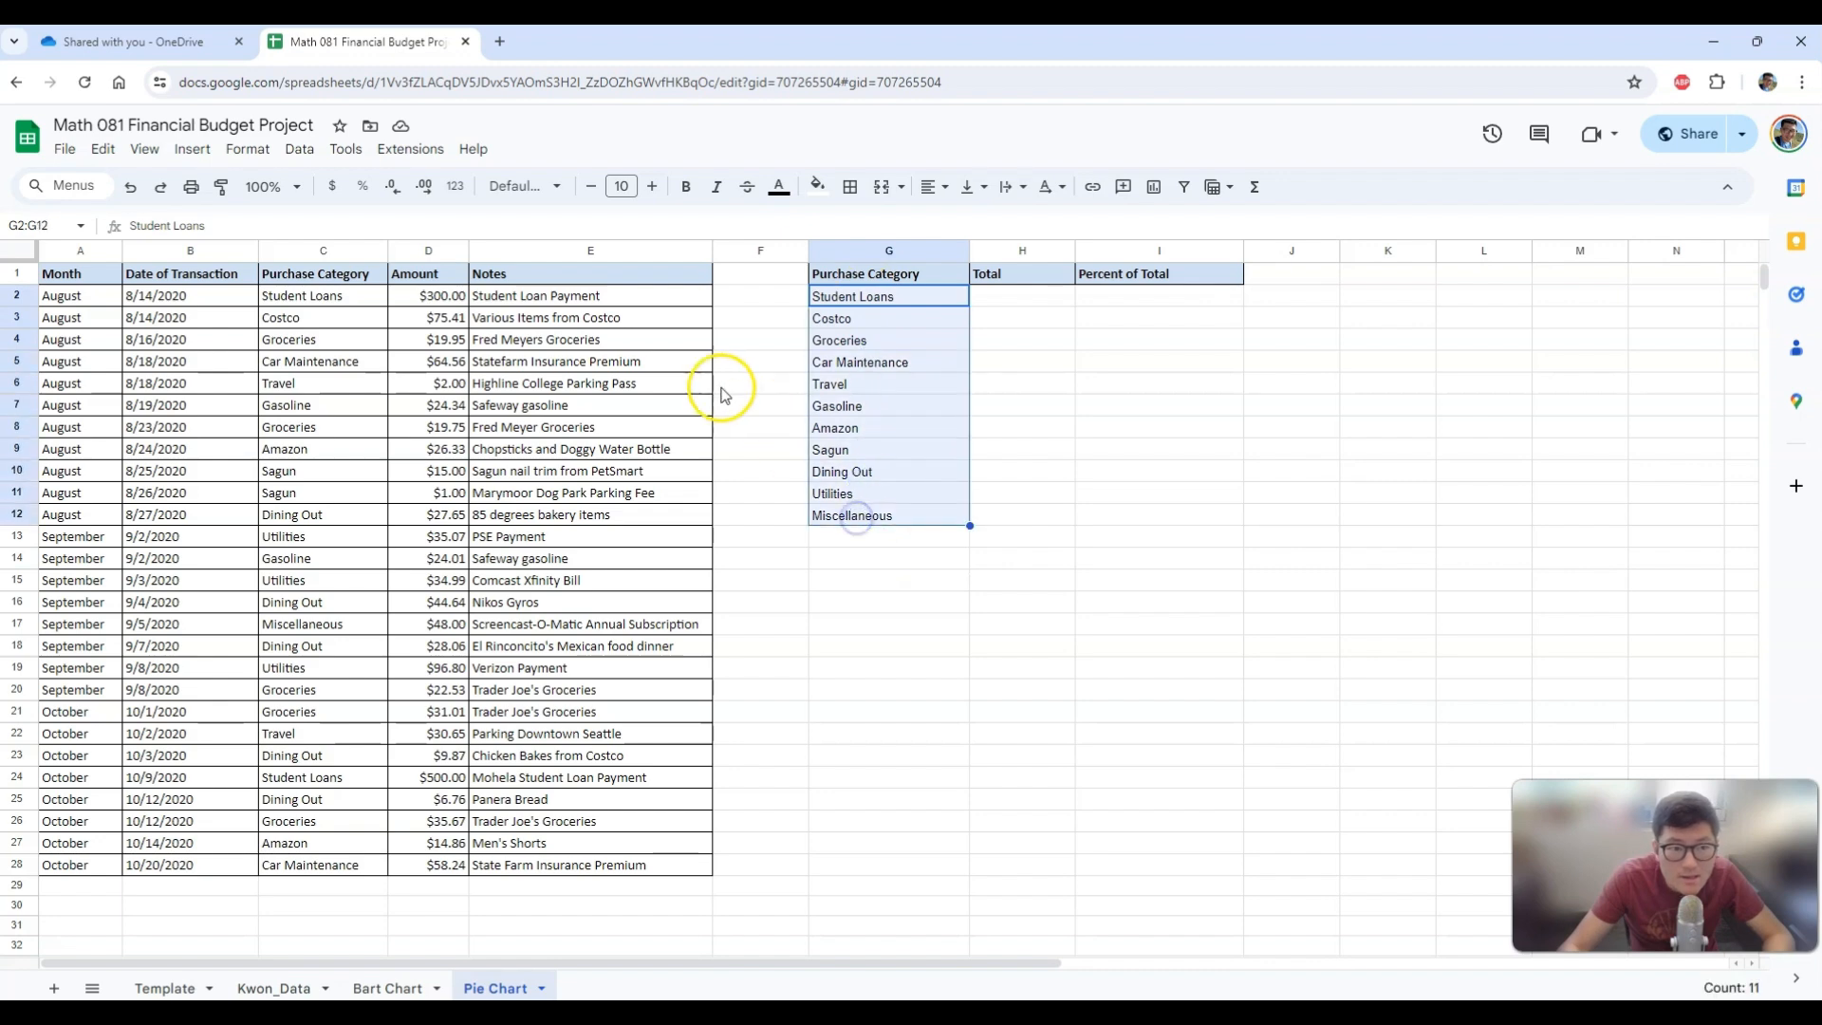
pyautogui.click(300, 150)
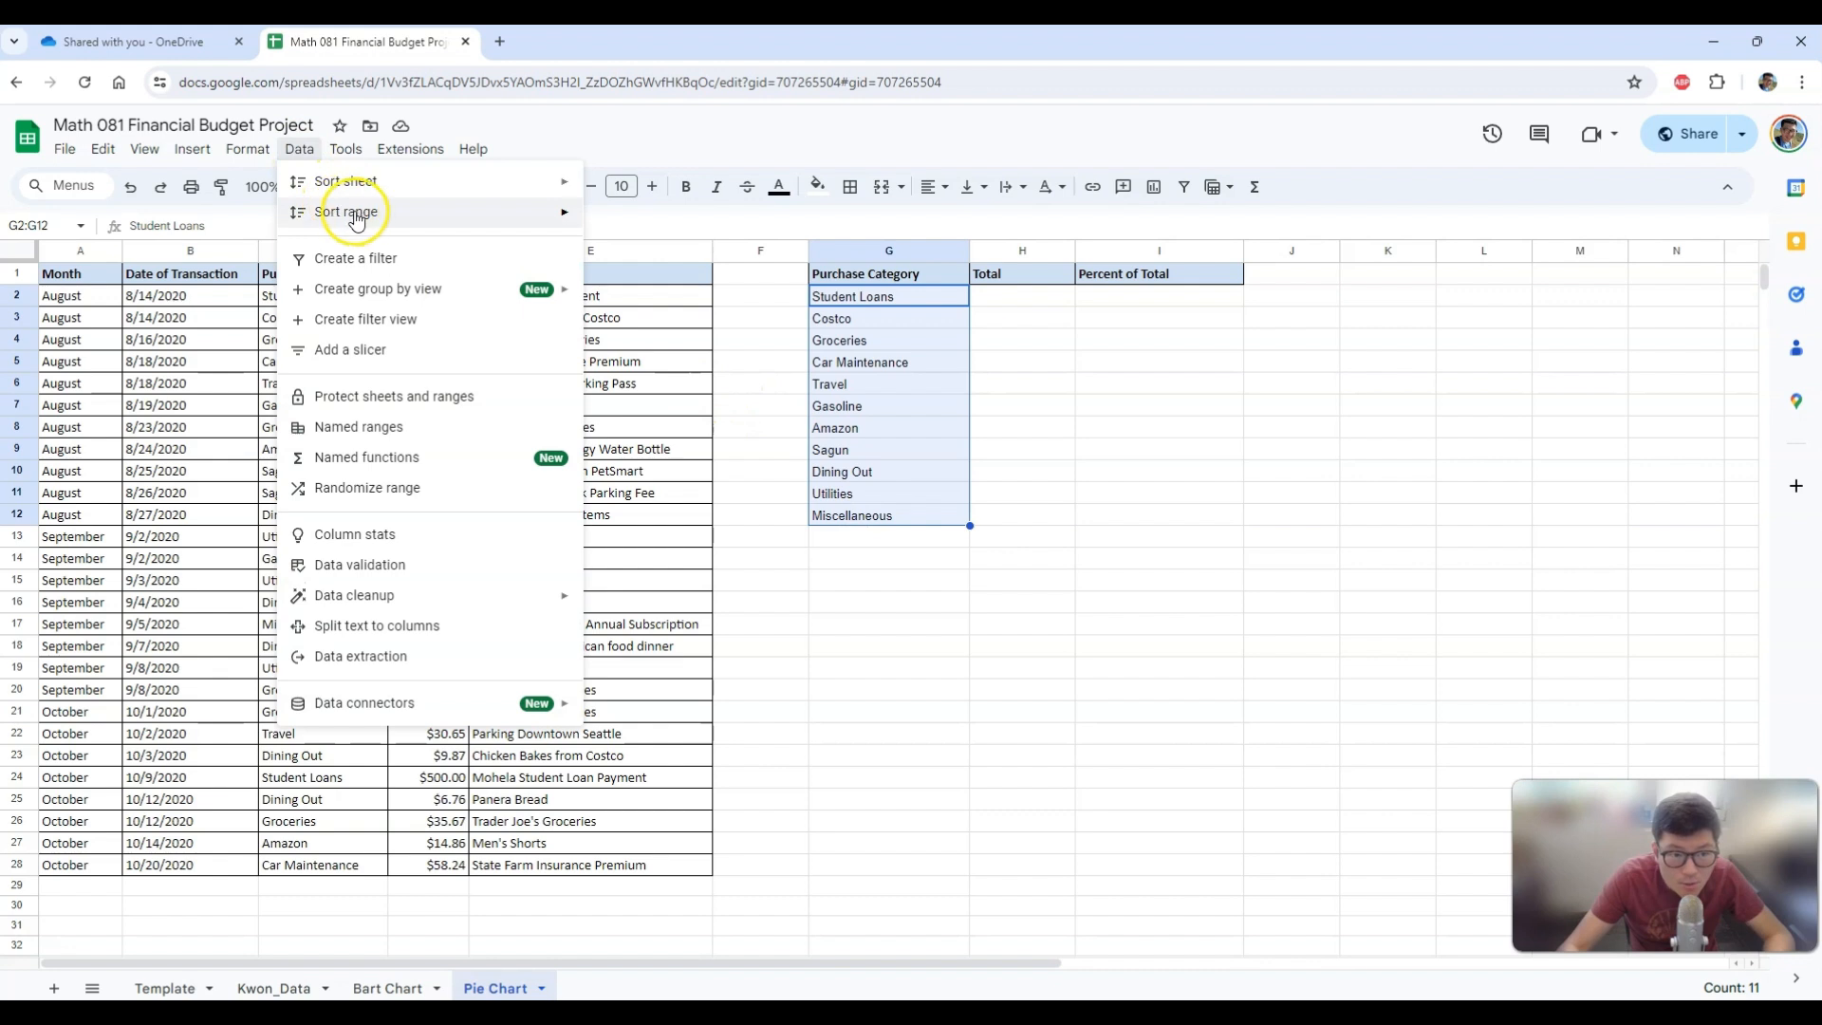
pyautogui.moveTo(361, 218)
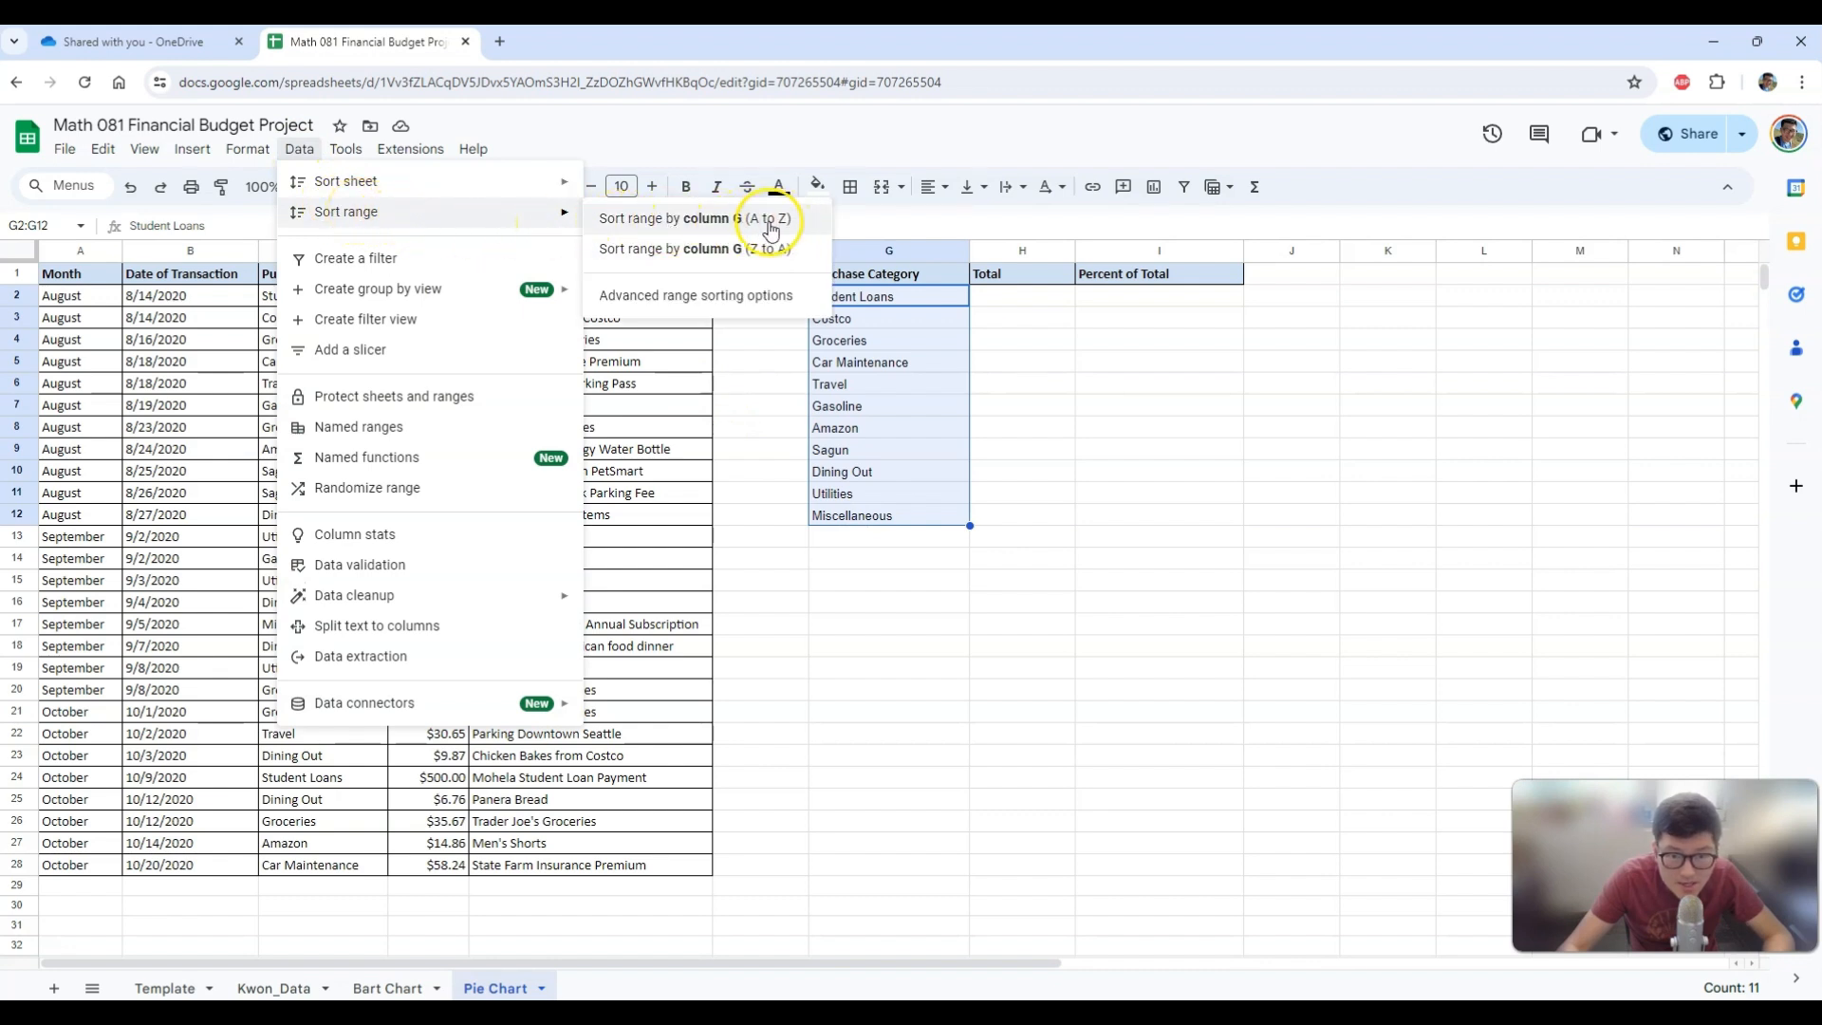
pyautogui.click(700, 222)
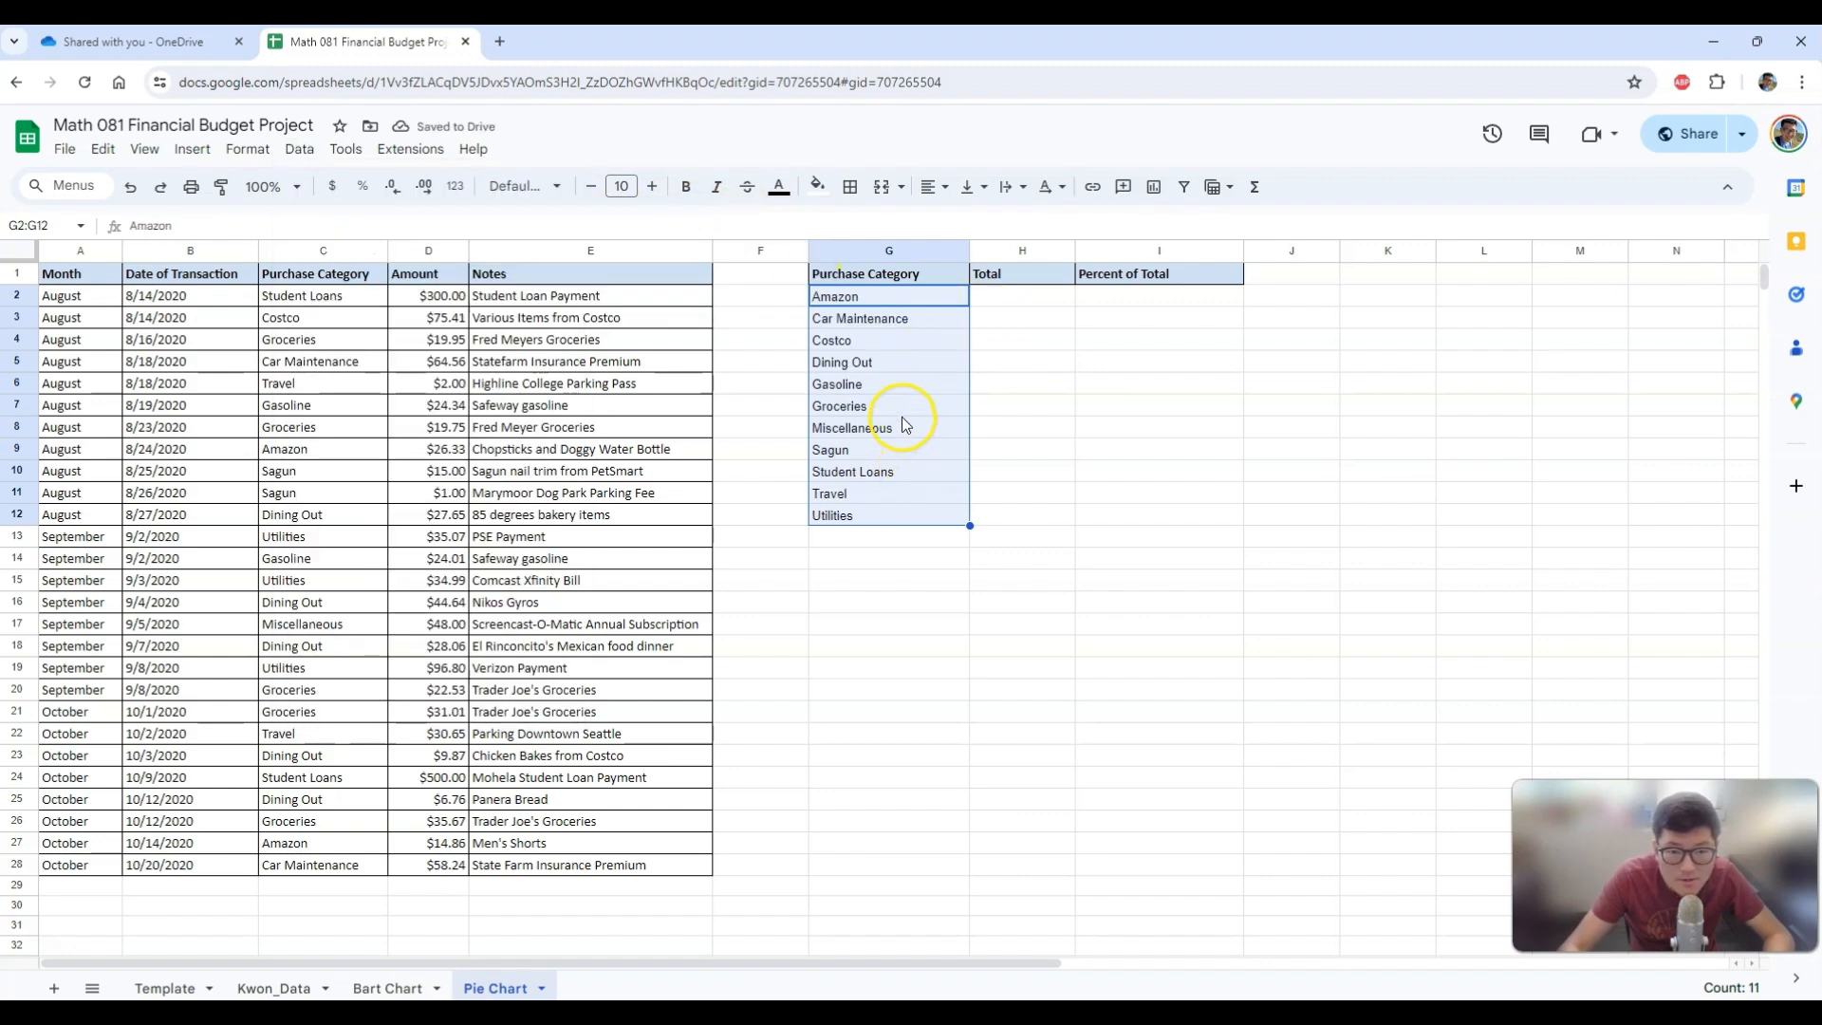
# Enter =sumifs($D$2:$D$28,$C$2:$C$28,G2) in H2 to total the amounts for the first category.
pyautogui.click(1020, 298)
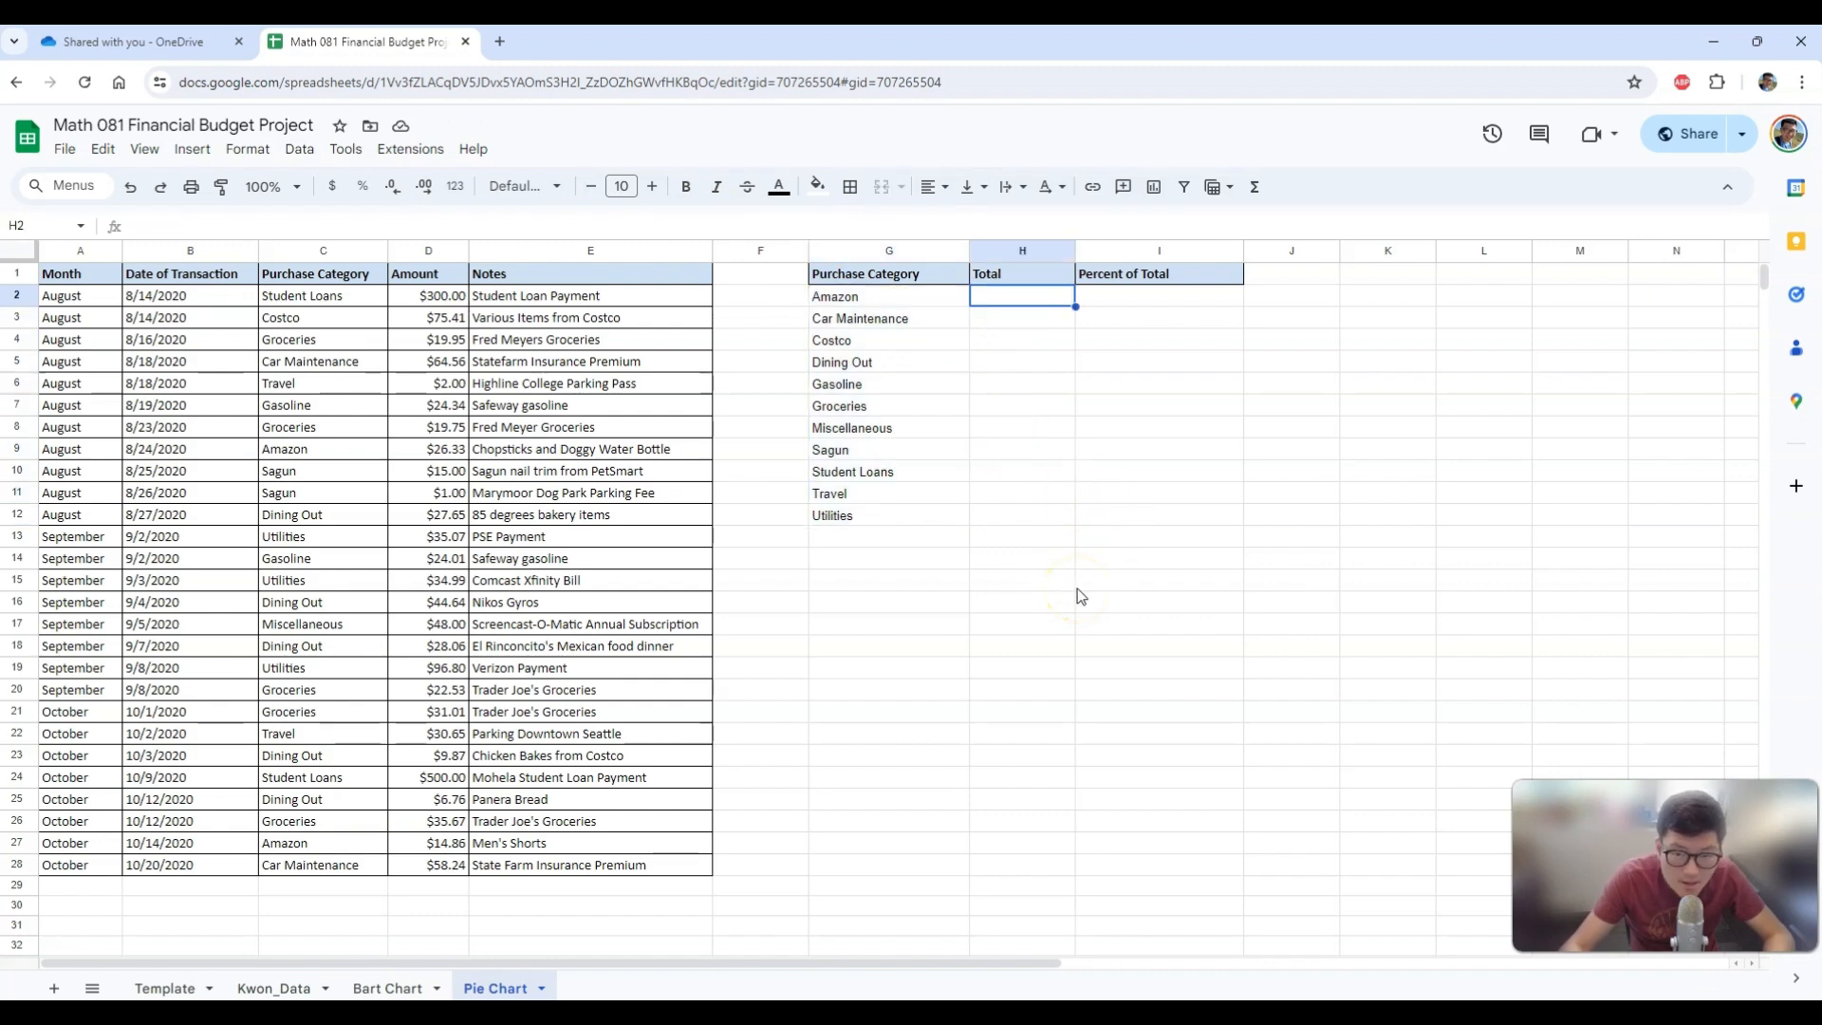
pyautogui.write('=')
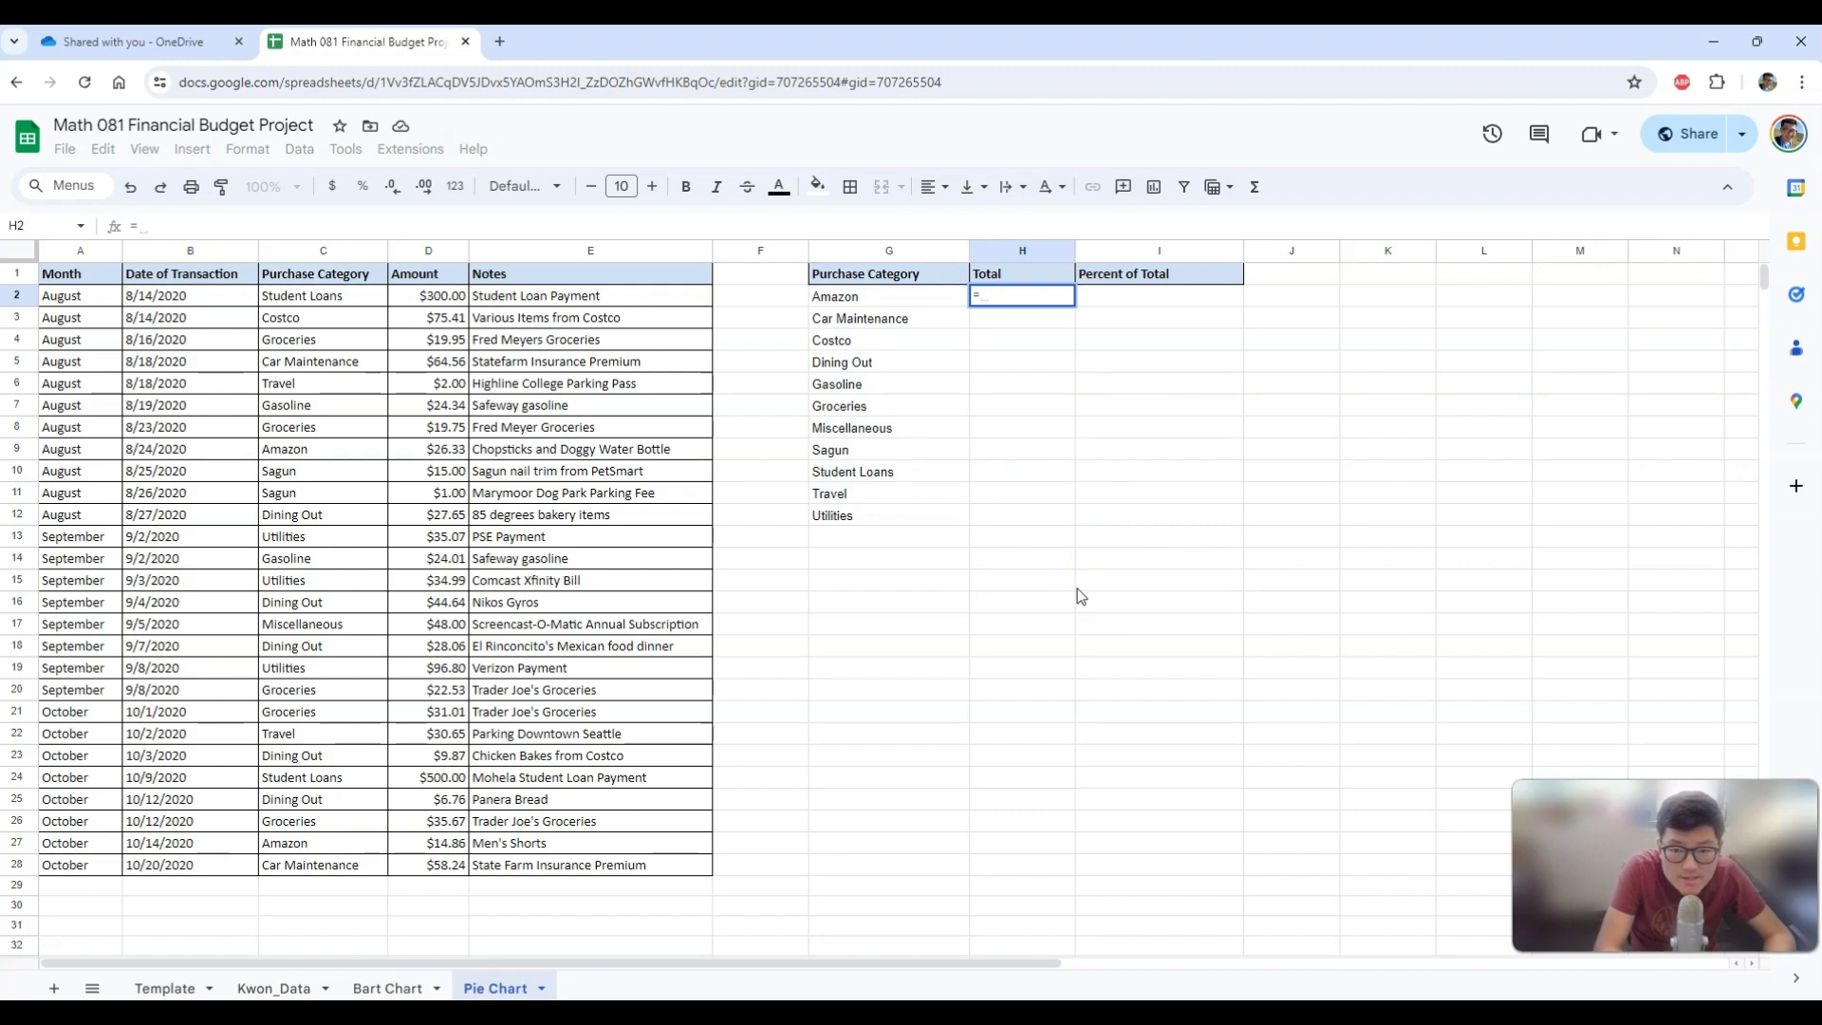
pyautogui.write('su')
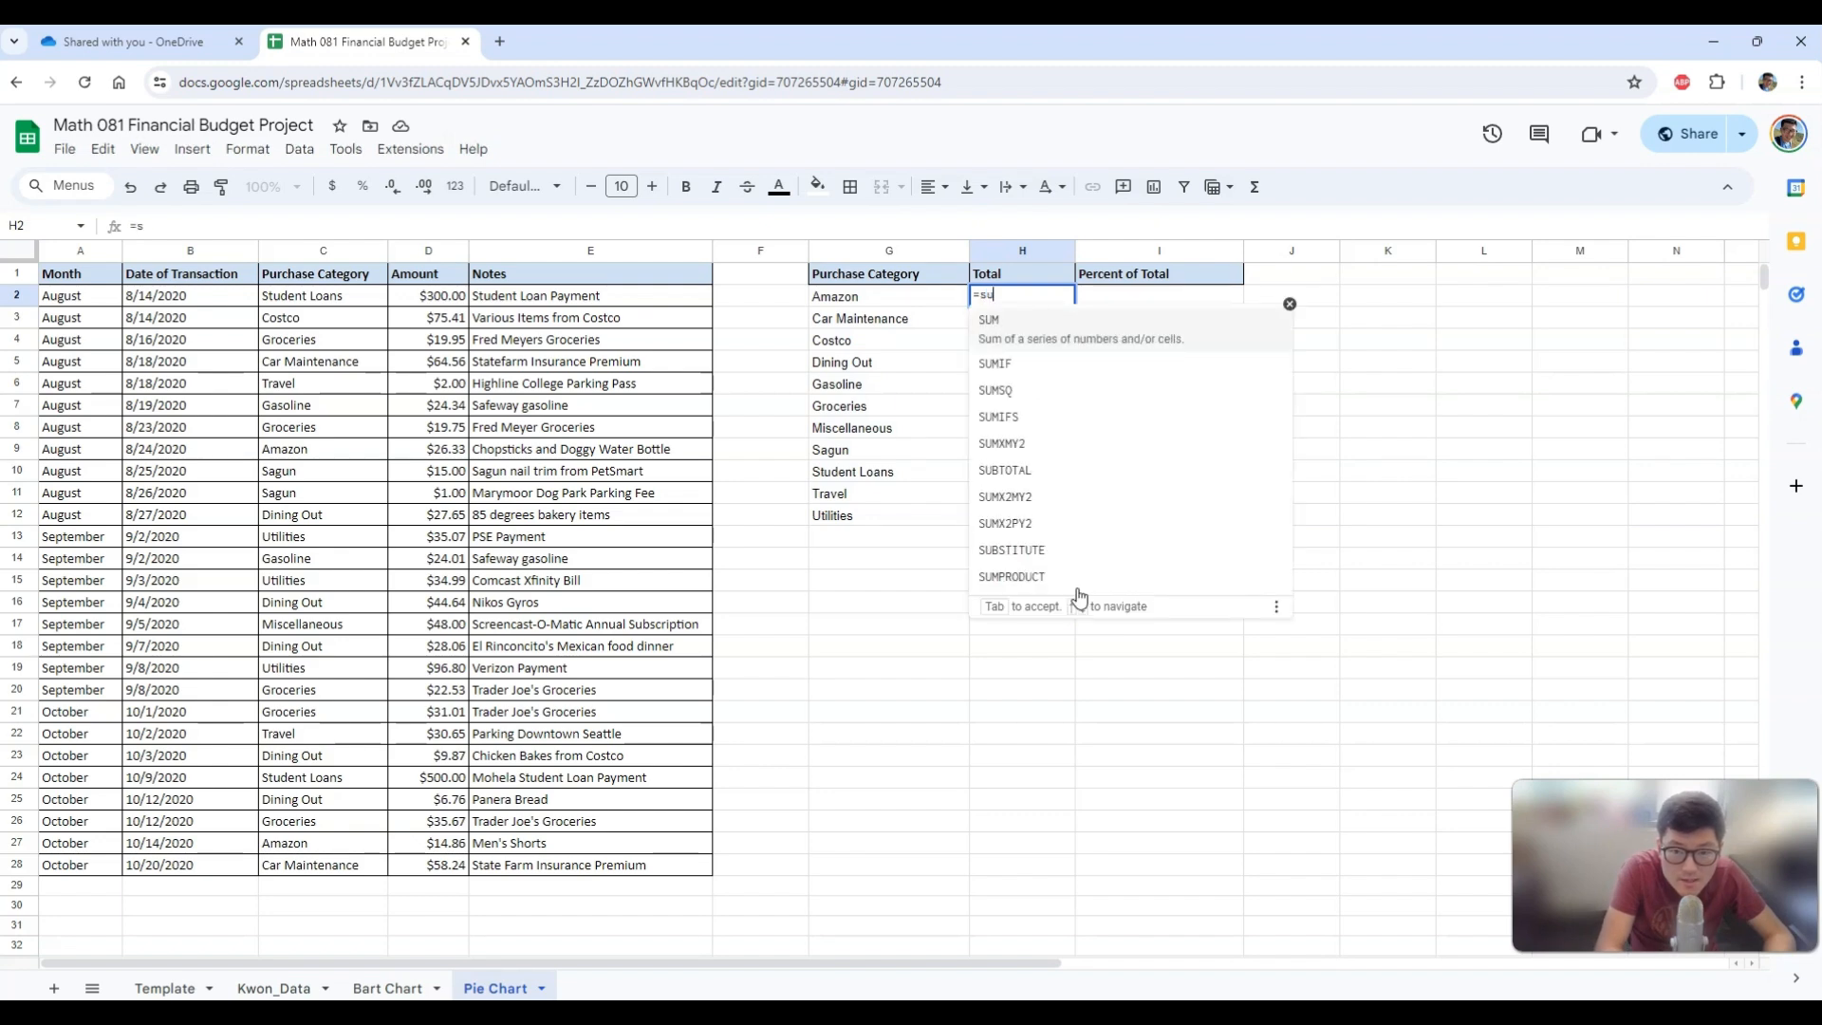
pyautogui.write('mifs(')
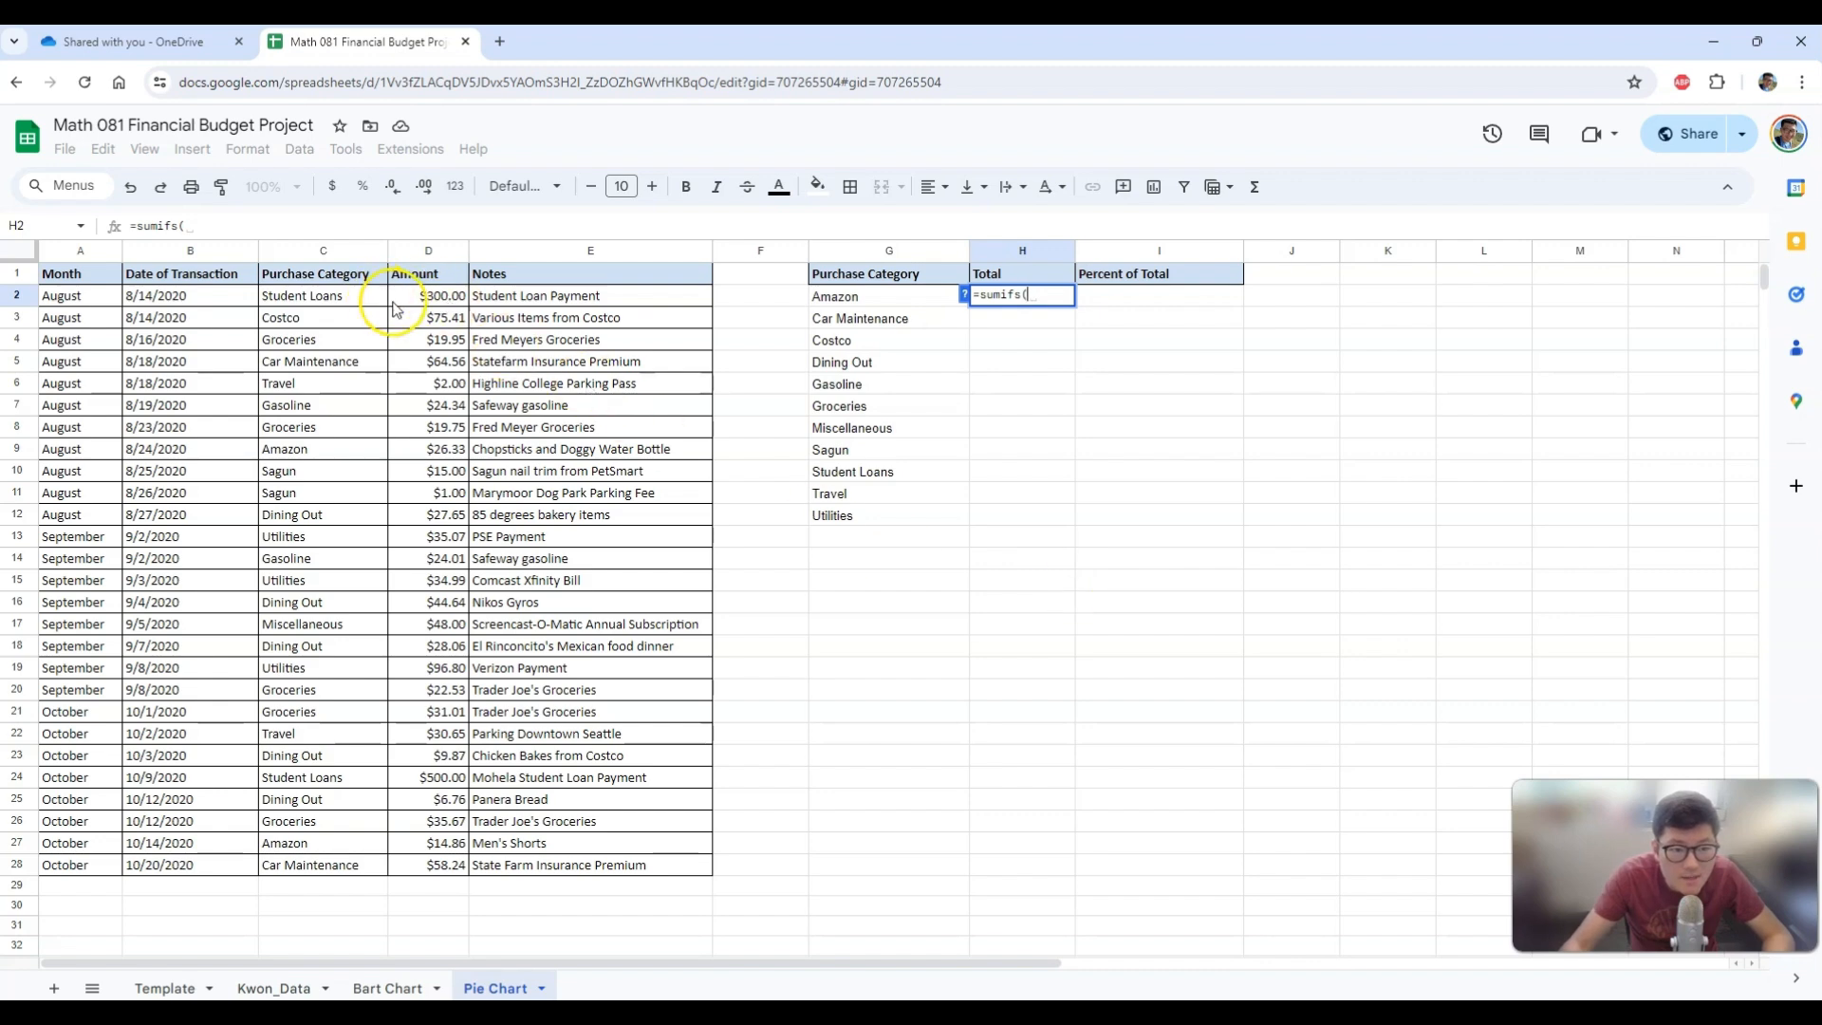
pyautogui.moveTo(436, 296); pyautogui.dragTo(434, 866)
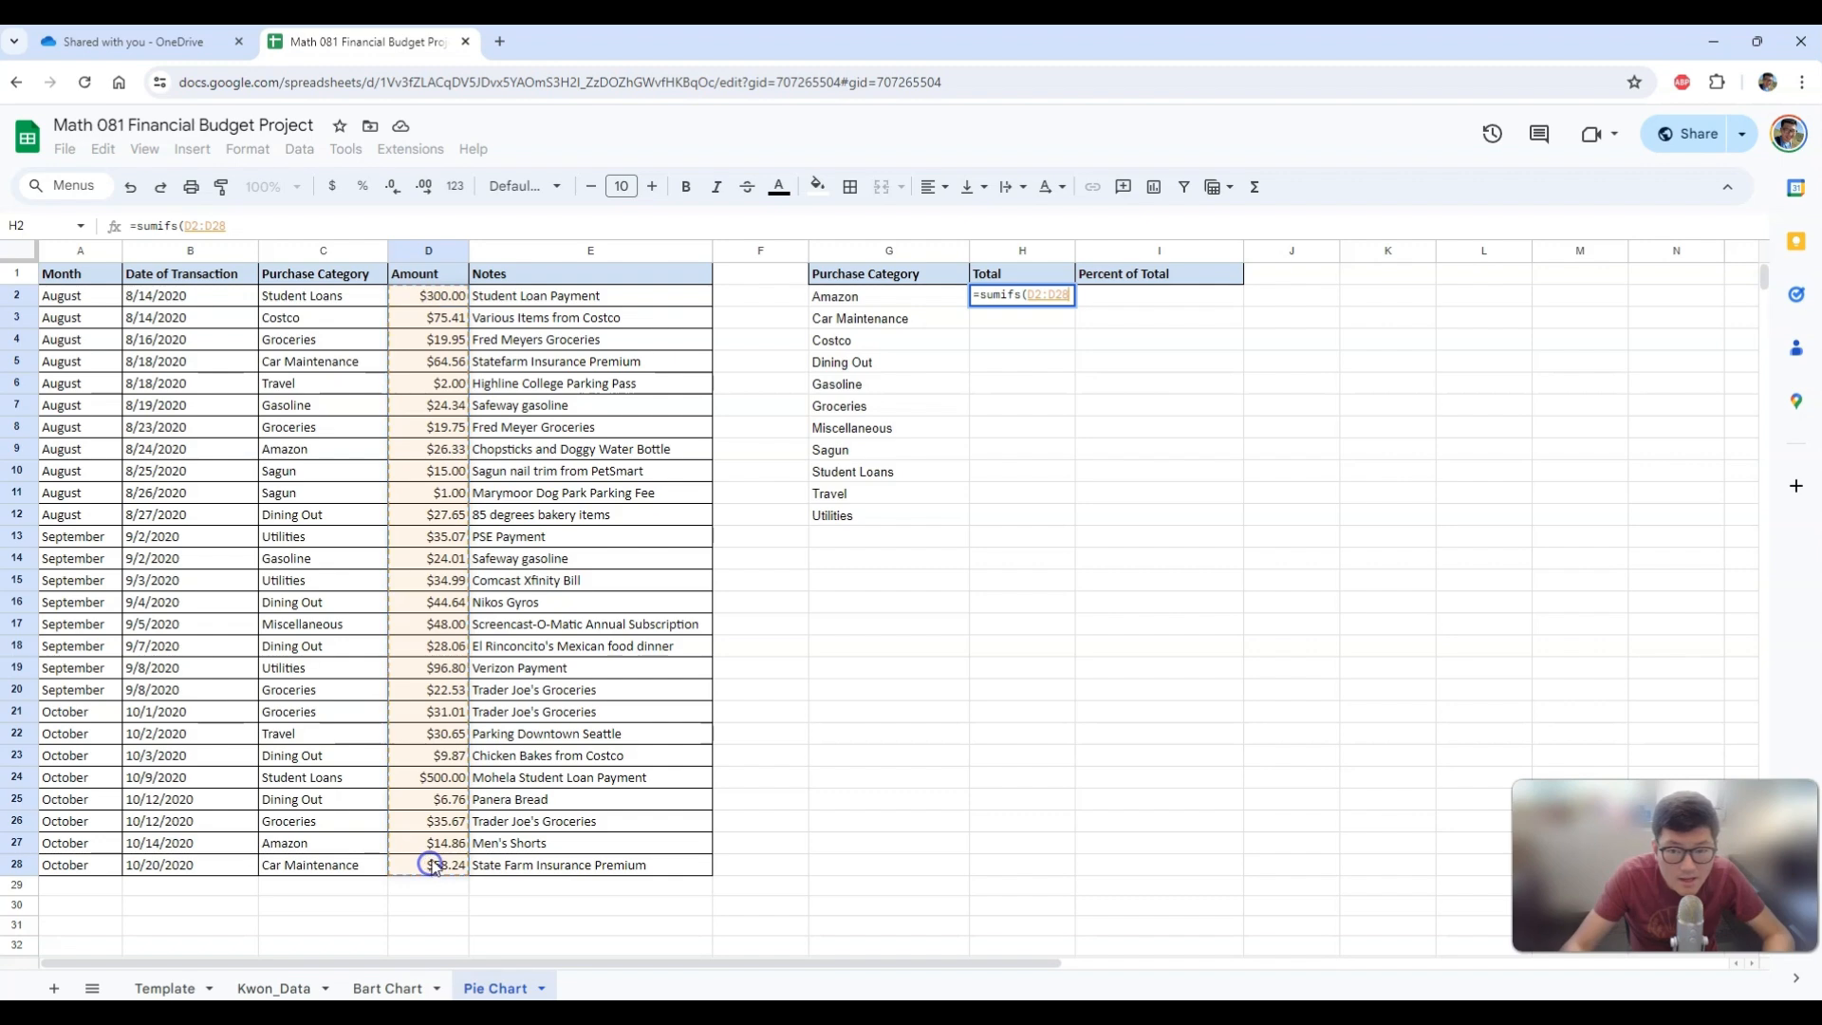
pyautogui.press('F4')
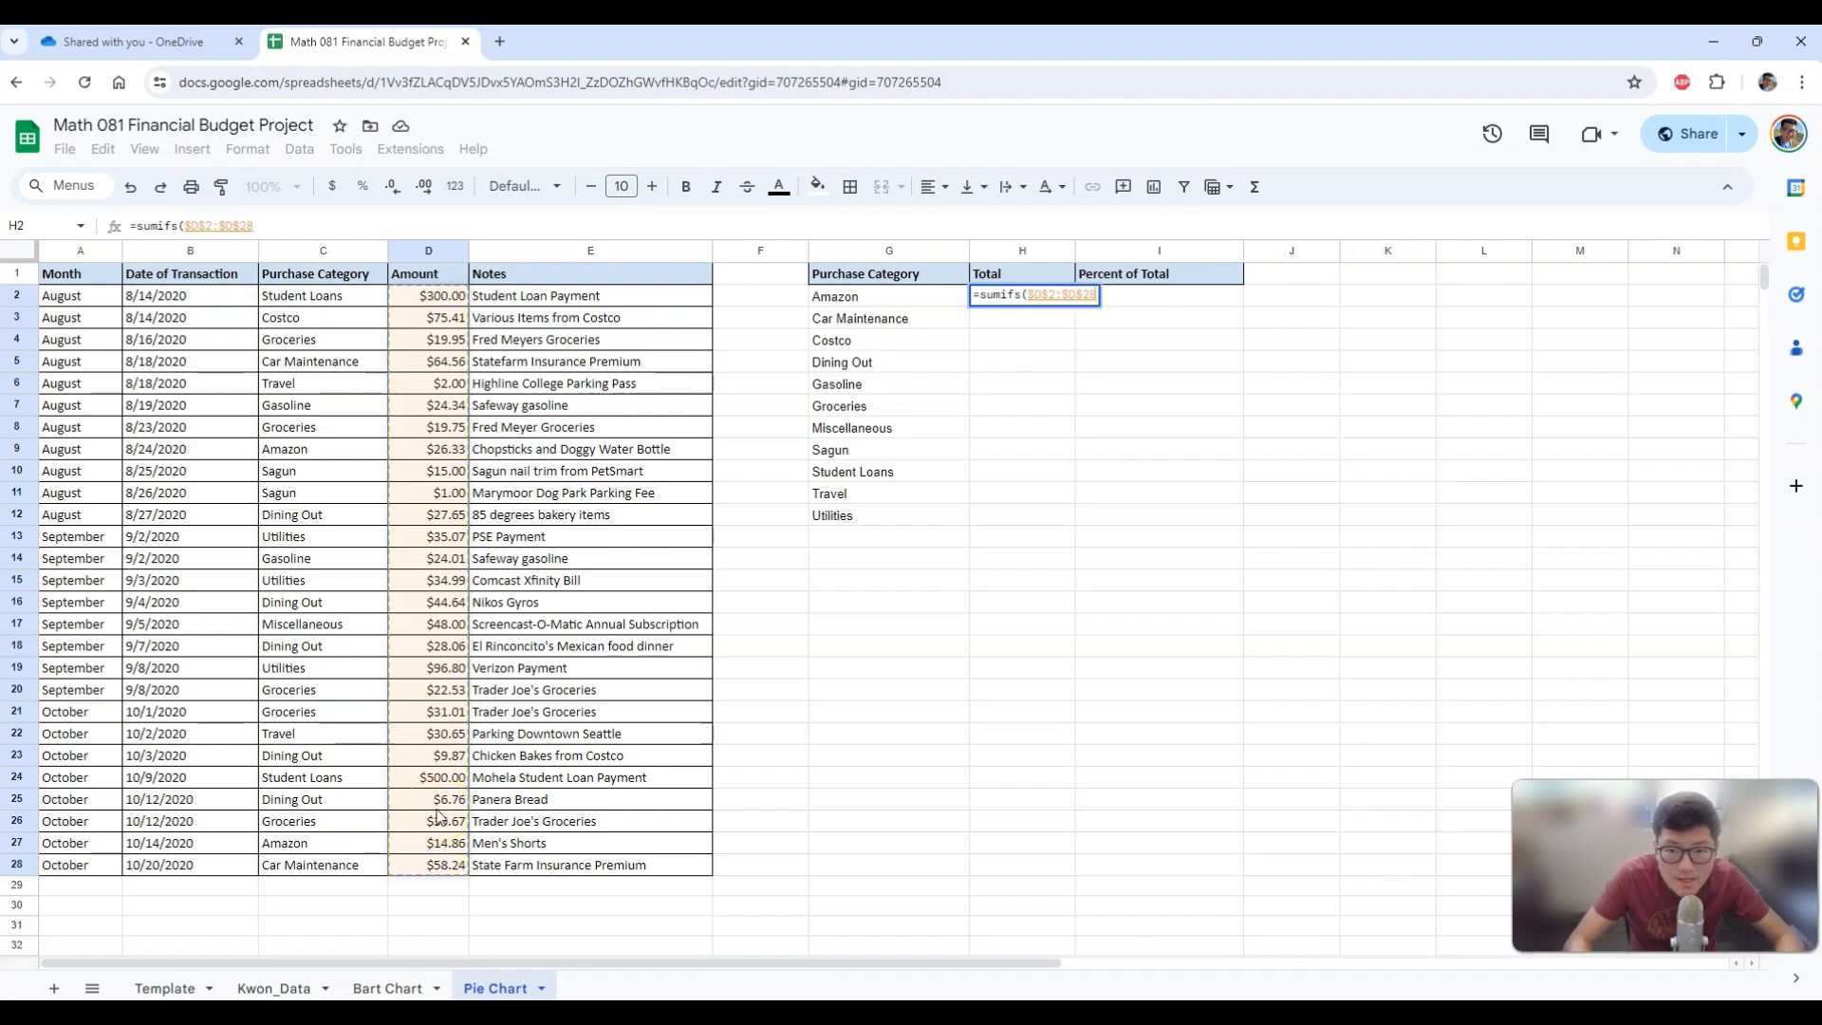
pyautogui.write(',')
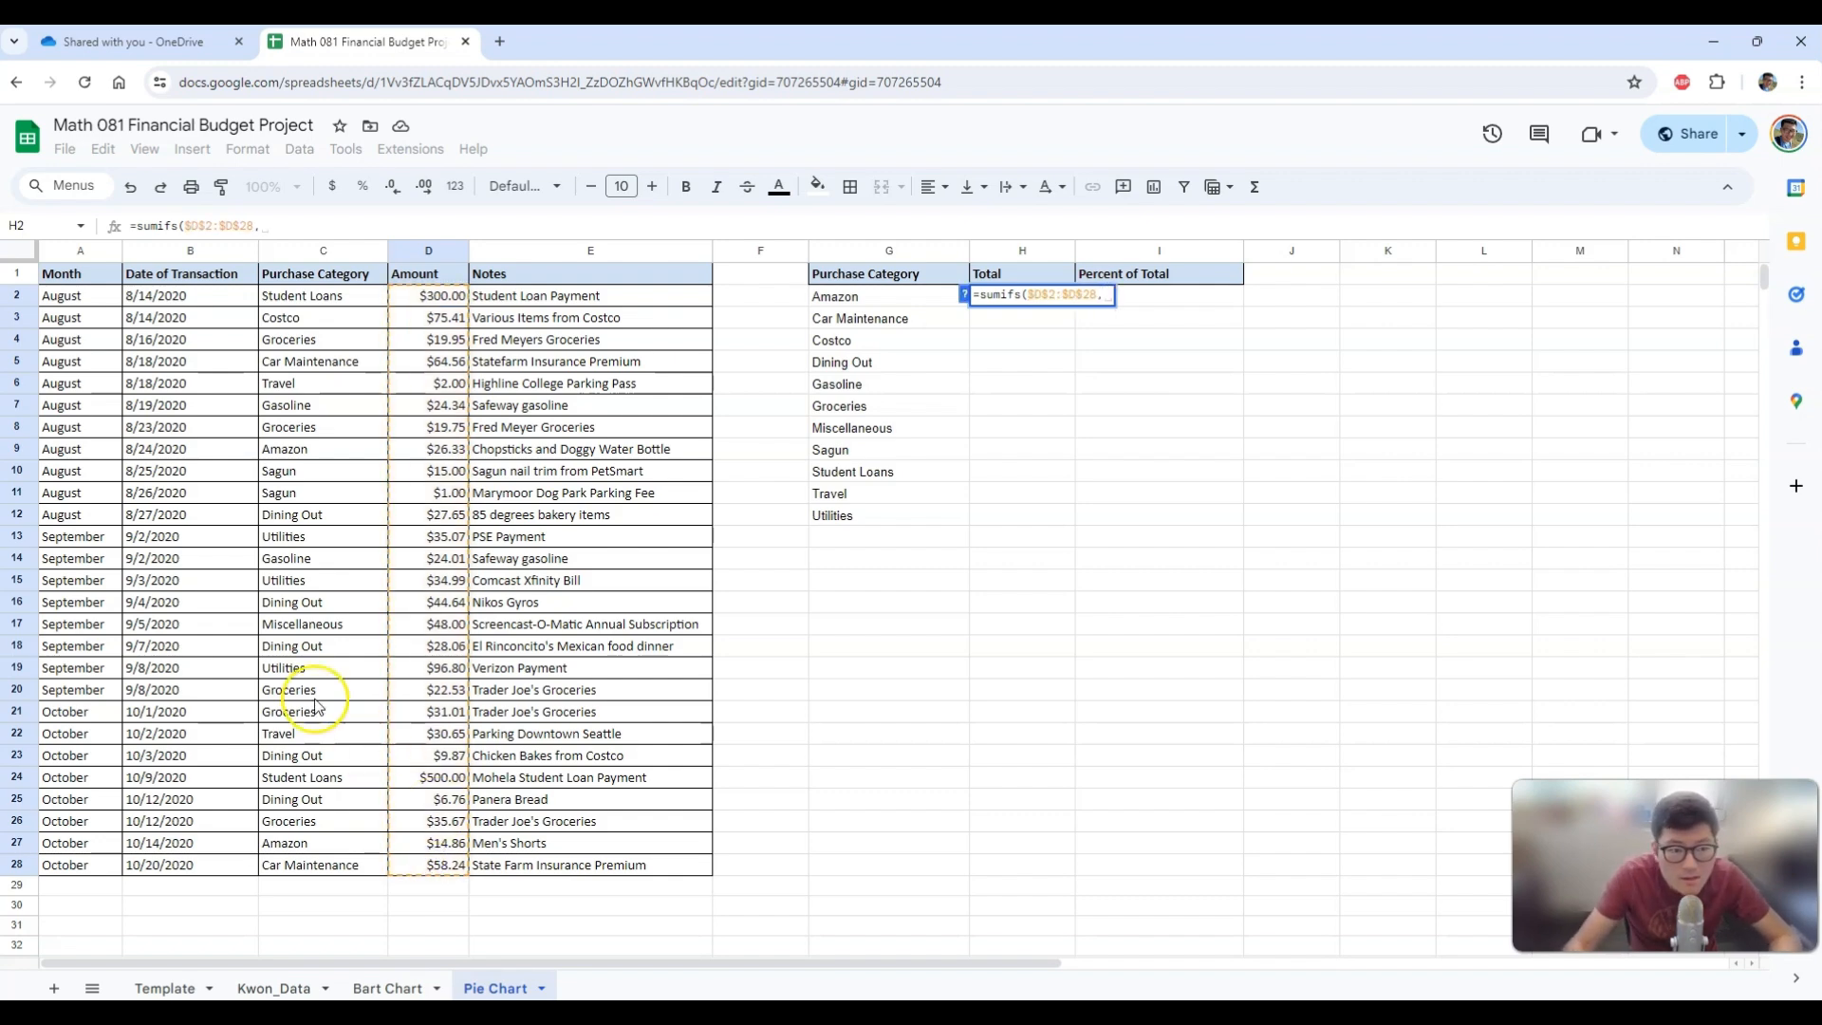
pyautogui.moveTo(304, 304); pyautogui.dragTo(323, 869)
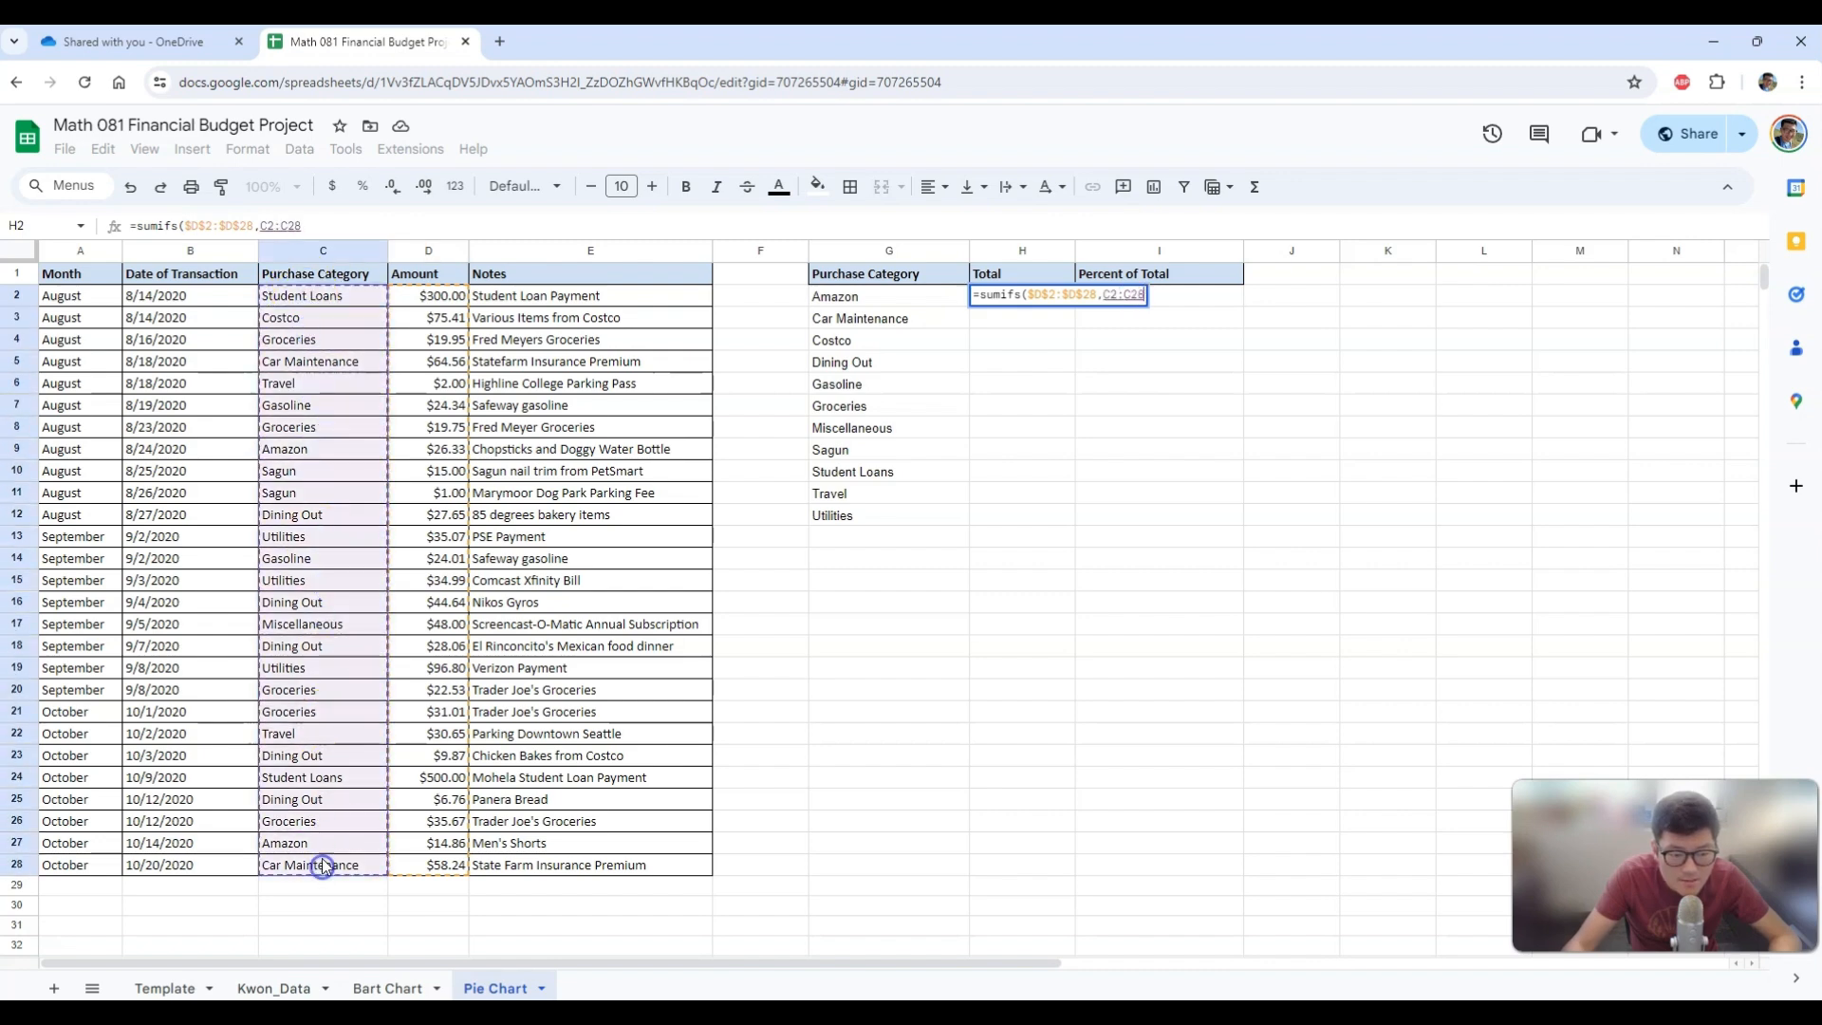
pyautogui.press('F4')
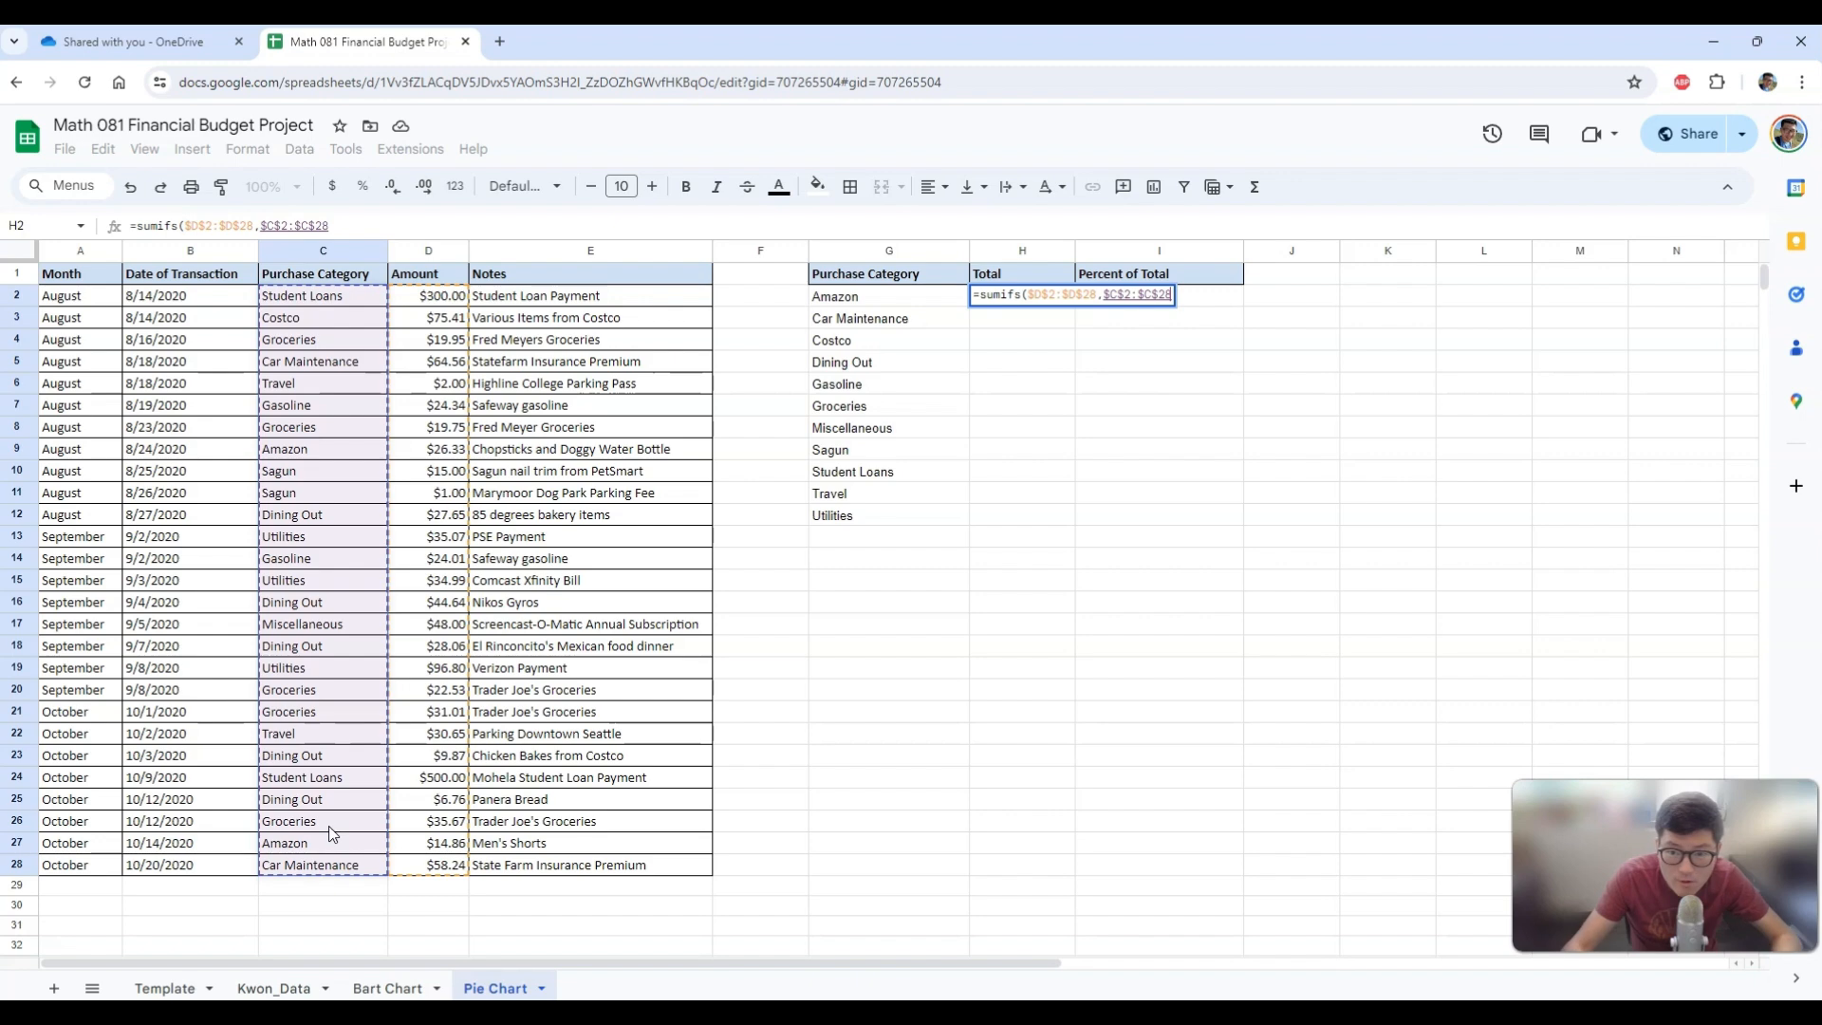
pyautogui.write(',')
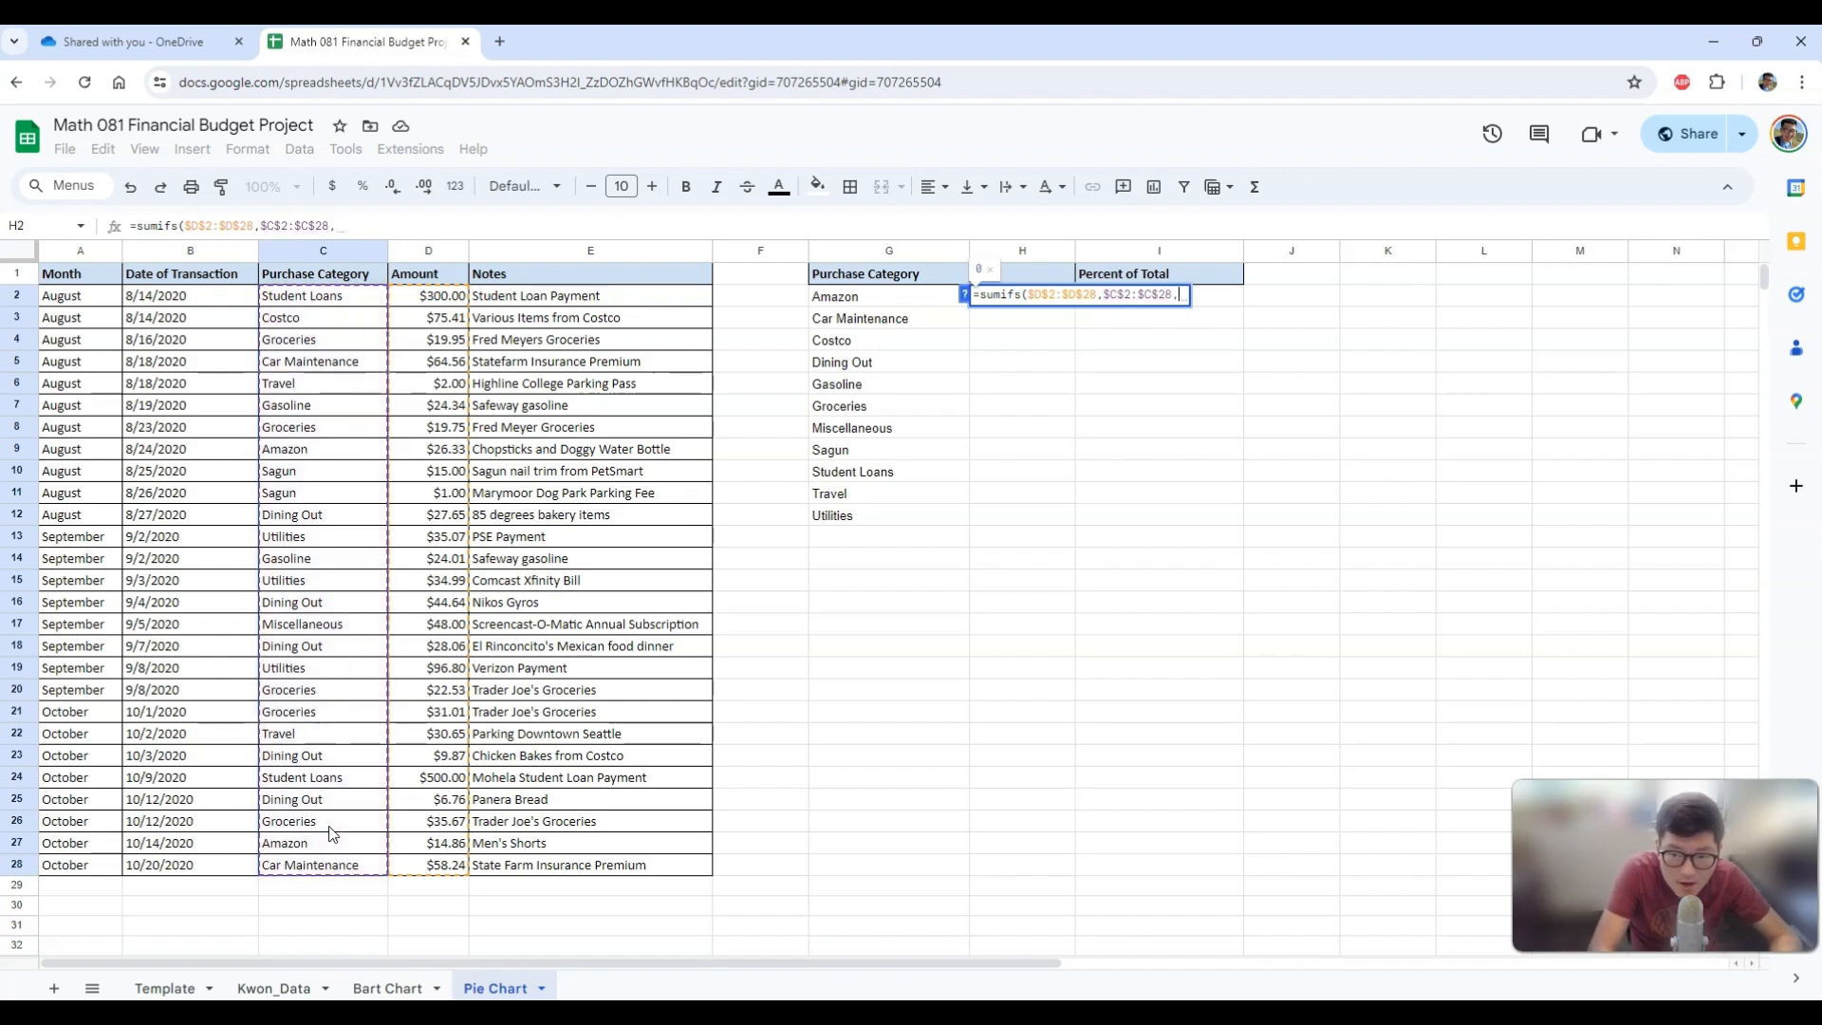
pyautogui.click(854, 298)
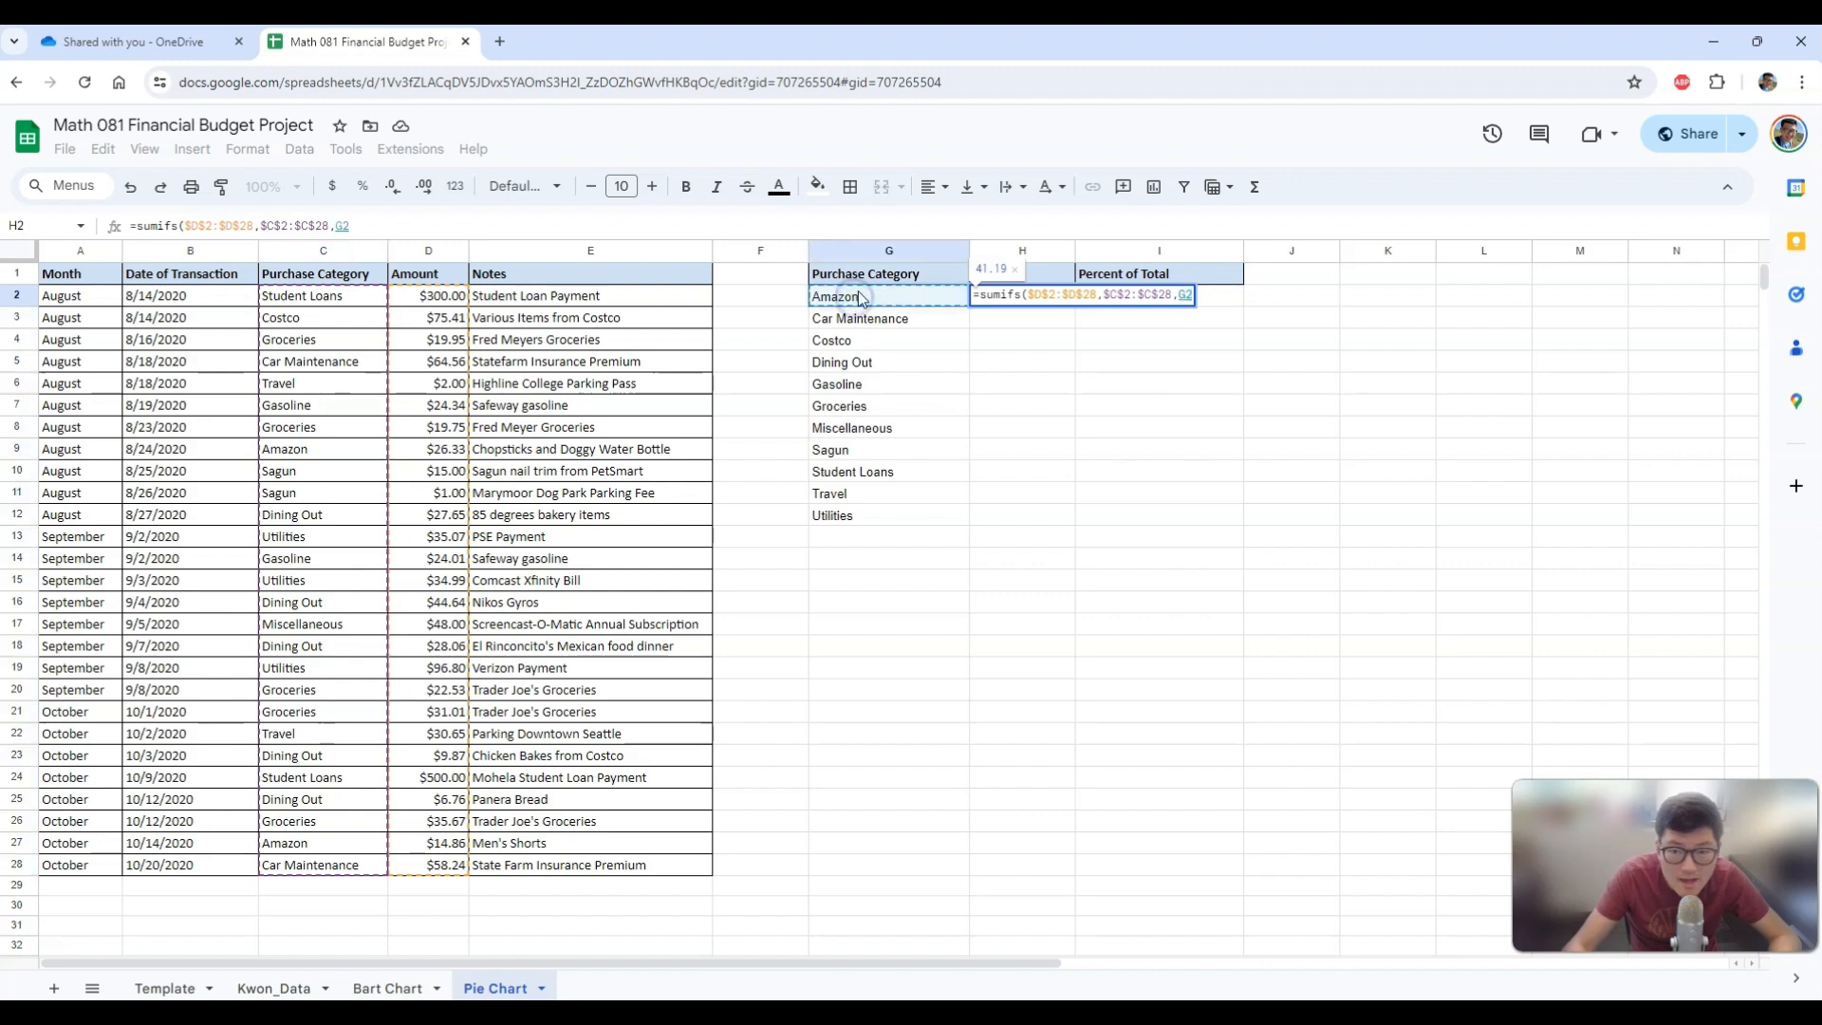
pyautogui.write(')')
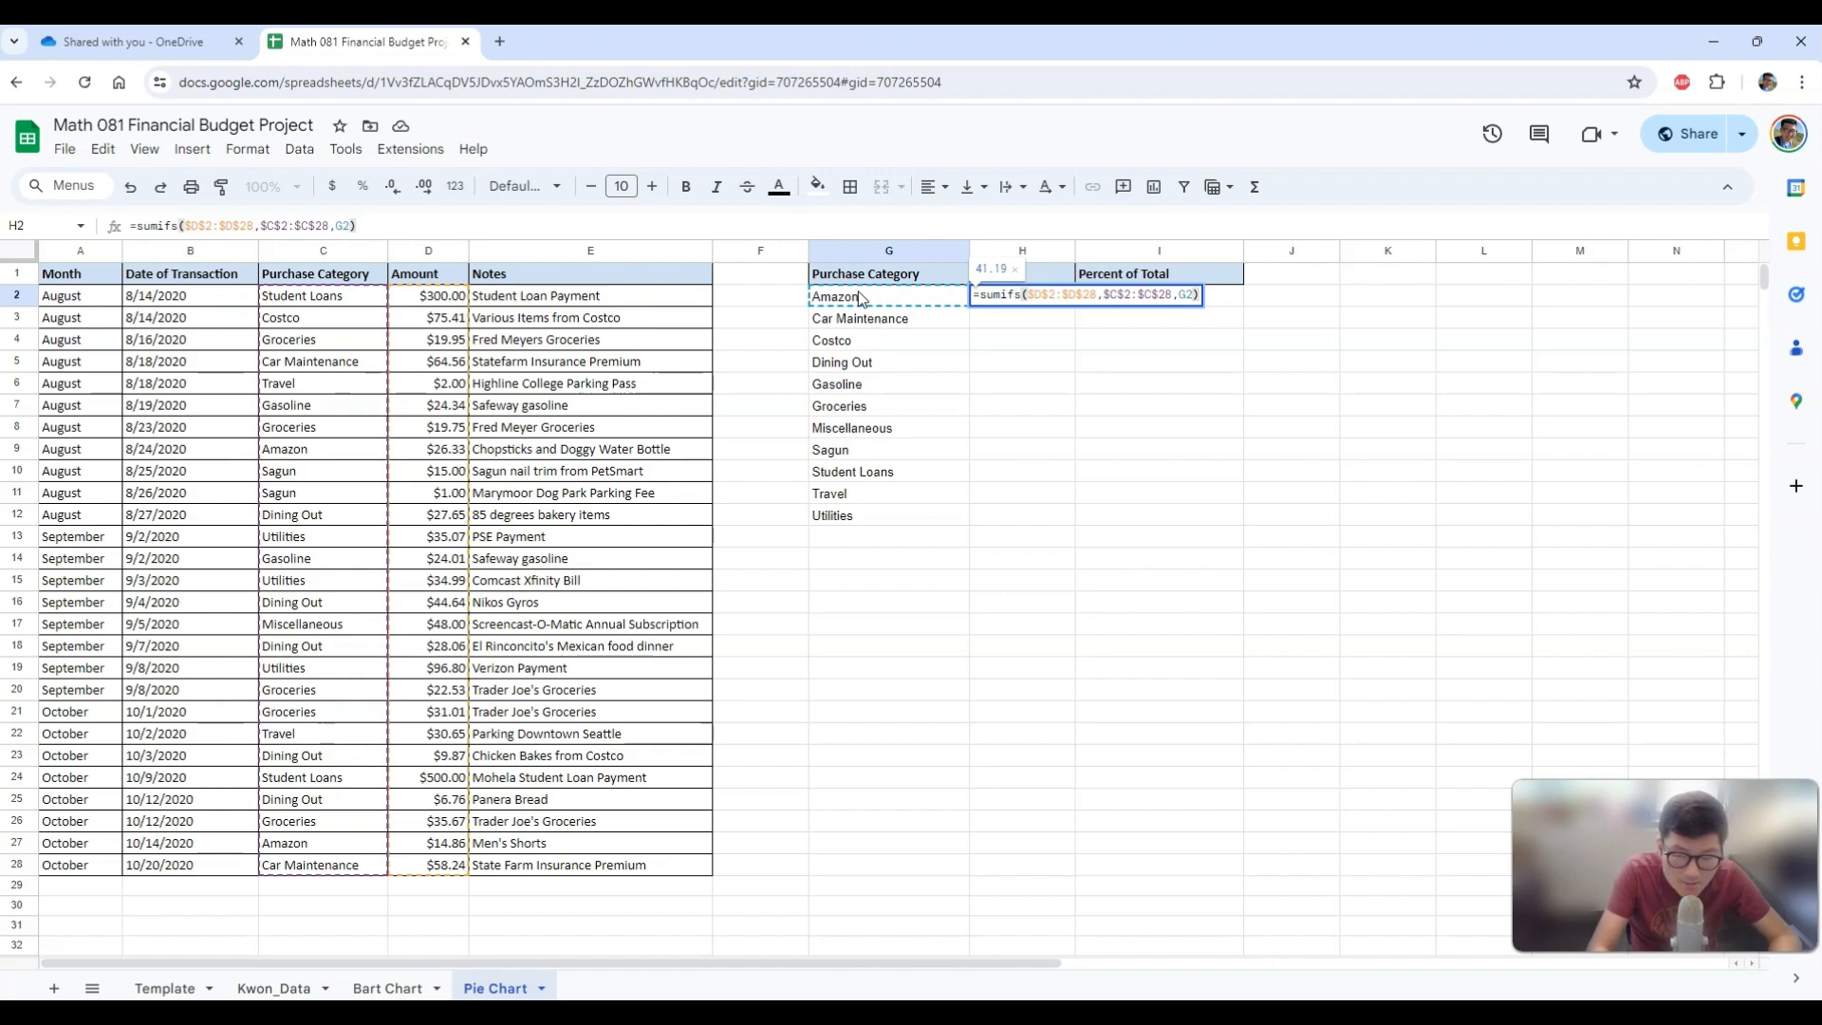
pyautogui.press('Return')
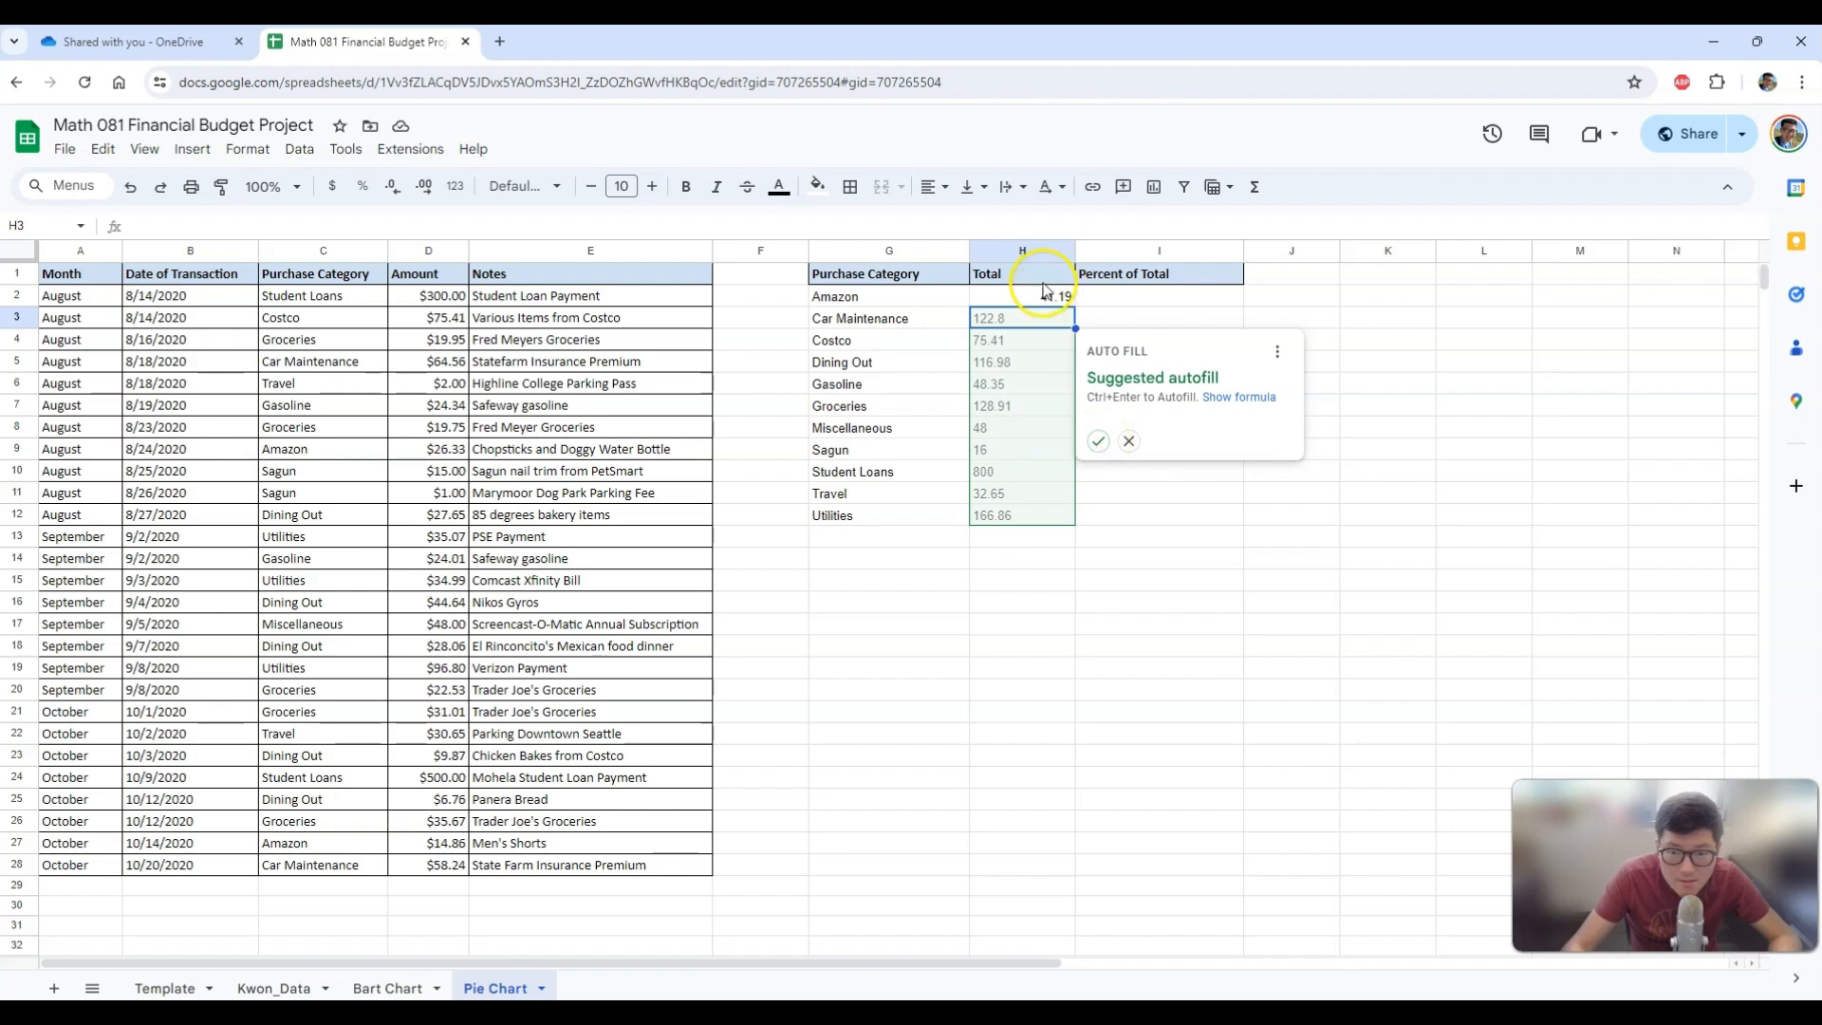
# Accept the suggested autofill of category totals down to H12 and format H2:H12 as currency.
pyautogui.click(1099, 442)
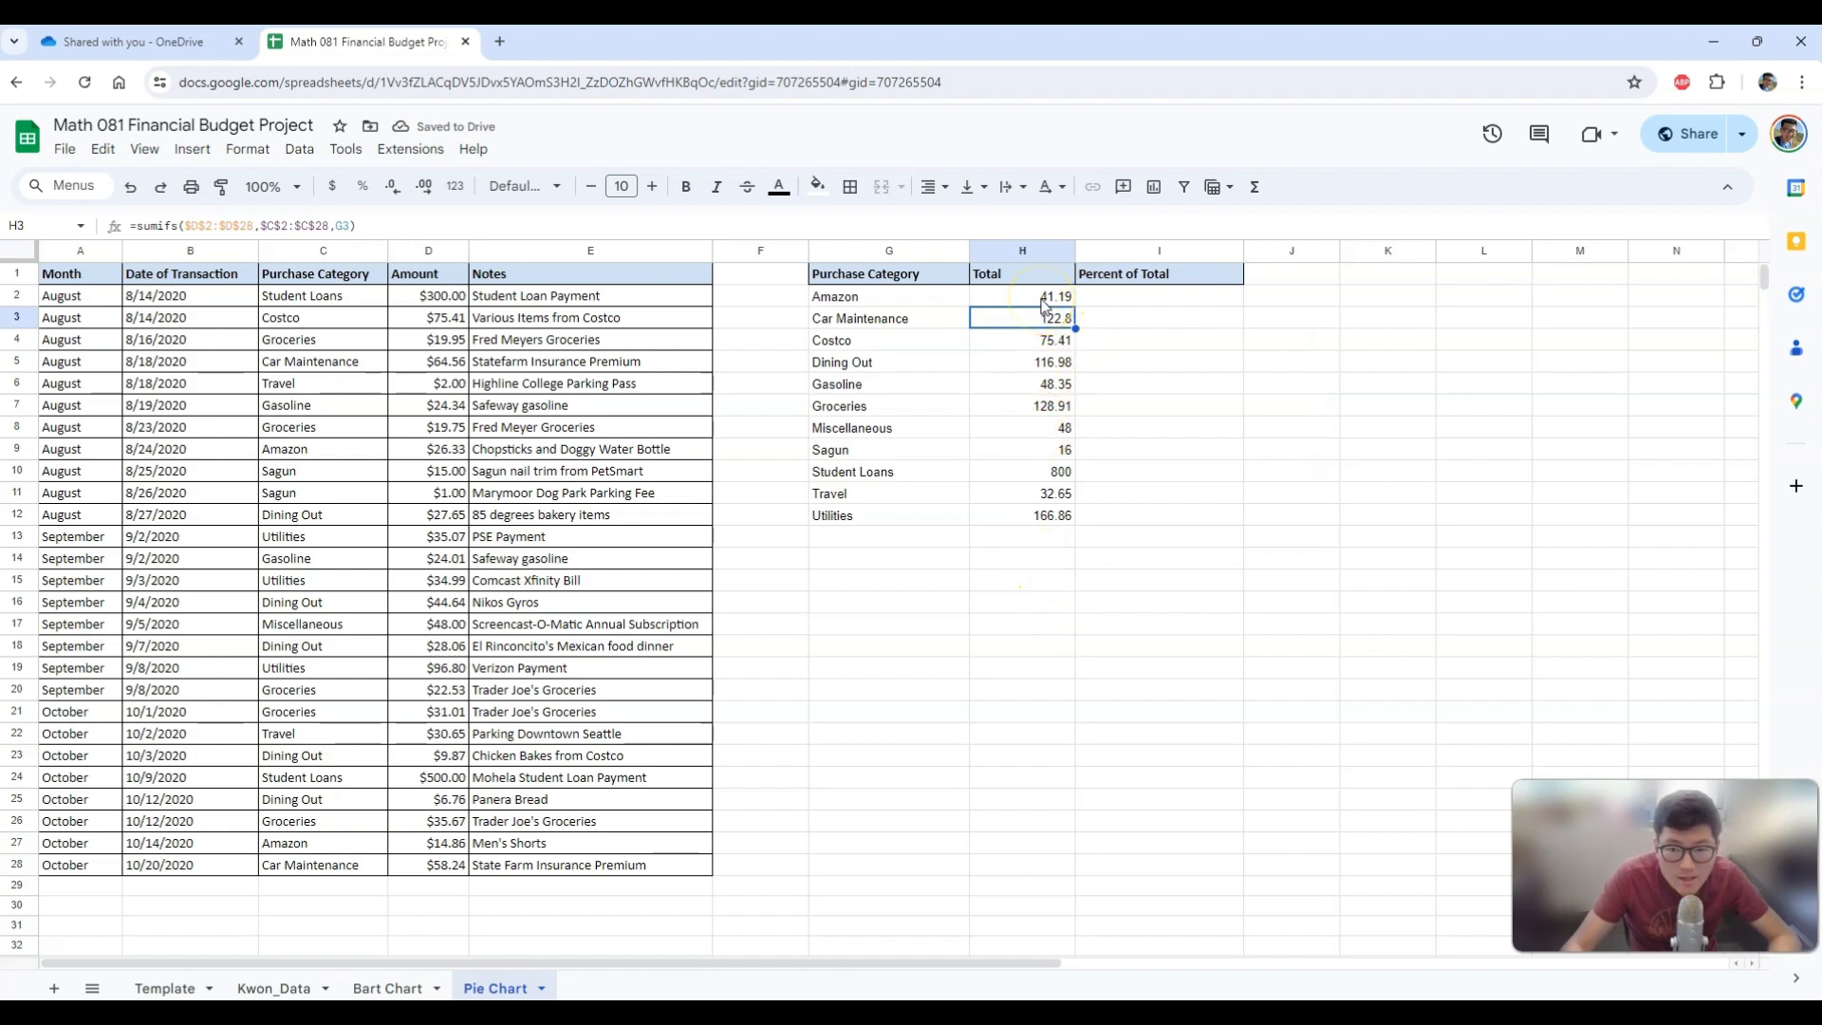
pyautogui.moveTo(1034, 305); pyautogui.dragTo(1018, 516)
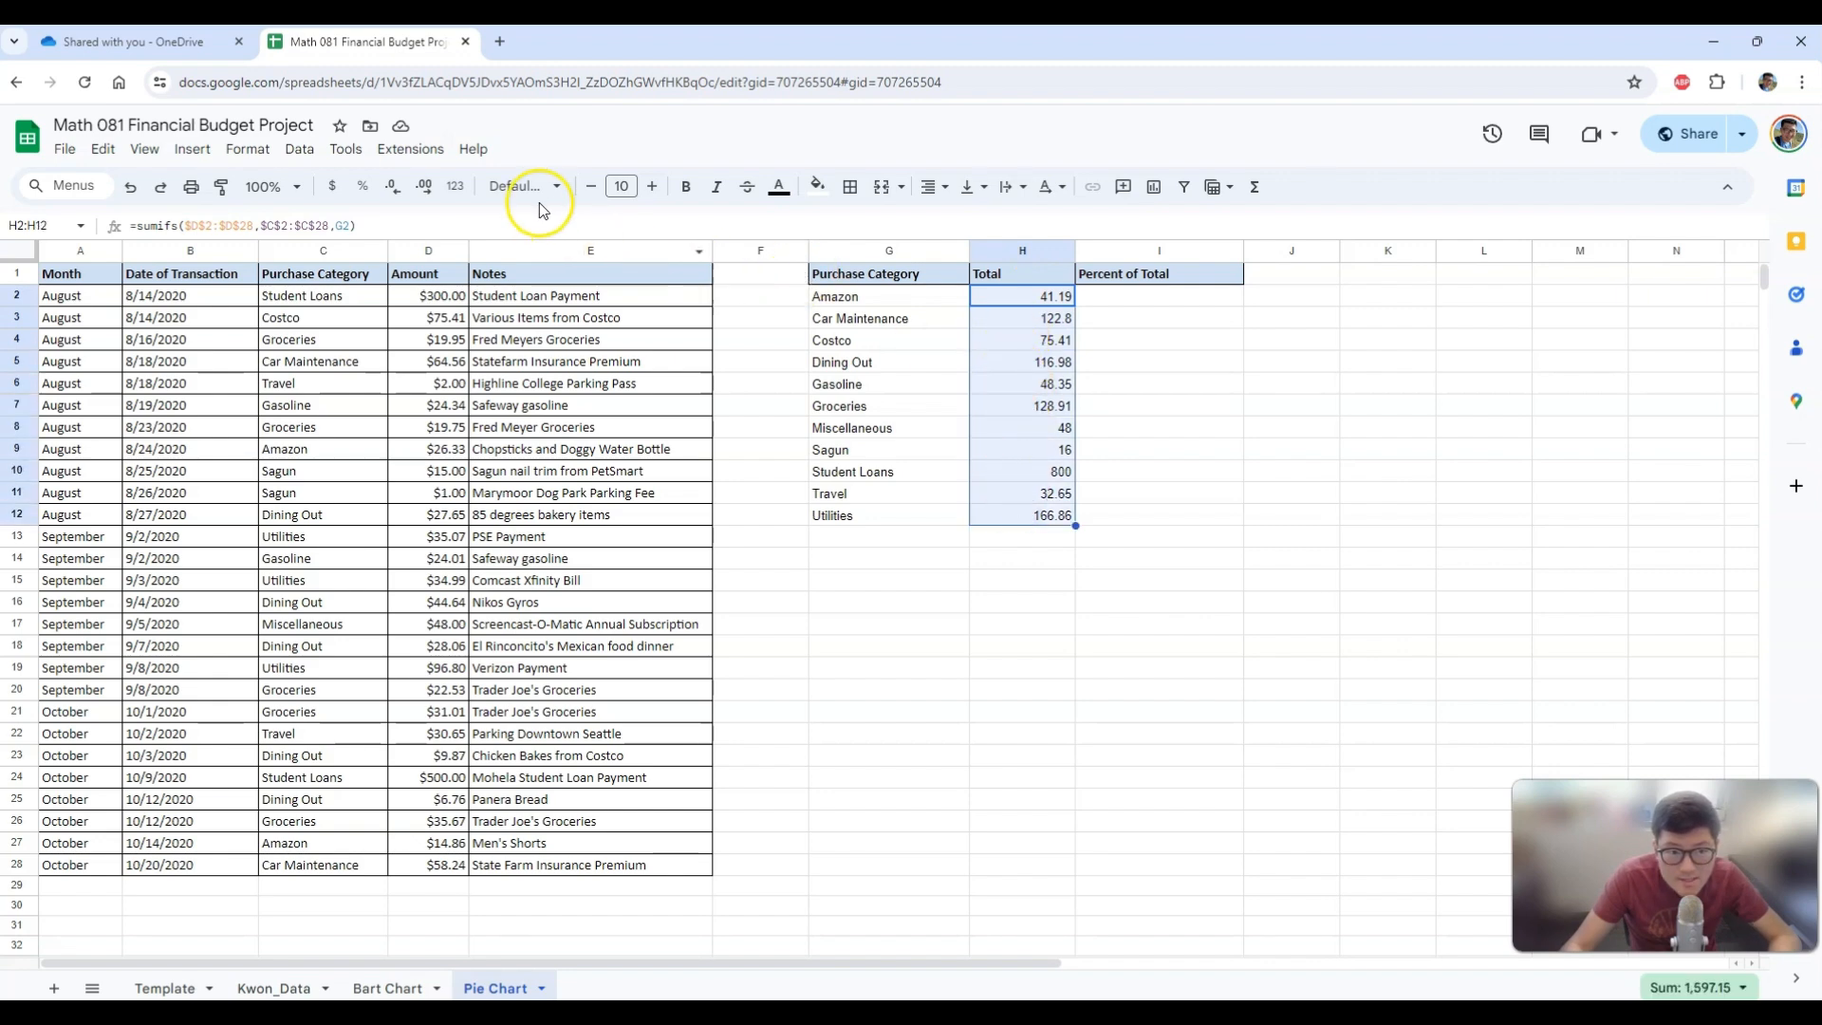
pyautogui.click(333, 200)
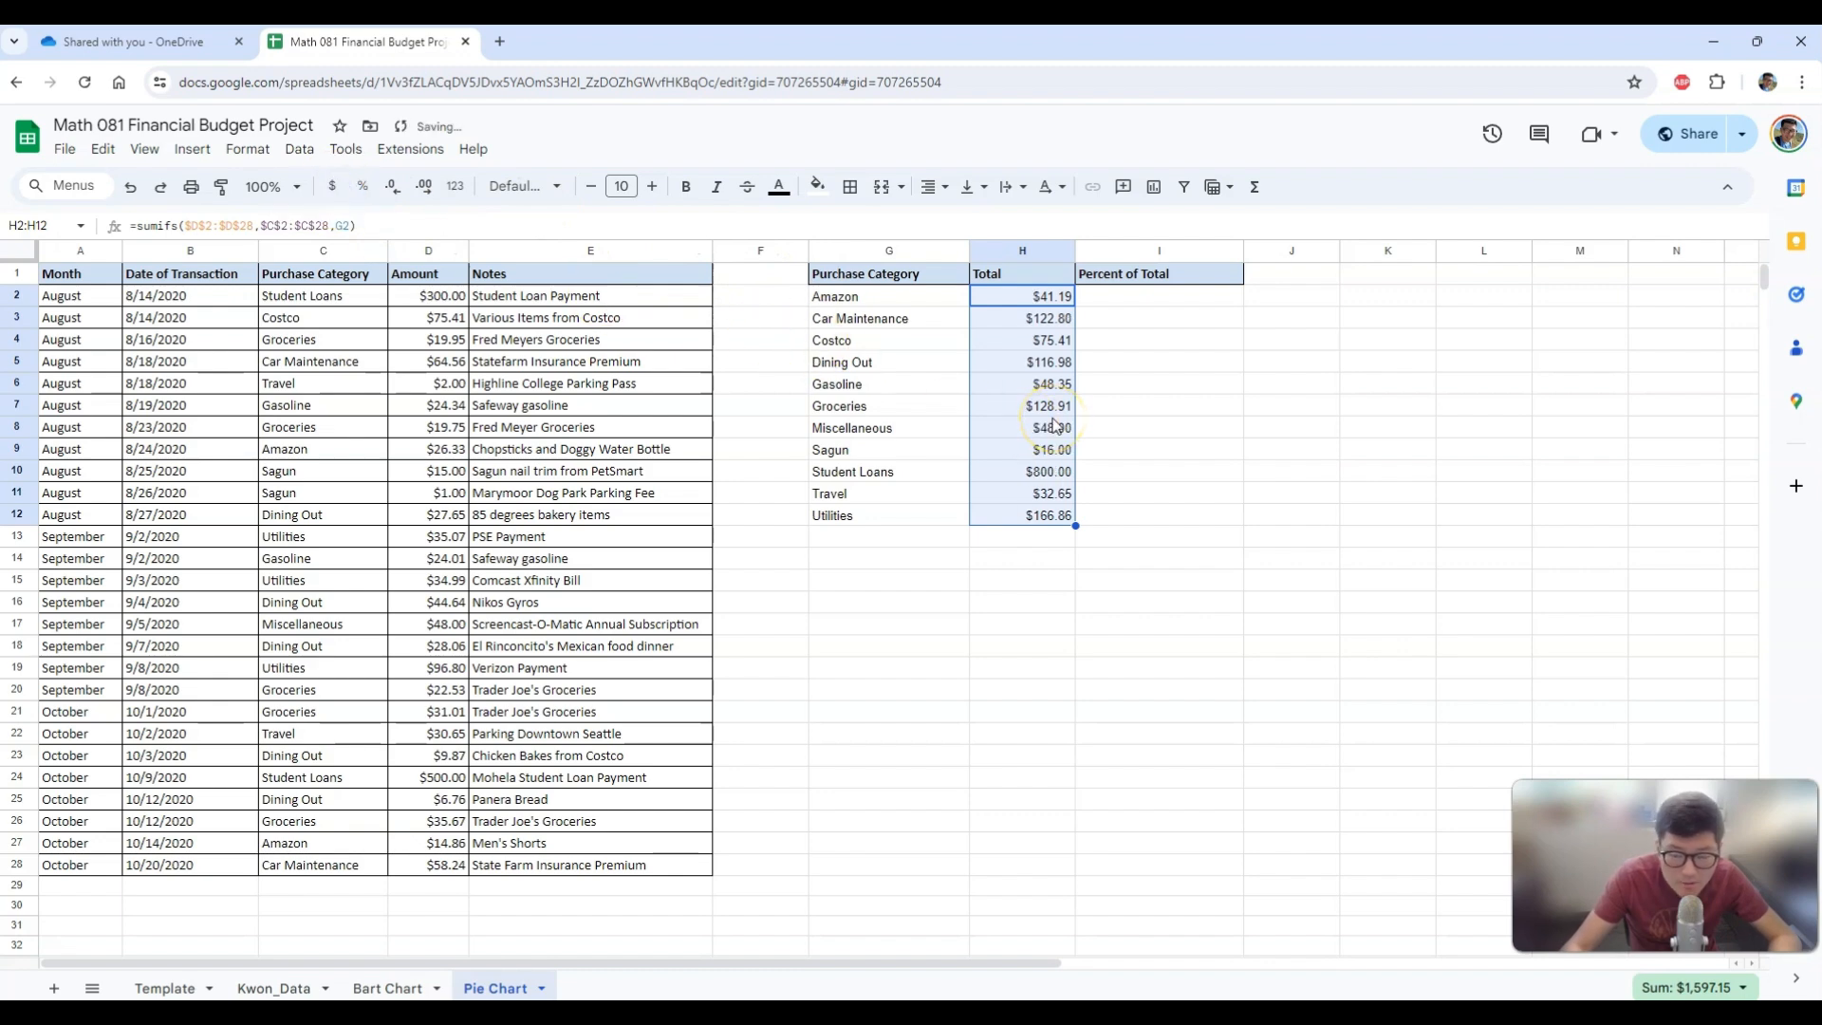
# Following the sample summary table in the OneDrive PDF, label cell G13 of the spreadsheet "3-month total".
pyautogui.click(862, 537)
pyautogui.click(94, 45)
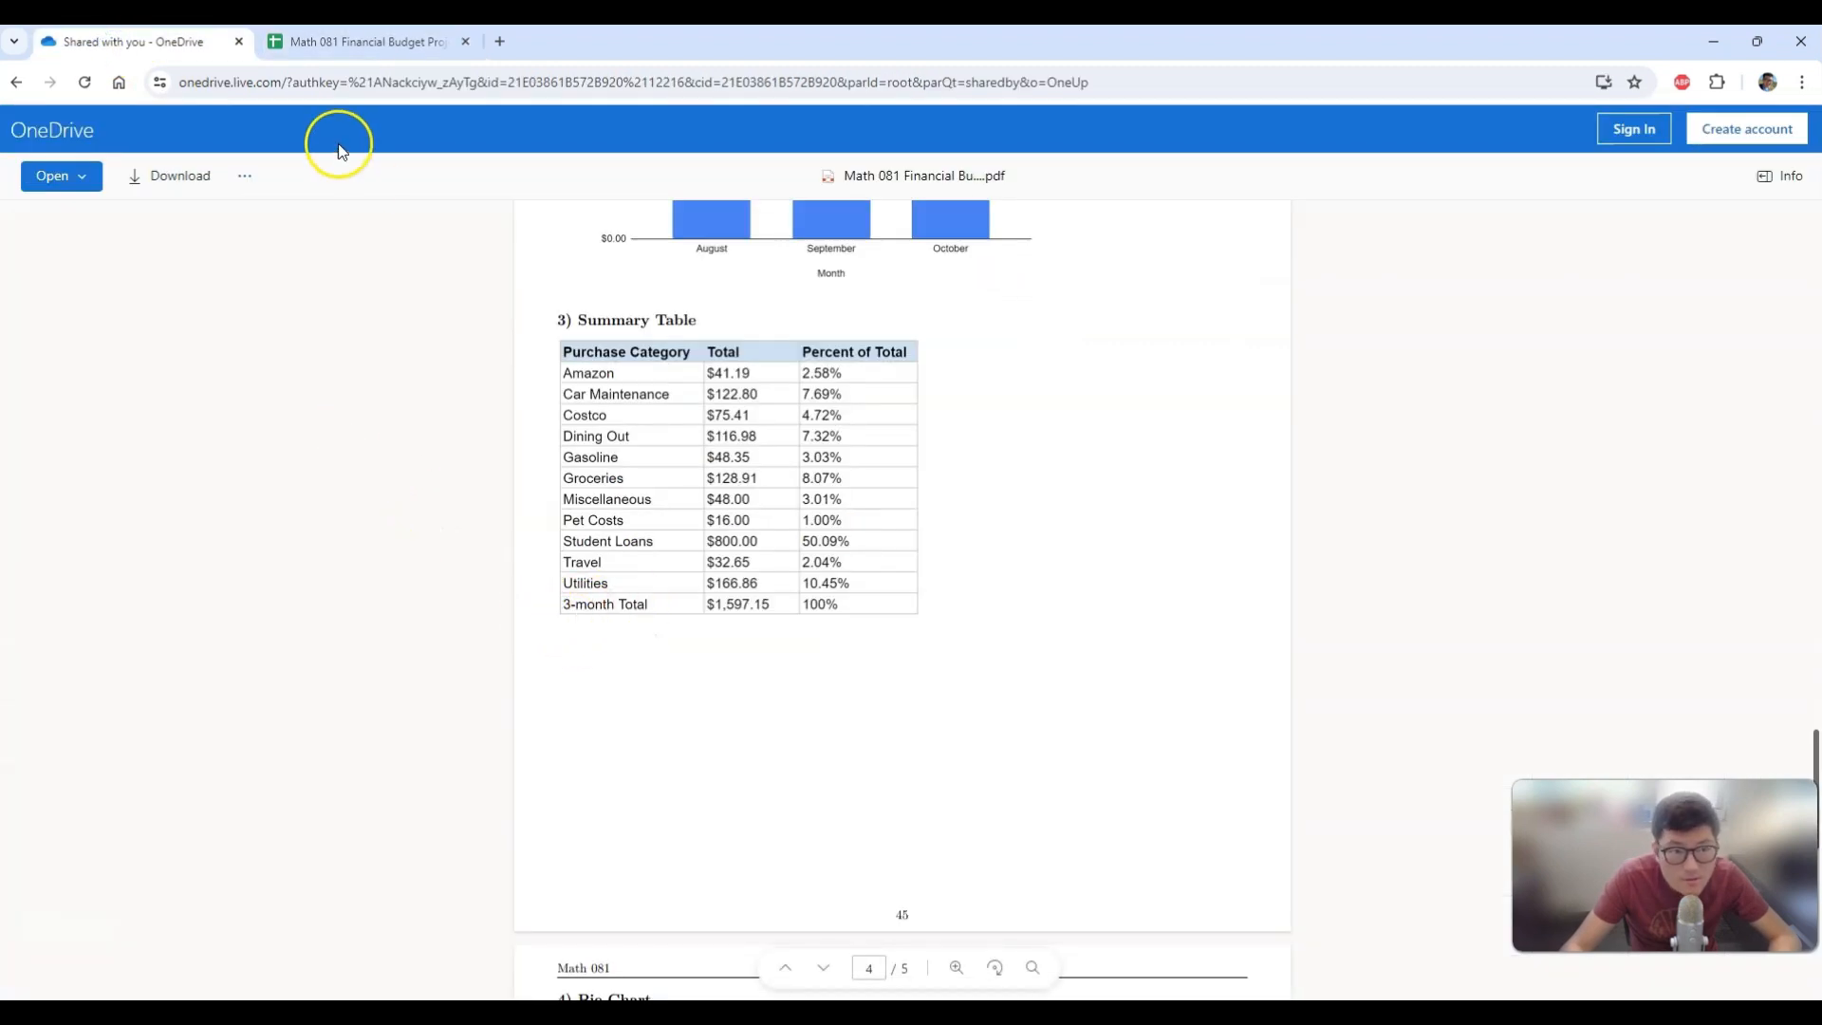
pyautogui.click(347, 45)
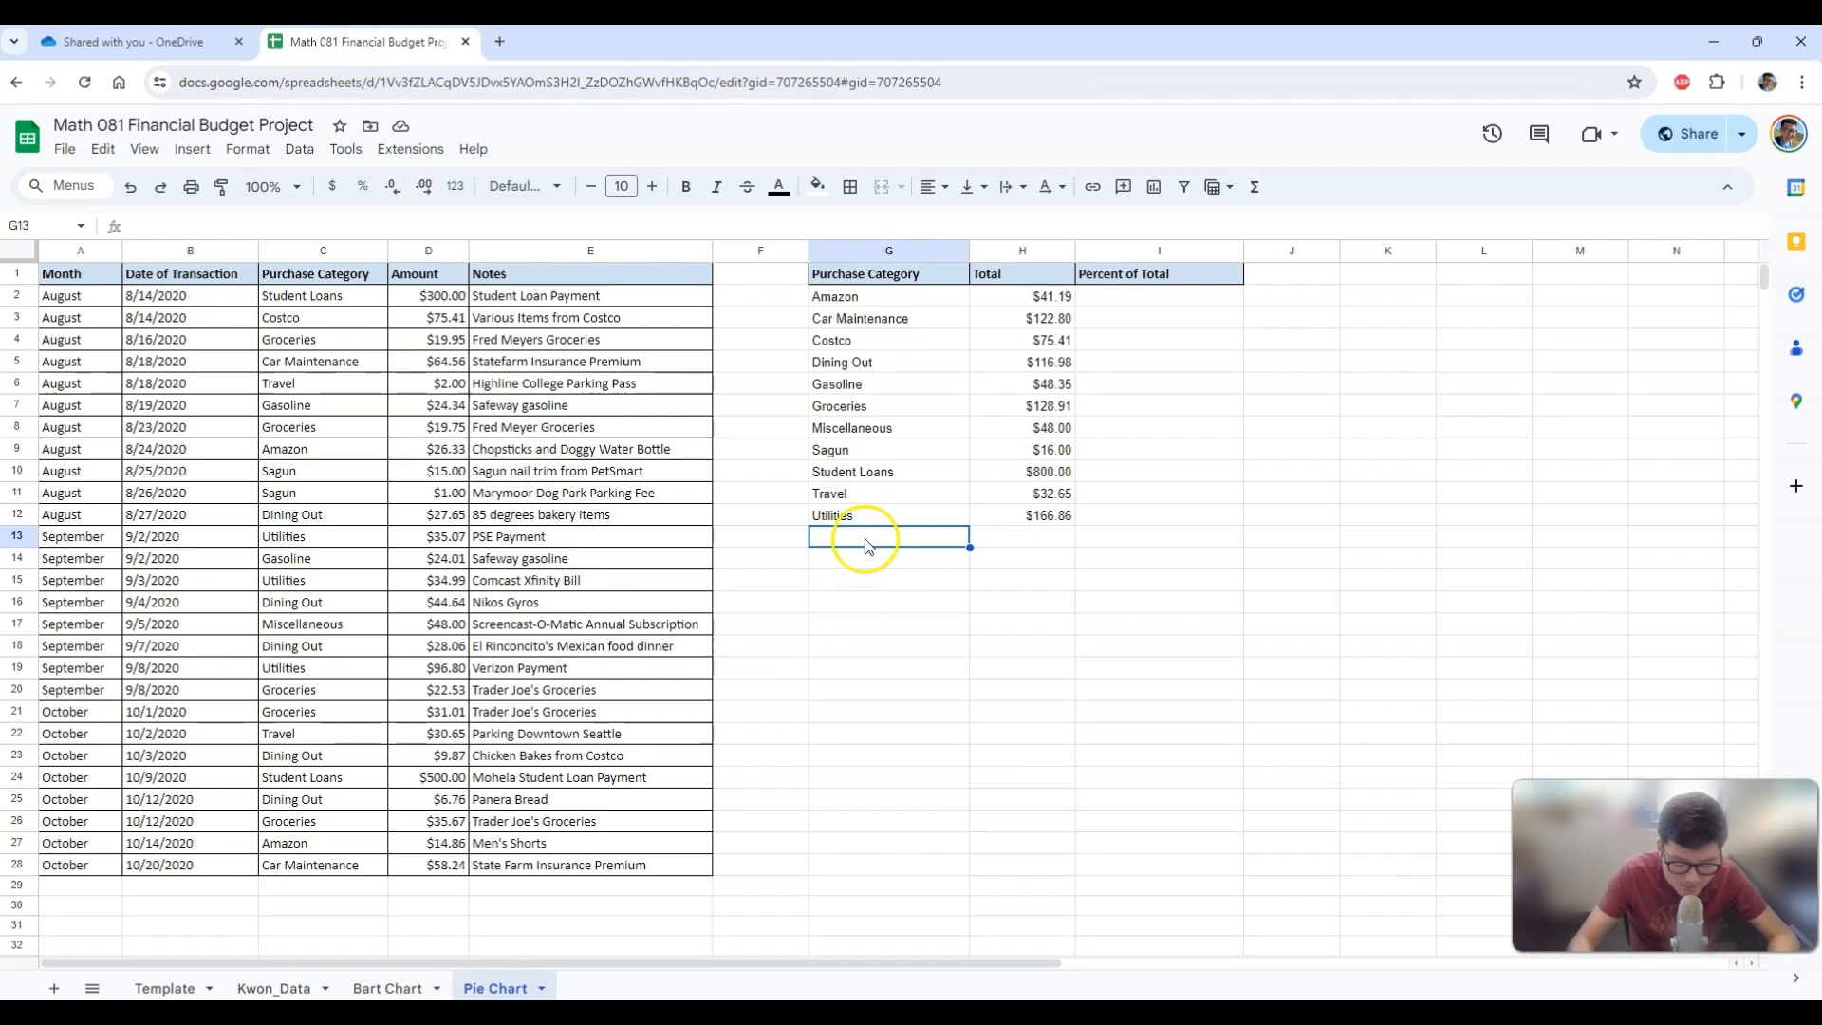
pyautogui.write('3')
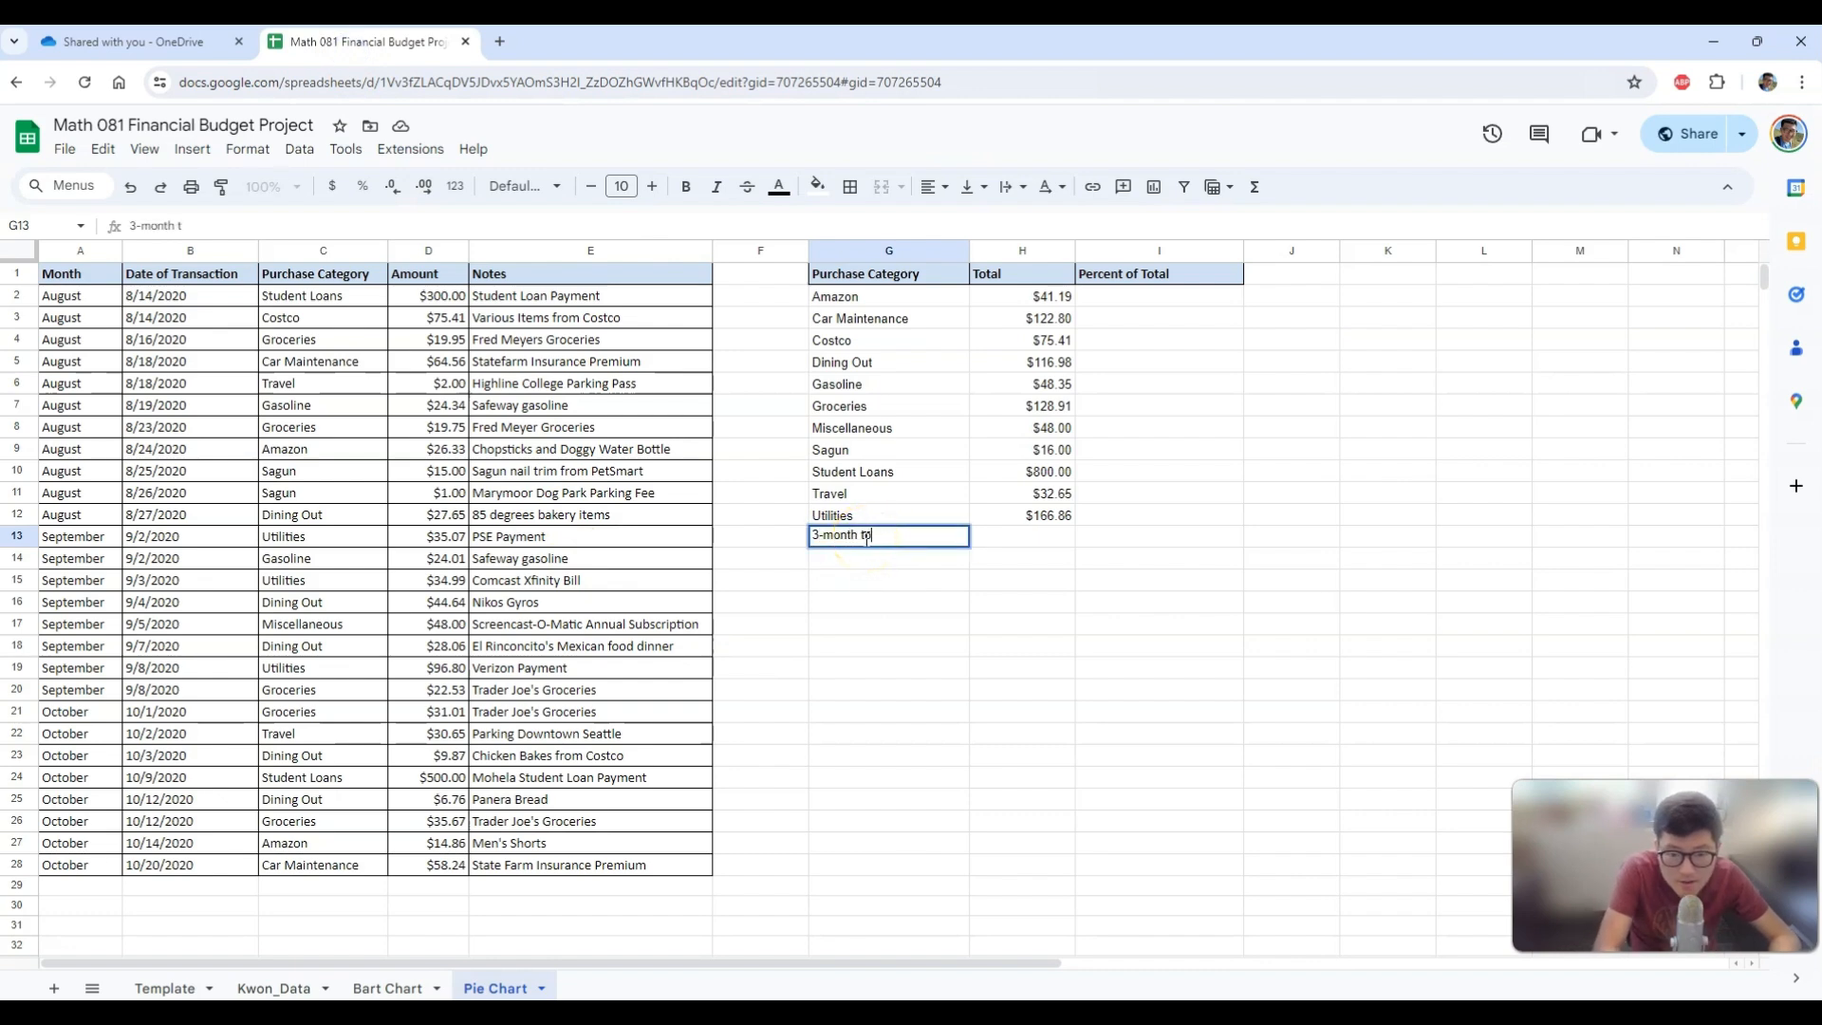
pyautogui.write('-month total')
pyautogui.press('Return')
pyautogui.press('Up')
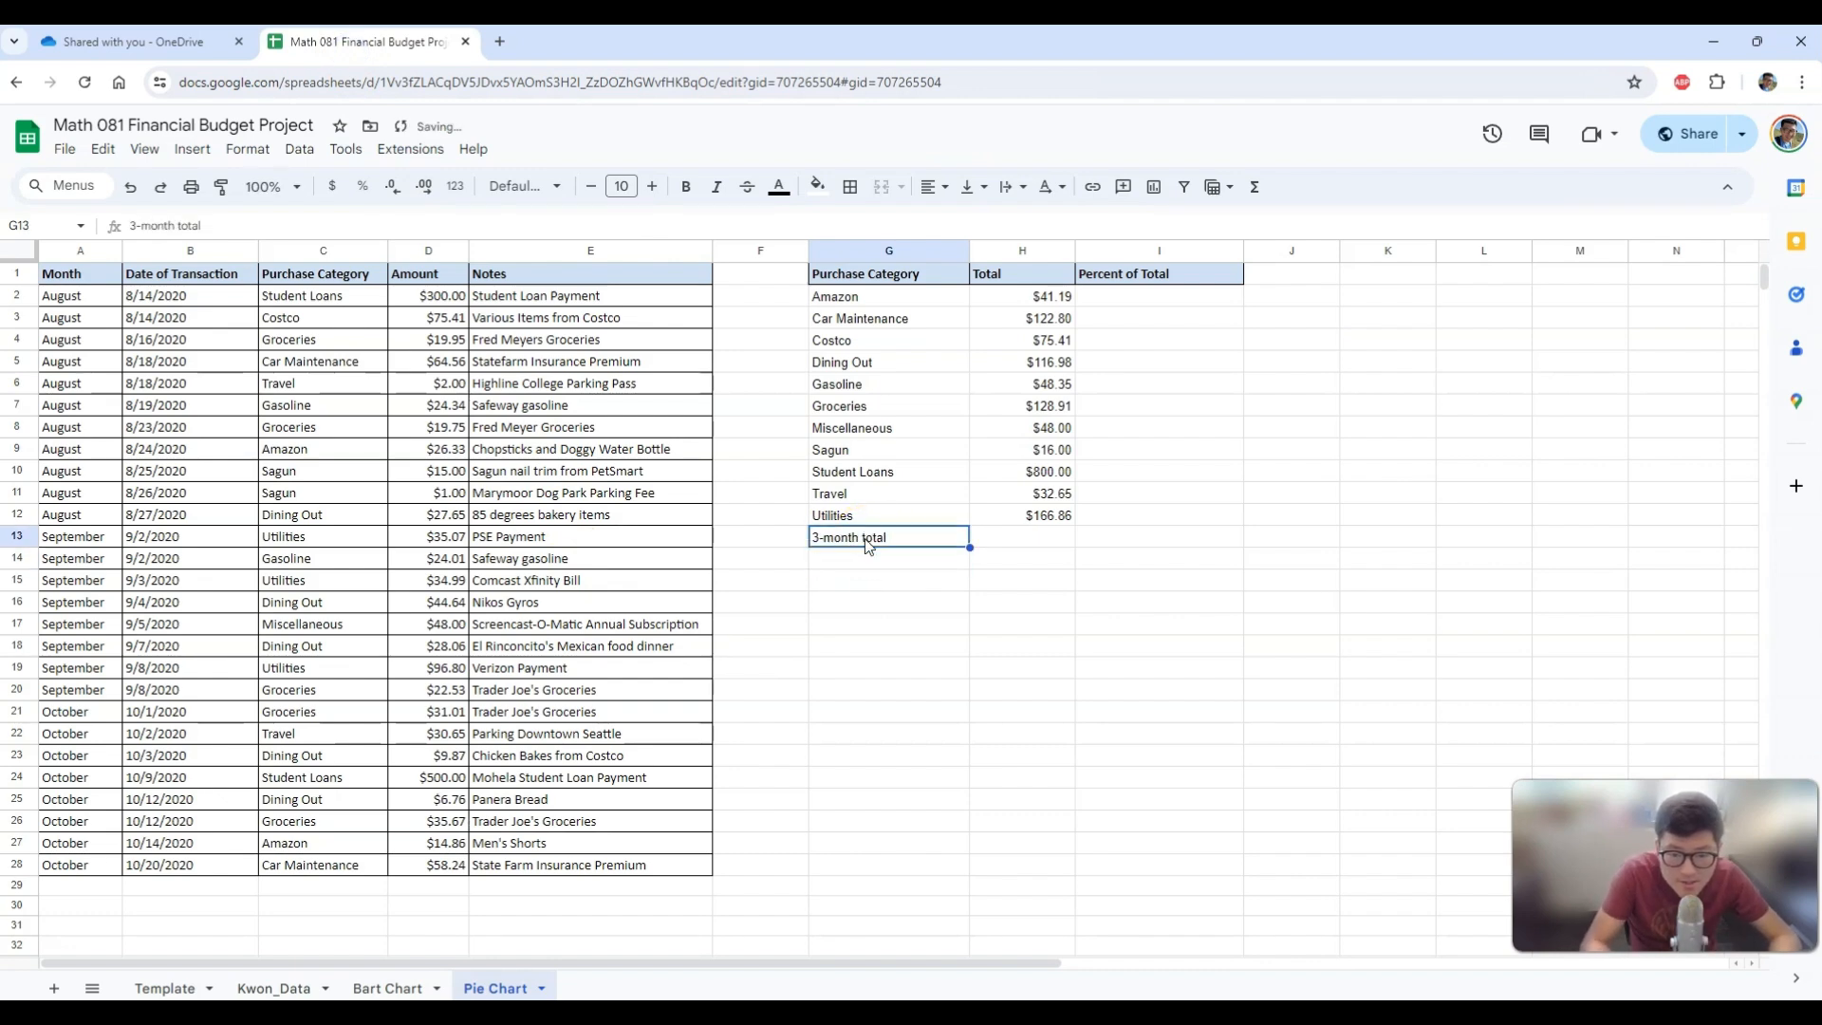
# Enter =sum(D2:D28) in H13 for the 3-month total and check it against the sum of H2:H12.
pyautogui.press('Right')
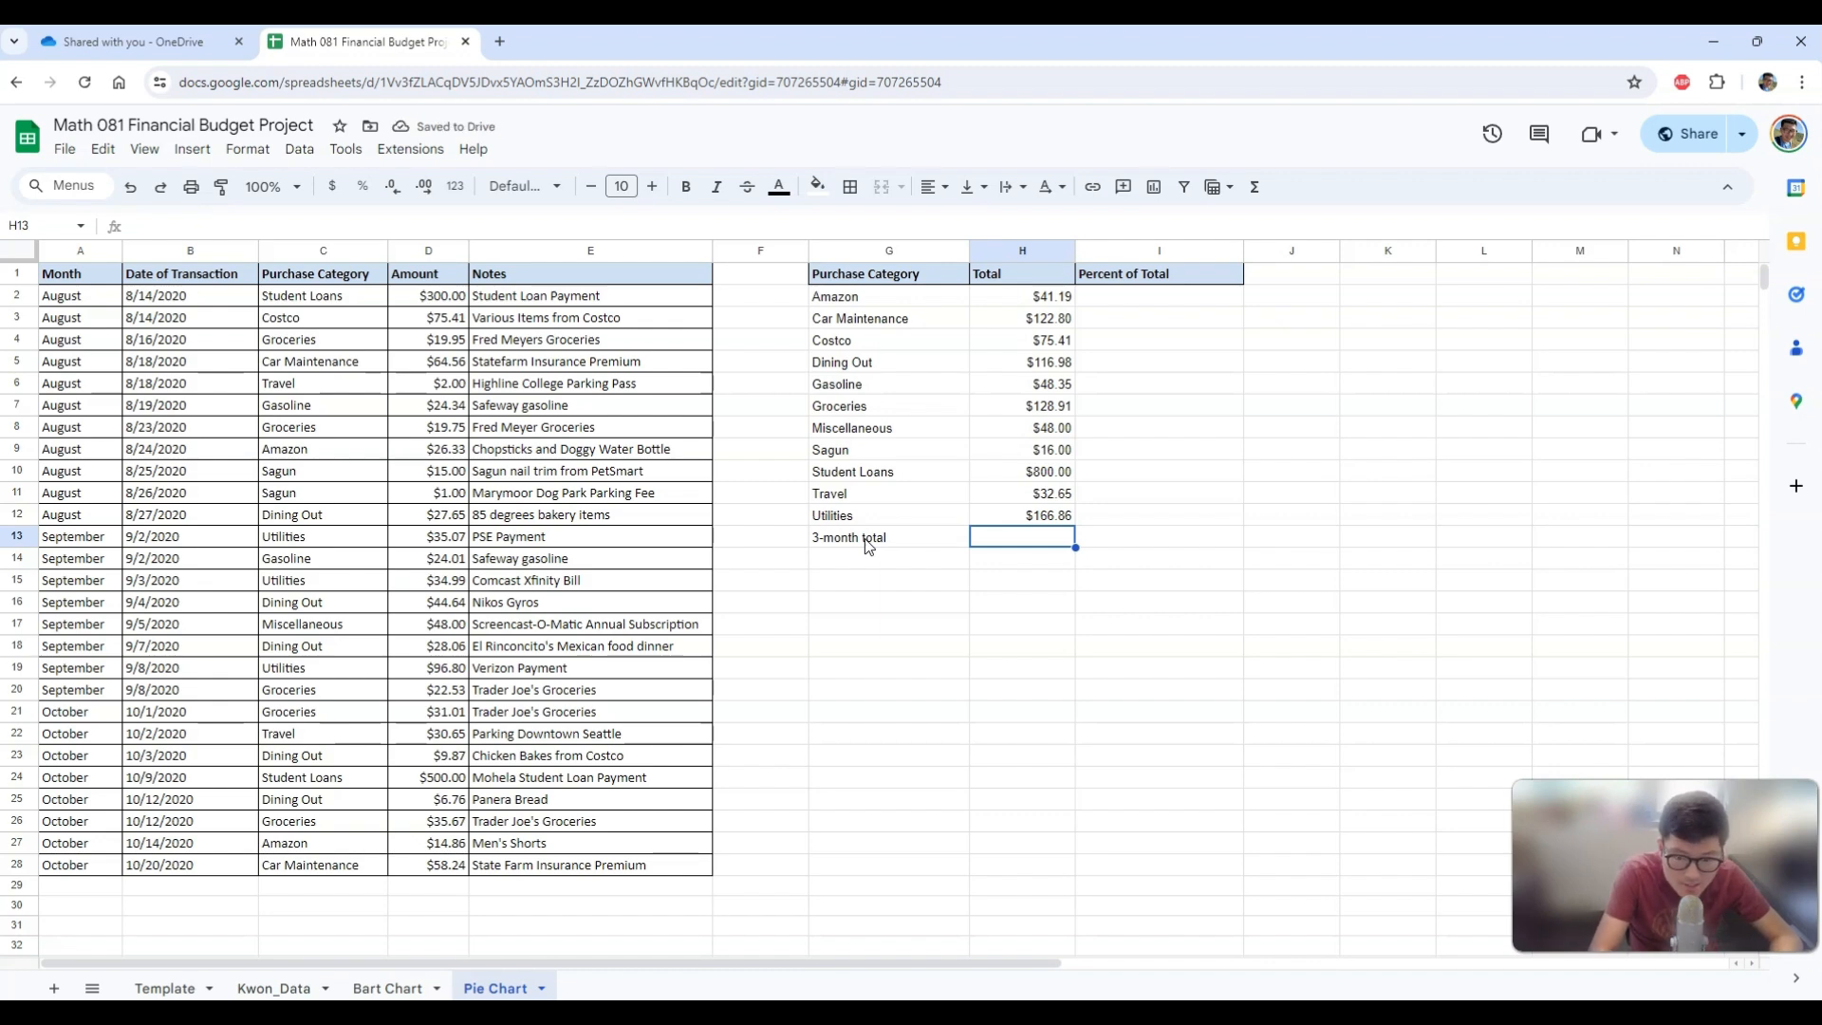
pyautogui.write('=')
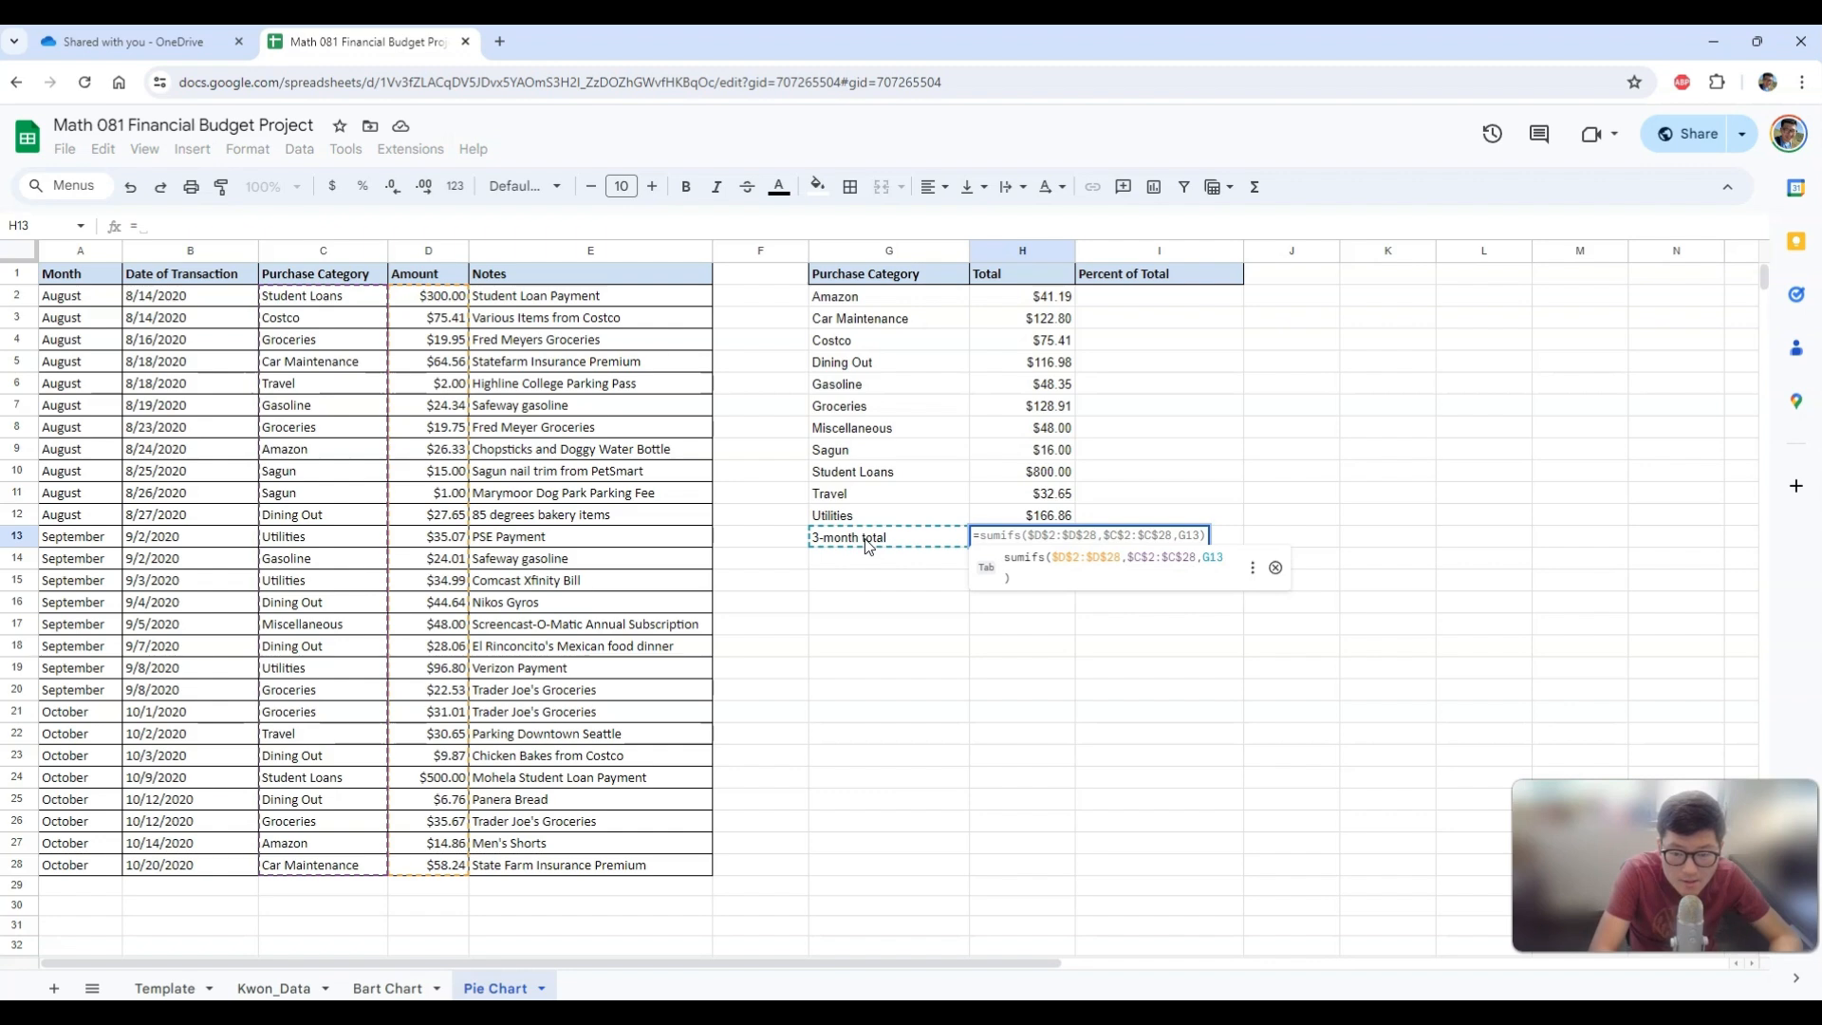
pyautogui.write('sum')
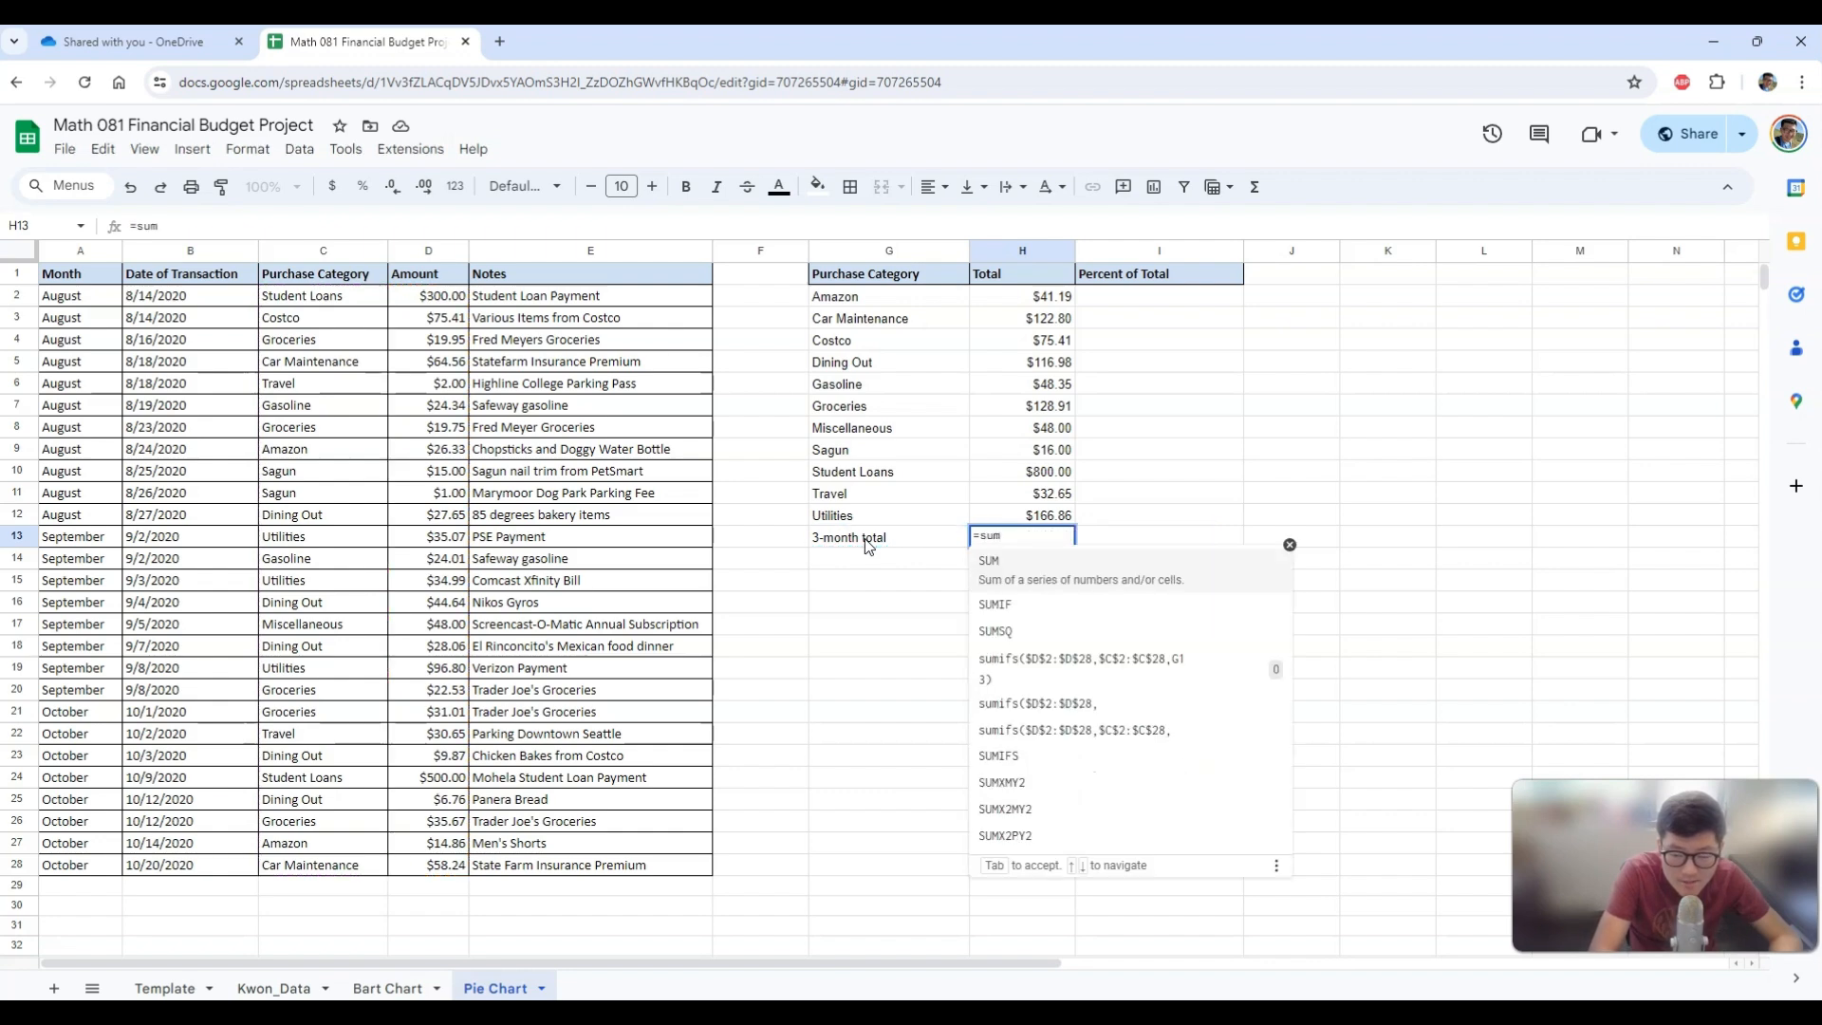
pyautogui.write('(')
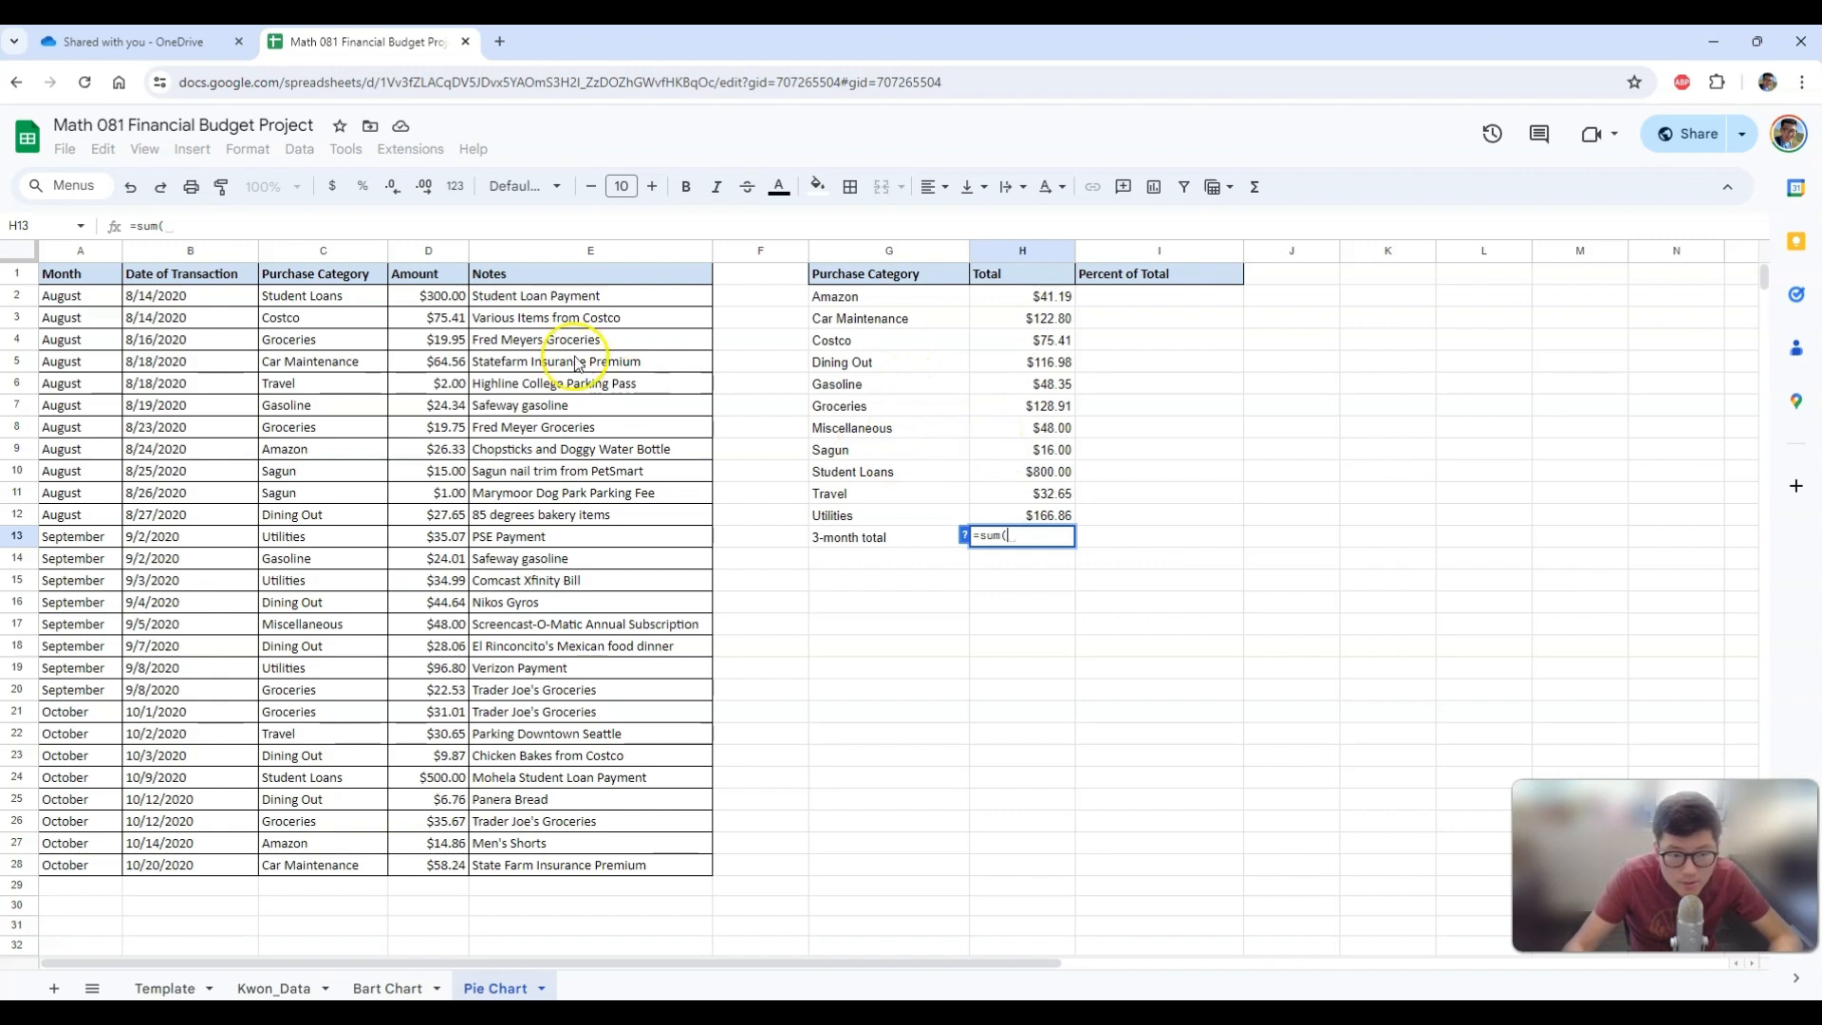
pyautogui.moveTo(432, 296); pyautogui.dragTo(439, 868)
pyautogui.write(')')
pyautogui.press('Return')
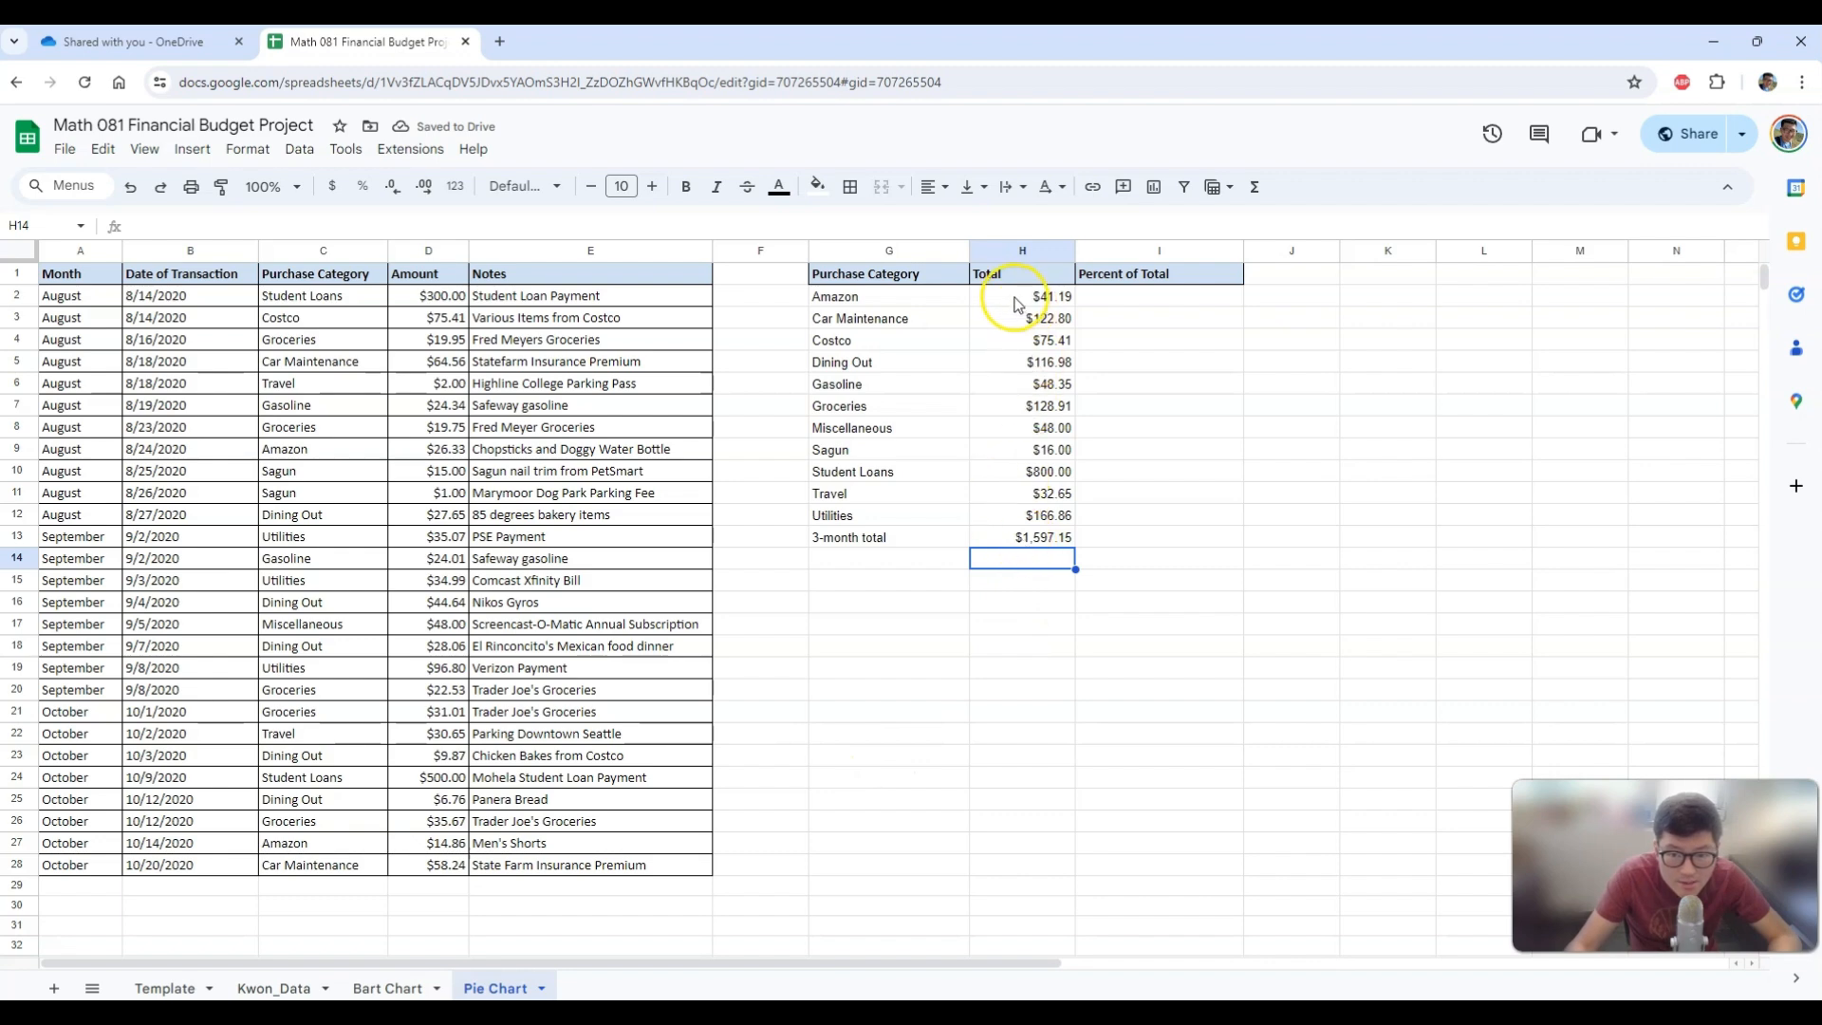
pyautogui.moveTo(1020, 302); pyautogui.dragTo(1002, 515)
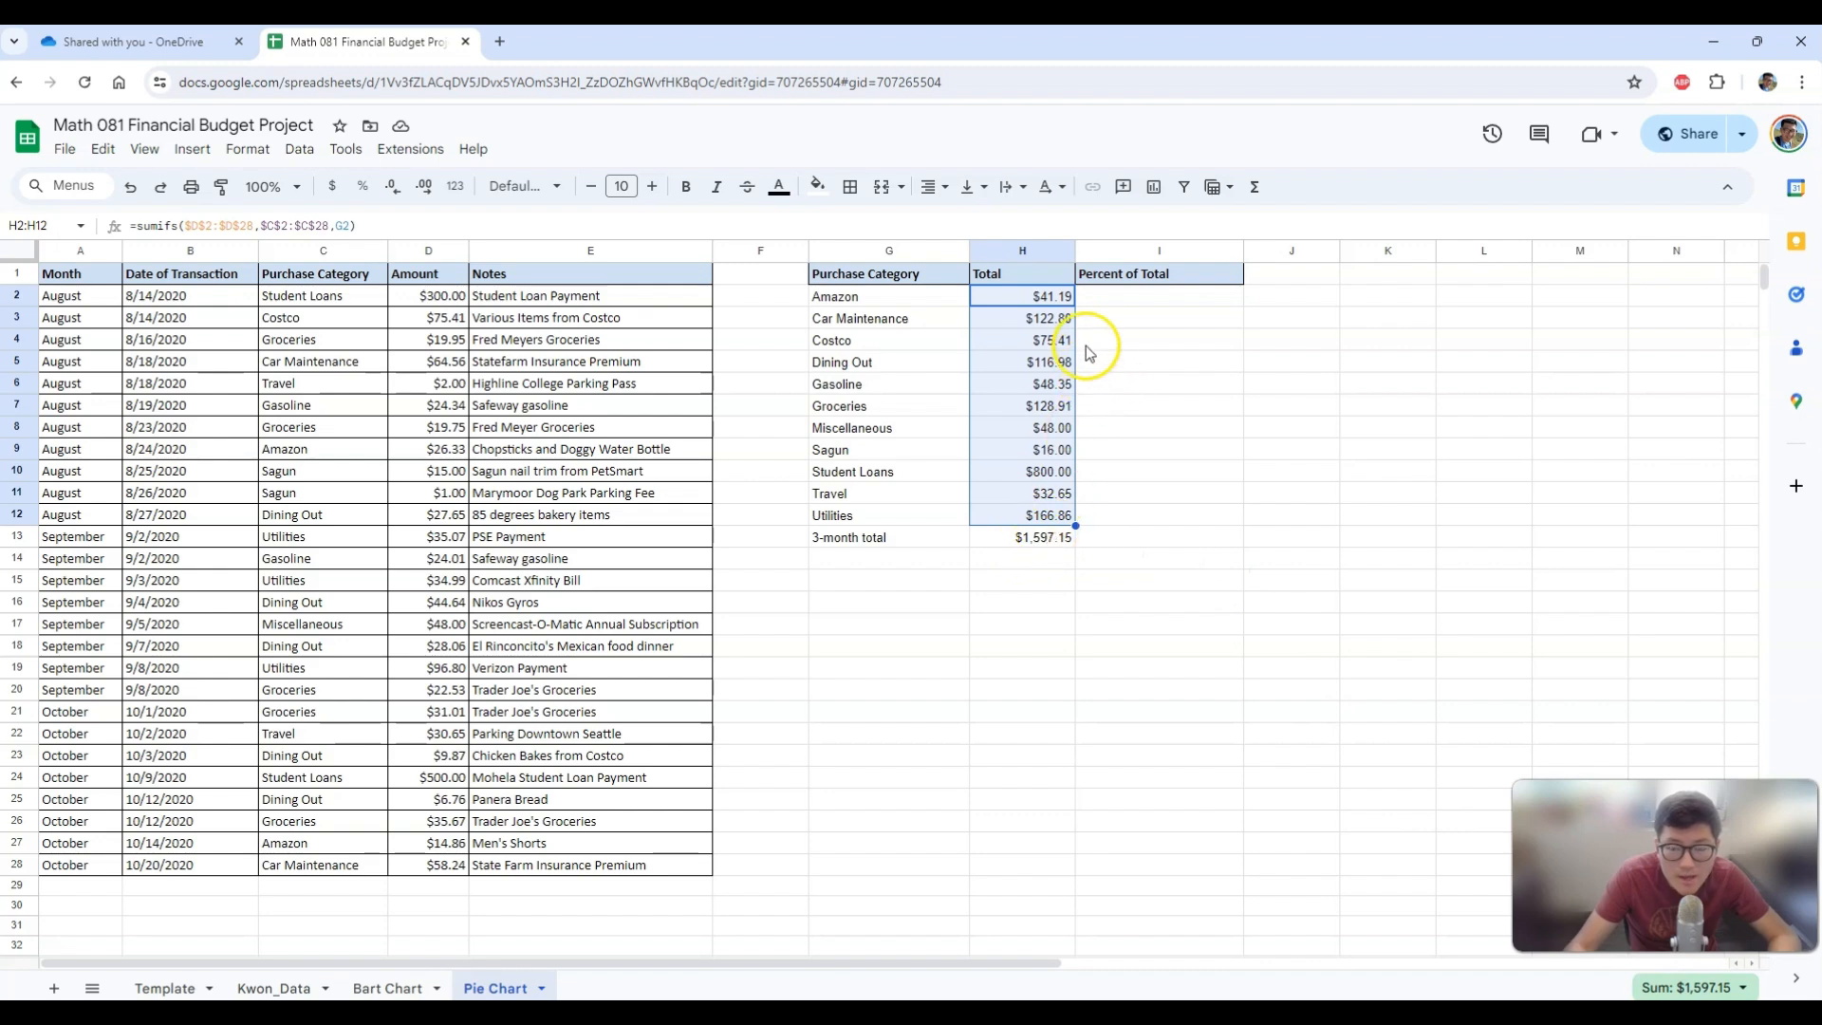
# Narrow the Percent of Total column and enter =H2/$H$13 in I2 for the first category's share.
pyautogui.click(1125, 298)
pyautogui.moveTo(1243, 250); pyautogui.dragTo(1197, 250)
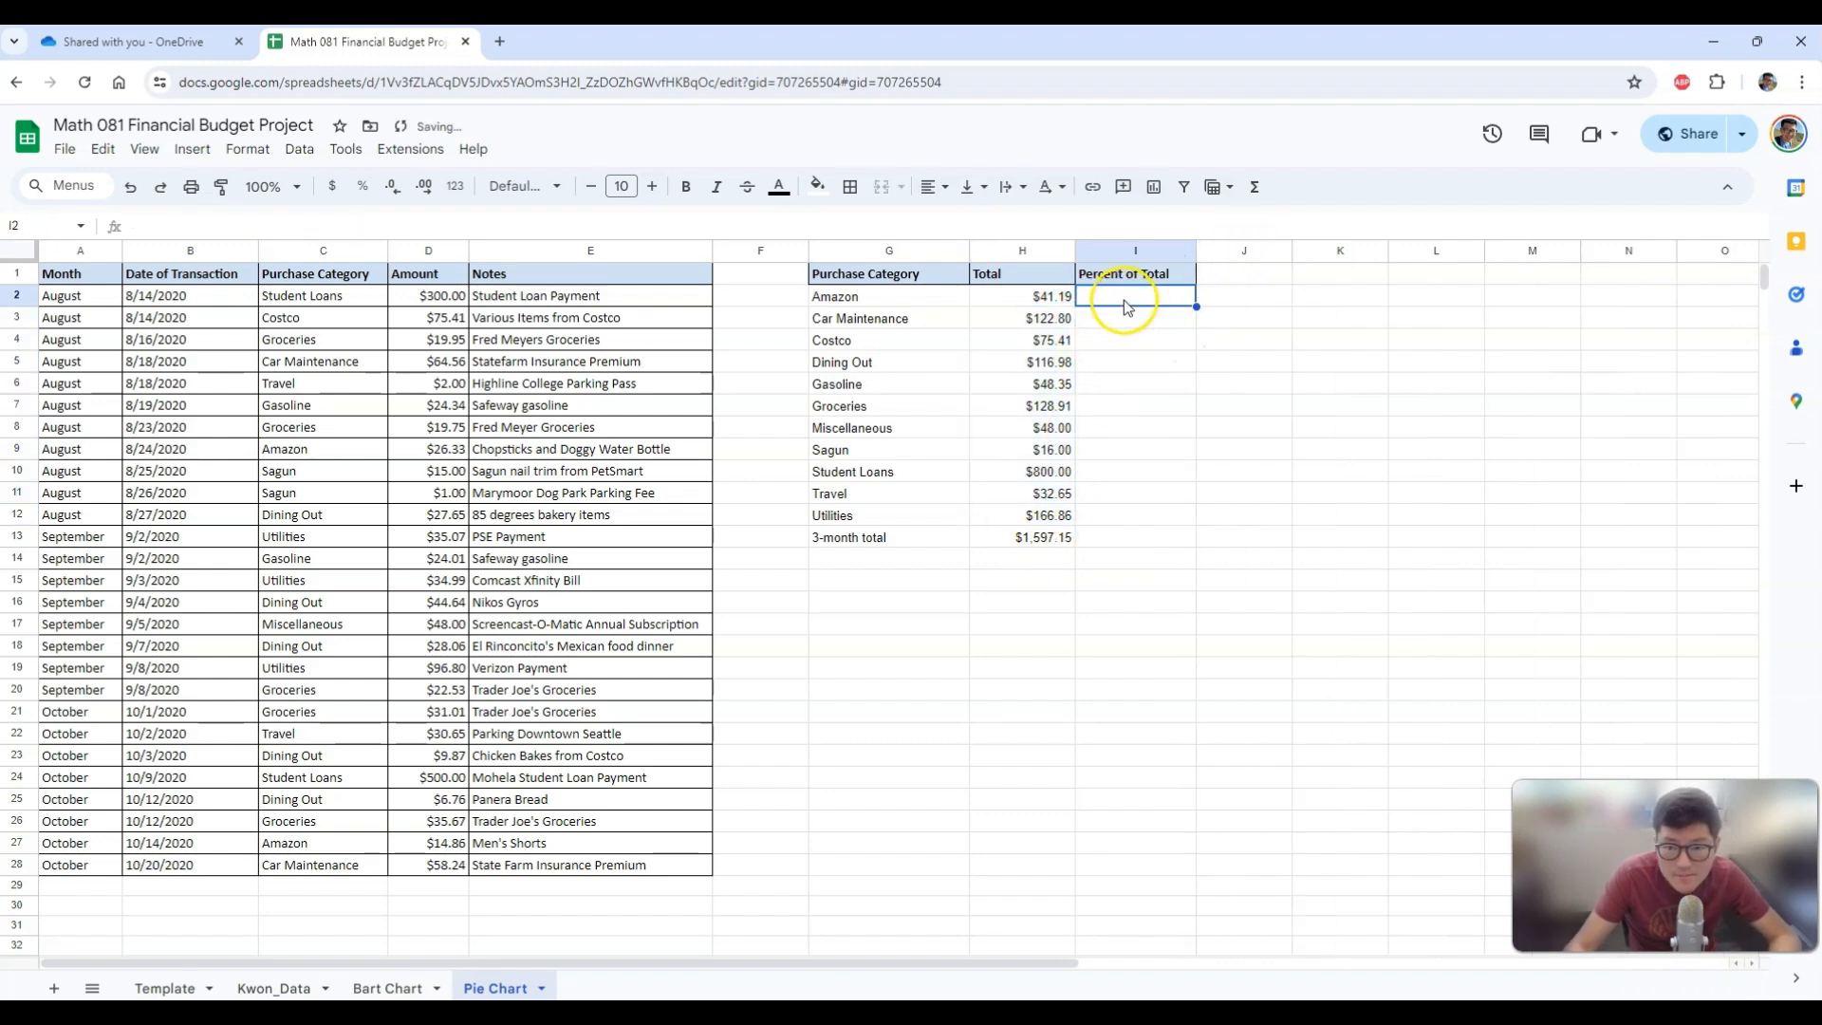
pyautogui.click(1124, 299)
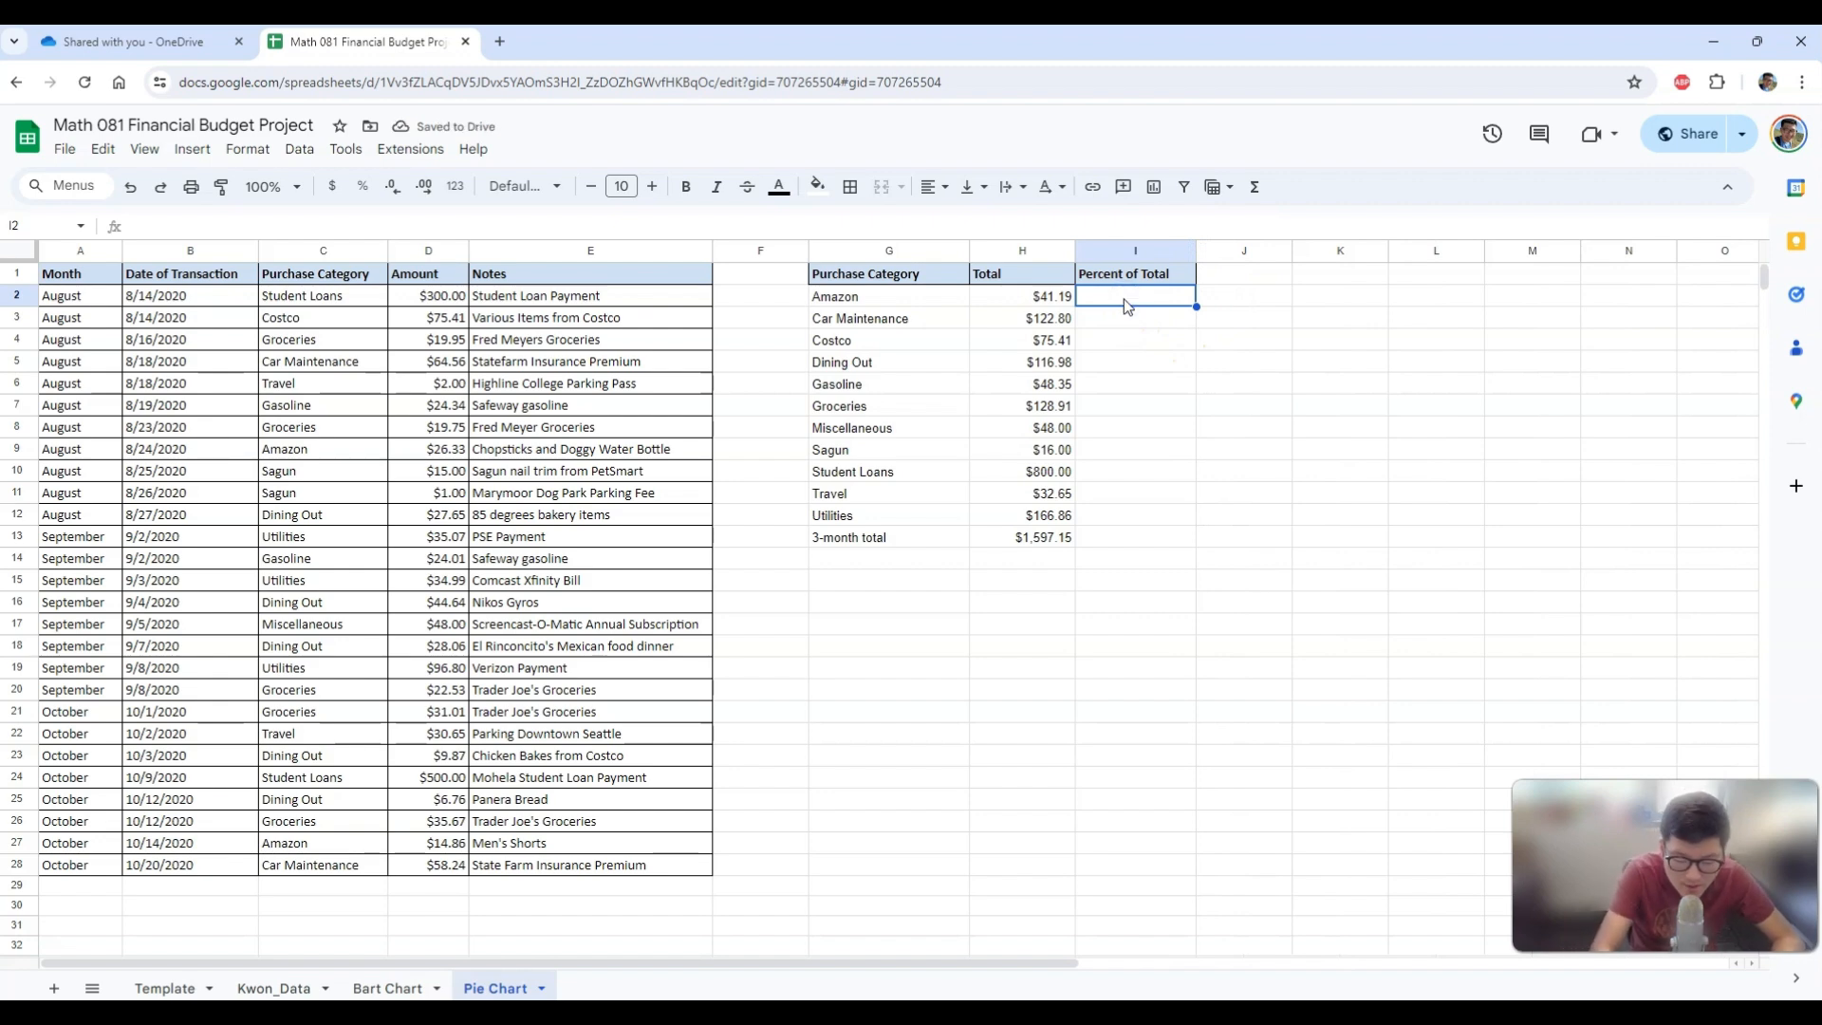
pyautogui.write('=')
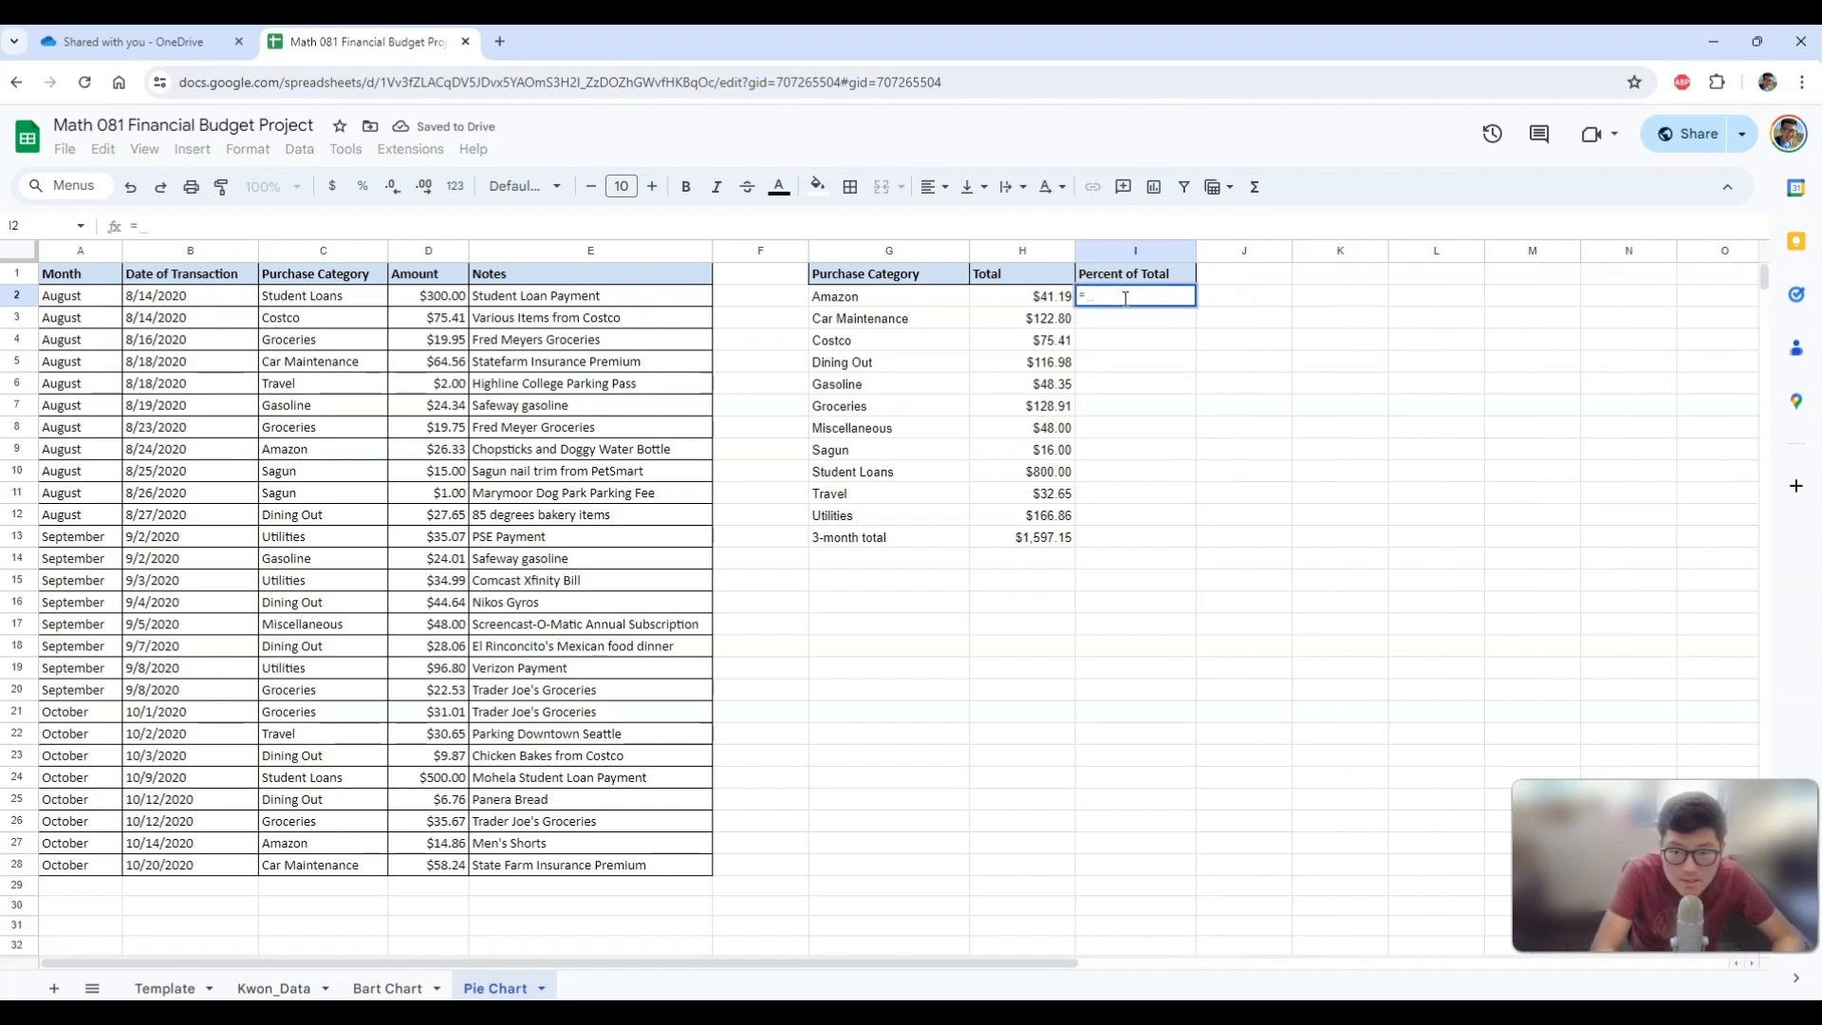
pyautogui.click(1035, 302)
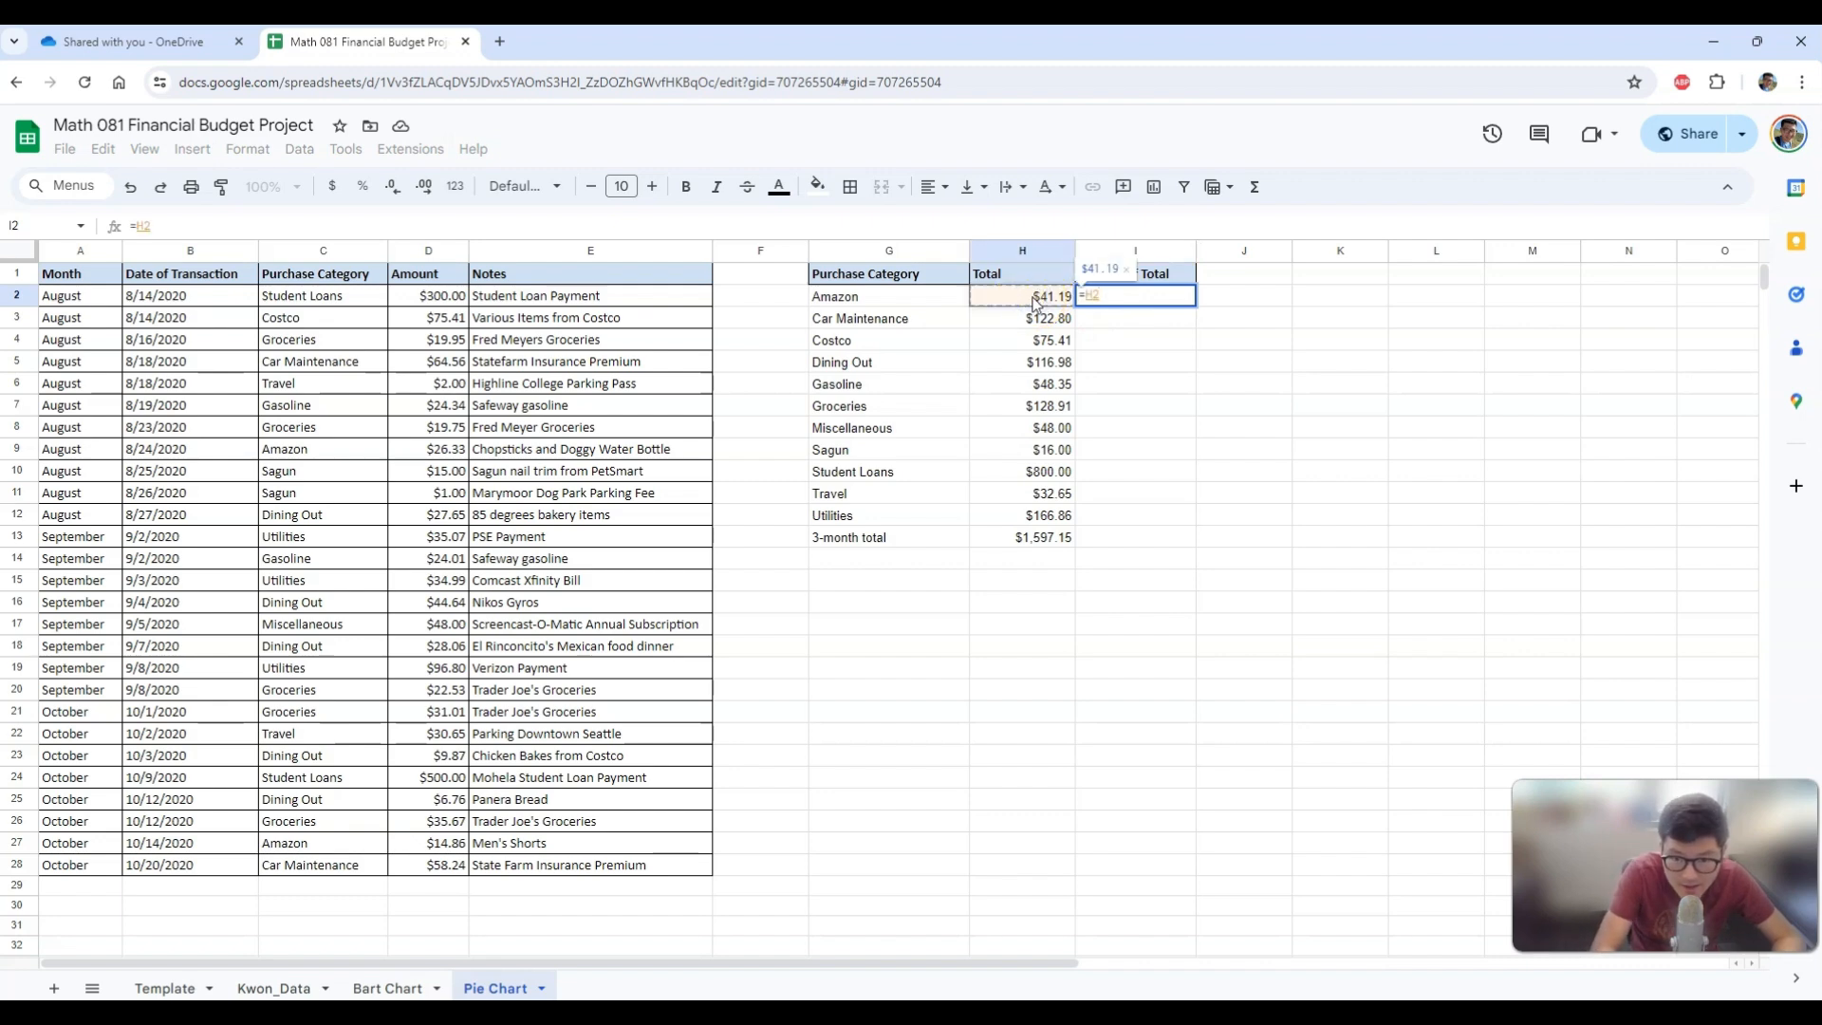
pyautogui.write('/')
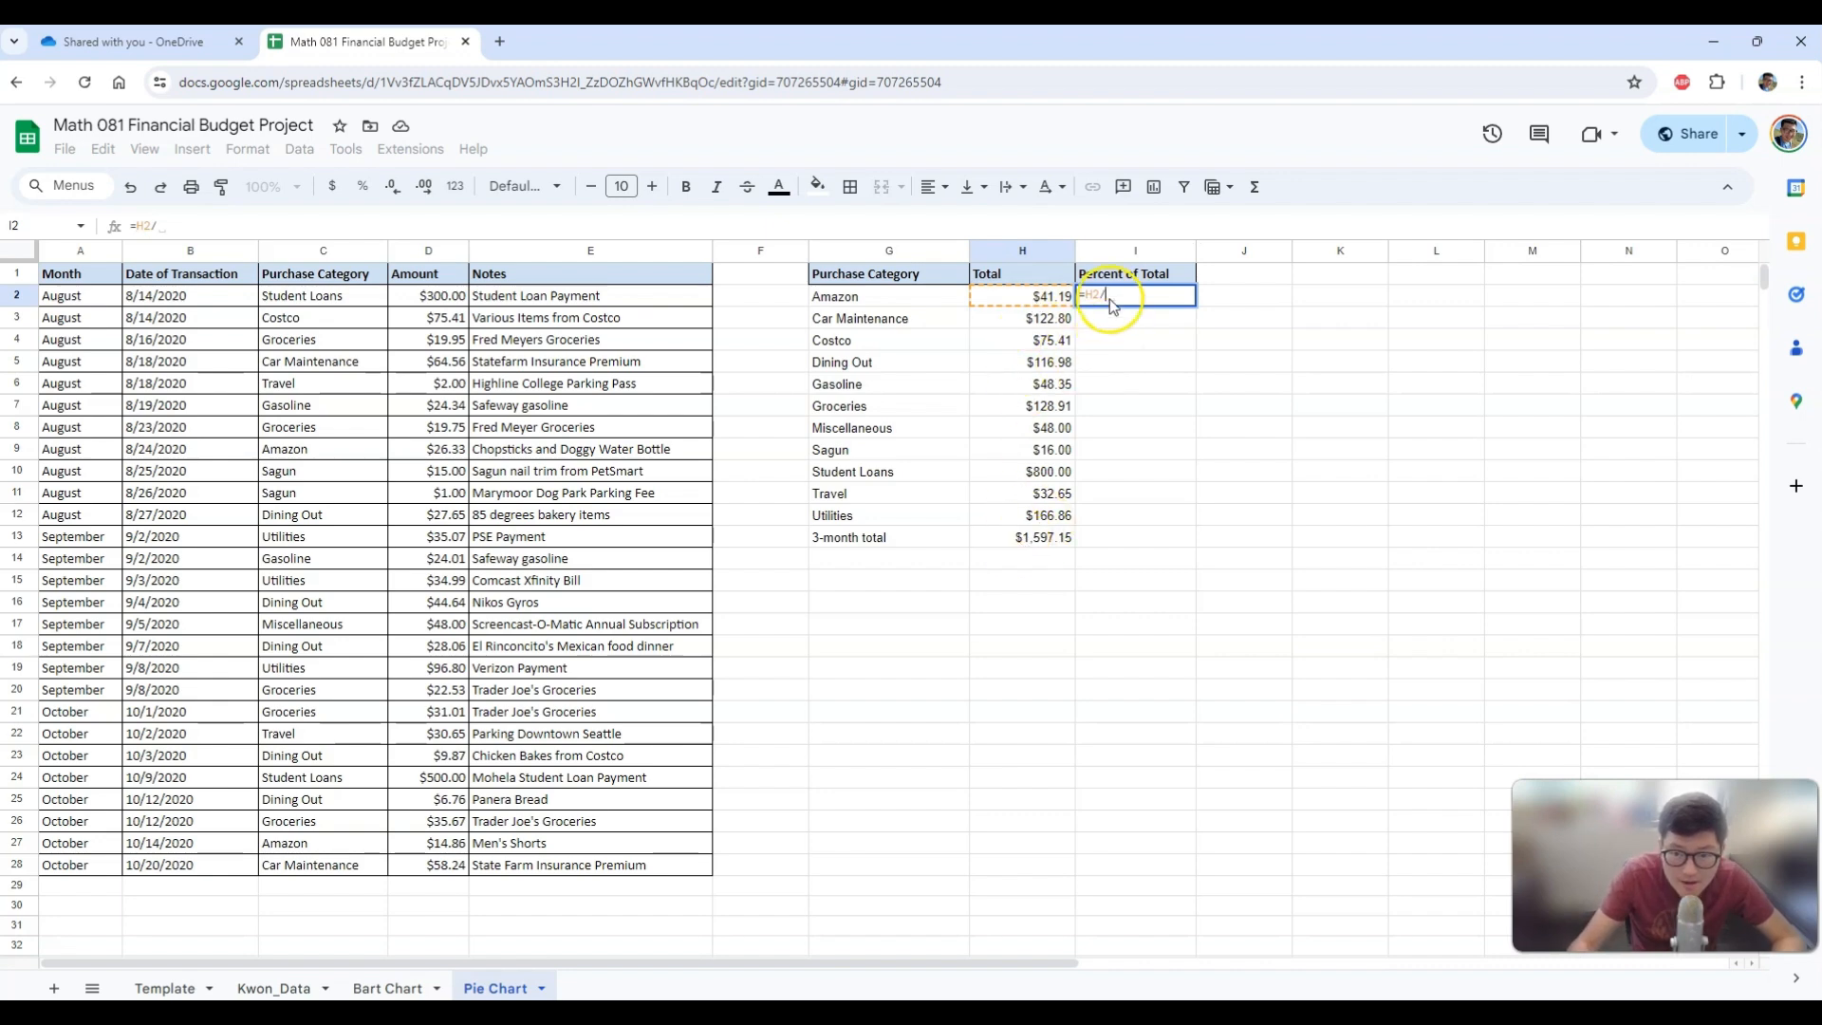
pyautogui.click(1036, 538)
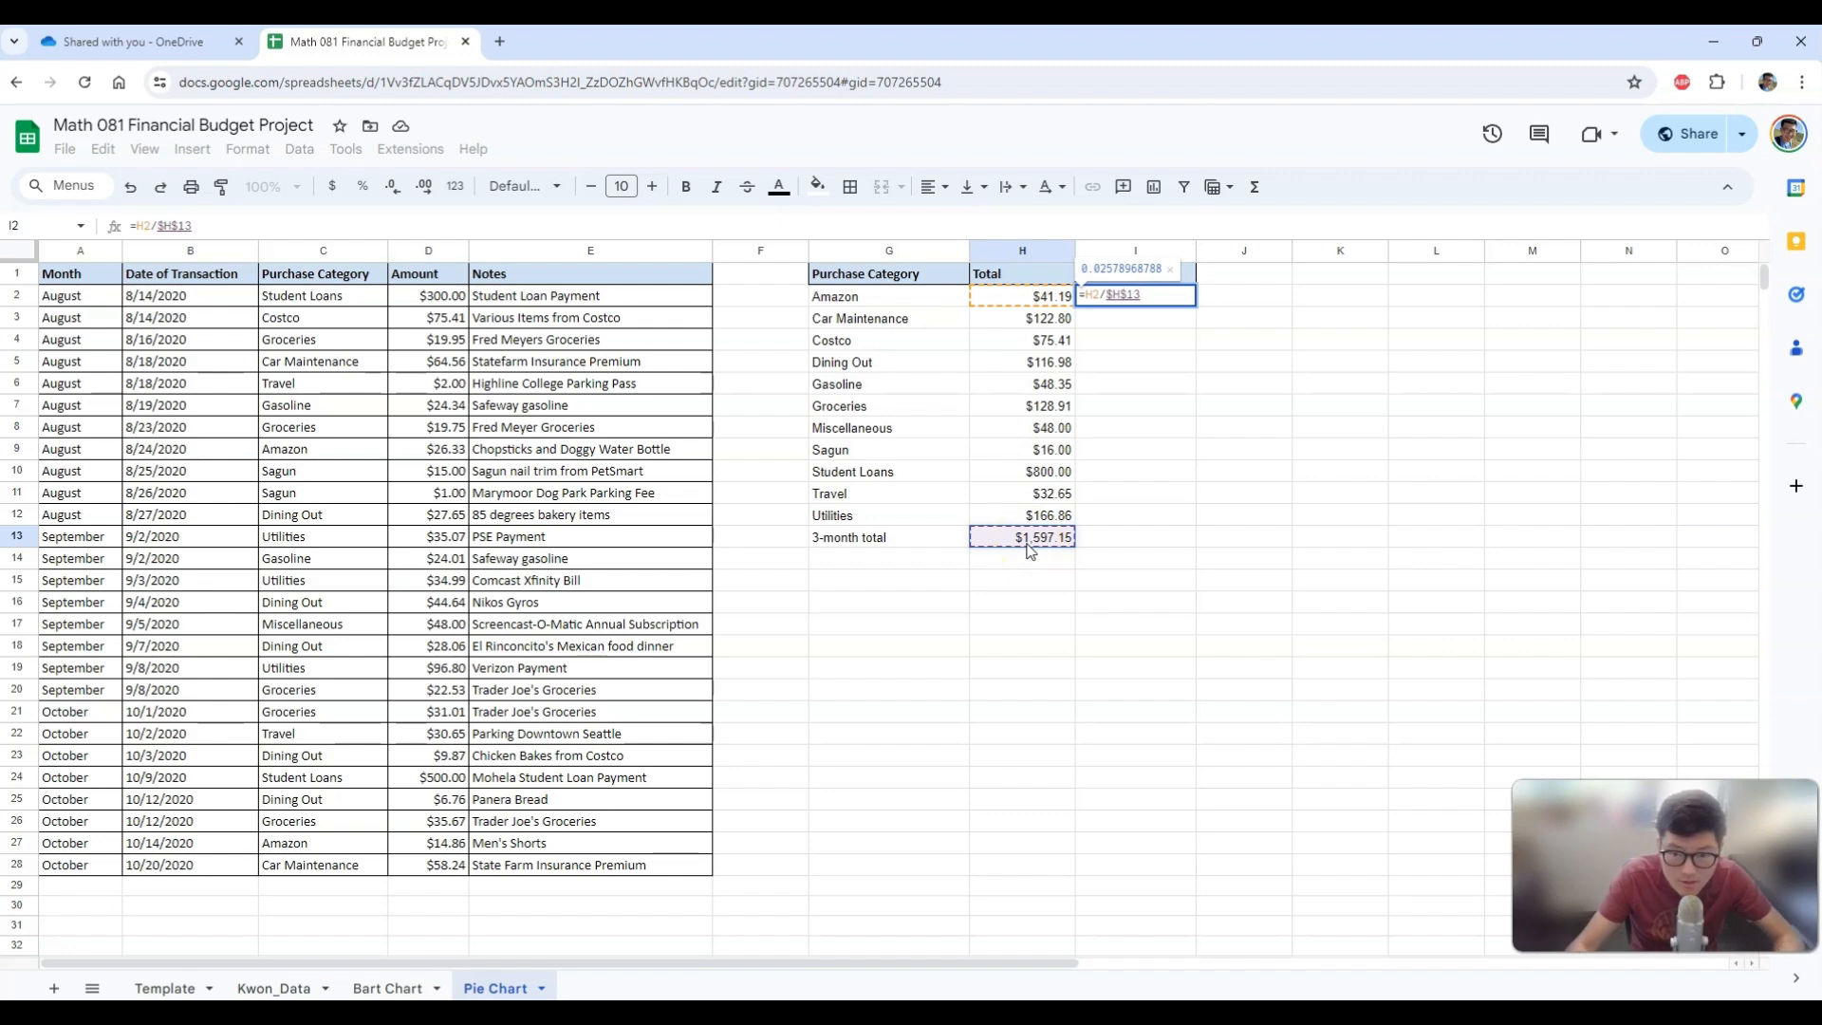
pyautogui.press('Return')
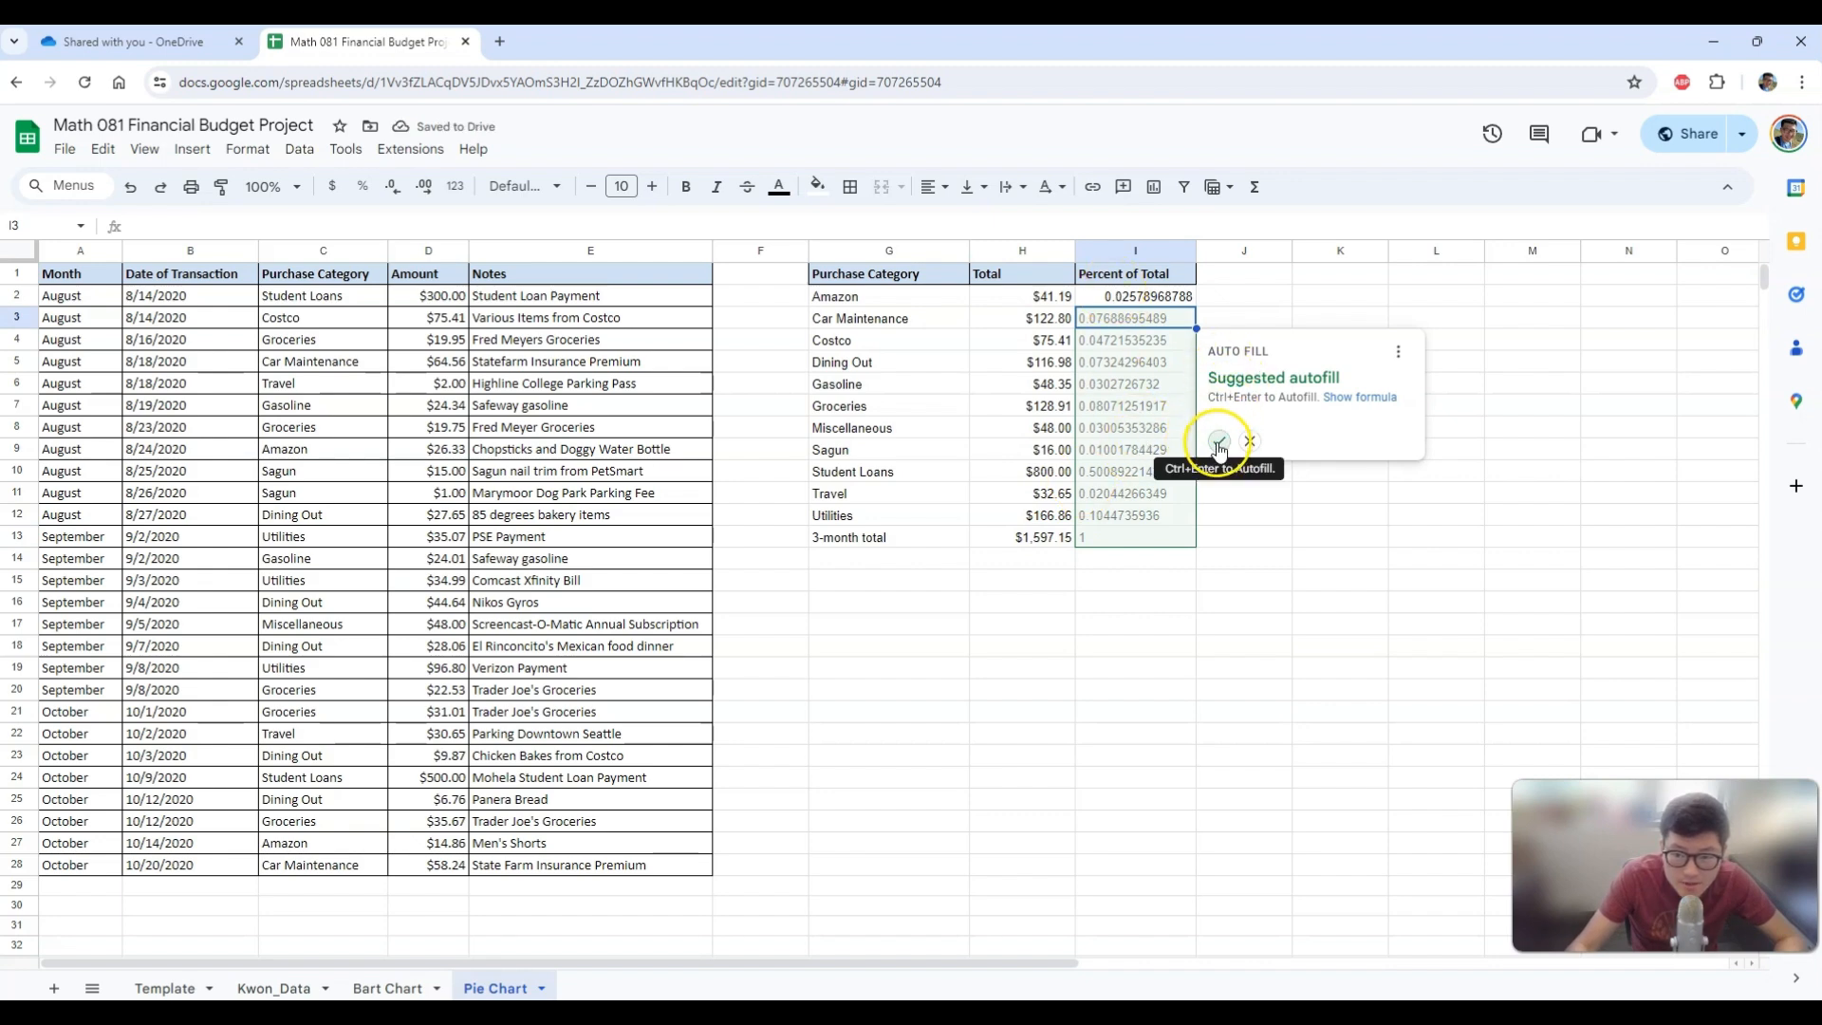
# Accept the suggested autofill of shares down to I13, format I2:I13 as percent, and narrow column I slightly.
pyautogui.click(1218, 442)
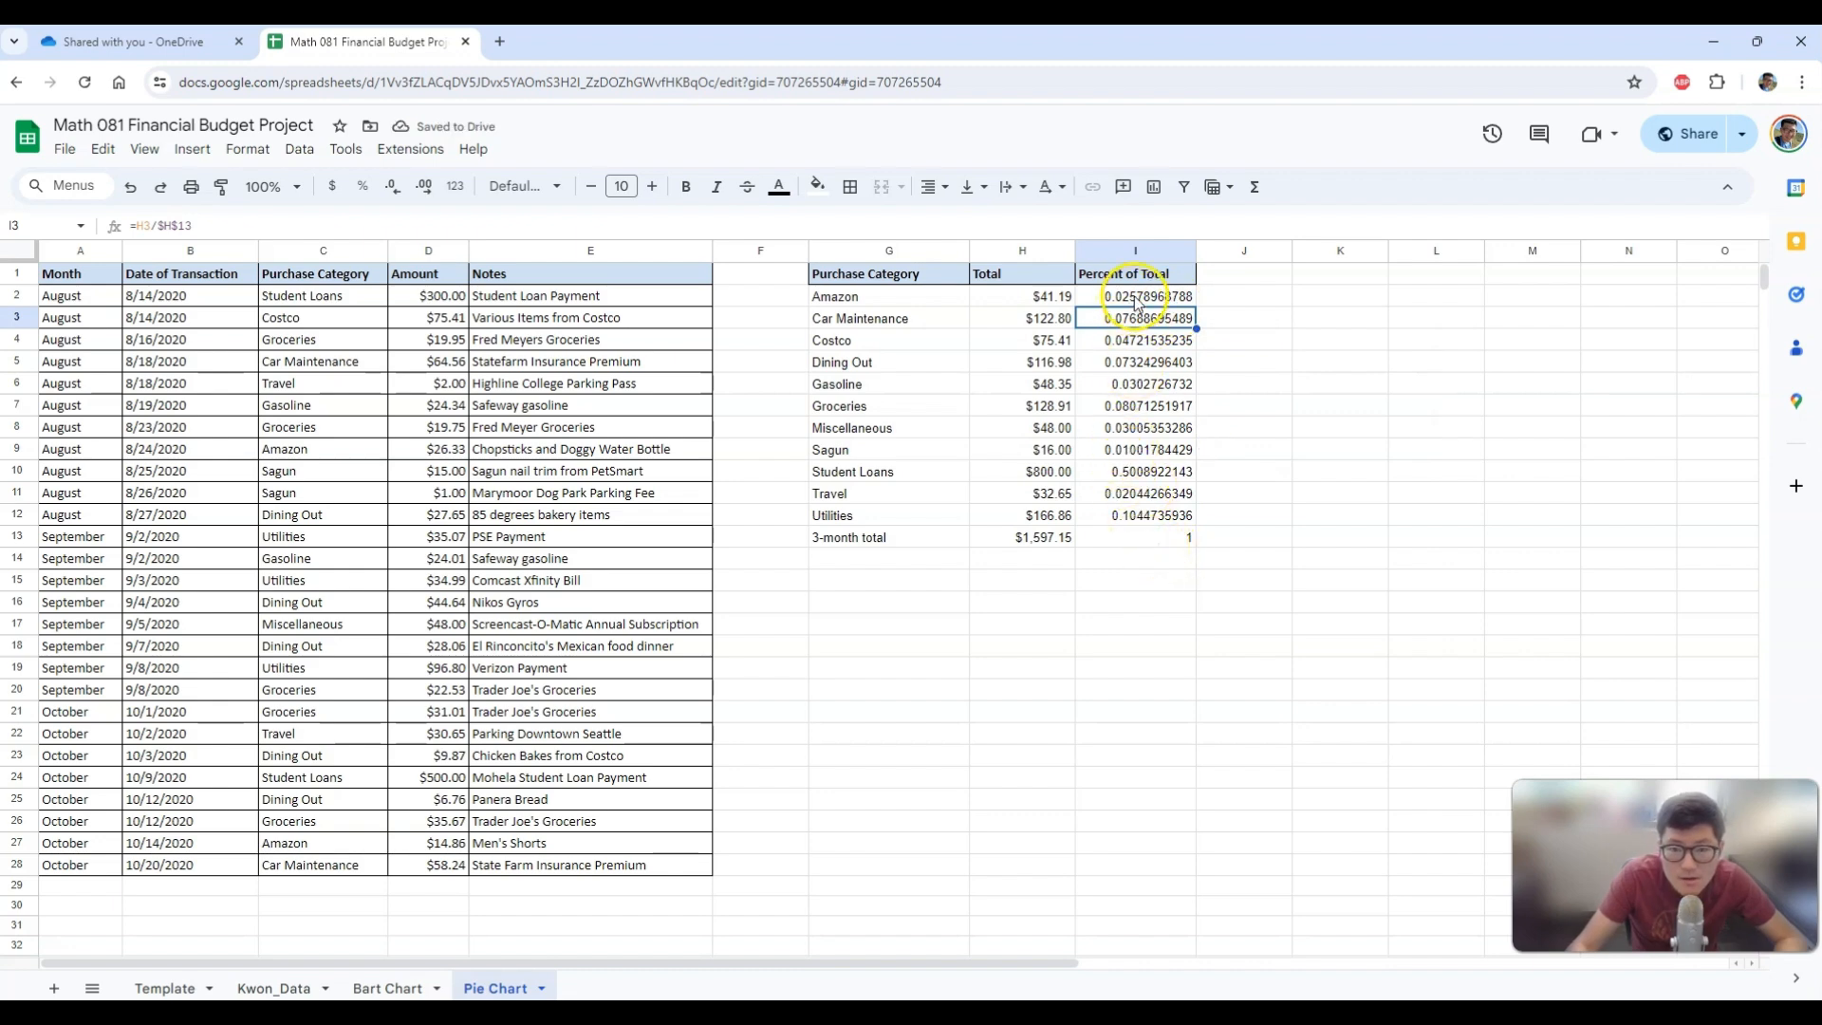
pyautogui.moveTo(1135, 298); pyautogui.dragTo(1141, 537)
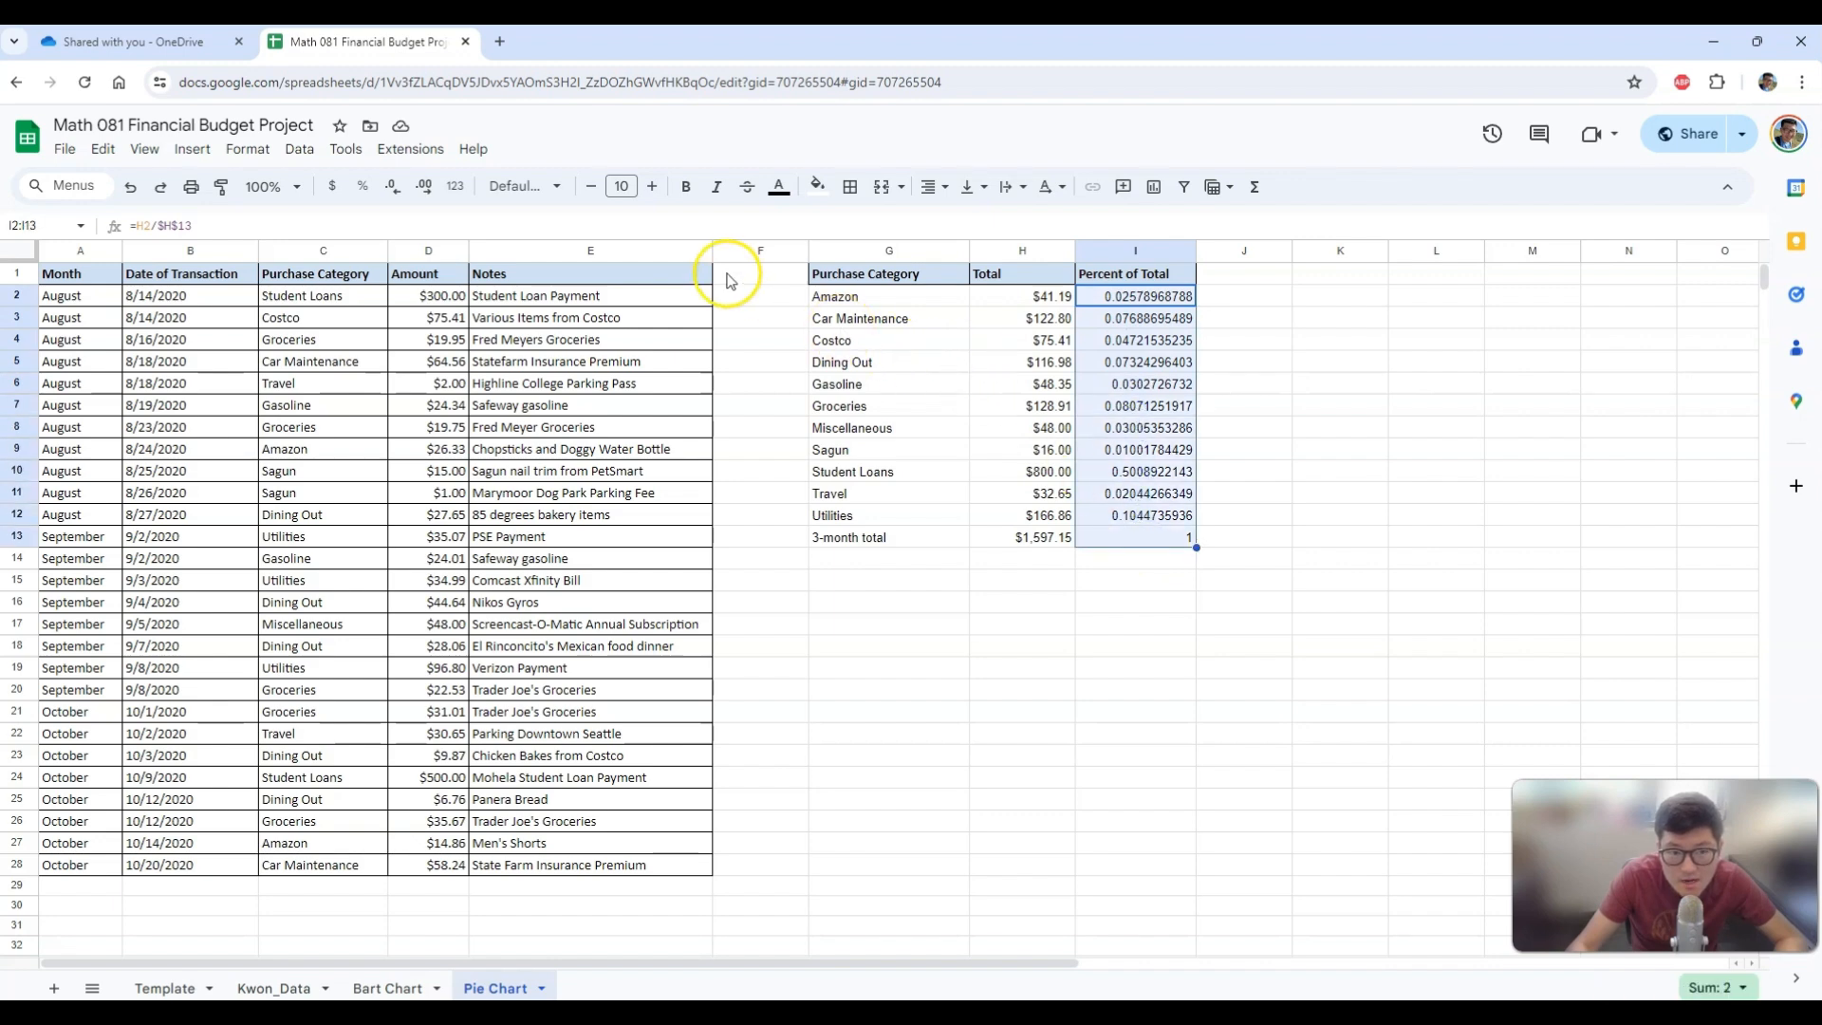
pyautogui.click(363, 189)
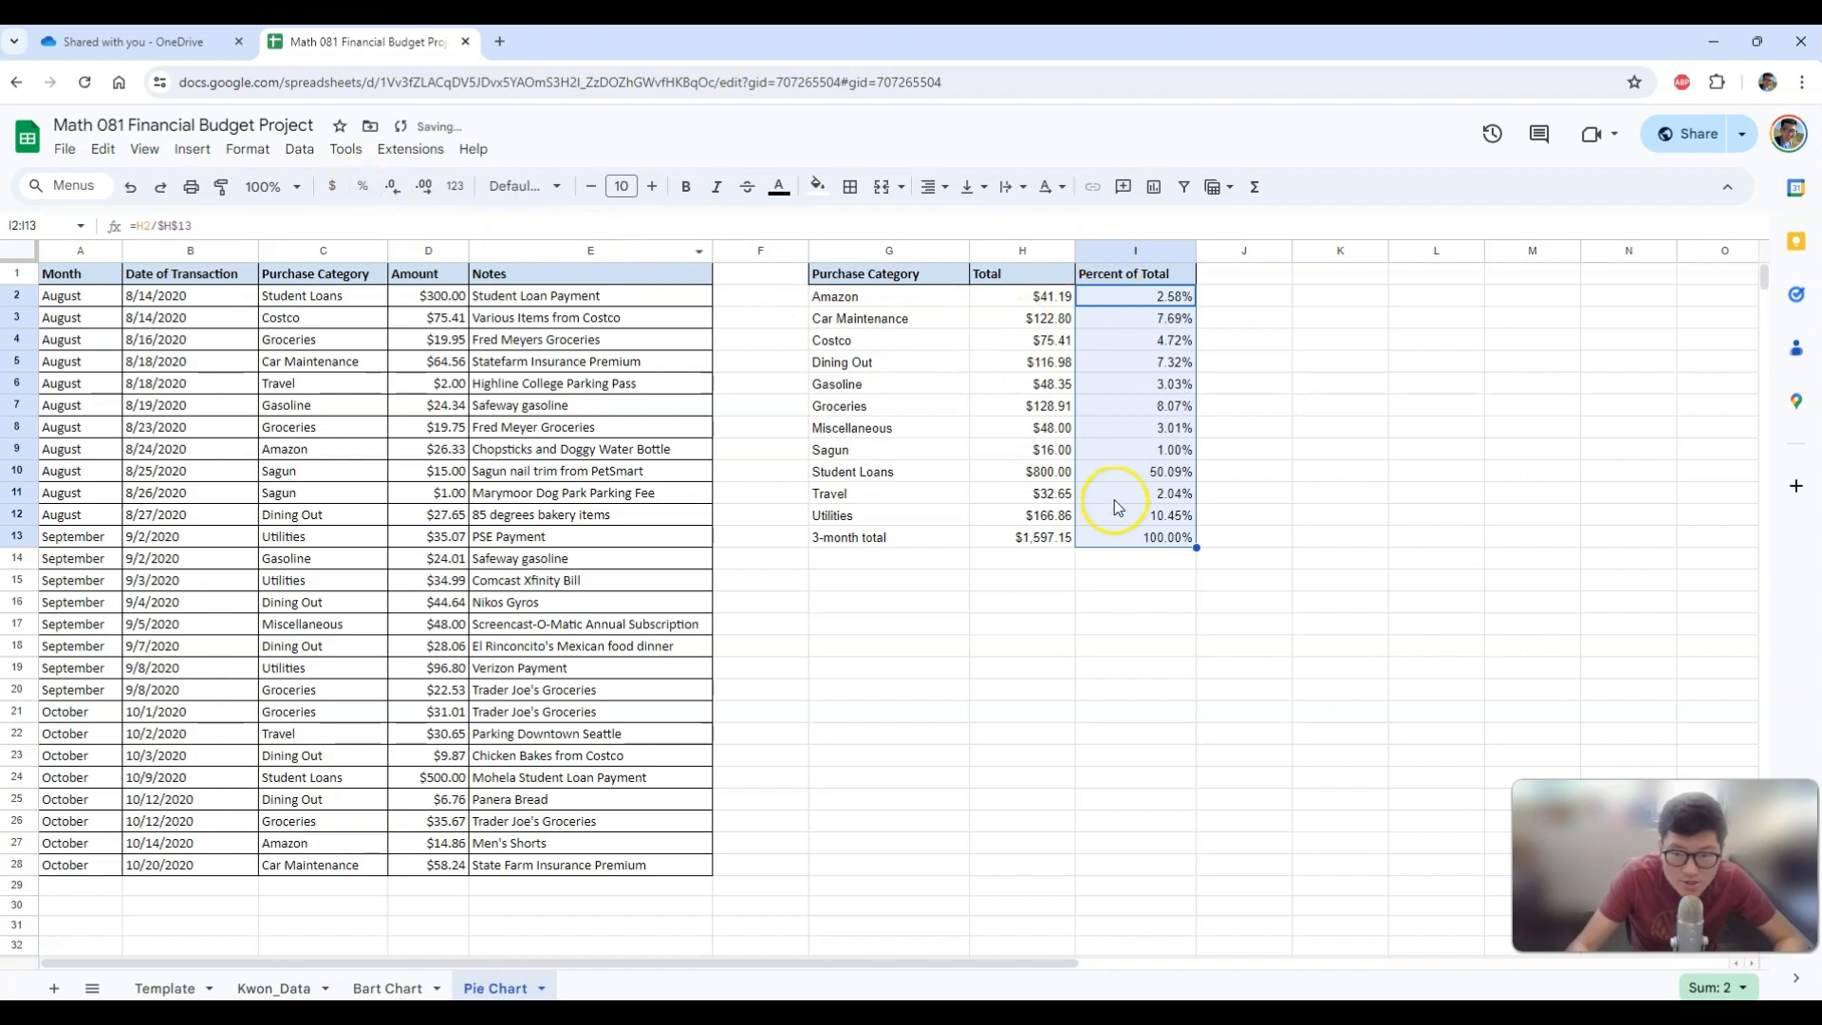
pyautogui.moveTo(1194, 251); pyautogui.dragTo(1181, 252)
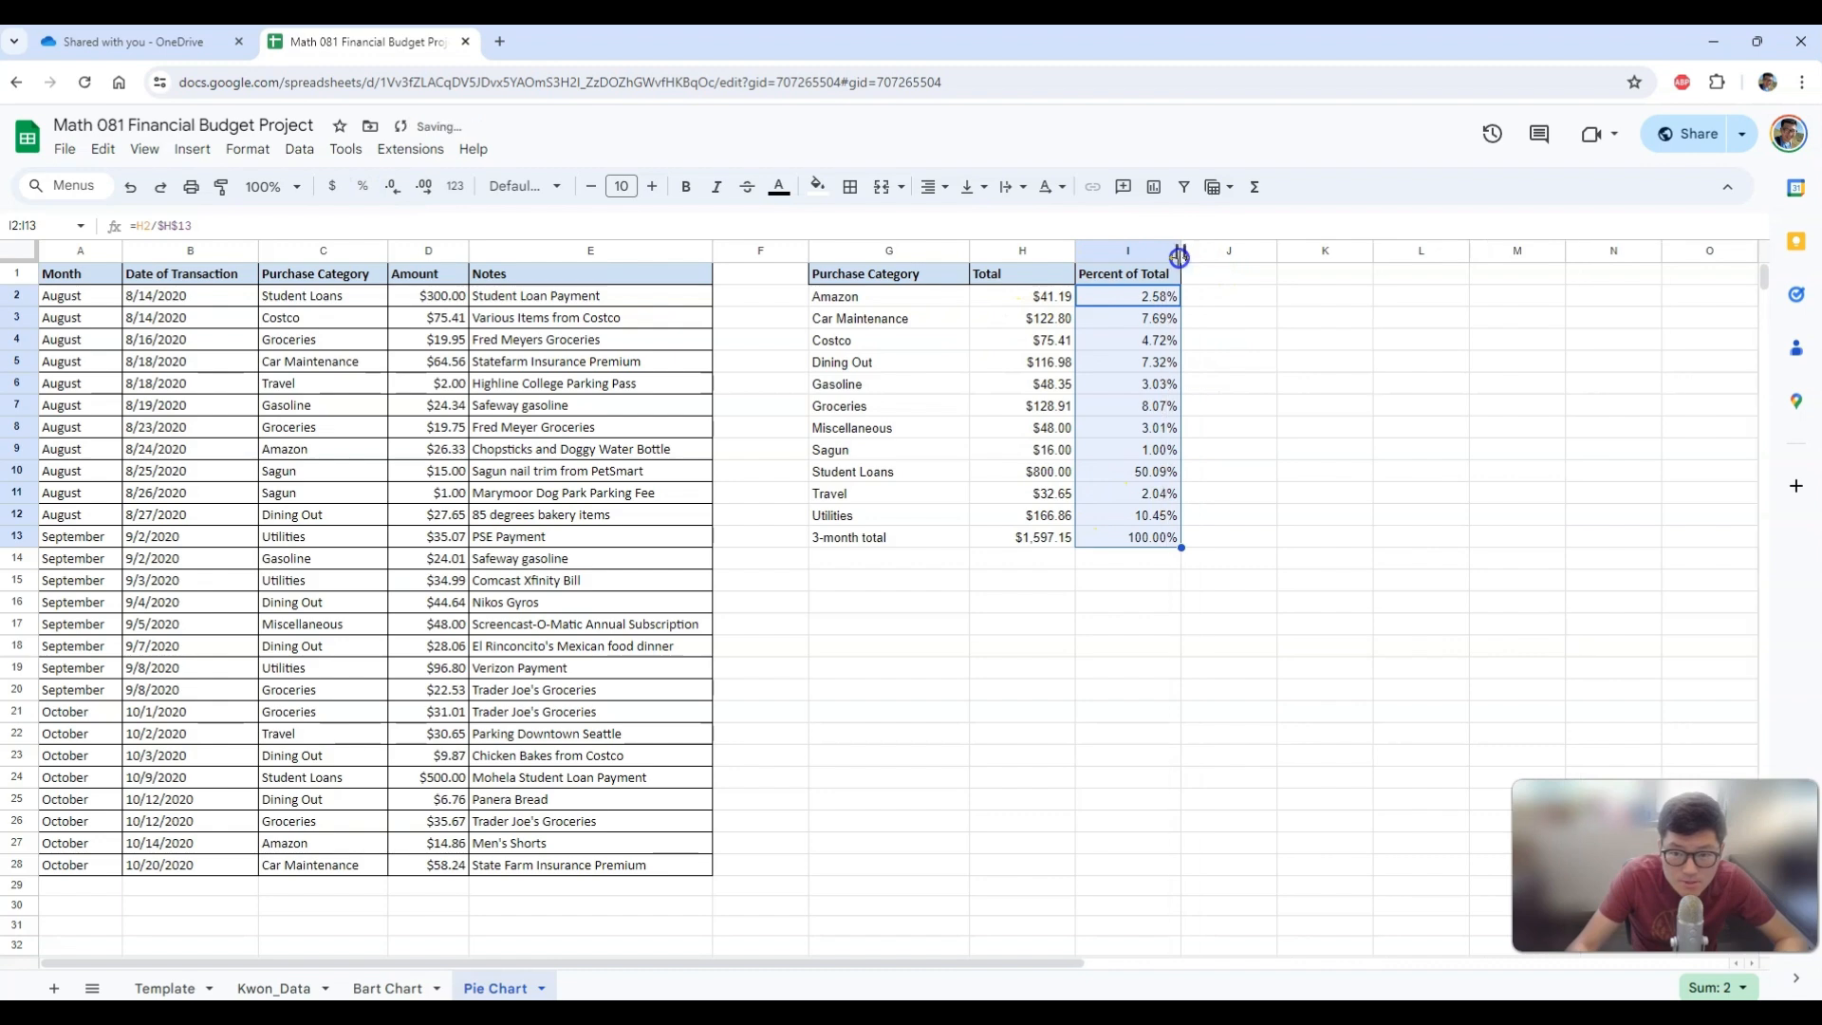
pyautogui.click(1218, 434)
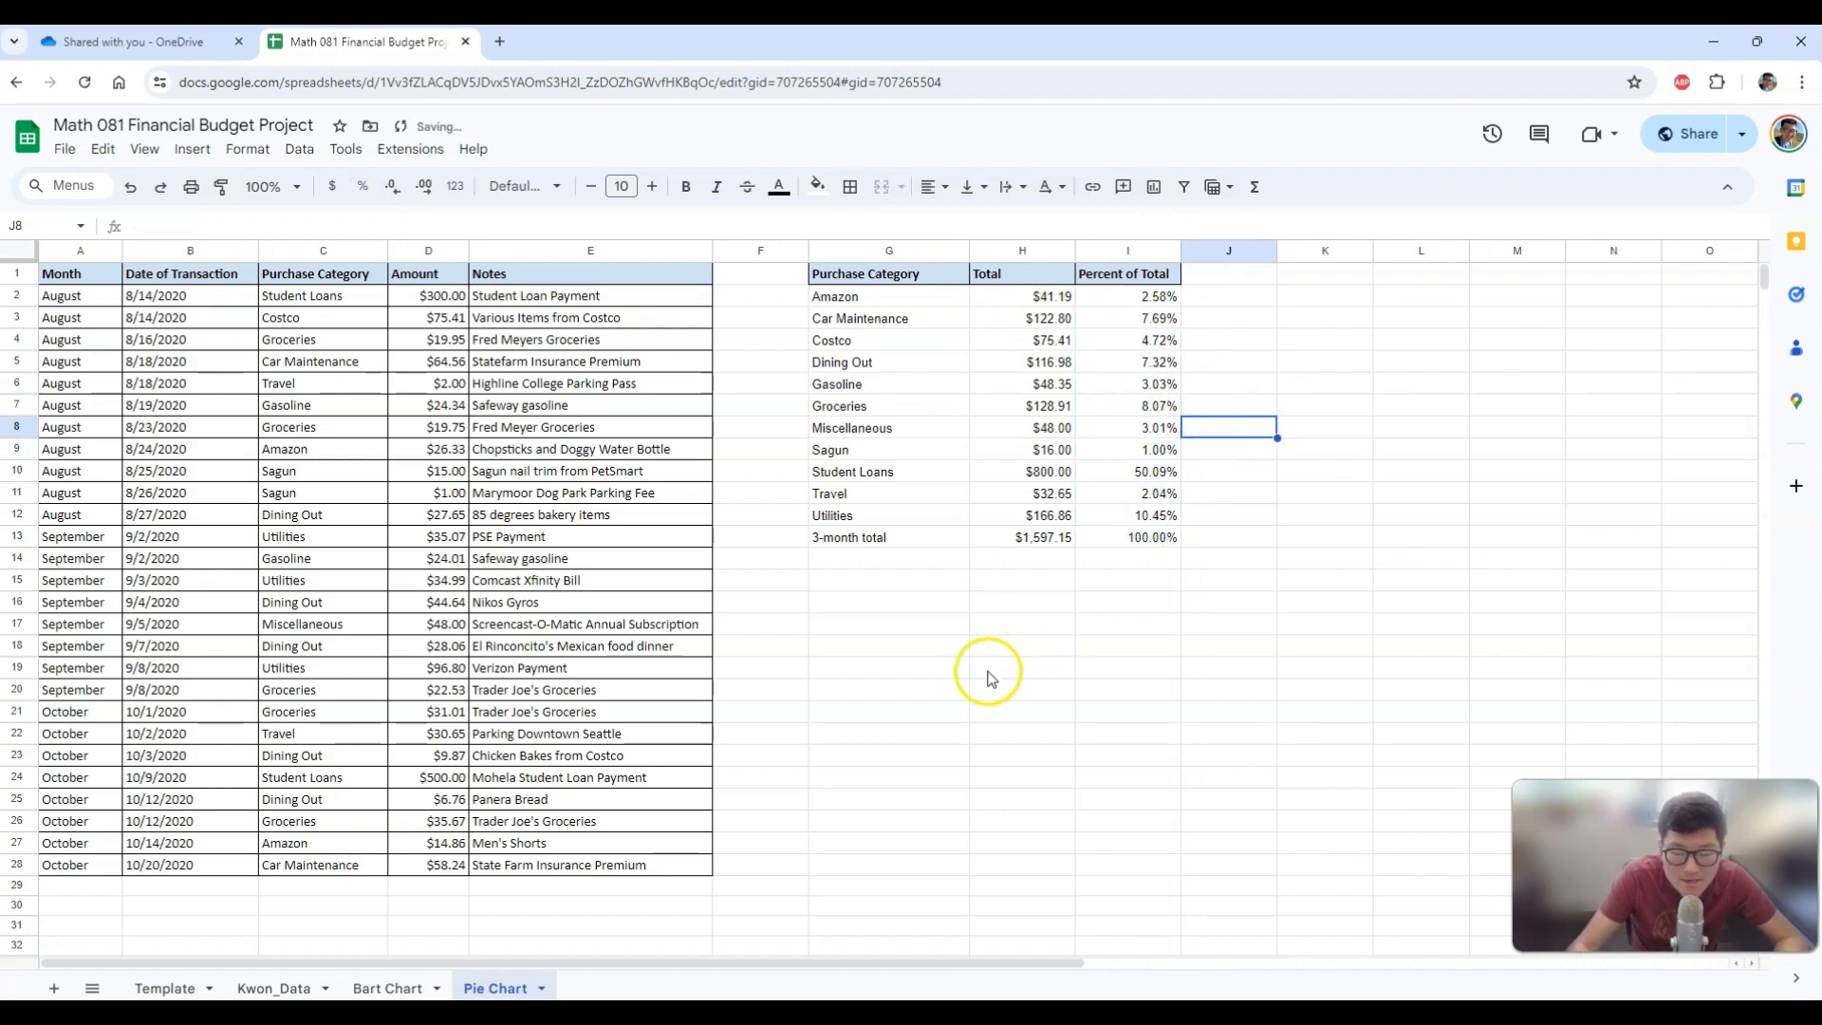
pyautogui.press('Down')
pyautogui.press('Down')
pyautogui.press('Down')
pyautogui.press('Down')
pyautogui.press('Down')
pyautogui.press('Down')
pyautogui.press('Down')
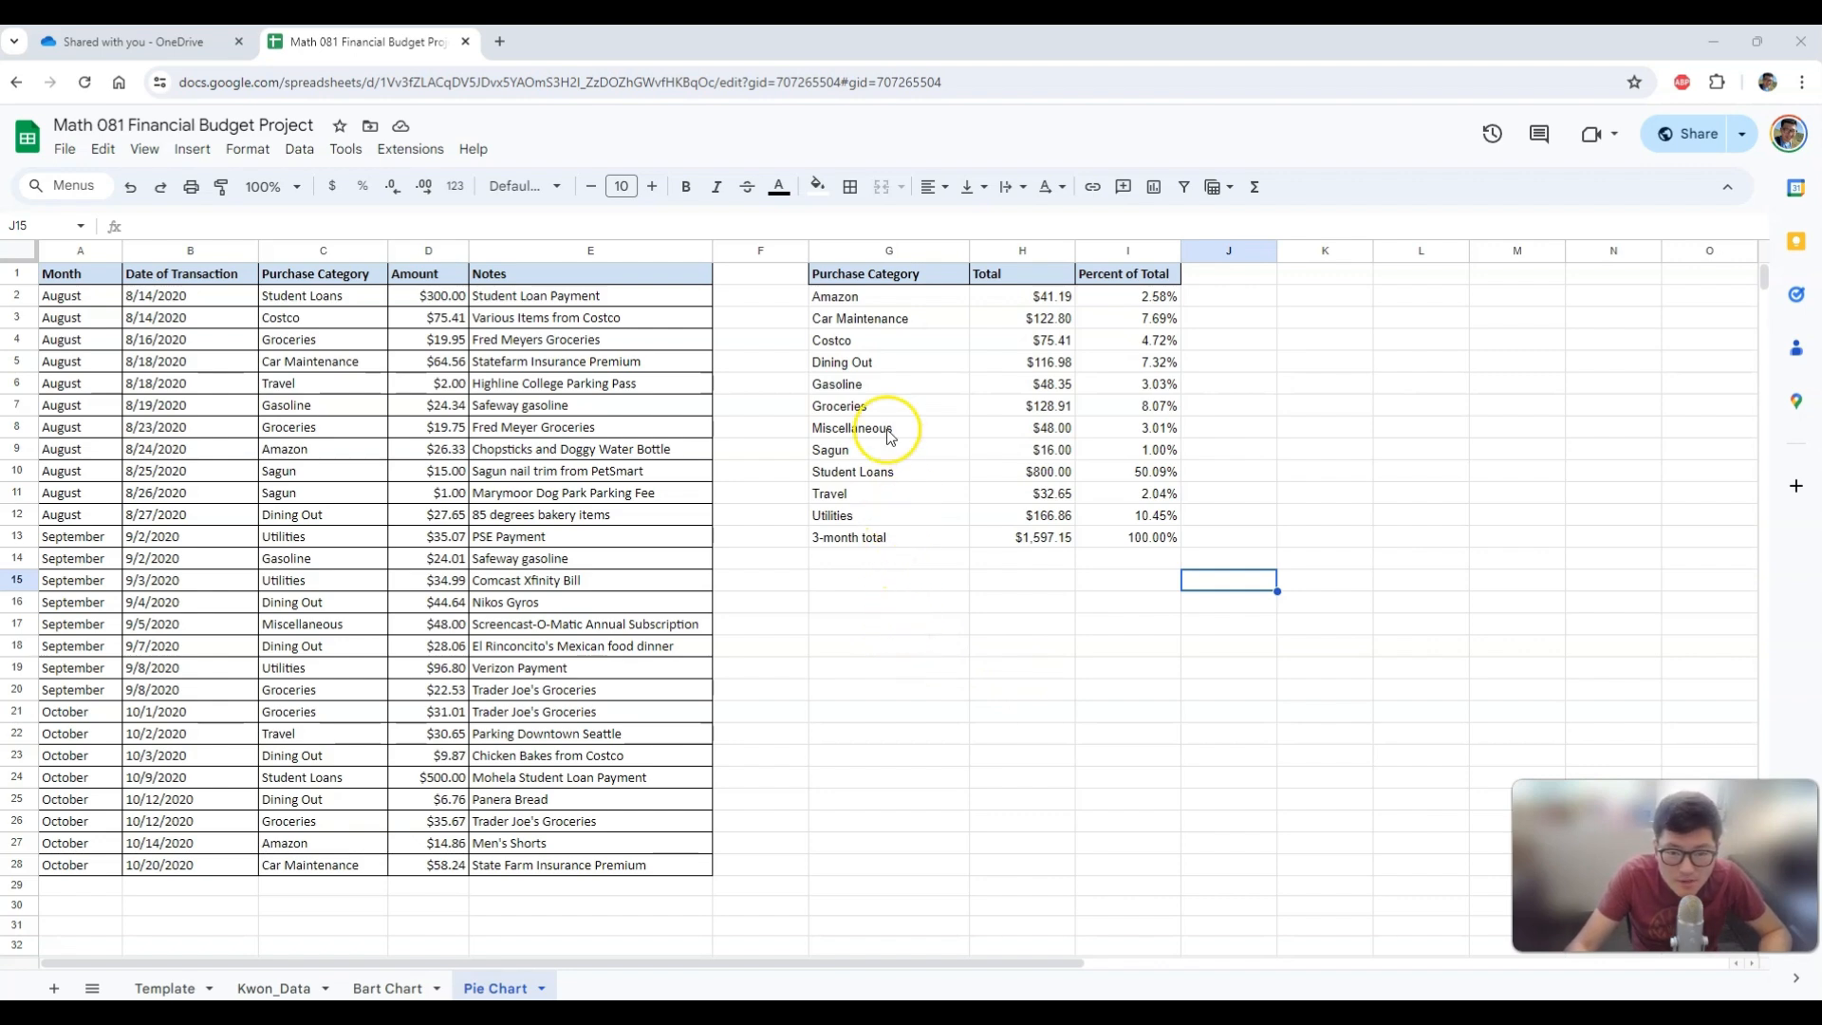
# Insert a chart from the categories in G2:G12 and the percentages in I2:I12, leaving out the total row.
pyautogui.moveTo(885, 302); pyautogui.dragTo(881, 518)
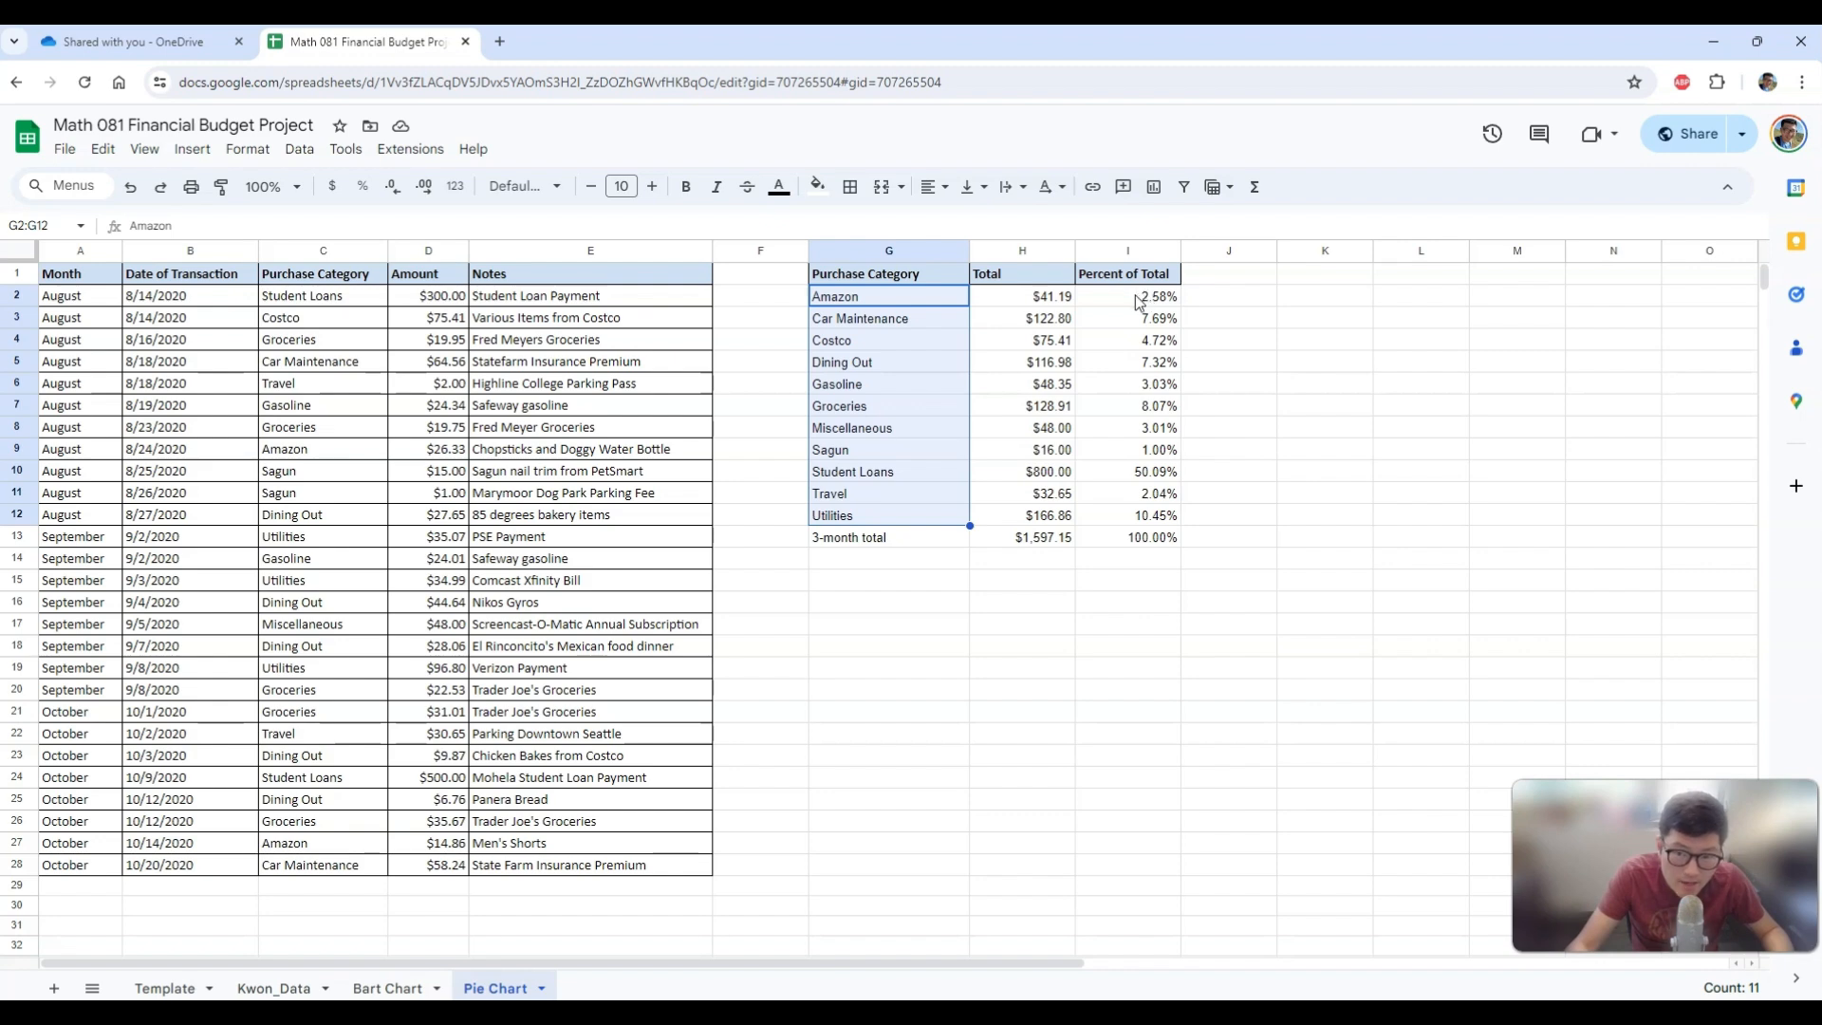
pyautogui.moveTo(1139, 300); pyautogui.dragTo(1141, 513)
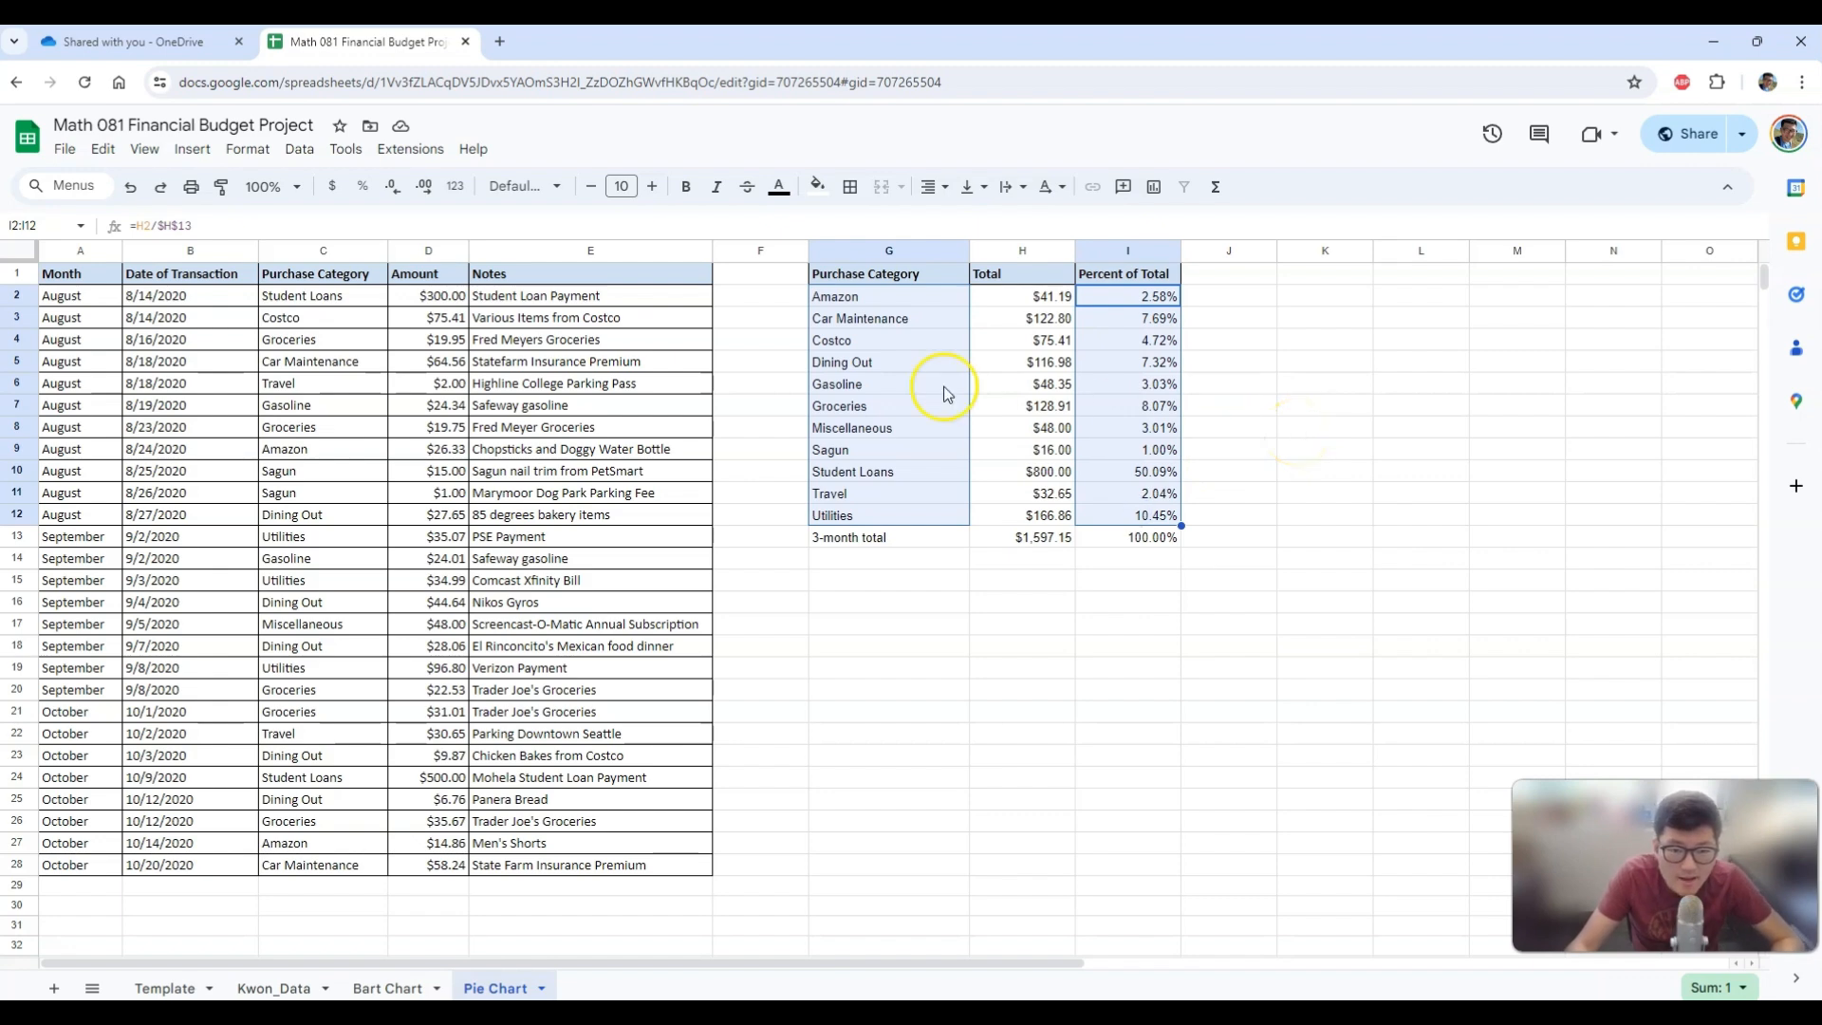
pyautogui.click(190, 152)
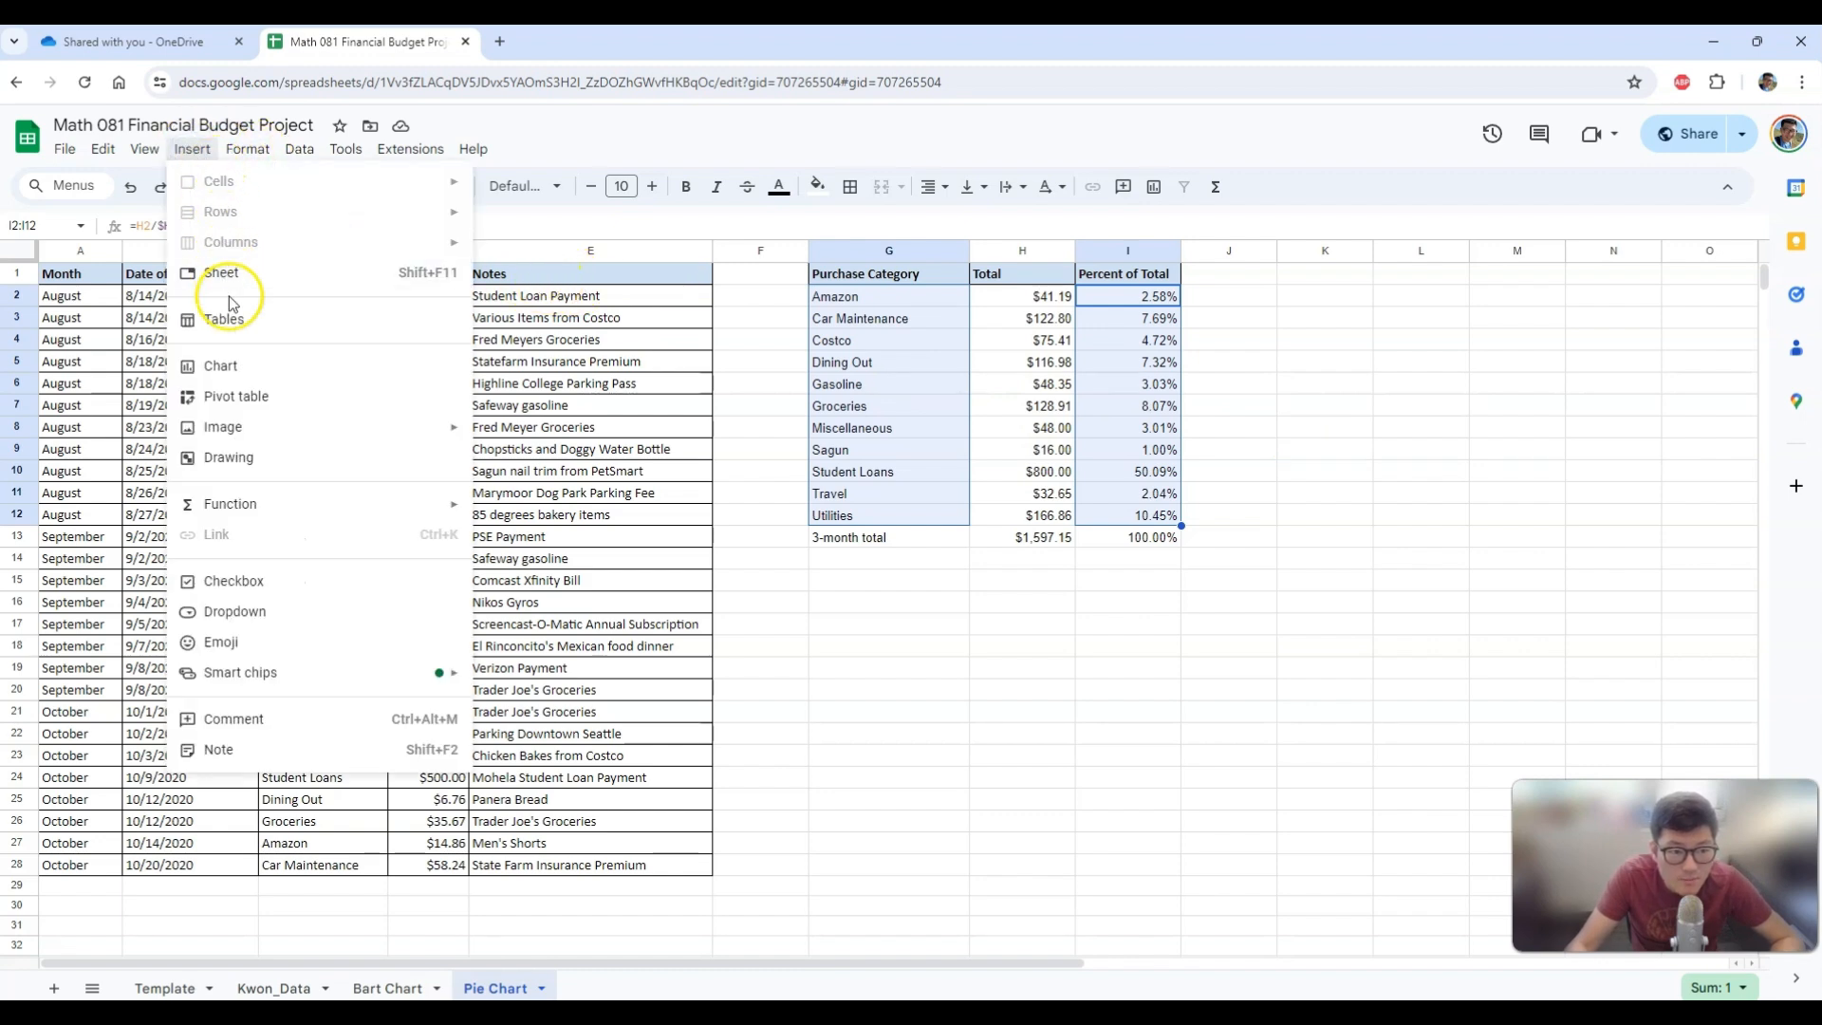
pyautogui.click(233, 375)
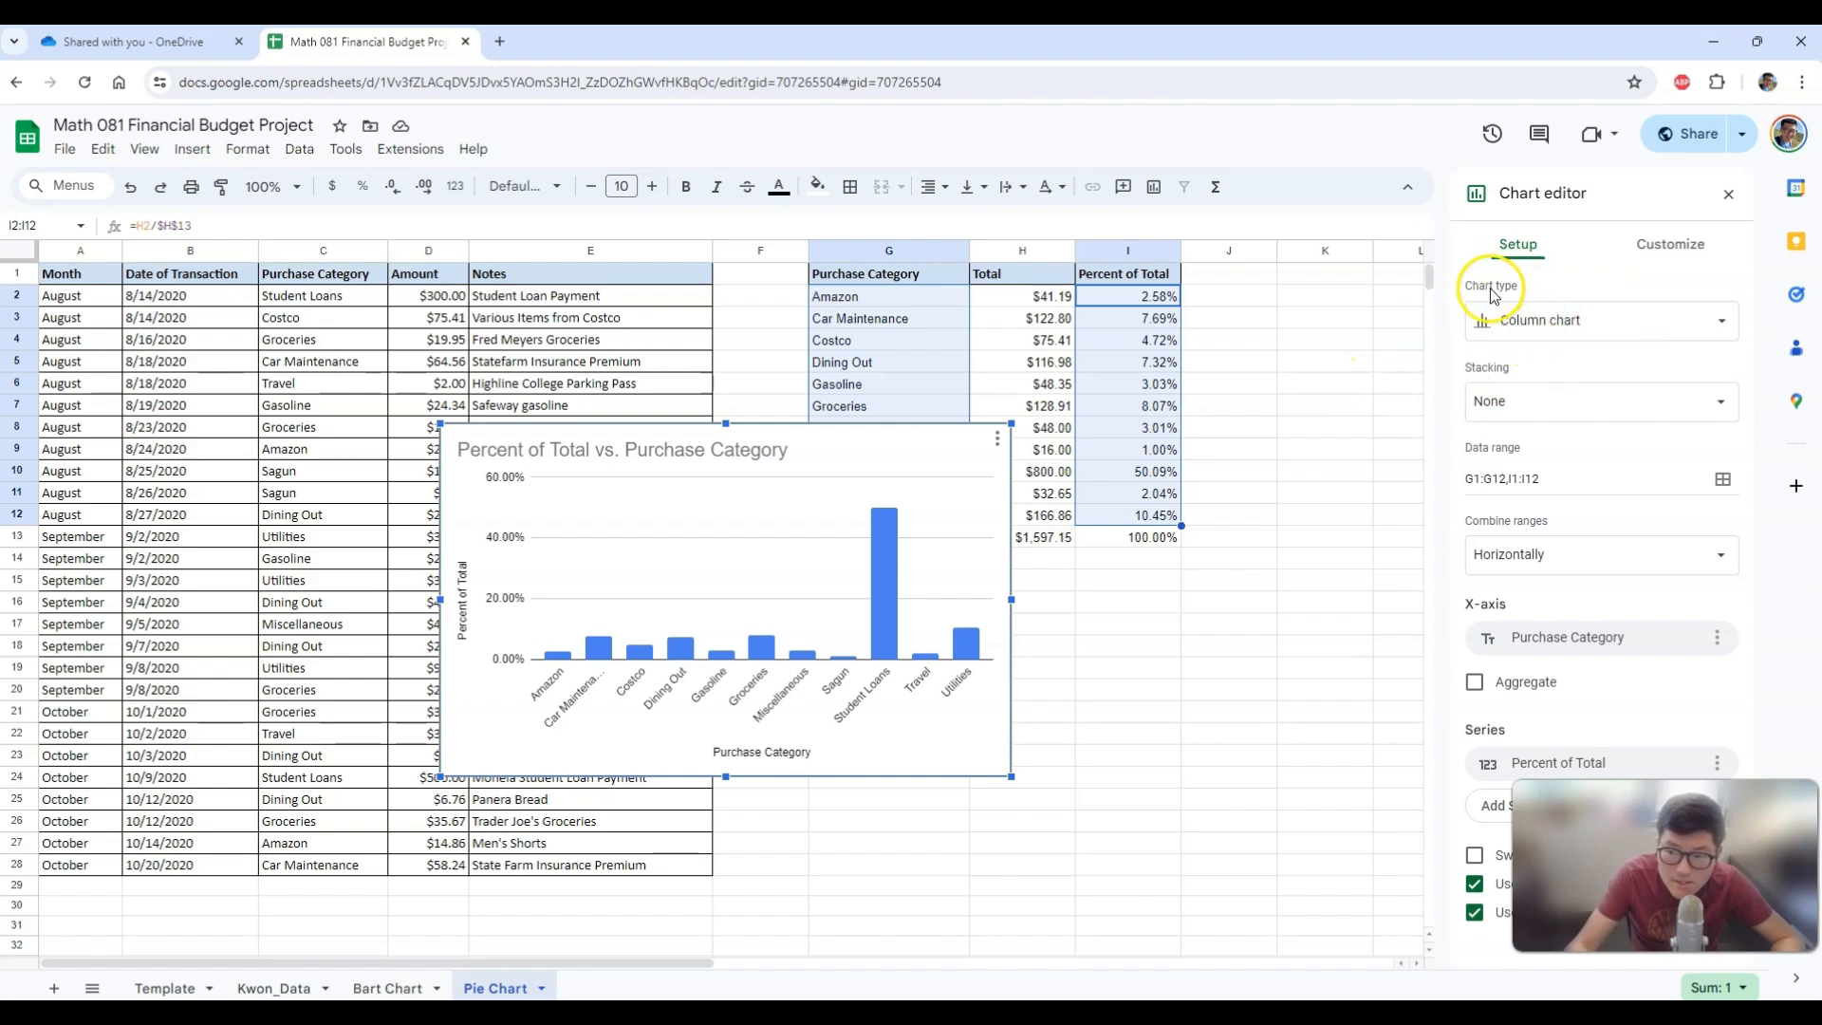
# Change the new chart to a pie chart and move it below the category summary table.
pyautogui.click(1723, 323)
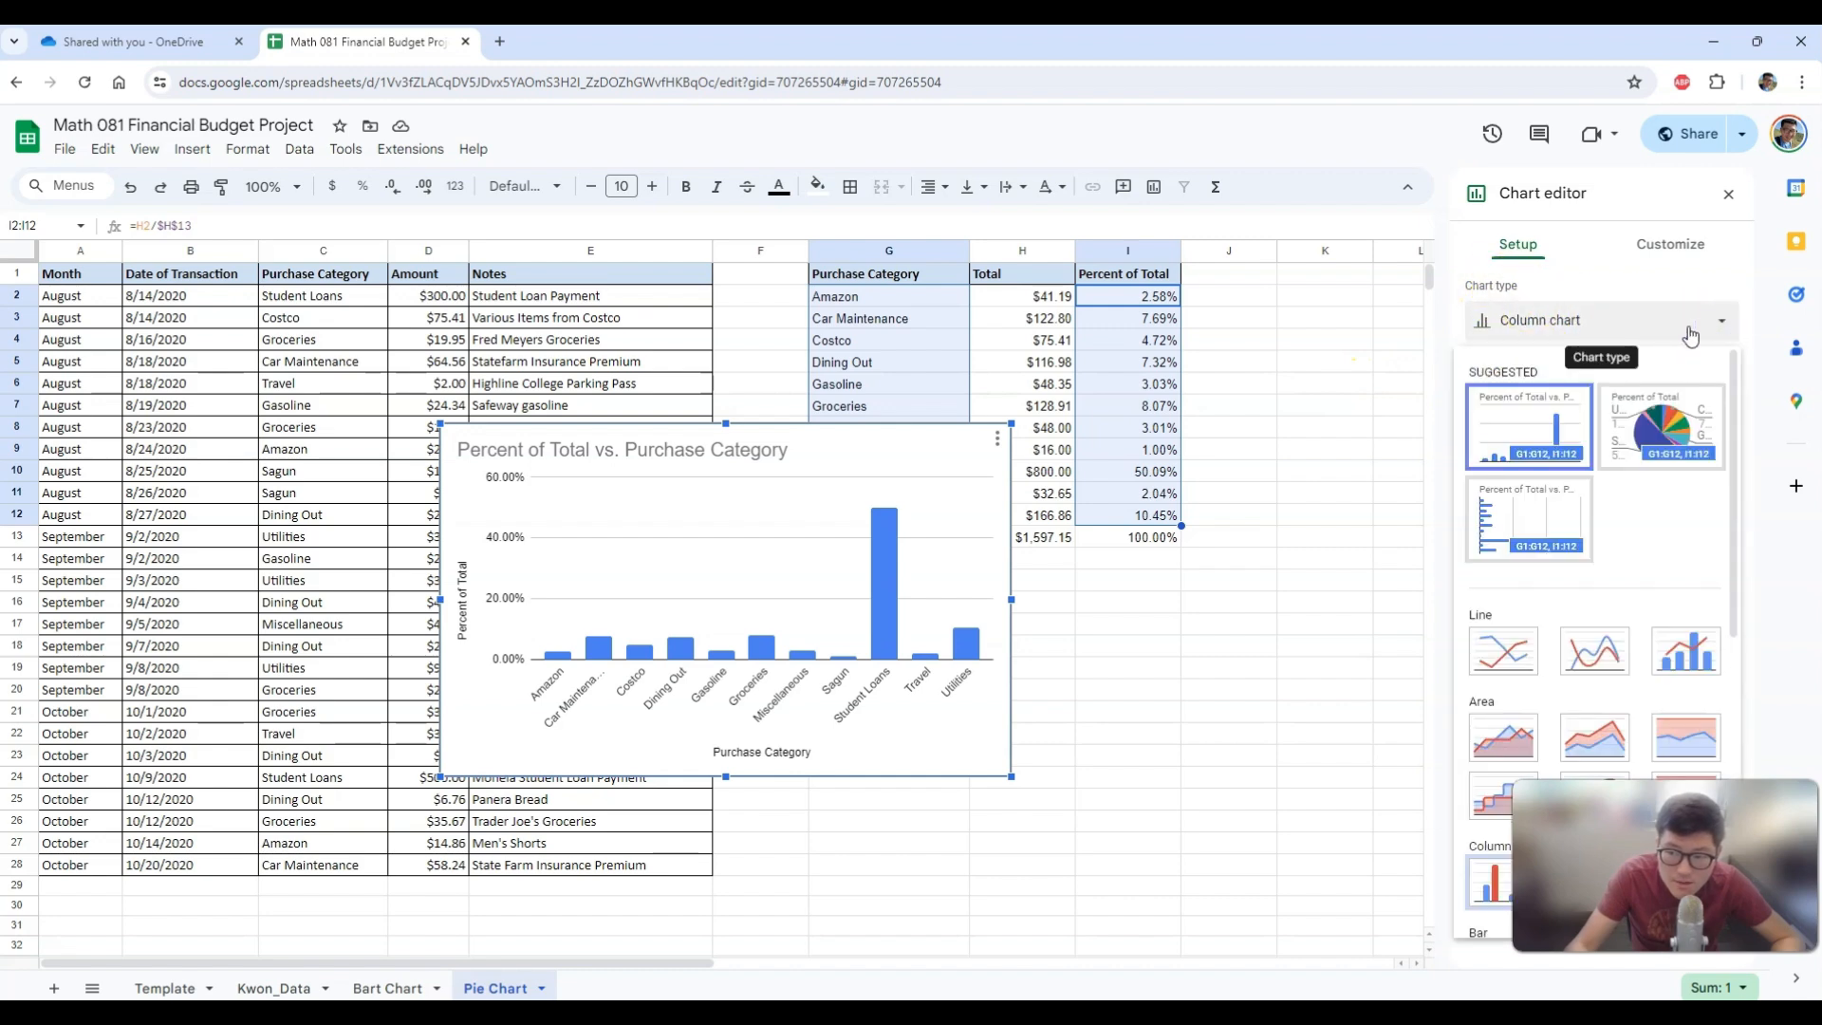
pyautogui.click(1636, 443)
pyautogui.click(1635, 443)
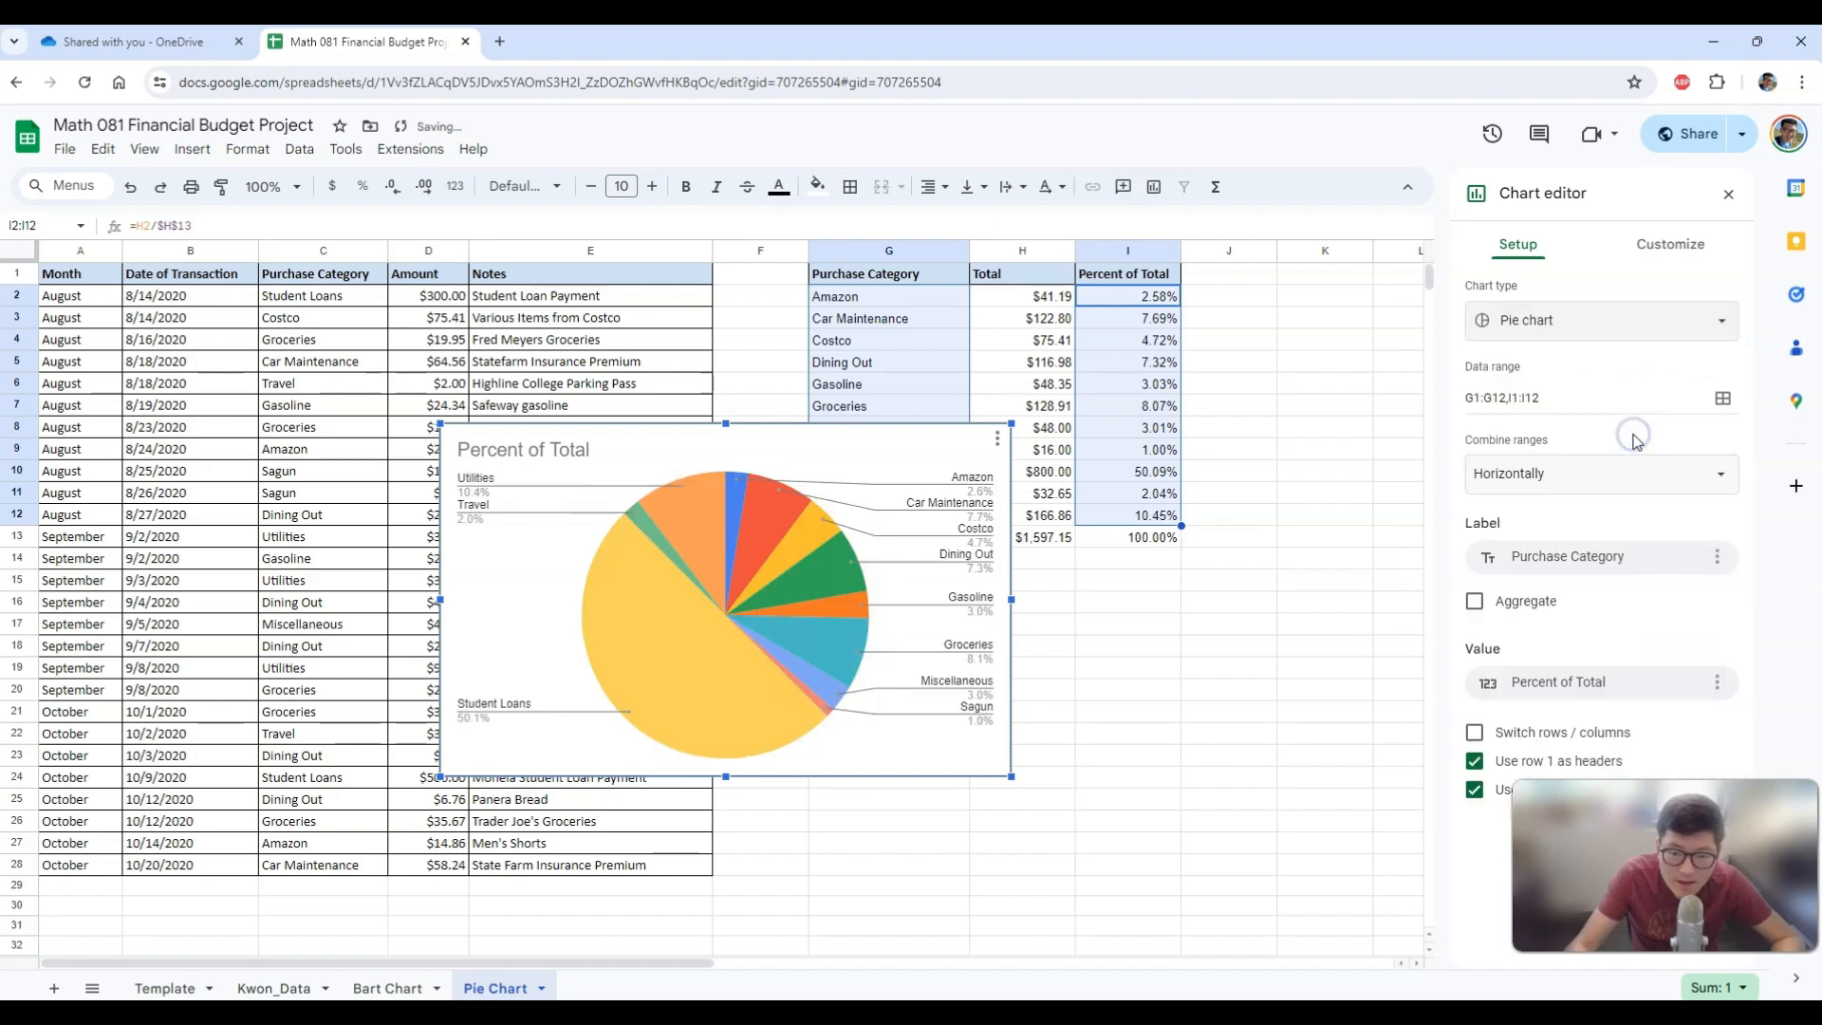
pyautogui.moveTo(861, 453); pyautogui.dragTo(1096, 568)
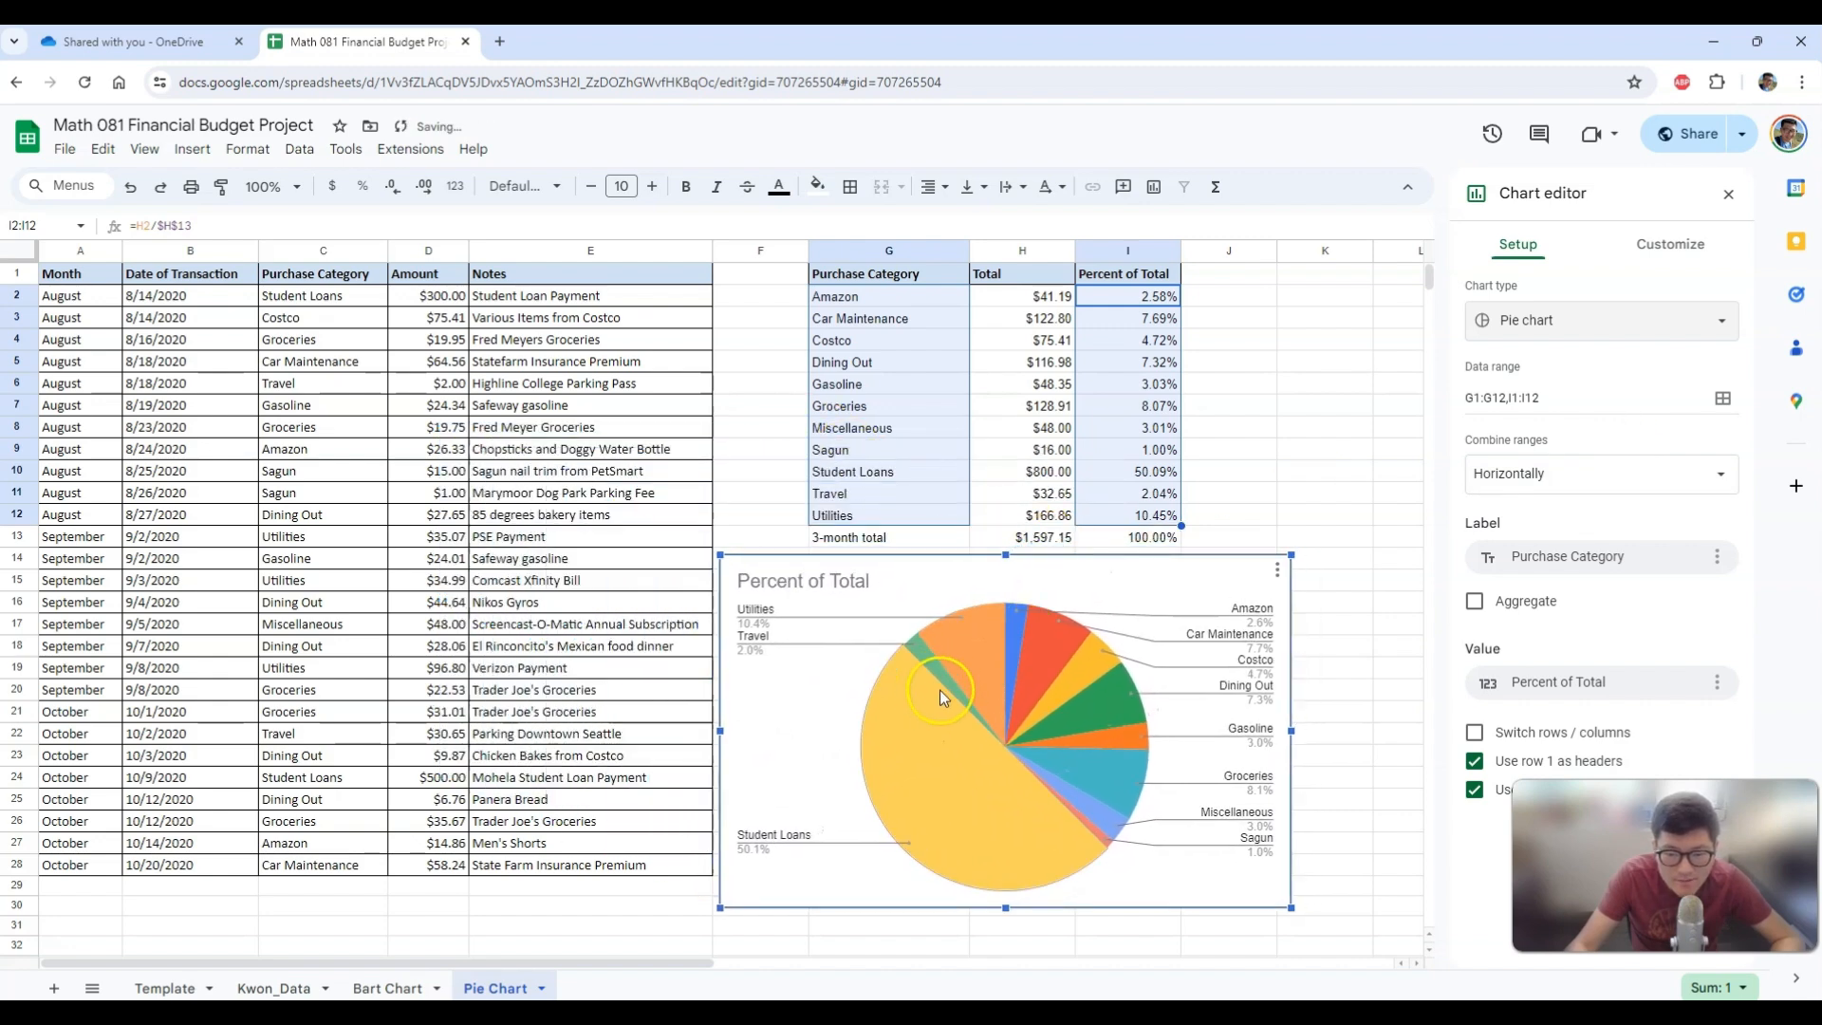
# Following the sample pie chart in the OneDrive PDF, title the spreadsheet's chart "Purchase Category Pie Chart" and close the chart editor.
pyautogui.click(161, 41)
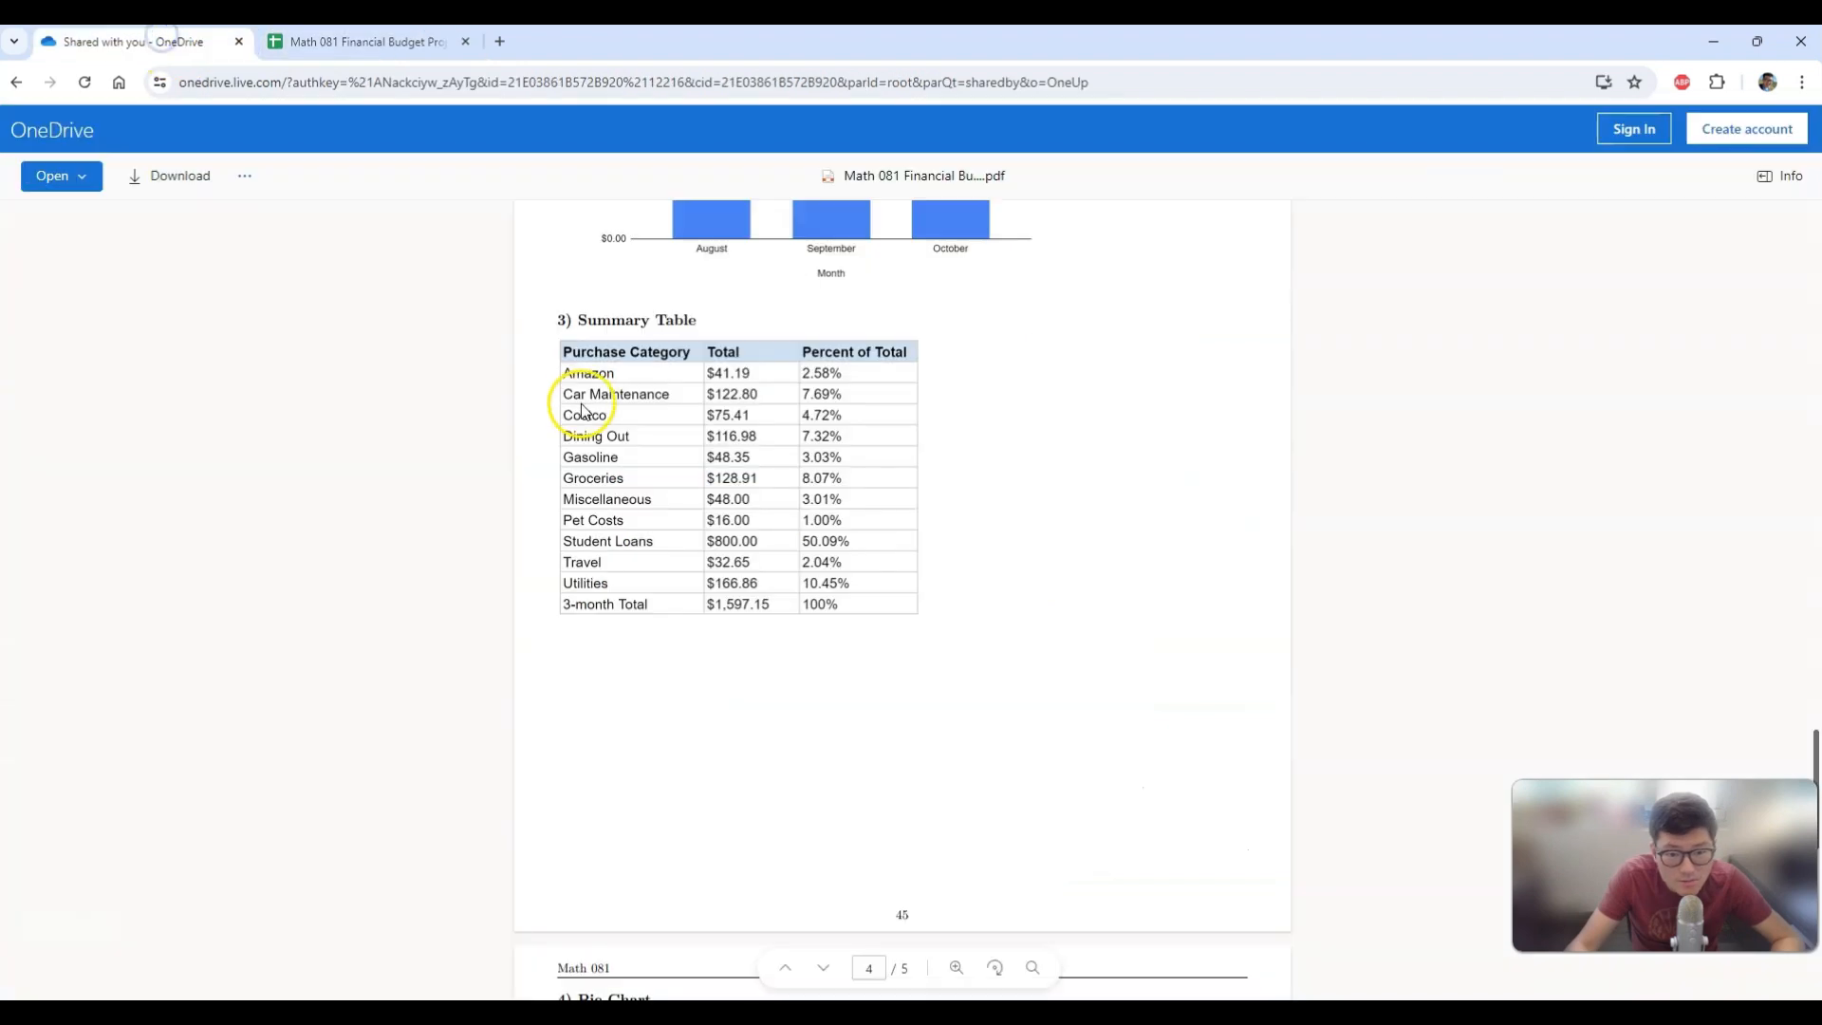
pyautogui.scroll(-7, 594, 440)
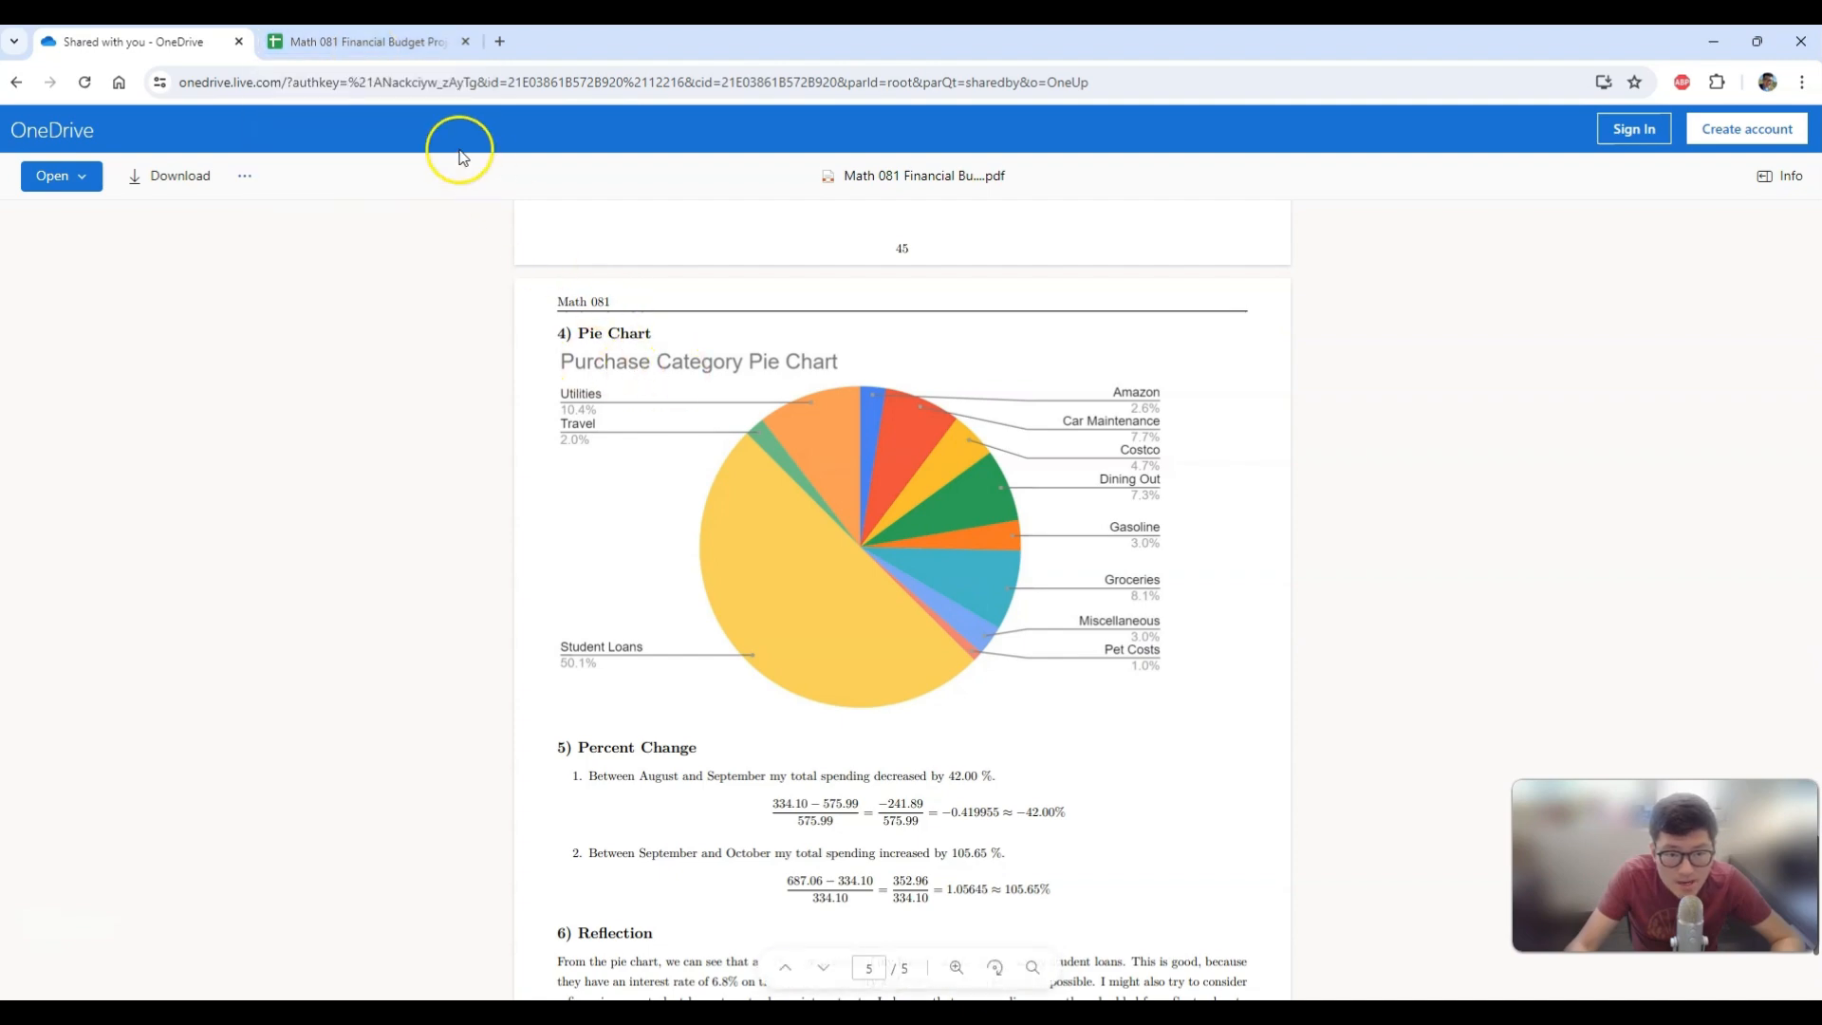
pyautogui.click(384, 50)
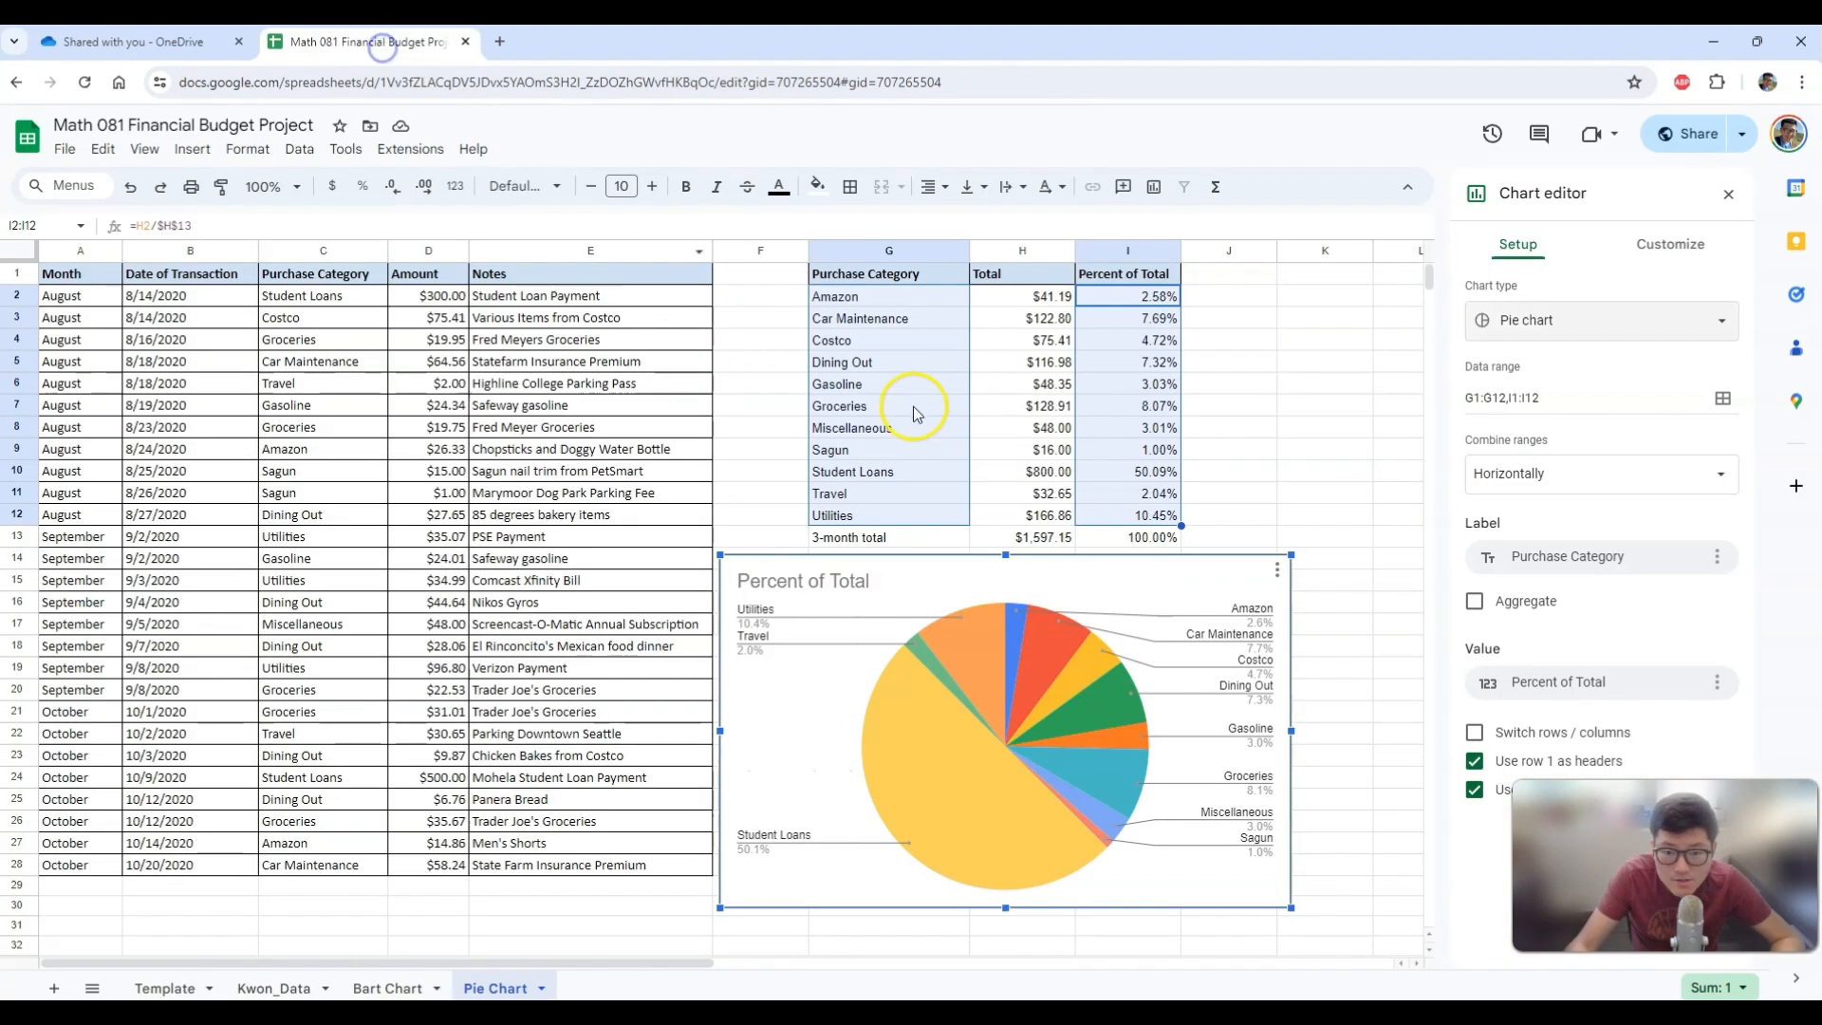
pyautogui.click(820, 583)
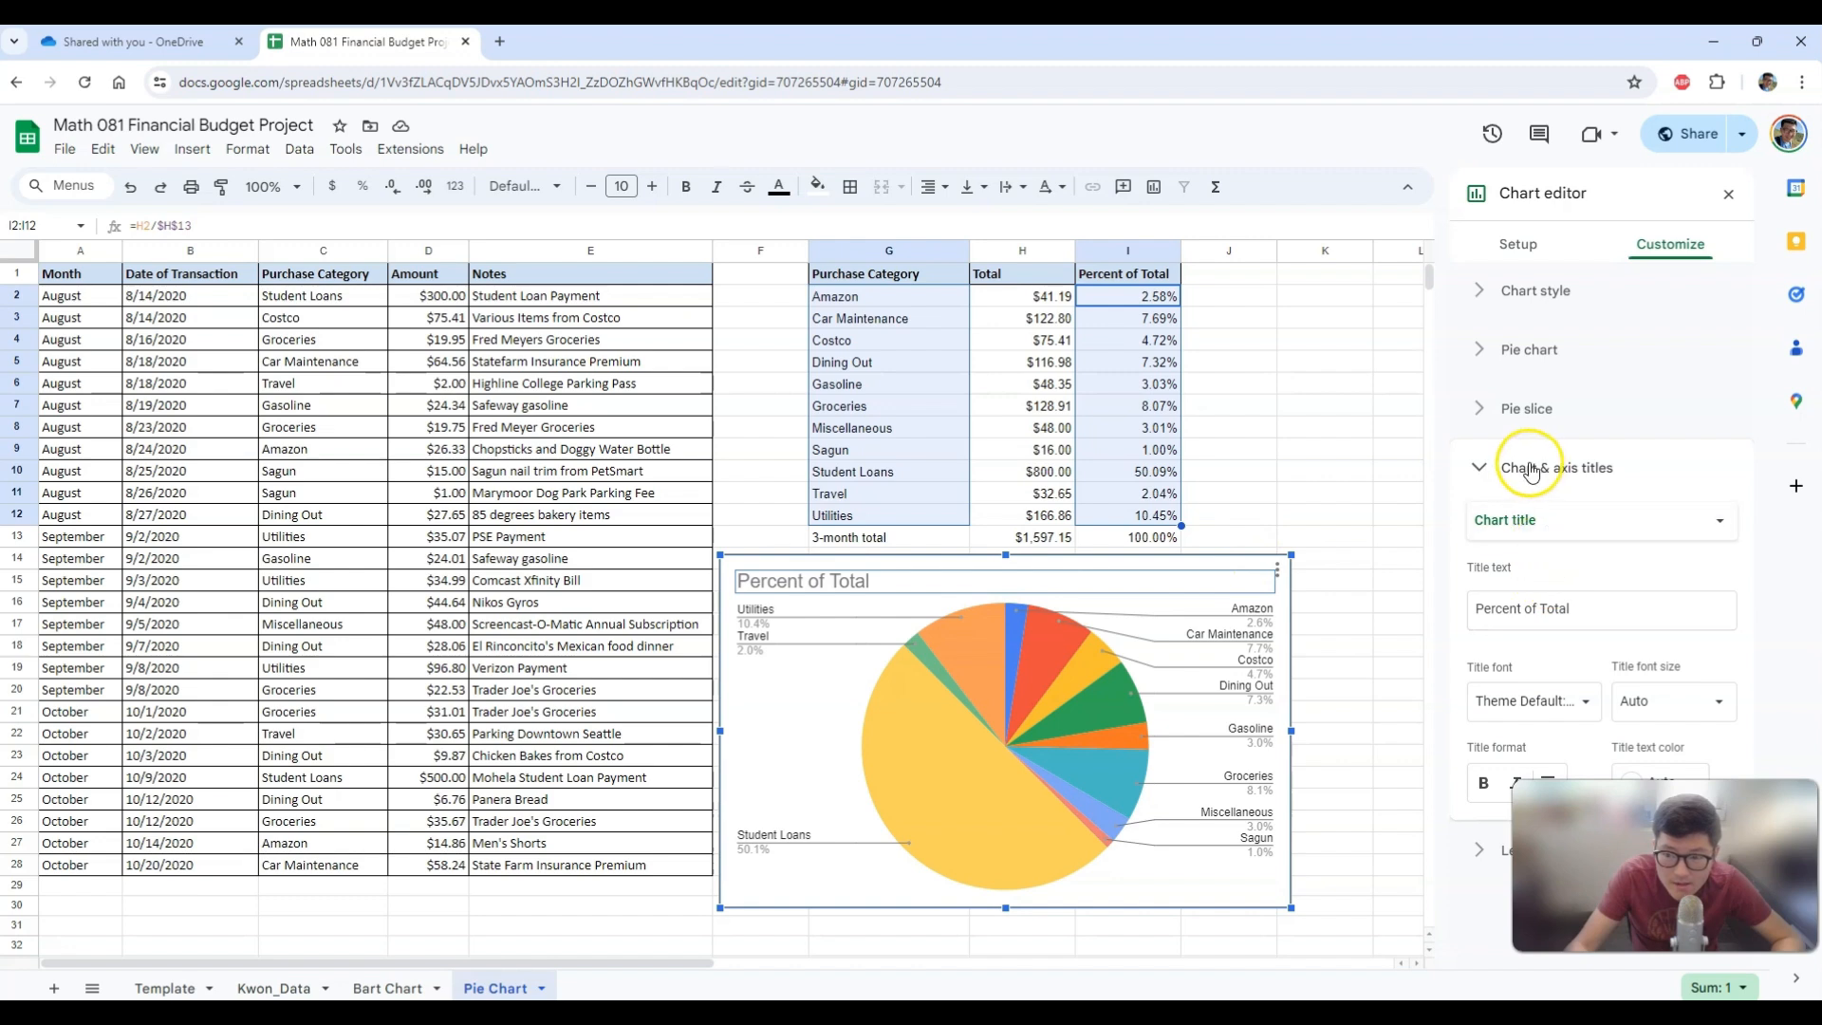
pyautogui.moveTo(1575, 612); pyautogui.dragTo(1395, 615)
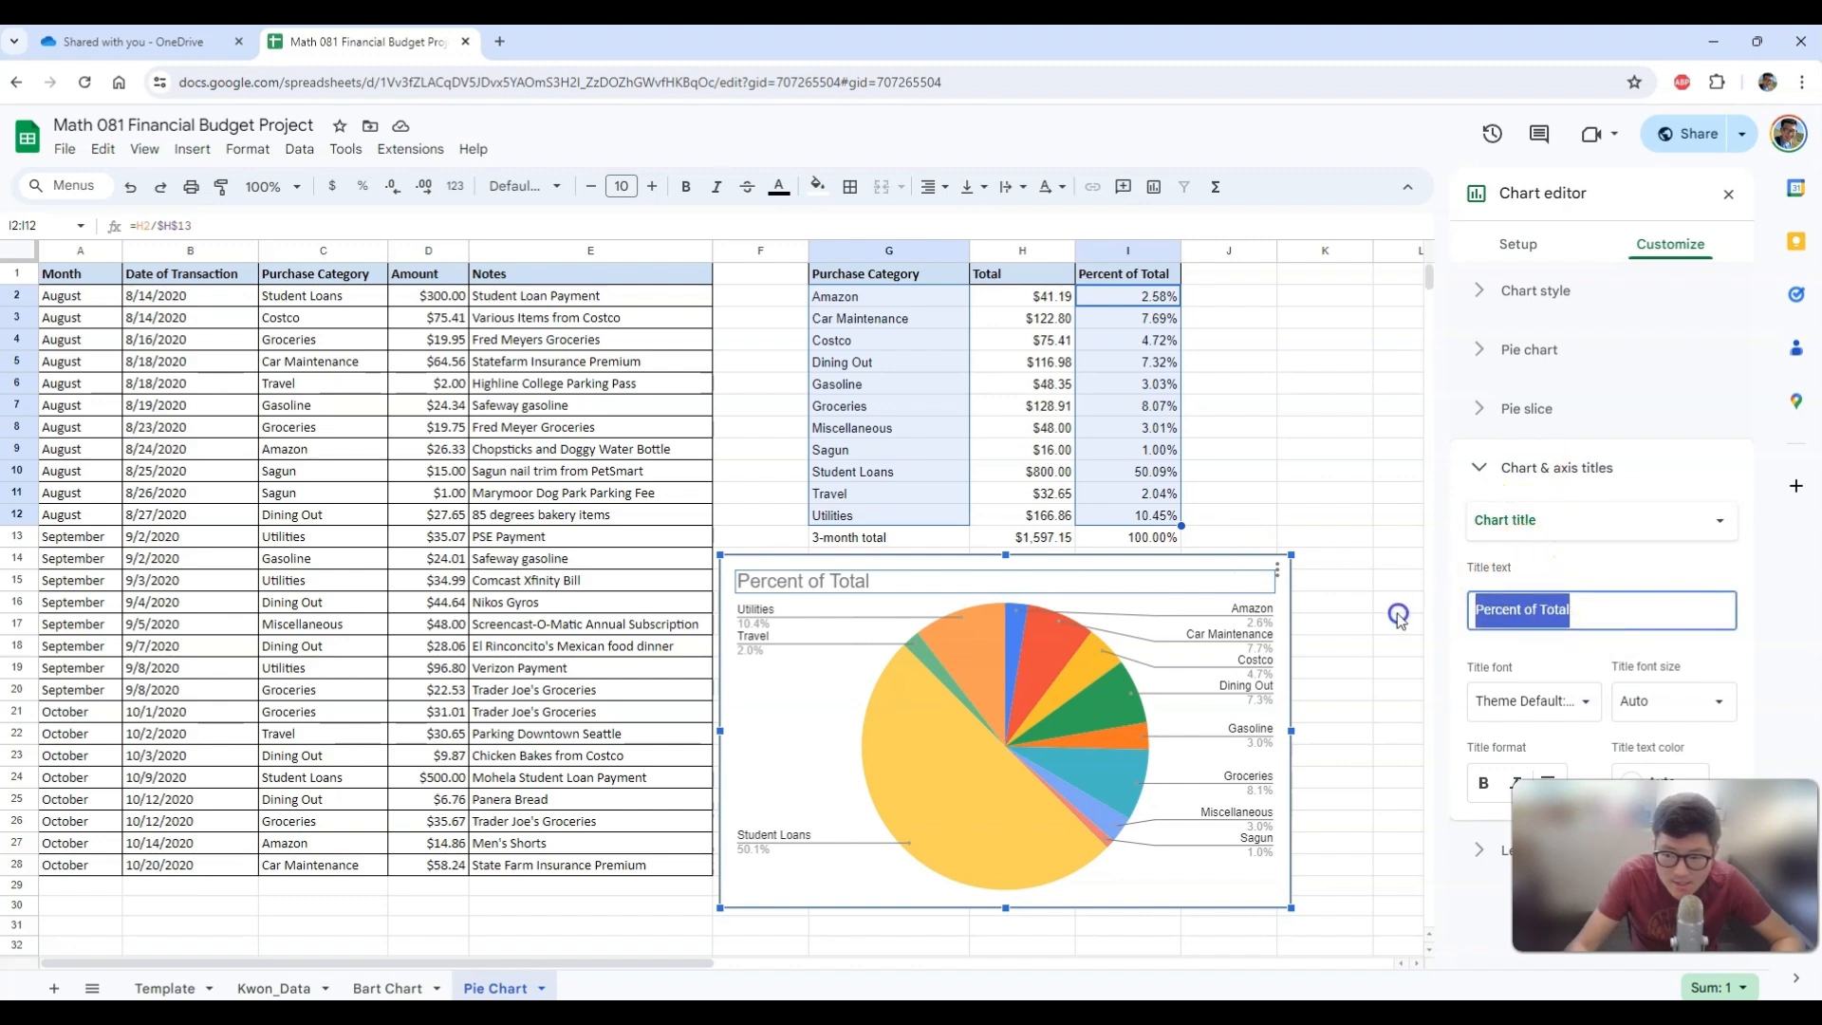
pyautogui.write('Pu')
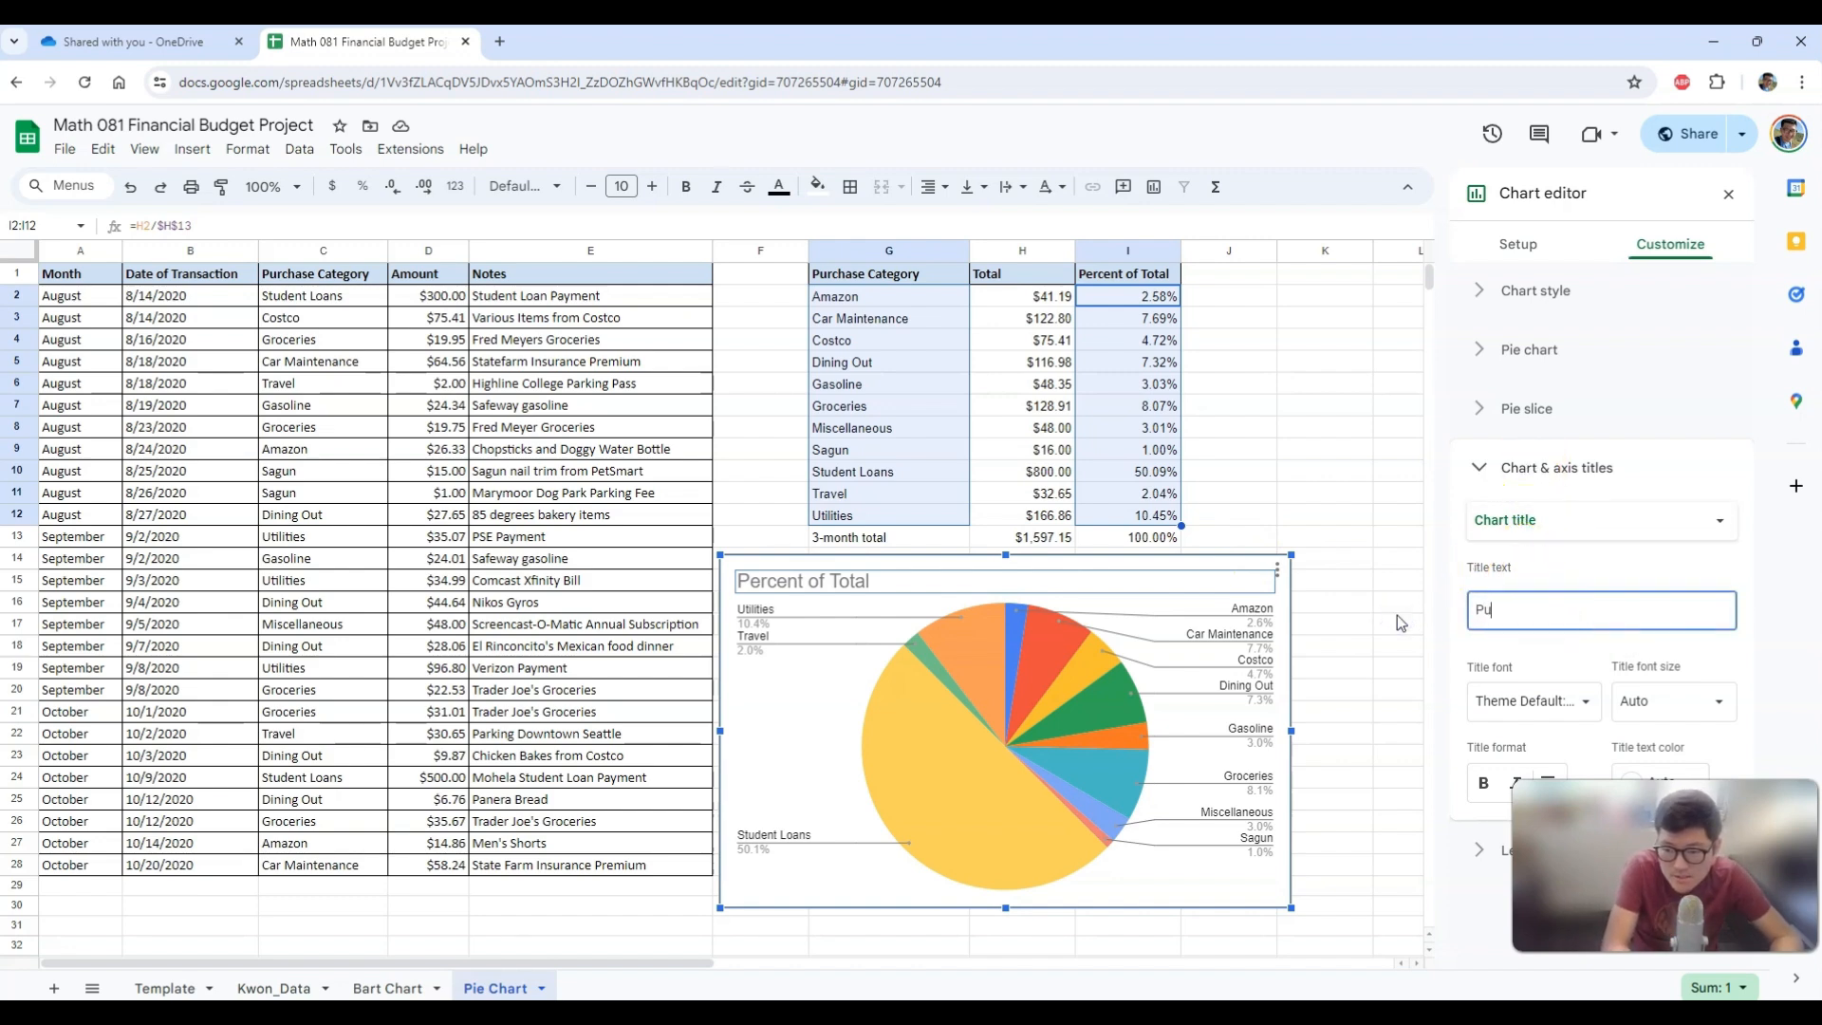
pyautogui.write('rchase Cat')
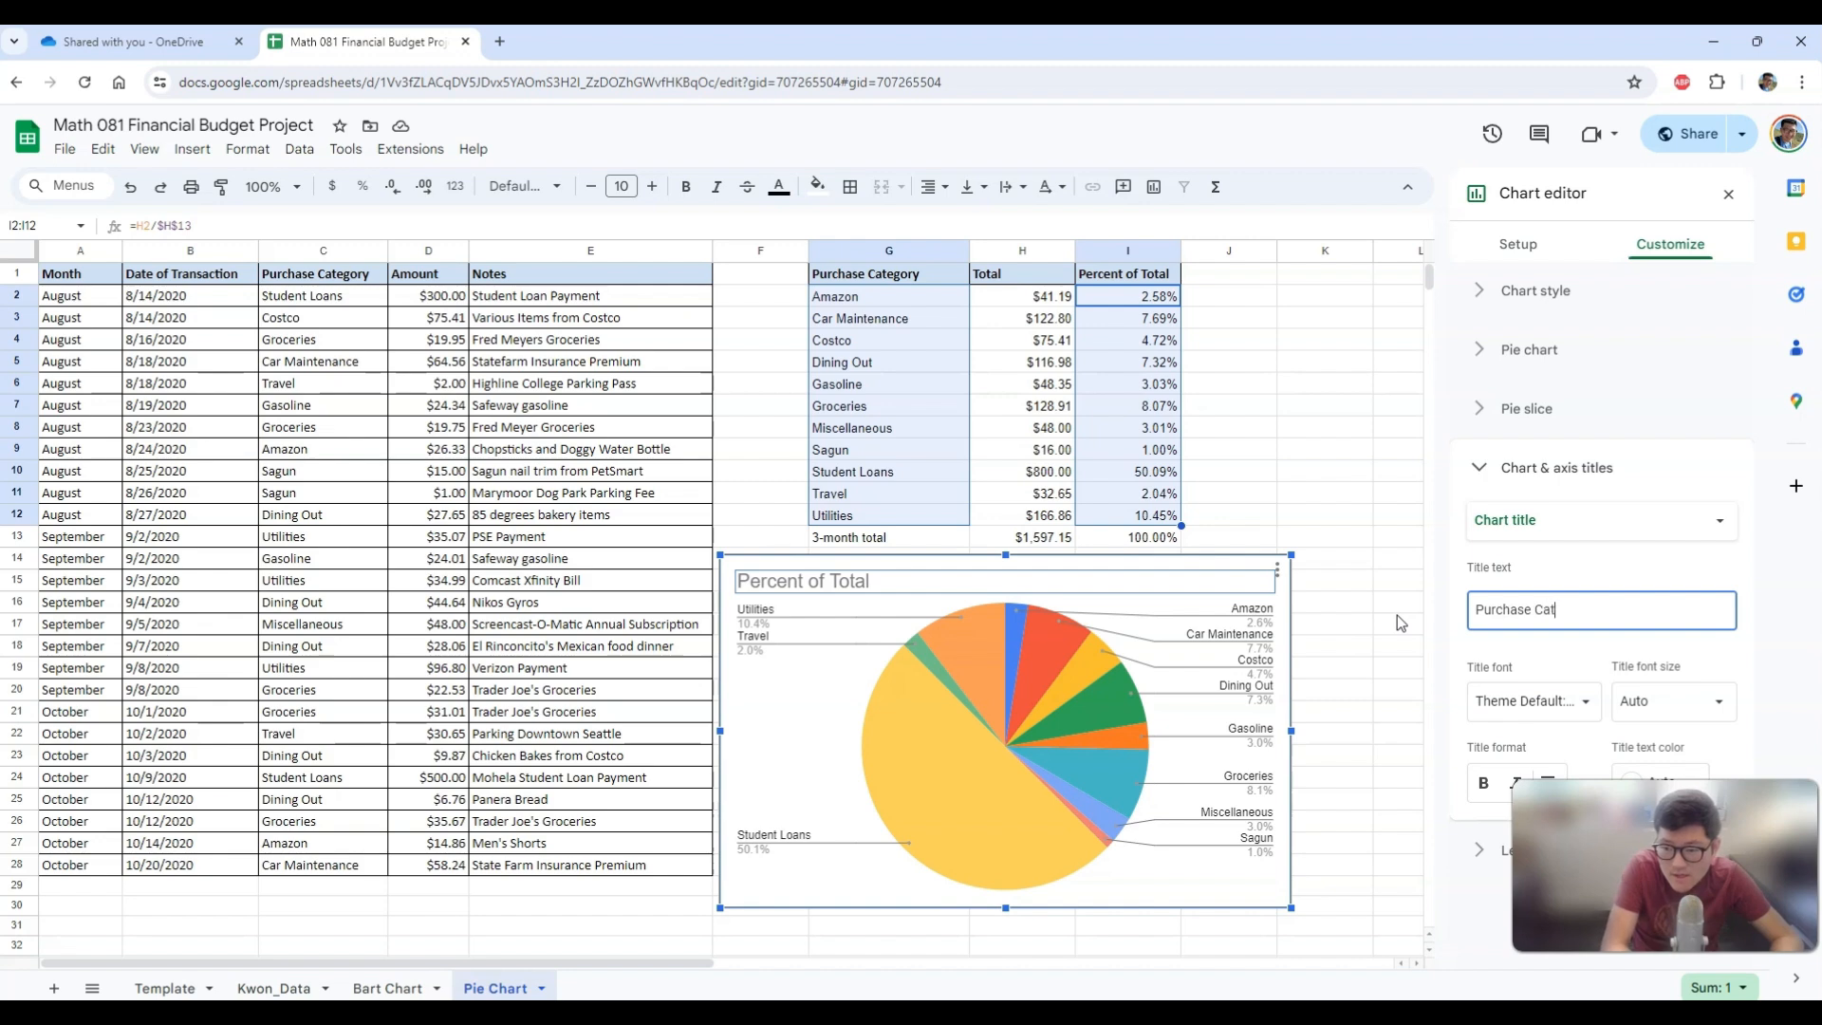
pyautogui.write('egory Pie Chart')
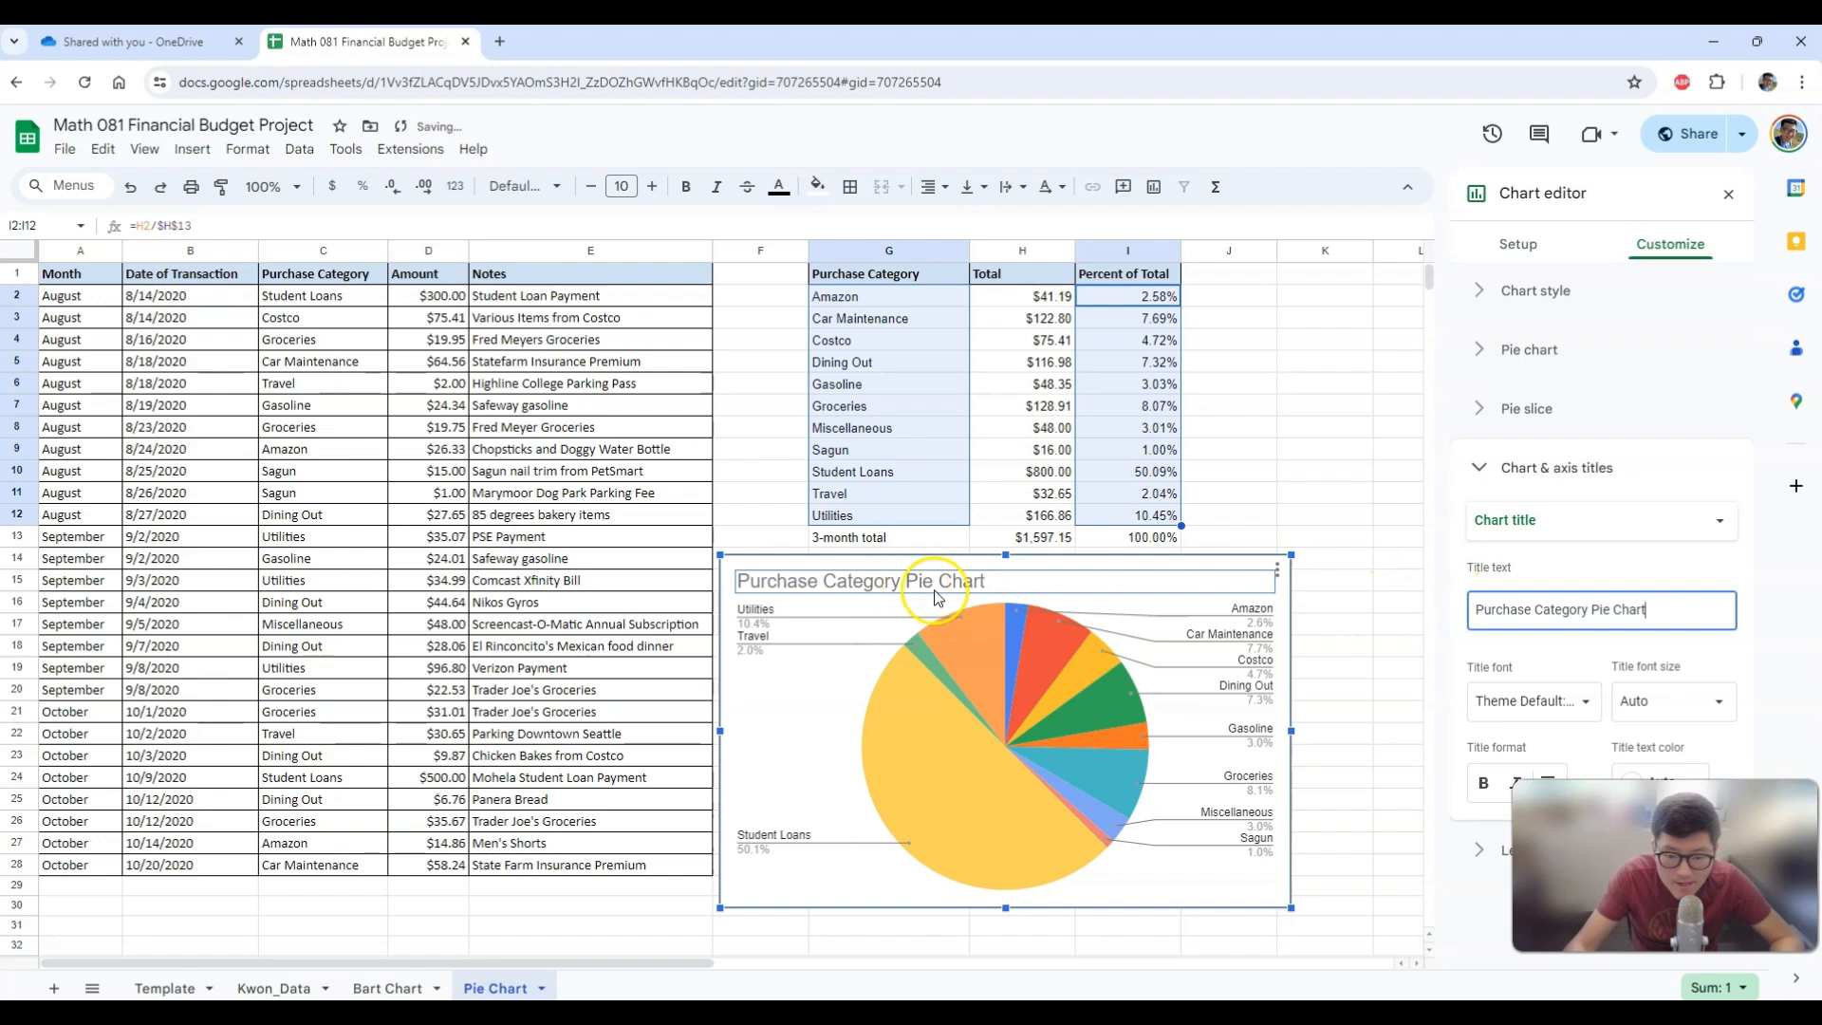
pyautogui.click(1728, 194)
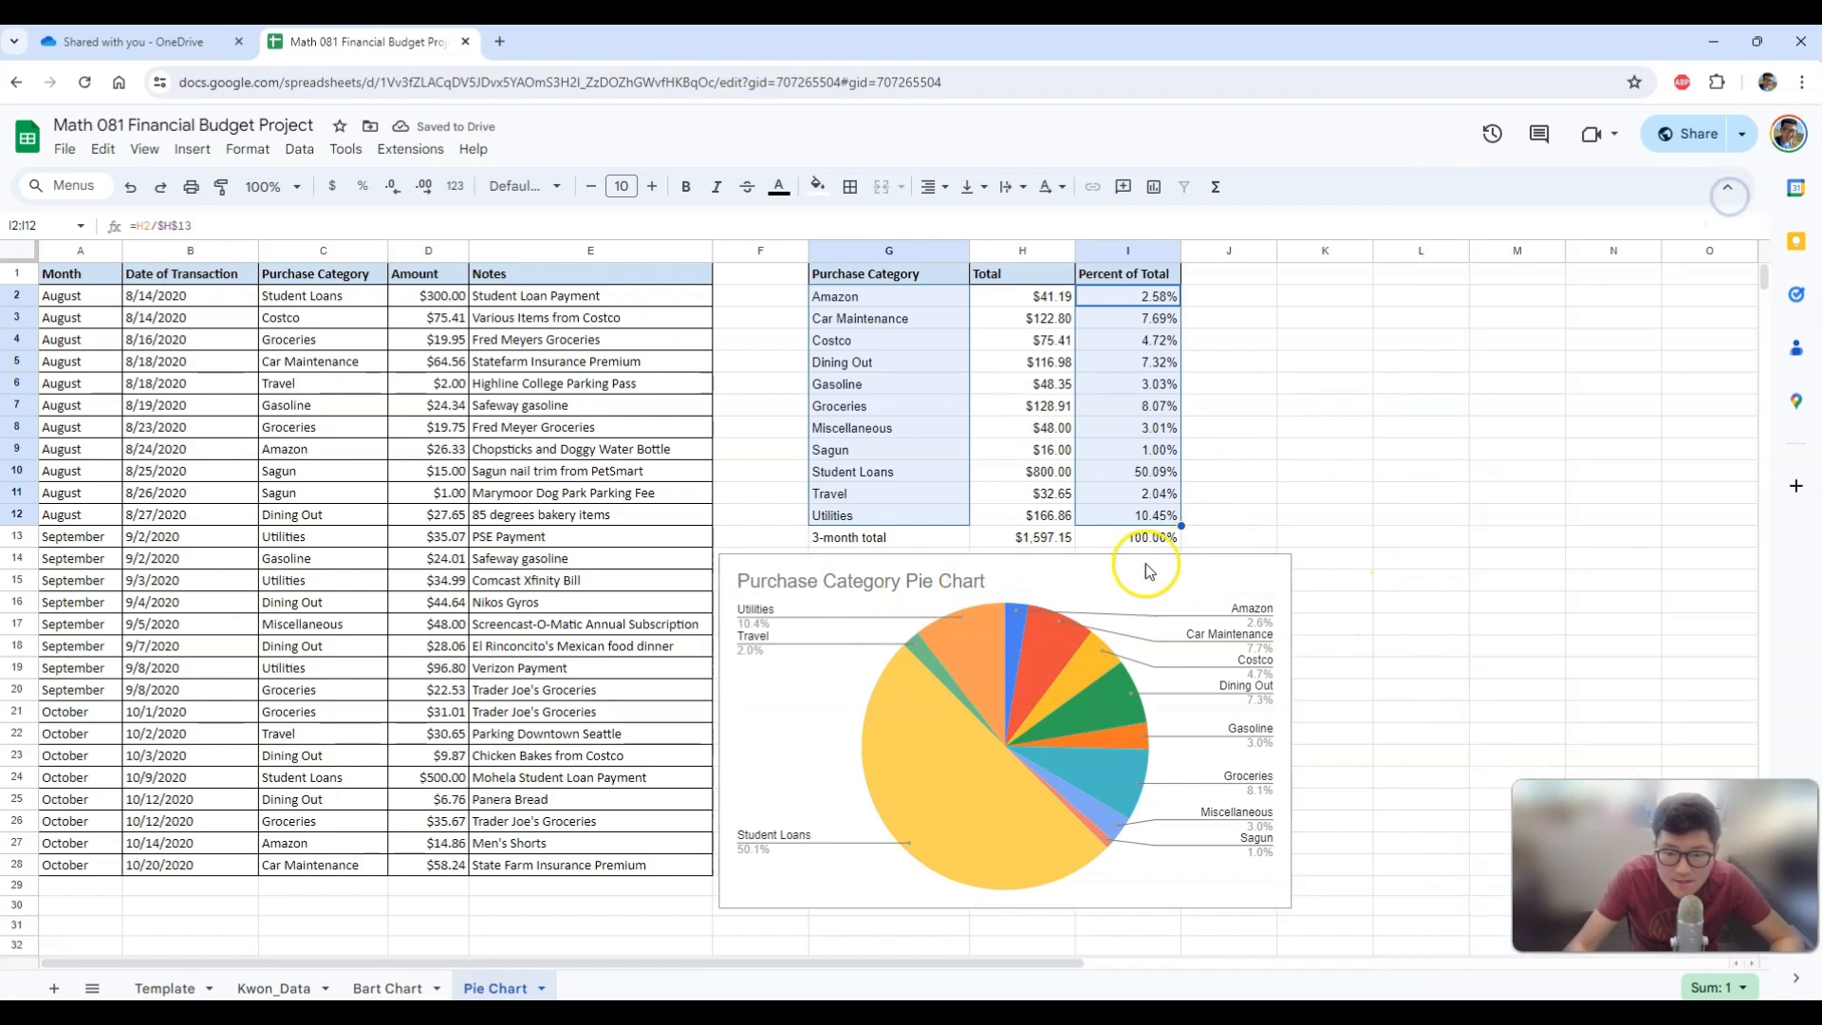
# Move the pie chart slightly farther below the summary table and inspect the Utilities and Travel slices.
pyautogui.moveTo(1129, 584); pyautogui.dragTo(1151, 598)
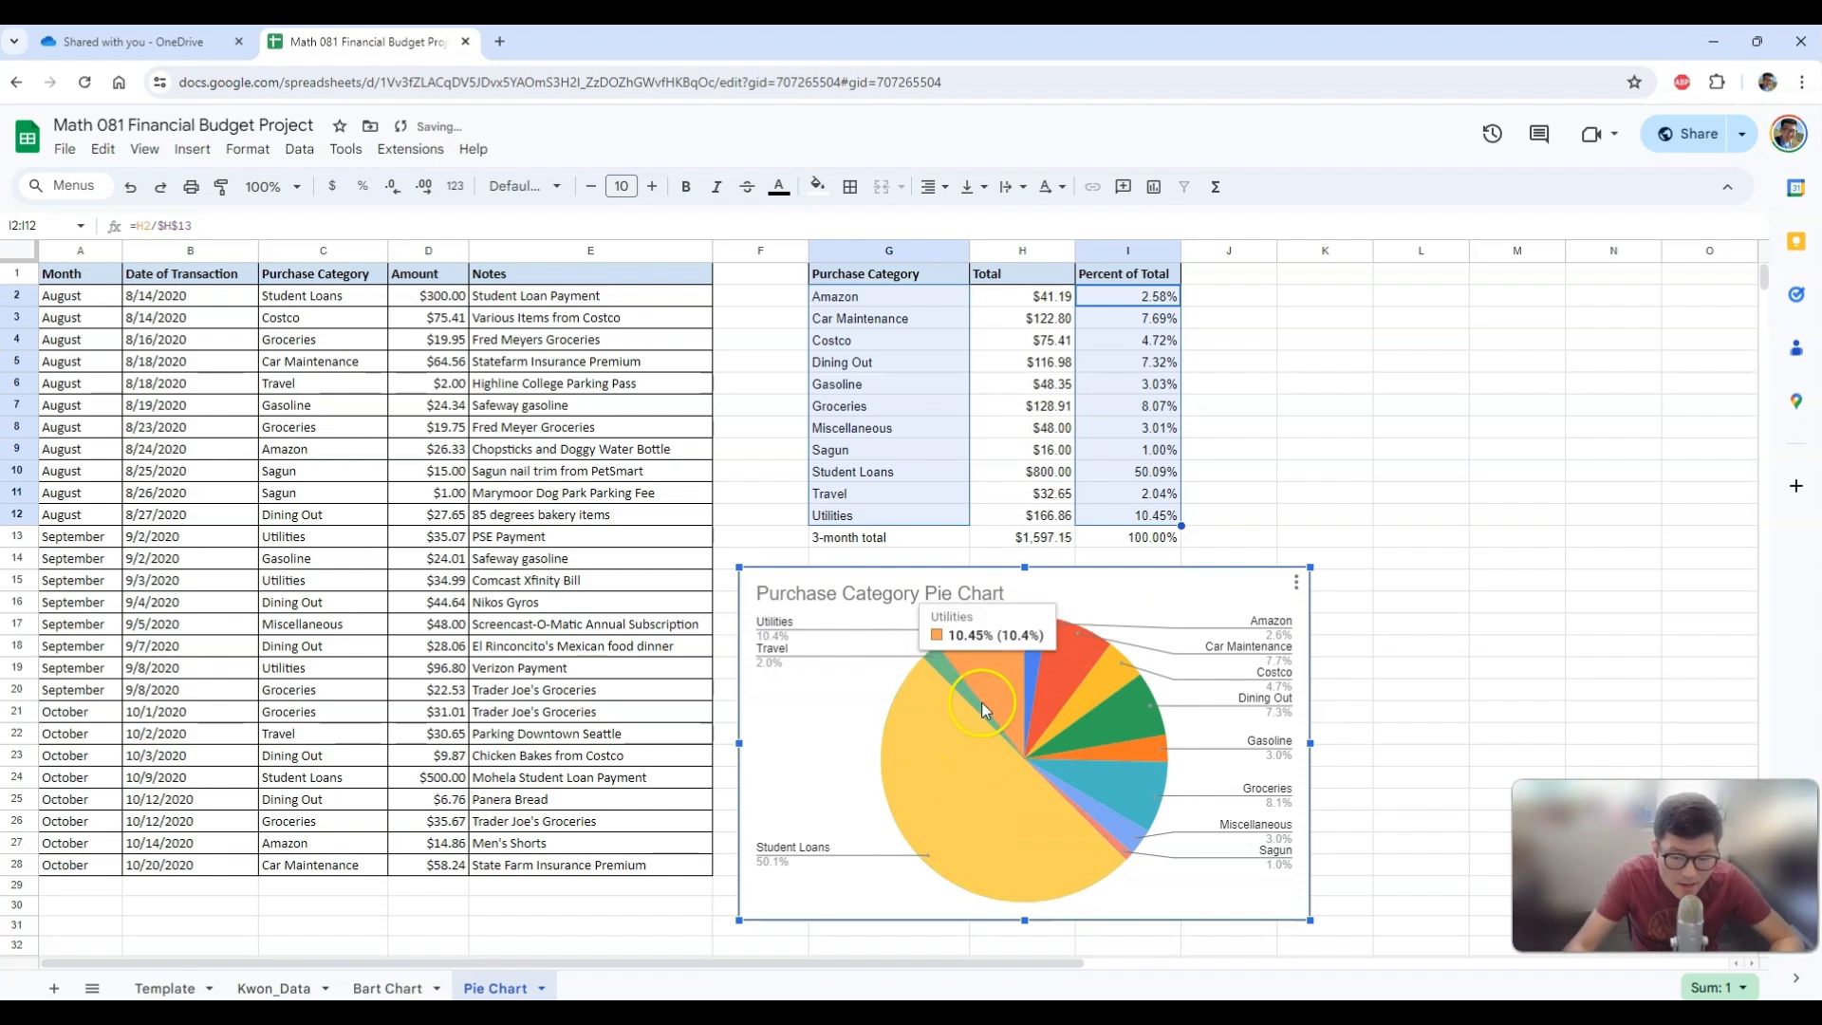
pyautogui.moveTo(974, 696)
pyautogui.moveTo(956, 727)
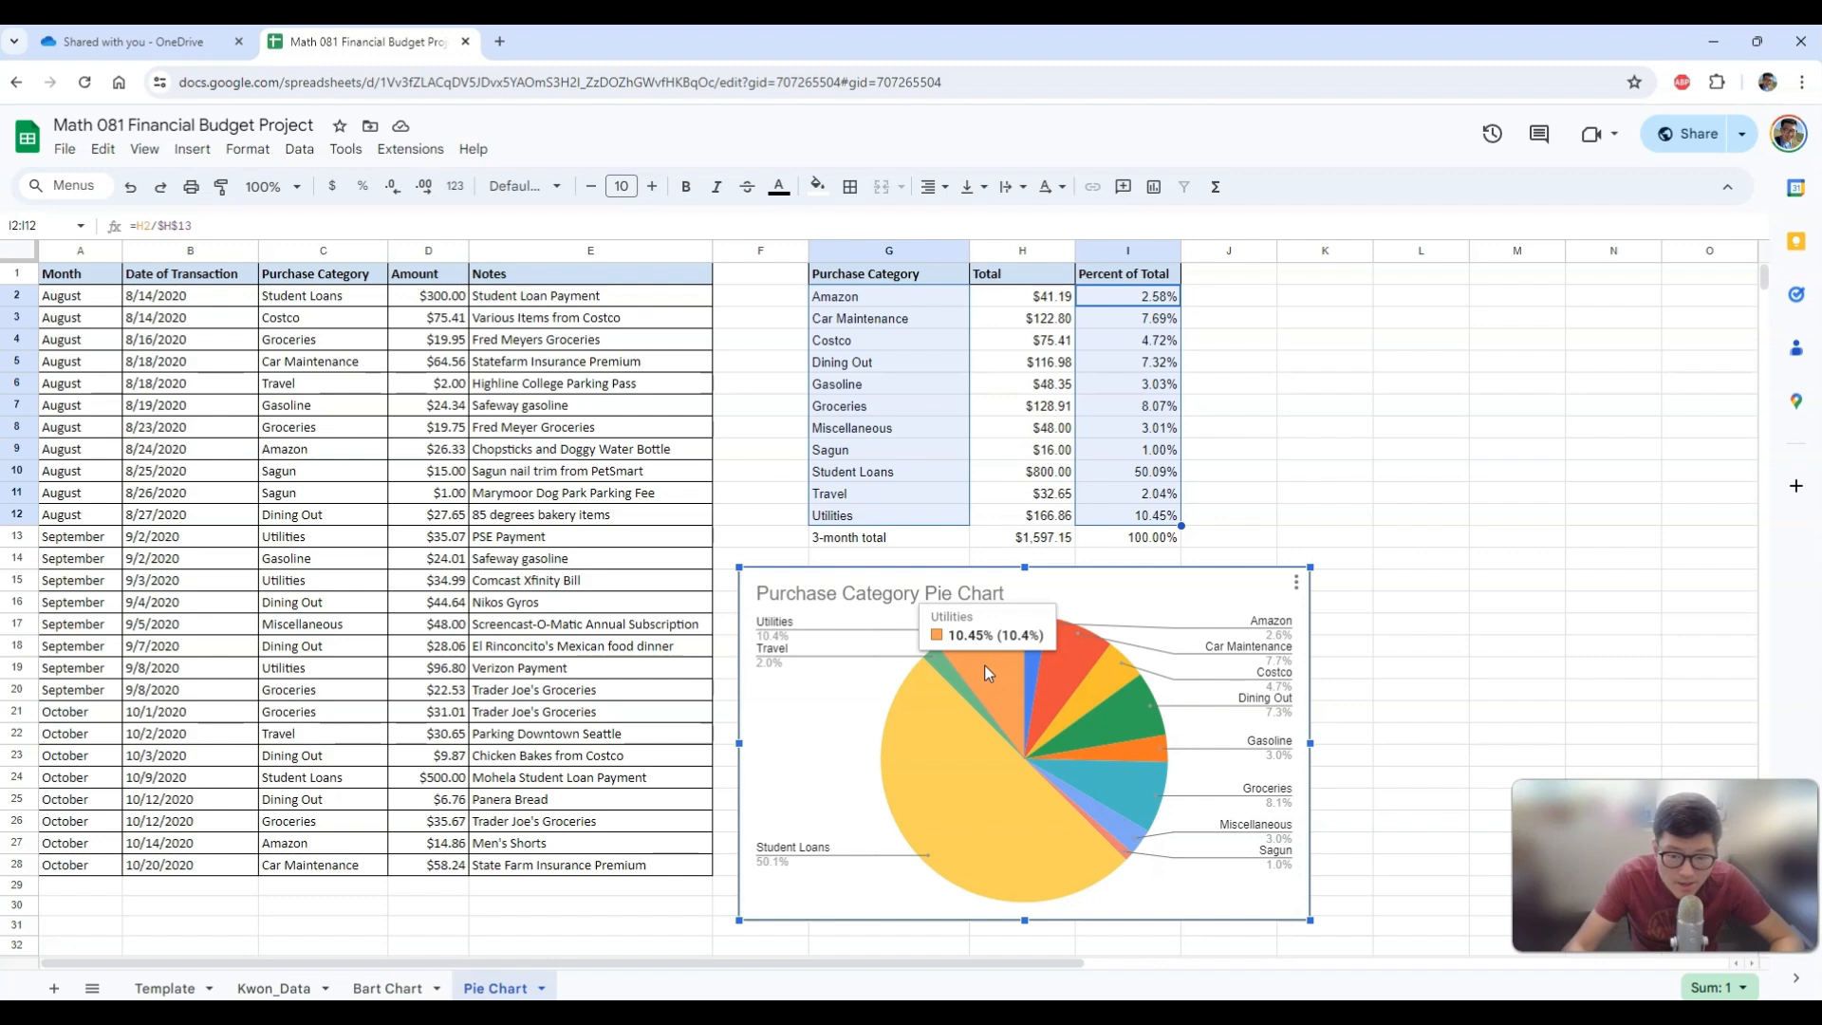
pyautogui.click(942, 727)
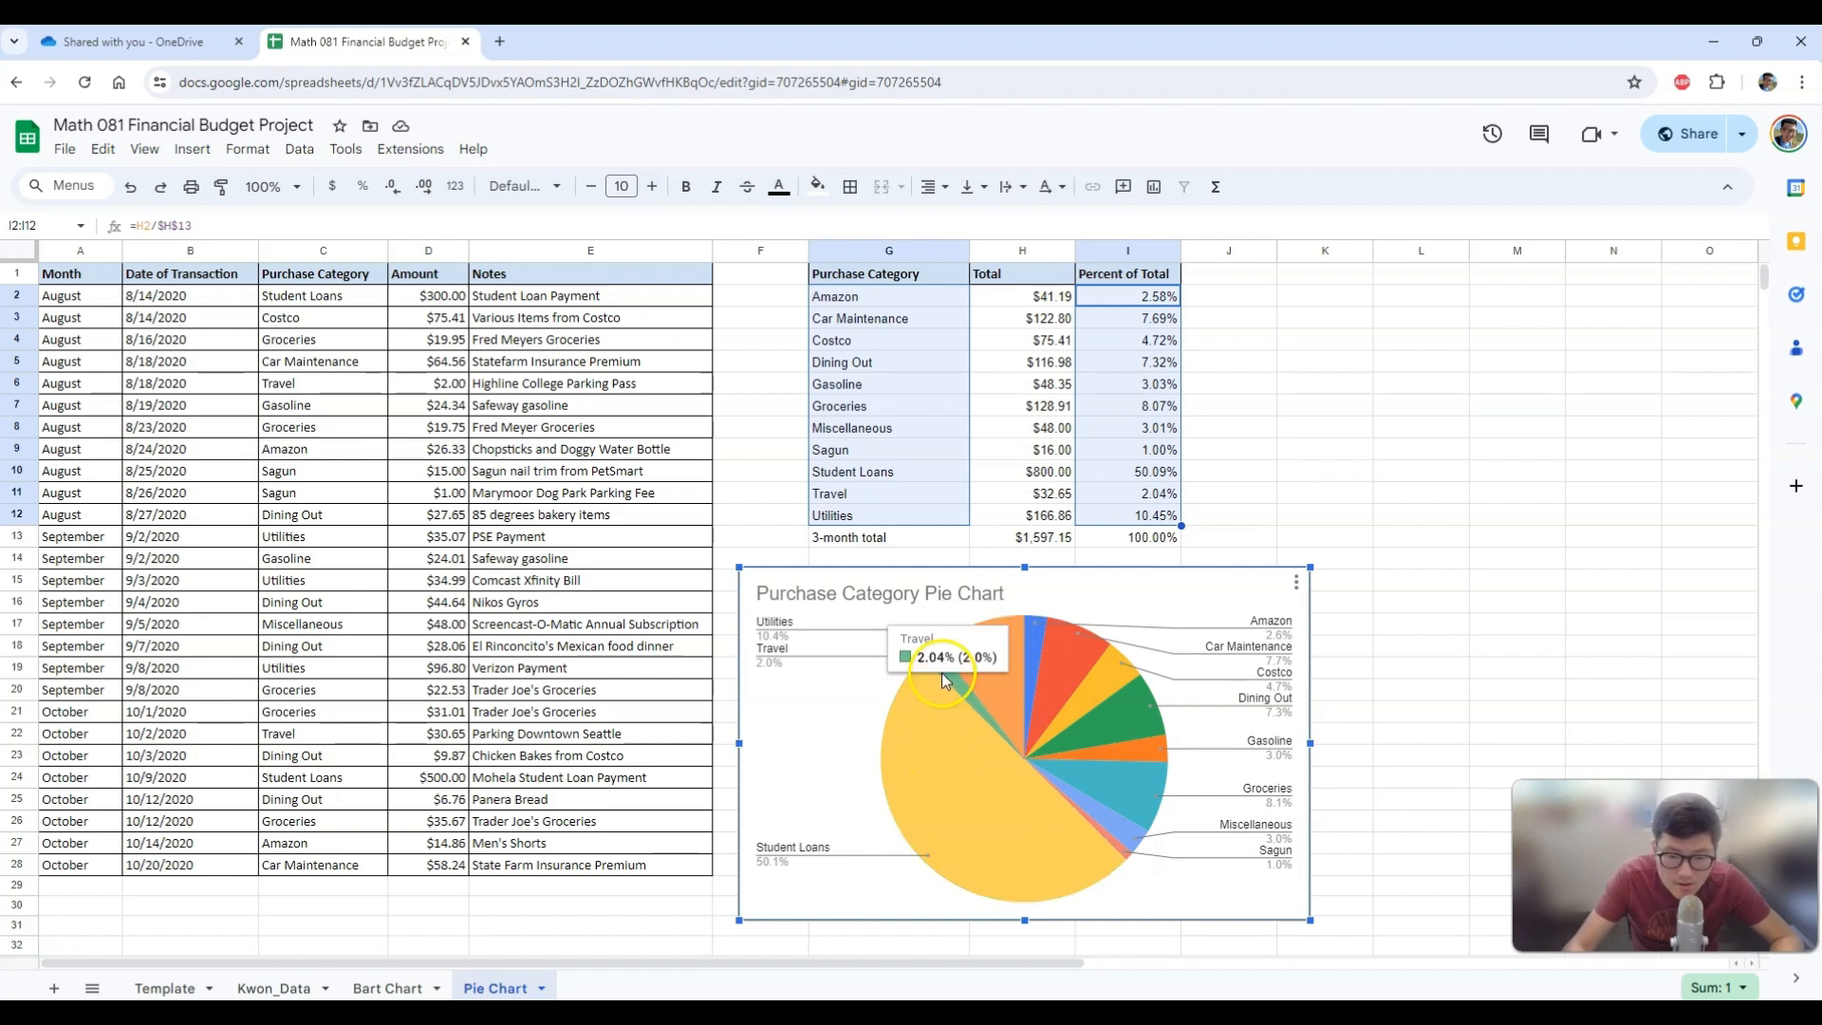